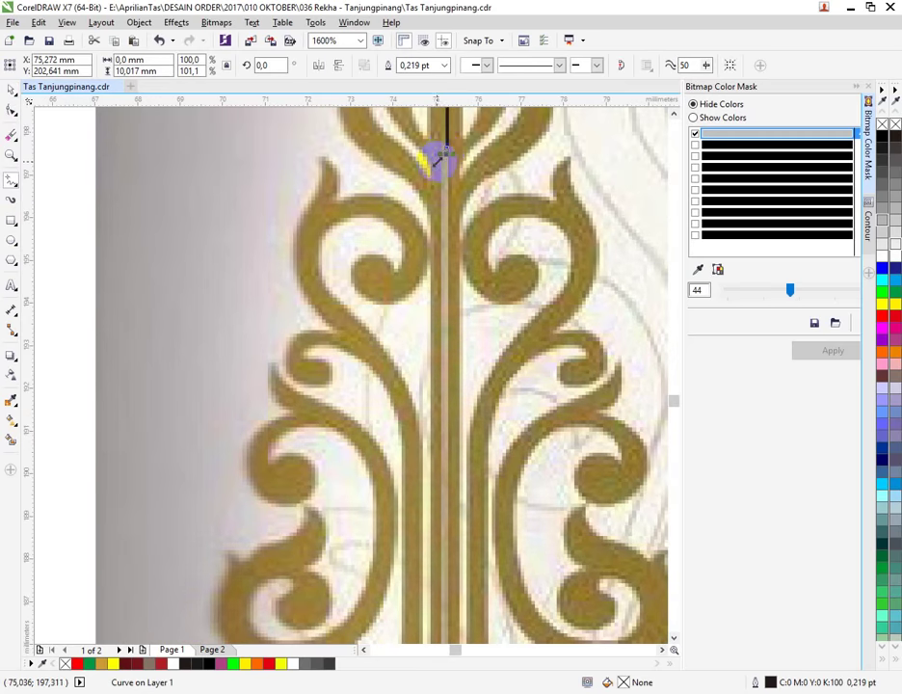
pyautogui.scroll(-3, 445, 148)
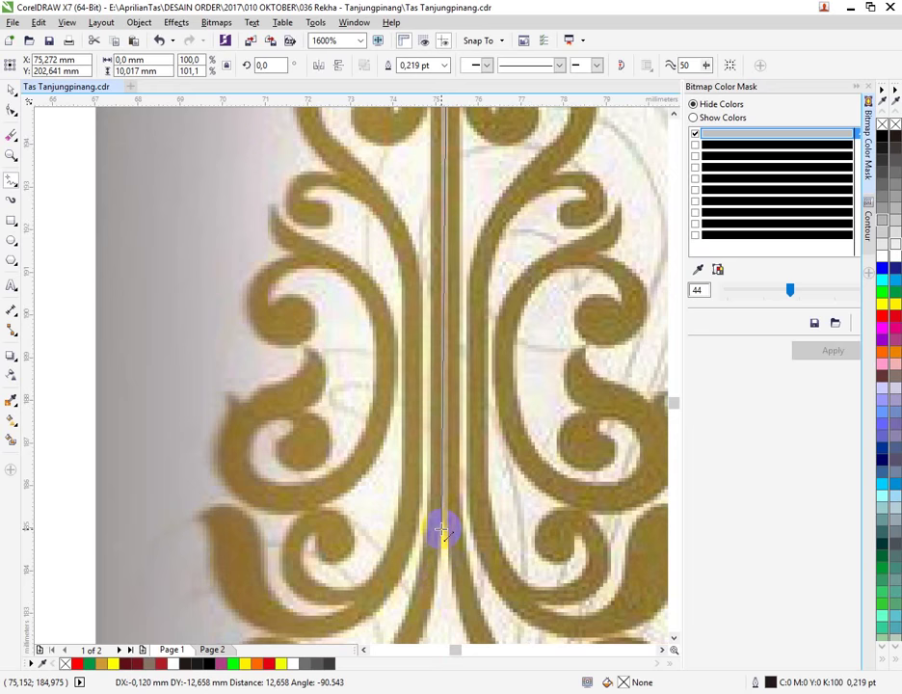
pyautogui.click(441, 529)
pyautogui.scroll(-1, 441, 534)
pyautogui.scroll(1, 453, 323)
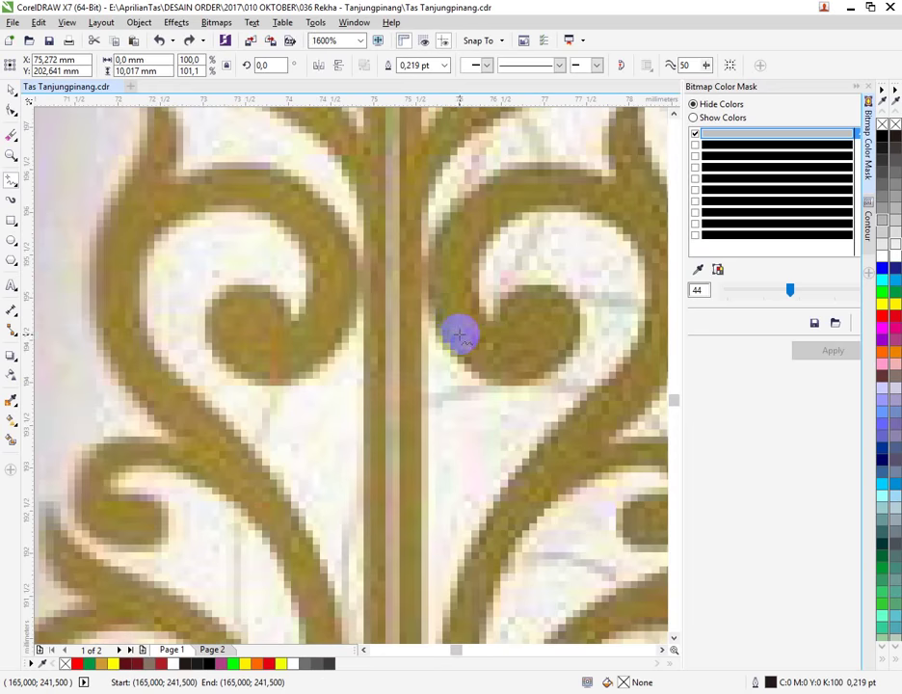
pyautogui.scroll(-1, 456, 310)
# Step: Move the vertical curve slightly left to X 75,223 mm so it runs along the motif's central stem
pyautogui.scroll(3, 441, 299)
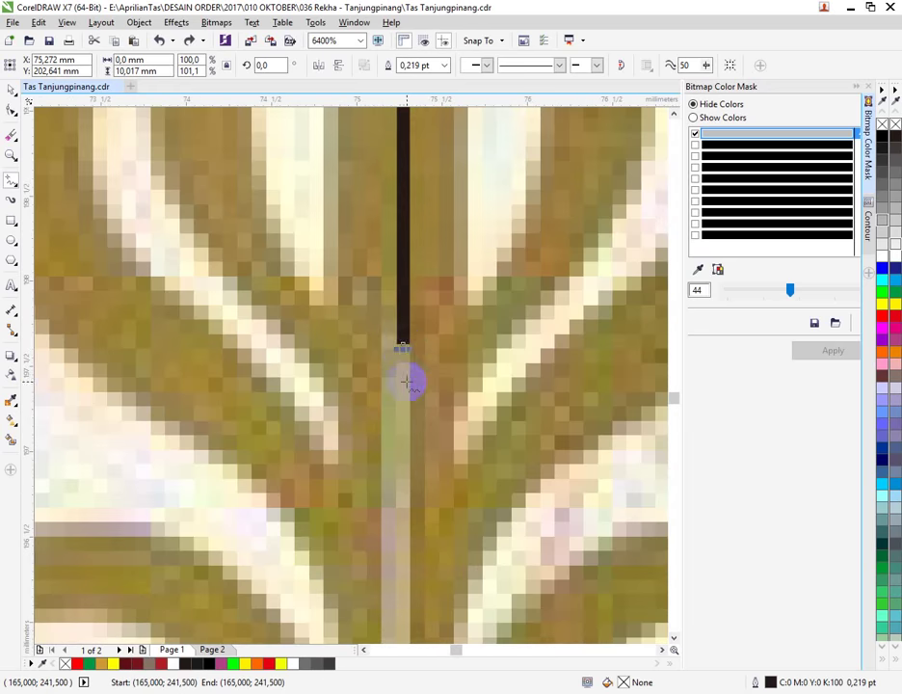
pyautogui.moveTo(401, 341); pyautogui.dragTo(388, 342)
pyautogui.scroll(-1, 389, 342)
pyautogui.scroll(1, 395, 349)
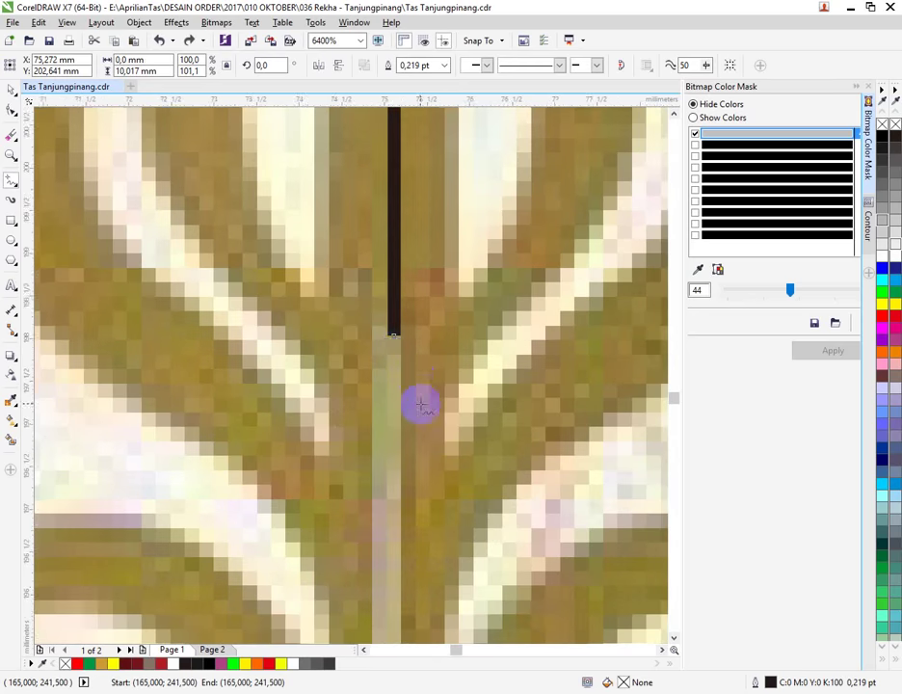
pyautogui.scroll(-2, 419, 403)
pyautogui.scroll(1, 433, 290)
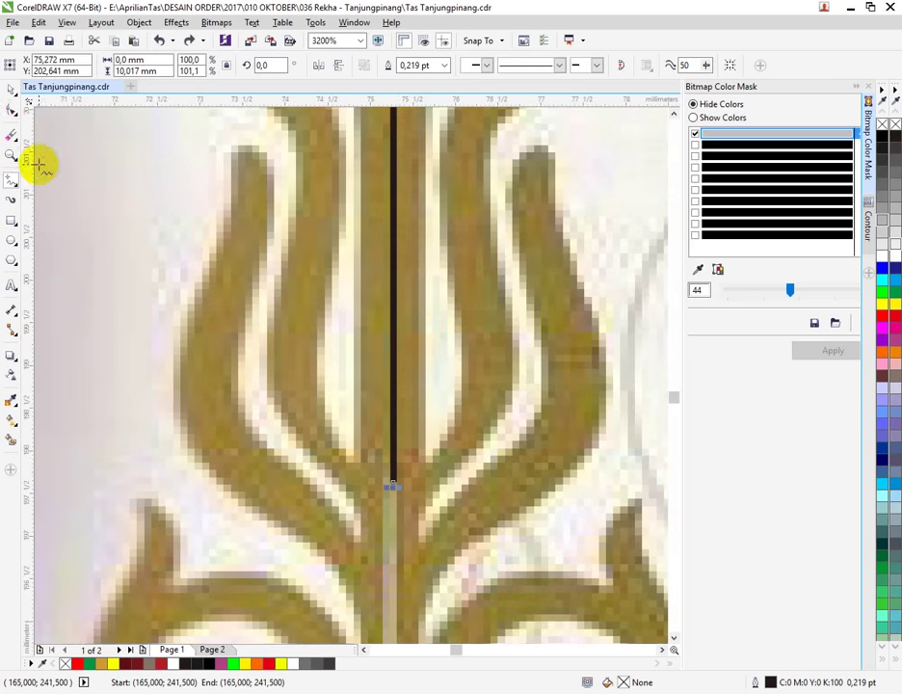
pyautogui.click(12, 89)
pyautogui.scroll(1, 436, 475)
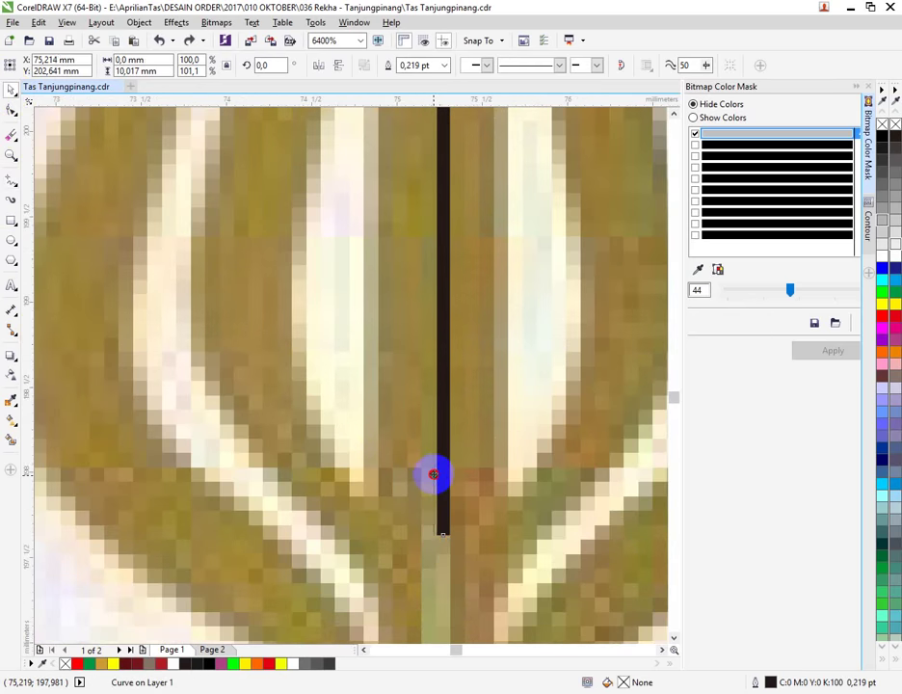
pyautogui.moveTo(433, 474); pyautogui.dragTo(432, 466)
pyautogui.scroll(1, 433, 466)
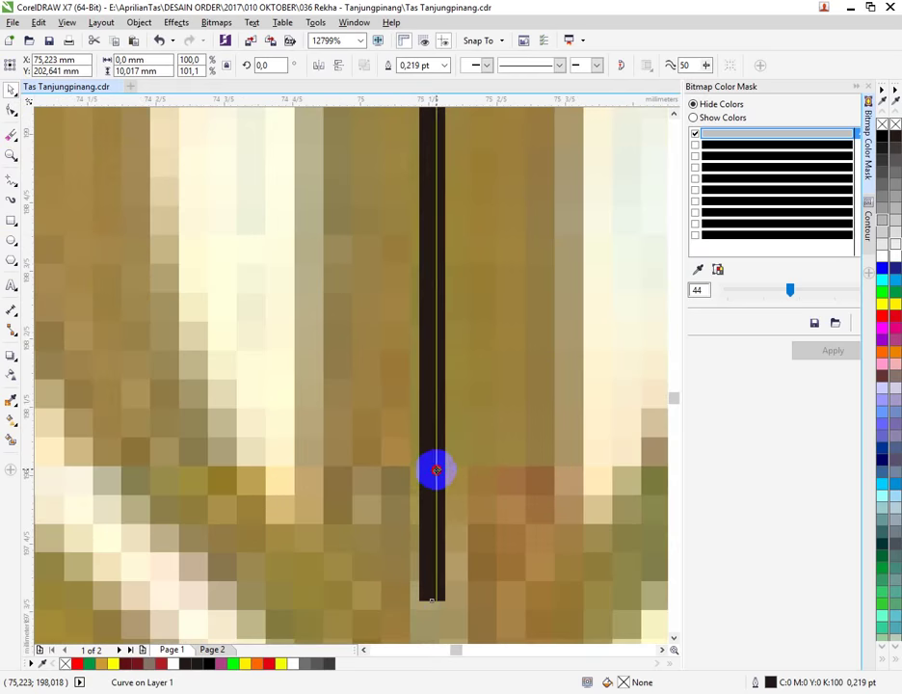
# Step: Extend the curve with a straight segment down the central stem to the fork, for a total height of about 22,6 mm
pyautogui.scroll(-4, 431, 466)
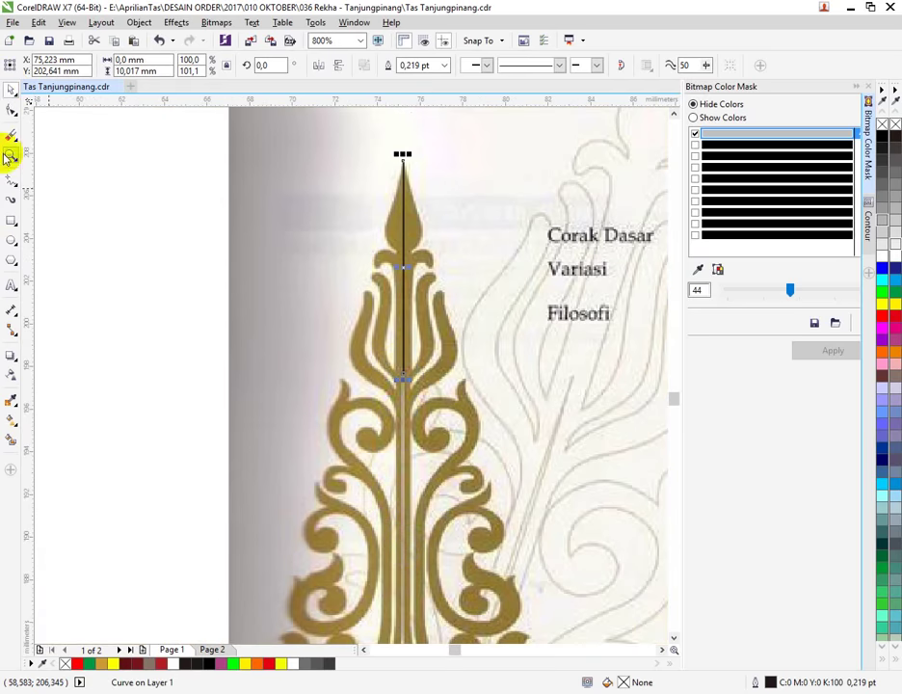
pyautogui.scroll(-1, 192, 163)
pyautogui.scroll(1, 297, 436)
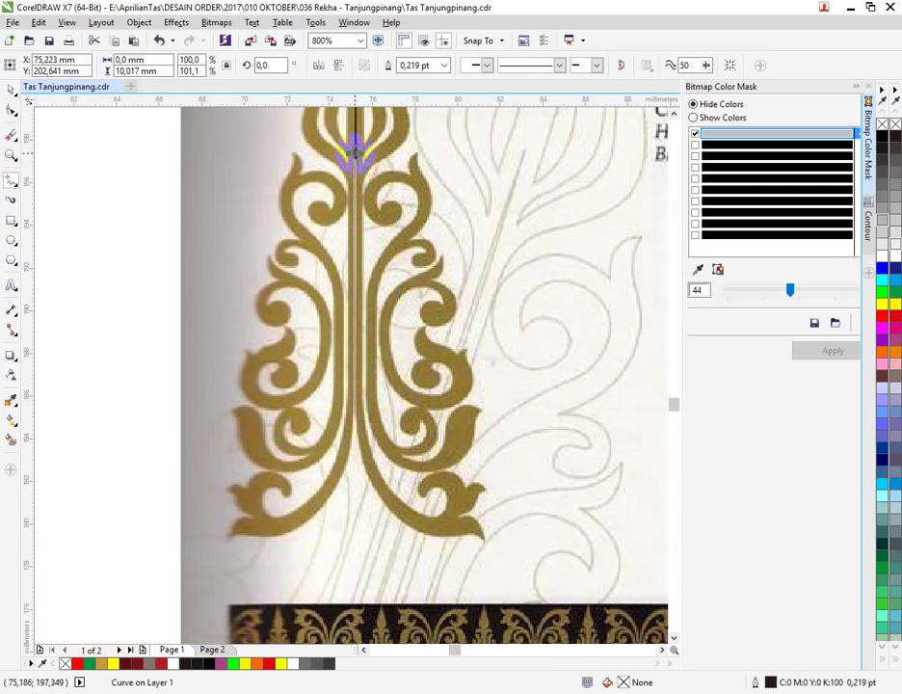
pyautogui.moveTo(354, 146); pyautogui.dragTo(353, 417)
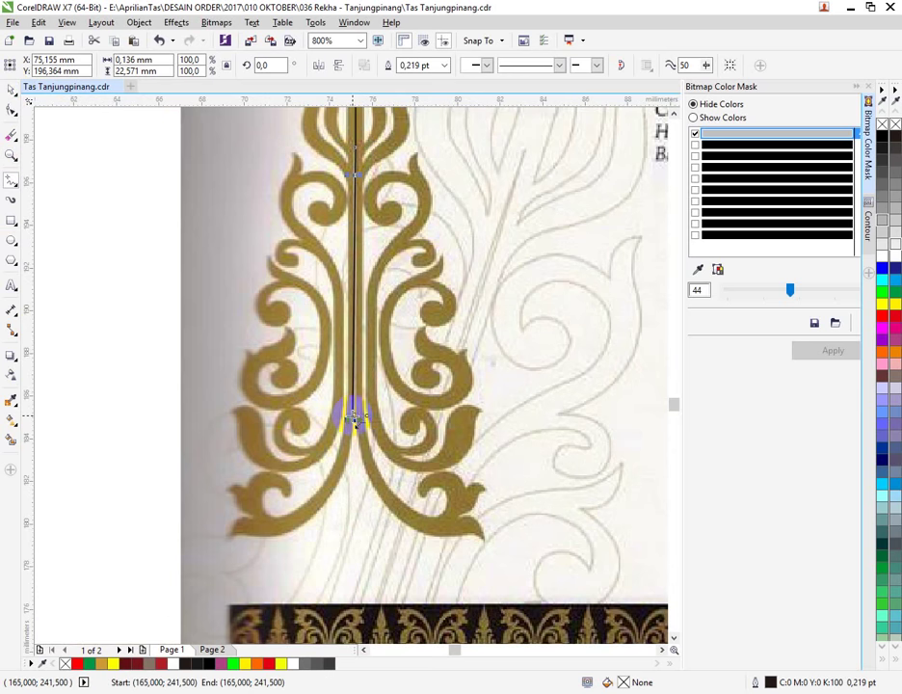
# Step: Continue the curve with straight segments roughly outlining the motif's lowest left leaf, from its bottom tip round to the inner curl
pyautogui.click(264, 538)
pyautogui.scroll(1, 264, 537)
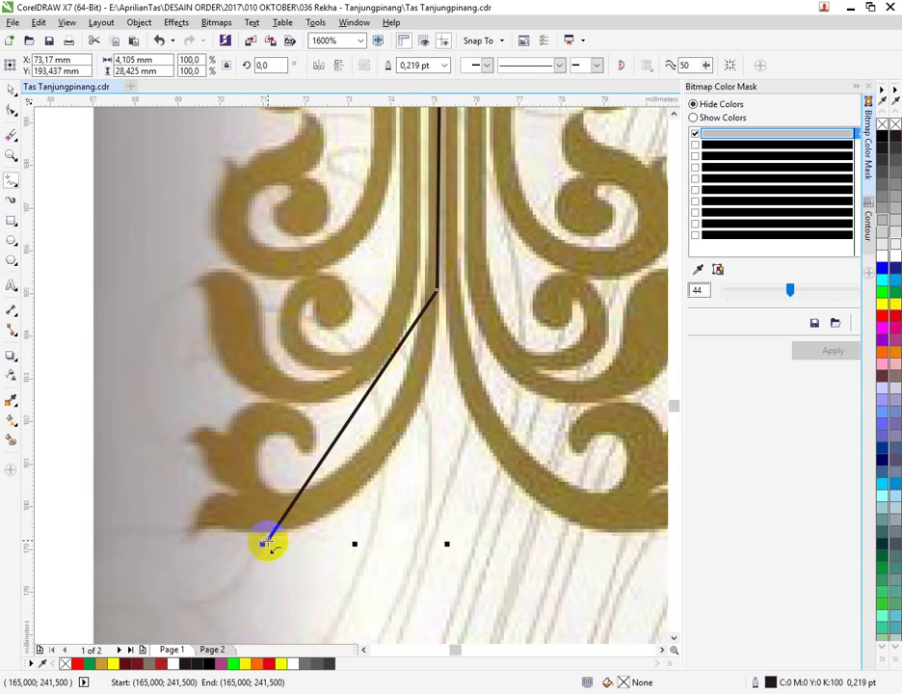
pyautogui.click(173, 542)
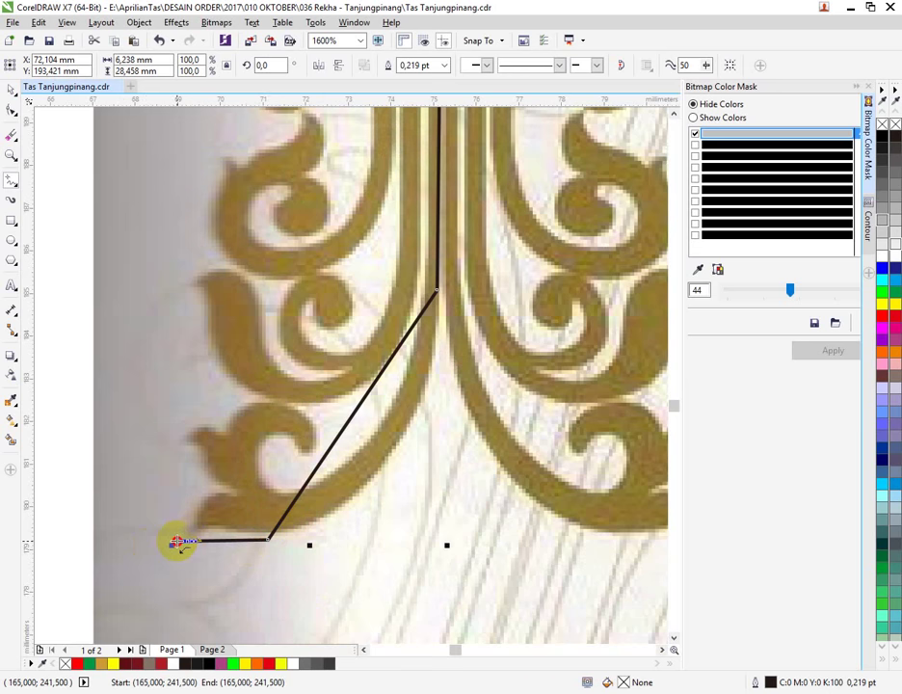
pyautogui.click(240, 489)
pyautogui.click(206, 446)
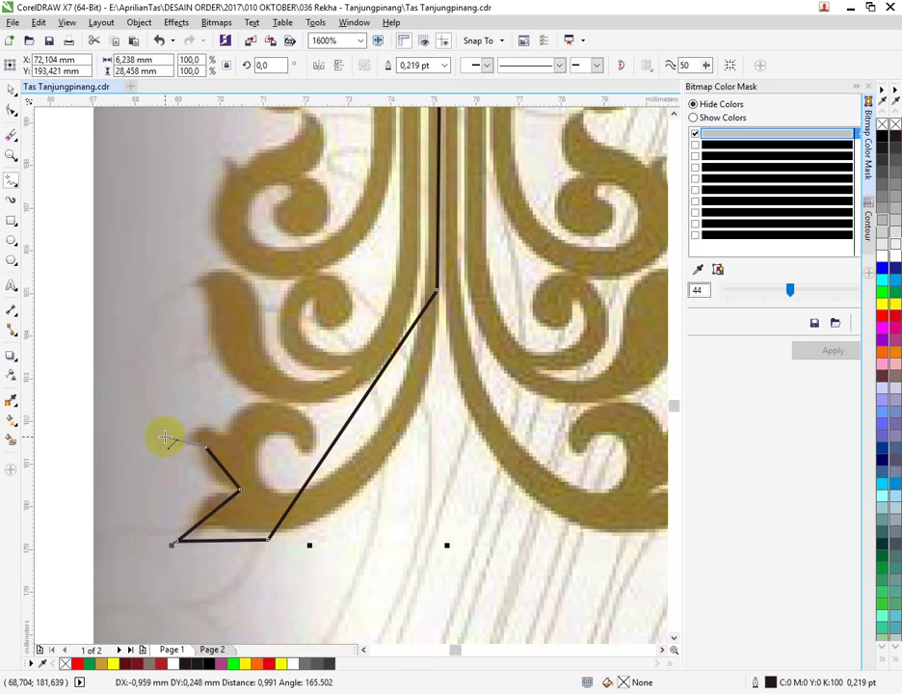
pyautogui.click(171, 439)
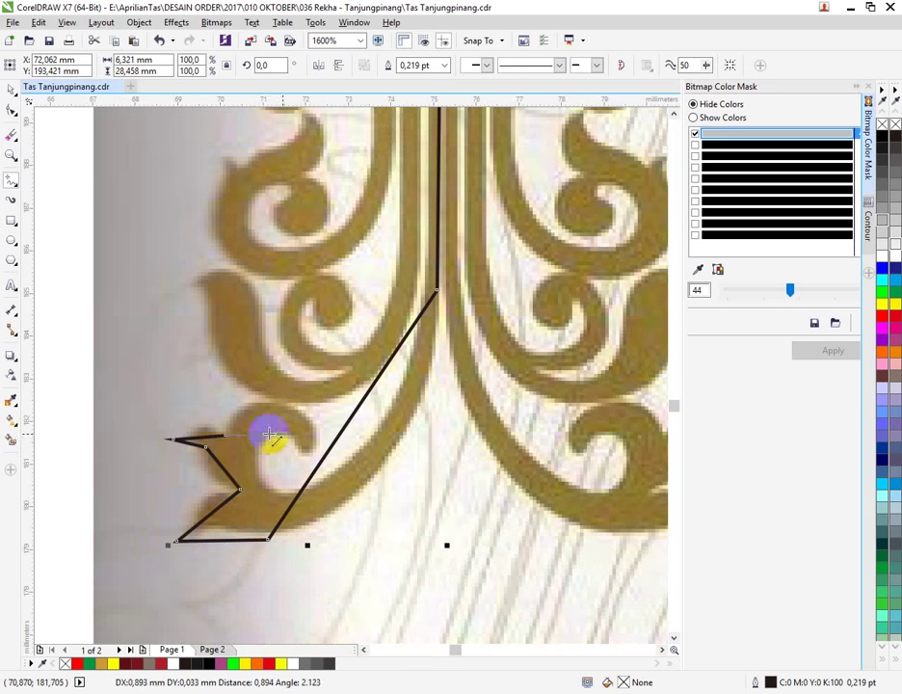
pyautogui.click(309, 439)
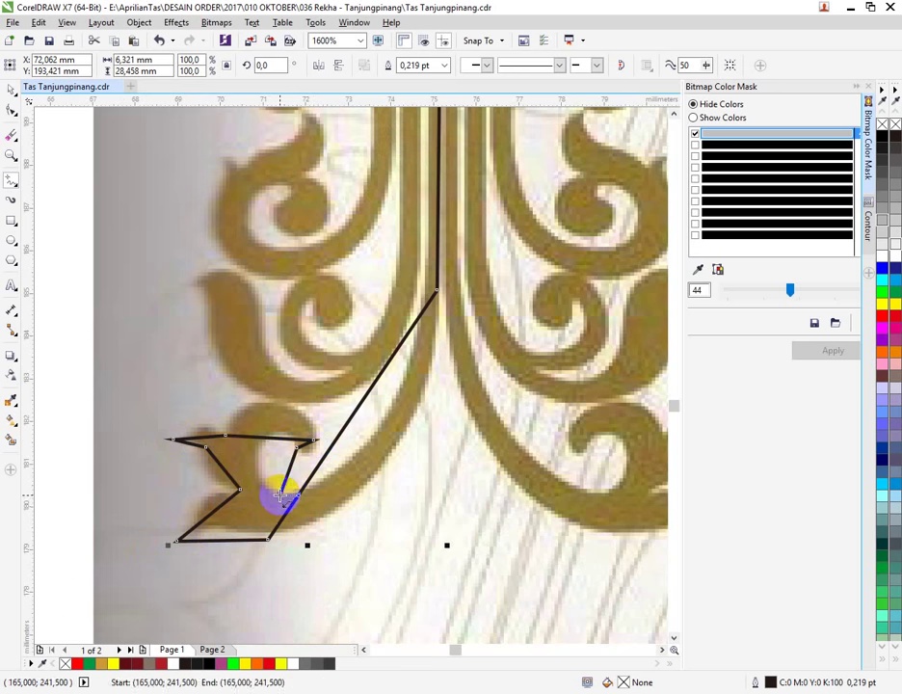
pyautogui.click(279, 495)
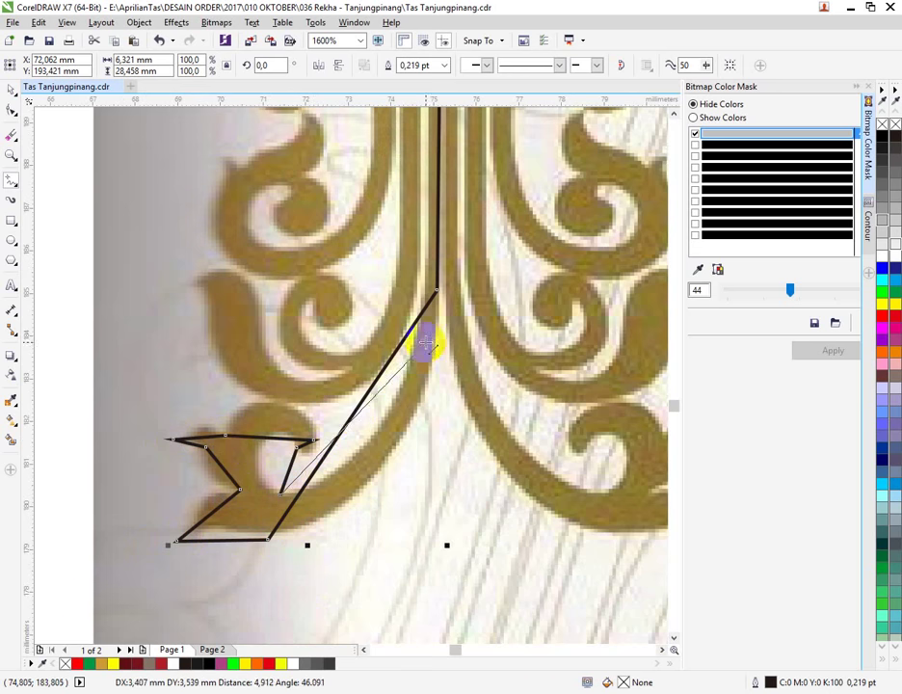
# Step: Continue the outline up the left edge of the central stem and around the upper-left curl, placing nodes at its turning points
pyautogui.click(423, 293)
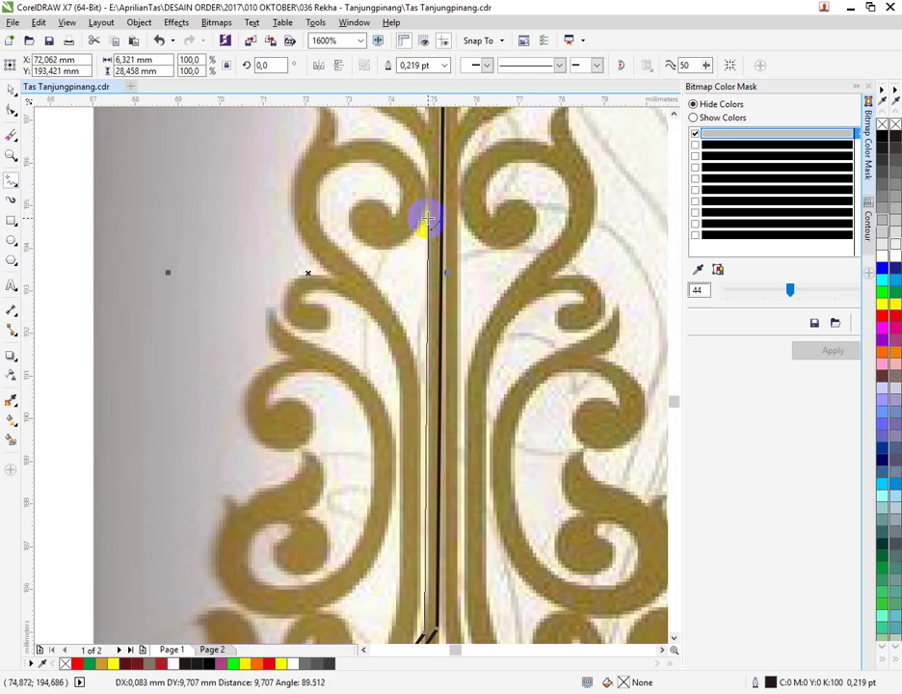
pyautogui.click(427, 206)
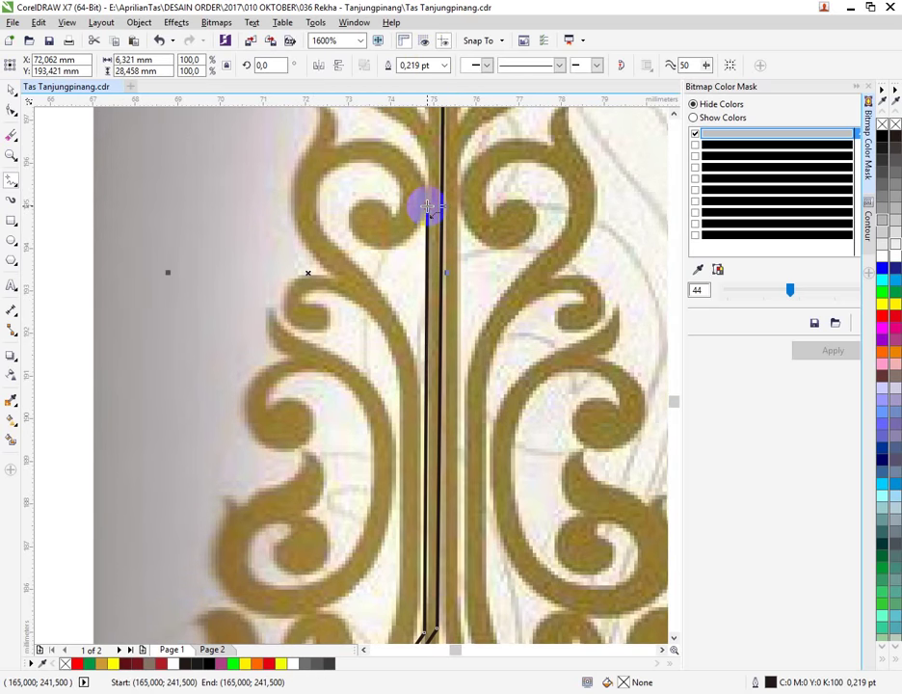
pyautogui.click(361, 247)
pyautogui.click(394, 210)
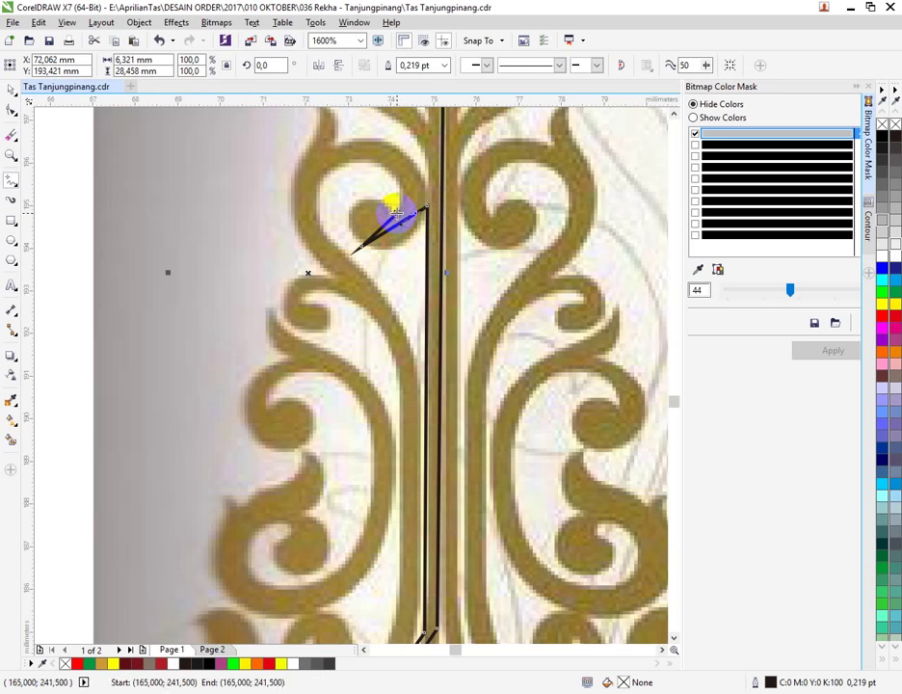
pyautogui.click(332, 169)
pyautogui.click(369, 279)
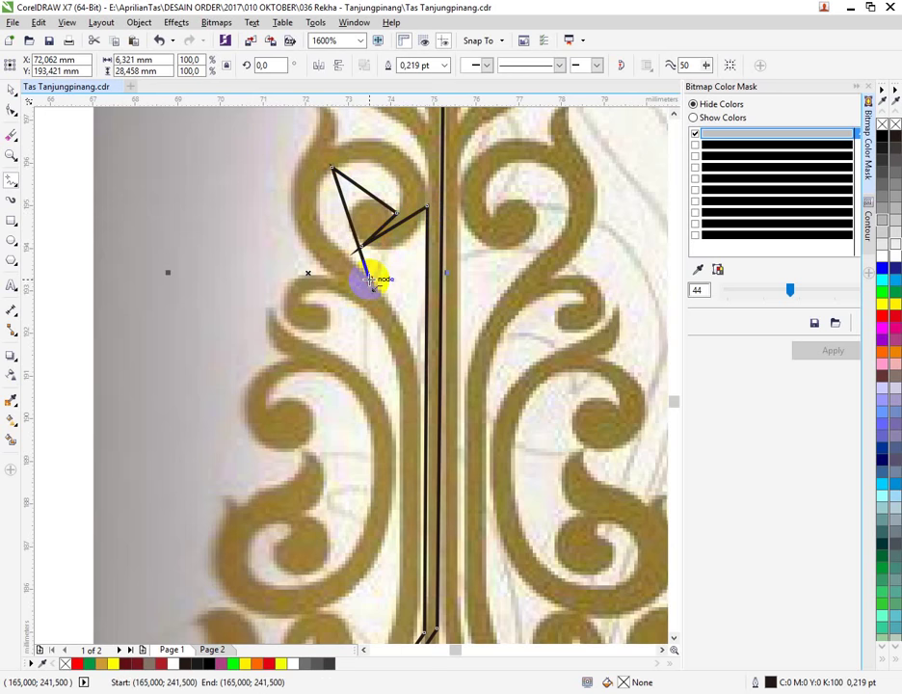
# Step: Continue the outline down the inner left branch and around the pointed leaf just above the lowest left one
pyautogui.scroll(-1, 369, 279)
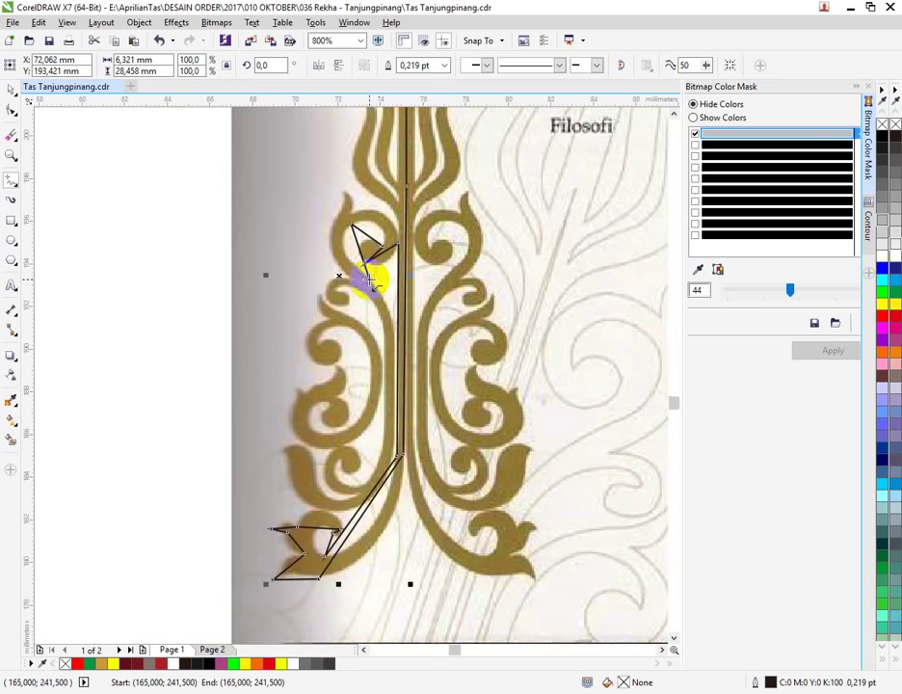
pyautogui.click(394, 330)
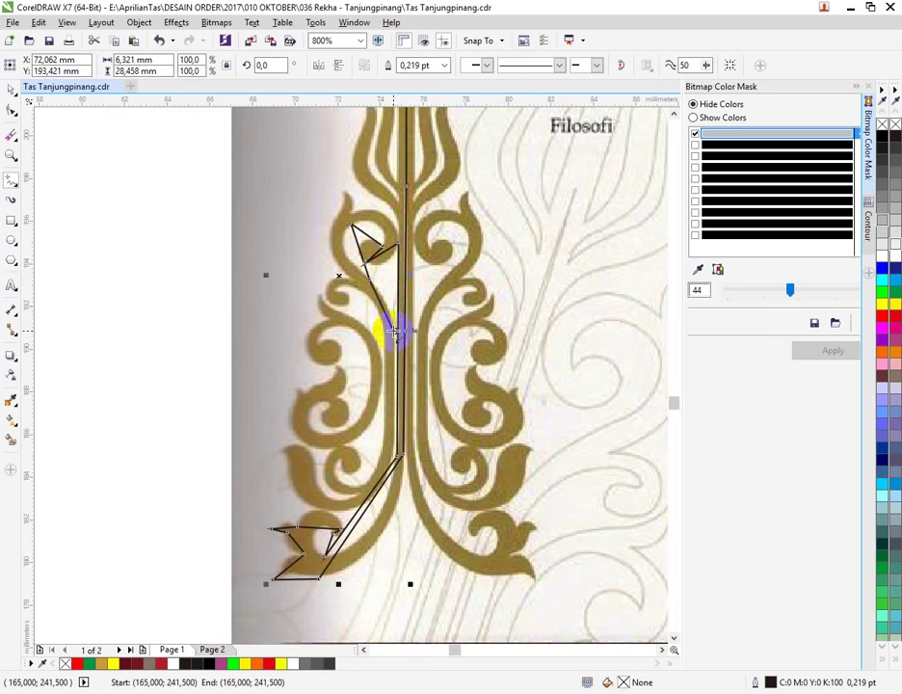
pyautogui.scroll(1, 401, 327)
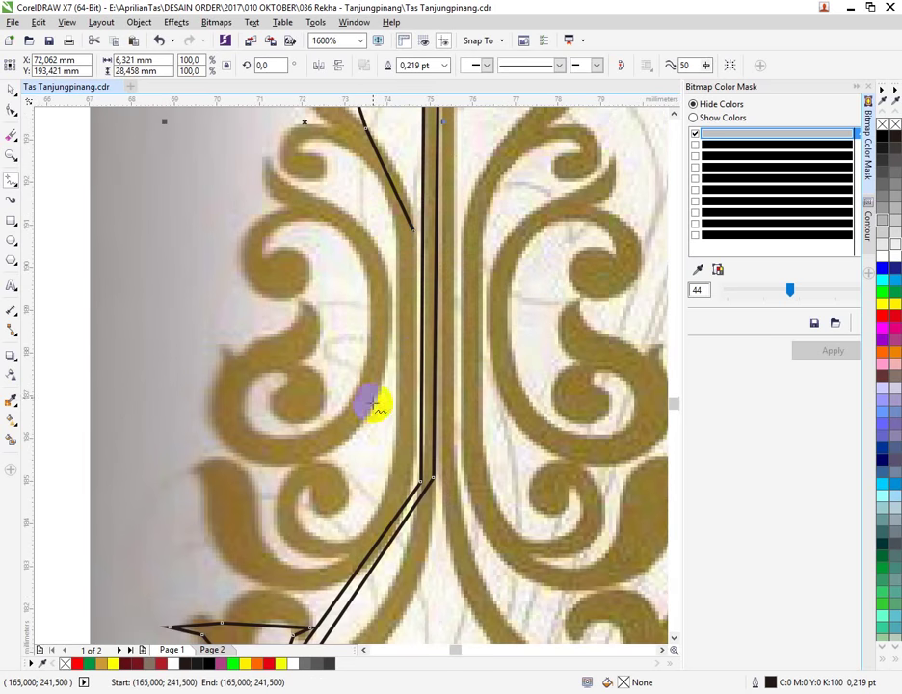
pyautogui.click(416, 455)
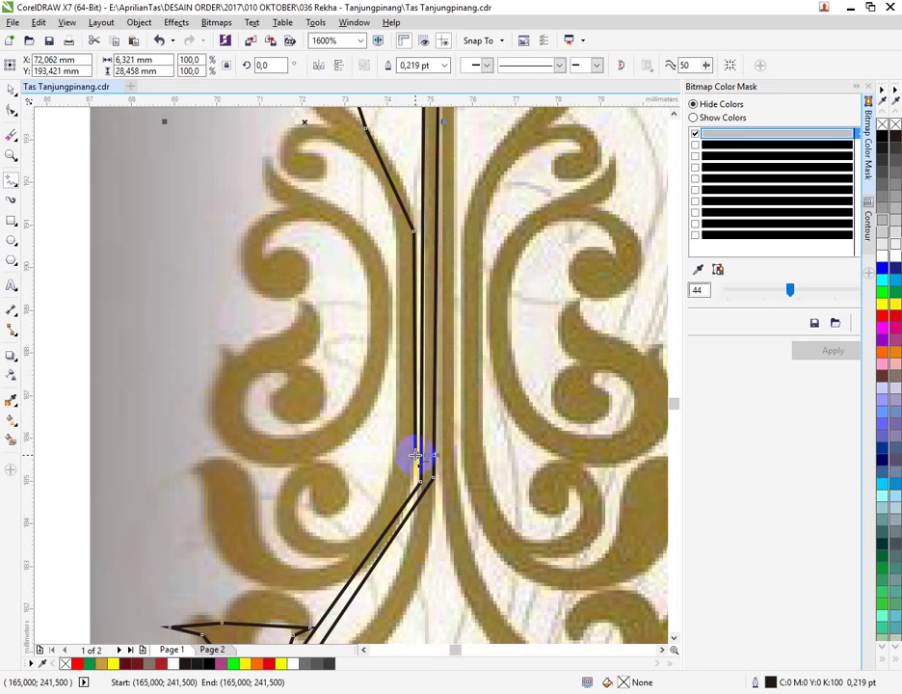
pyautogui.click(305, 597)
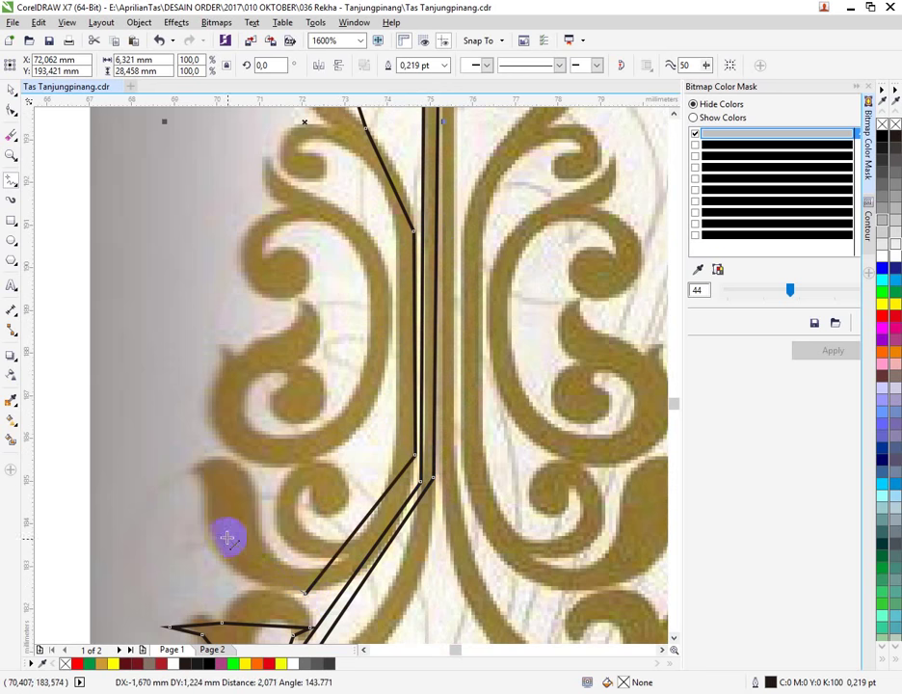
pyautogui.click(190, 472)
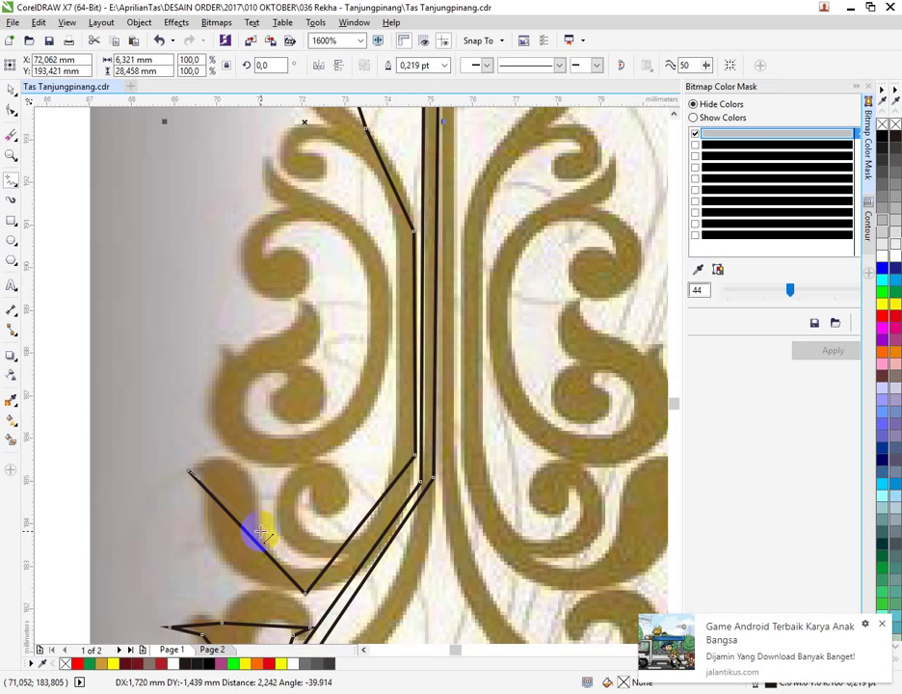
pyautogui.click(343, 561)
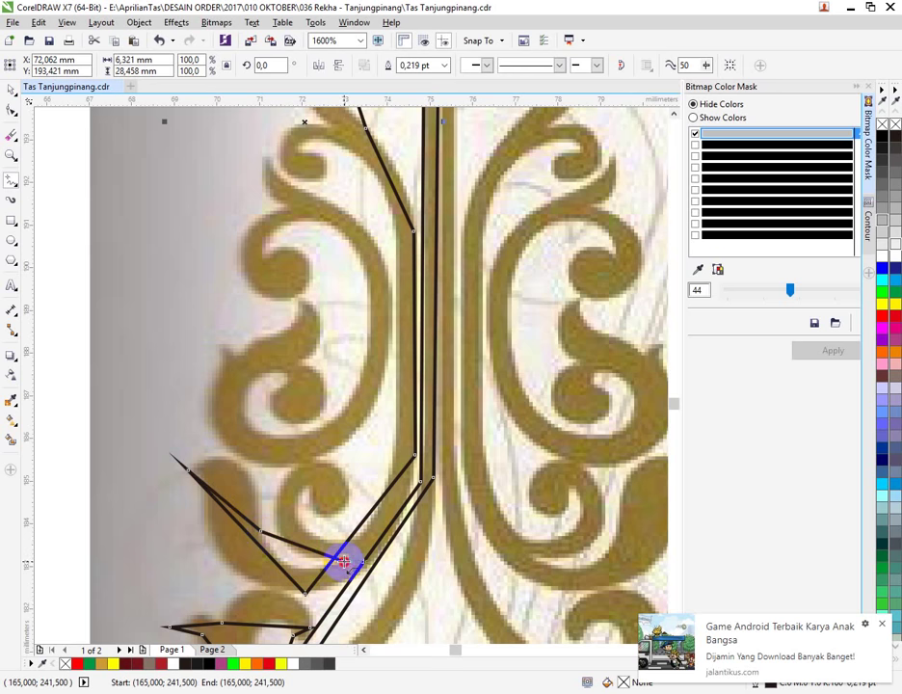
# Step: Continue the straight-segment outline around the left scroll above that leaf, covering its outer tip, upper point and inner curl
pyautogui.click(298, 467)
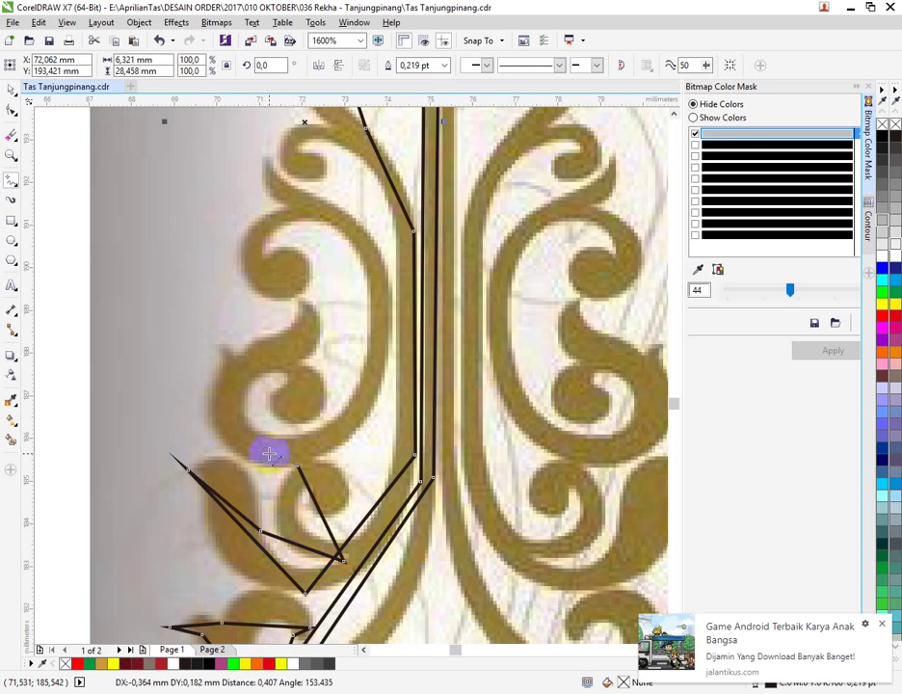
pyautogui.click(218, 345)
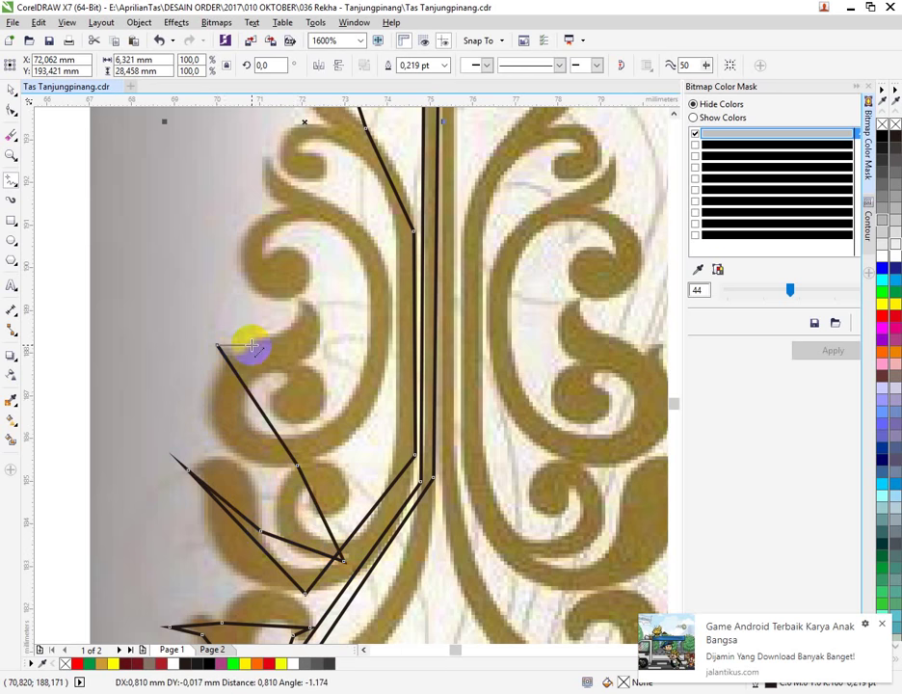
pyautogui.click(252, 345)
pyautogui.click(301, 302)
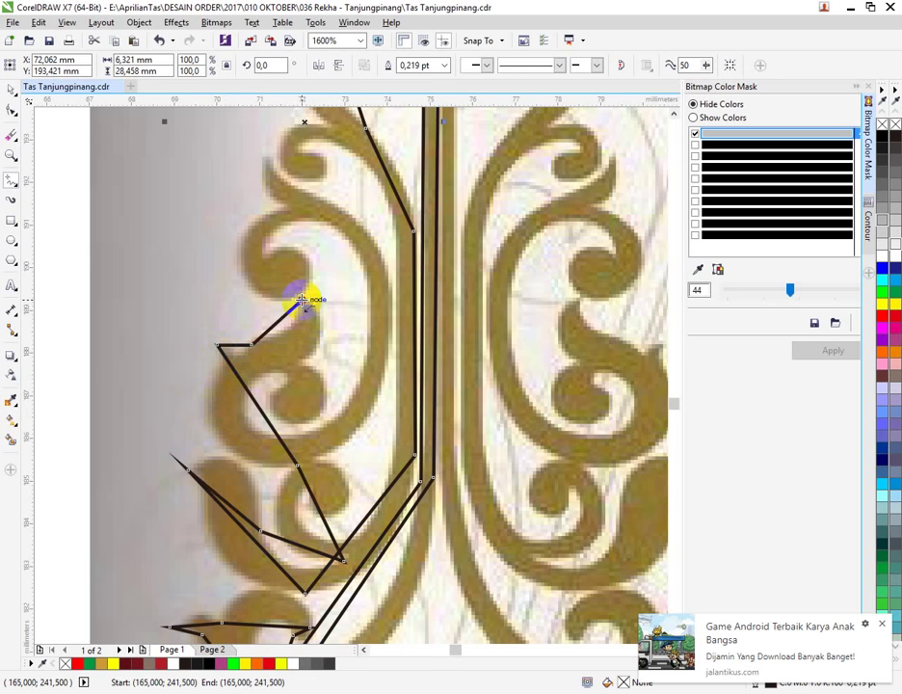
pyautogui.click(299, 361)
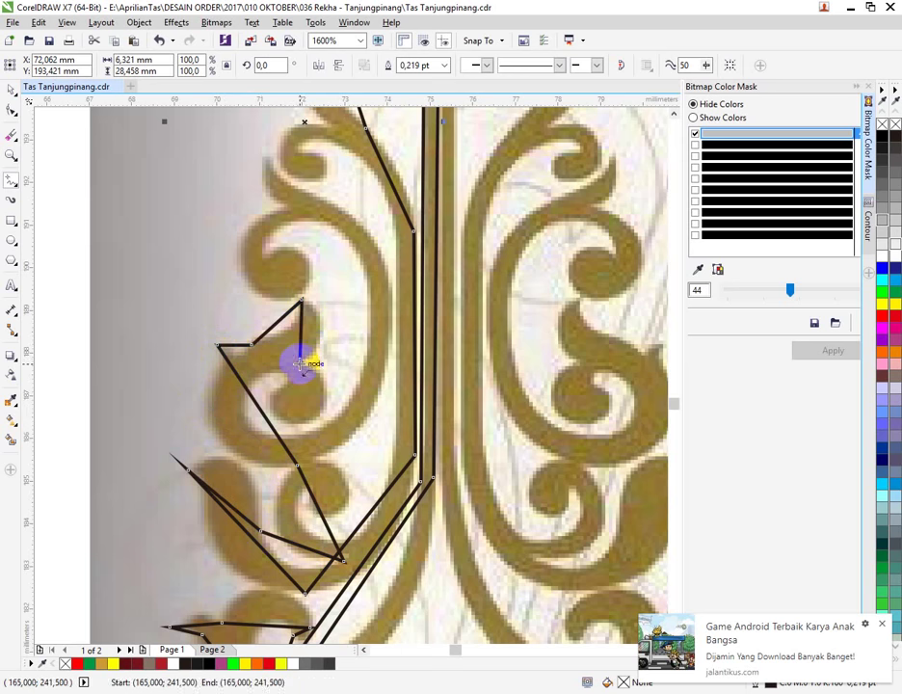
pyautogui.click(307, 421)
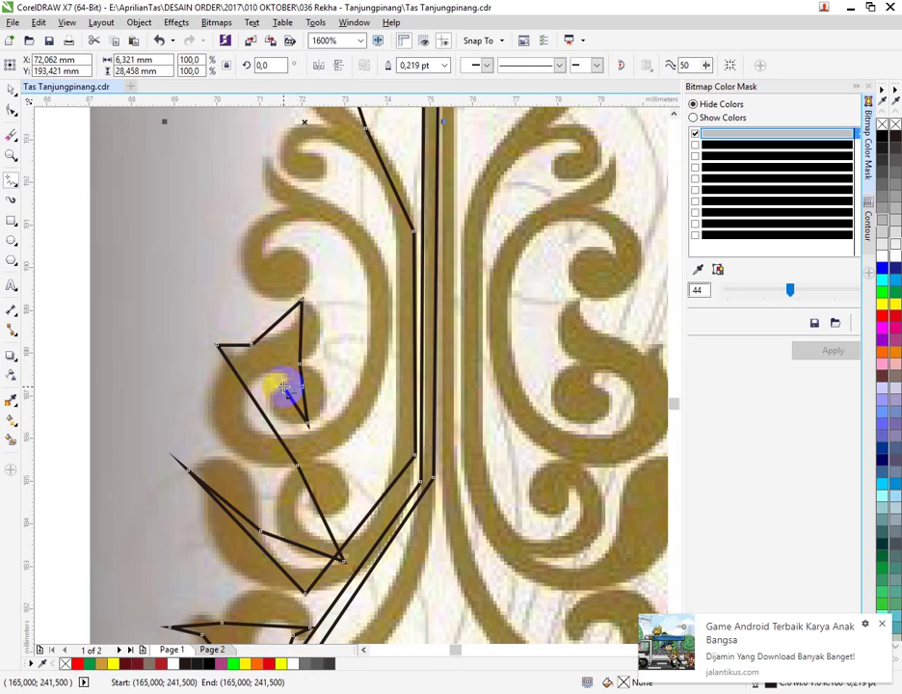
pyautogui.click(284, 388)
pyautogui.click(297, 446)
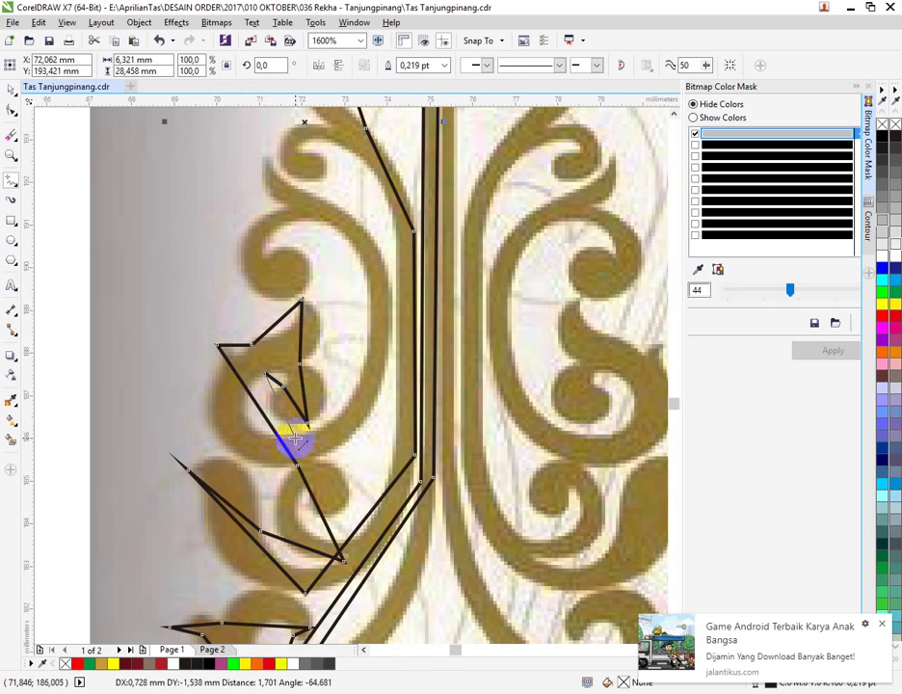
# Step: Continue the straight-segment outline up the inside of the large left scroll, around its upper curl and out to the pointed tip above
pyautogui.click(354, 256)
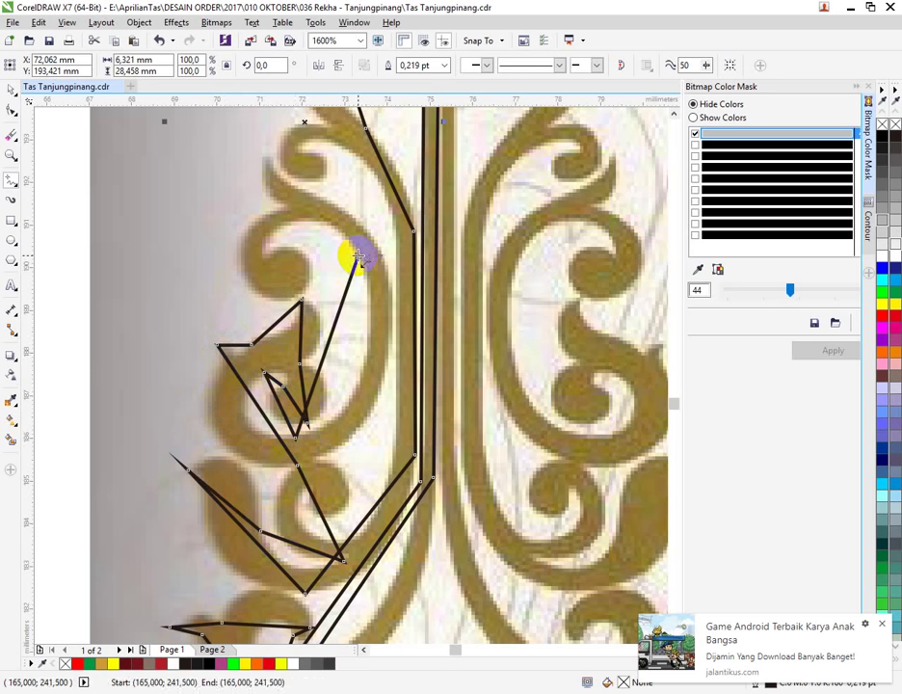
pyautogui.click(261, 257)
pyautogui.click(264, 298)
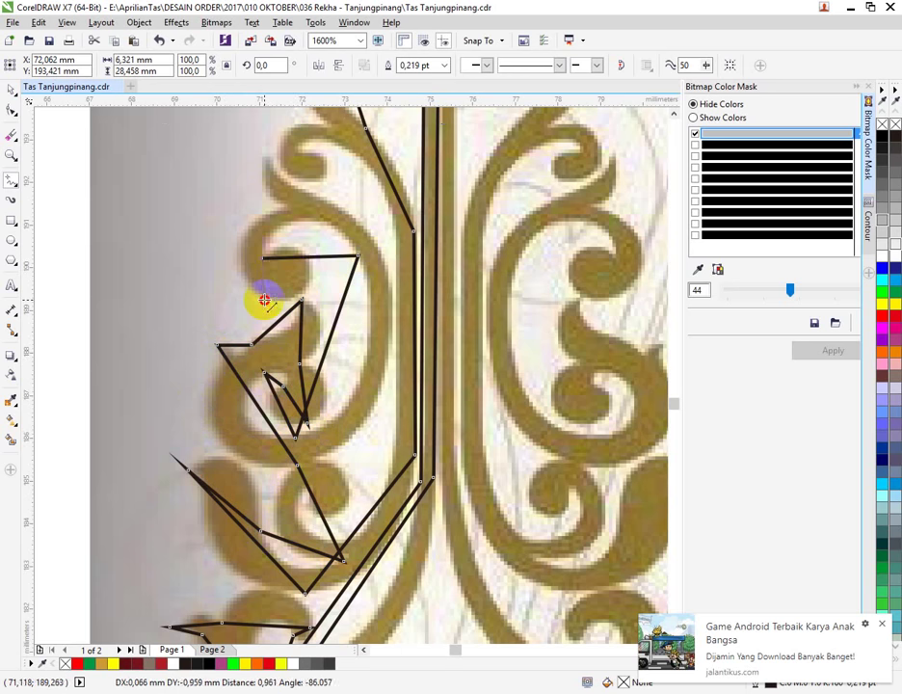
pyautogui.click(262, 254)
pyautogui.click(278, 174)
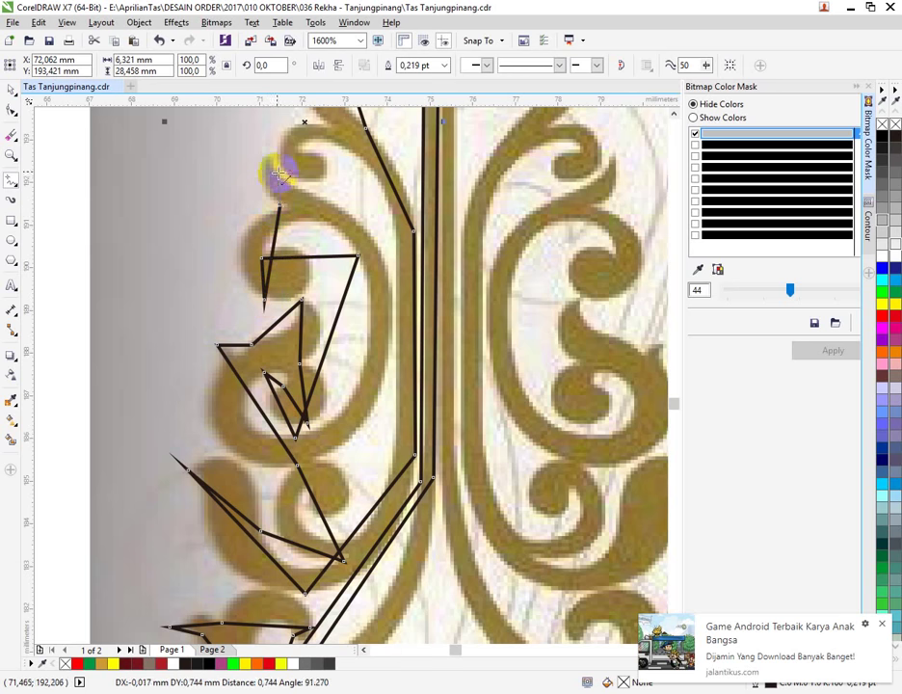
pyautogui.click(262, 152)
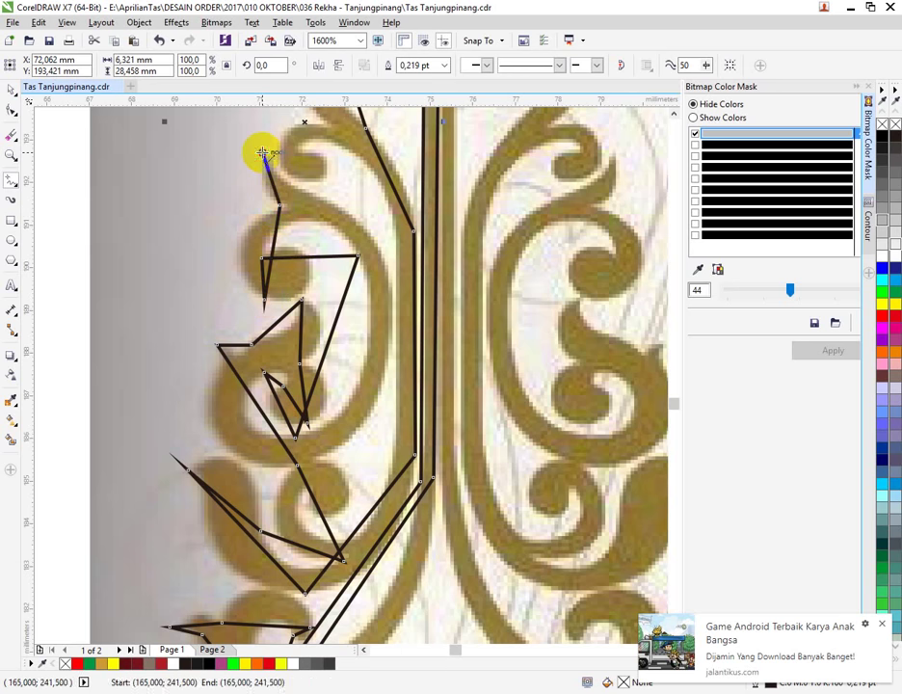
# Step: Continue the outline down the stem-side edge of the large left scroll and around the small curl beneath it
pyautogui.click(363, 226)
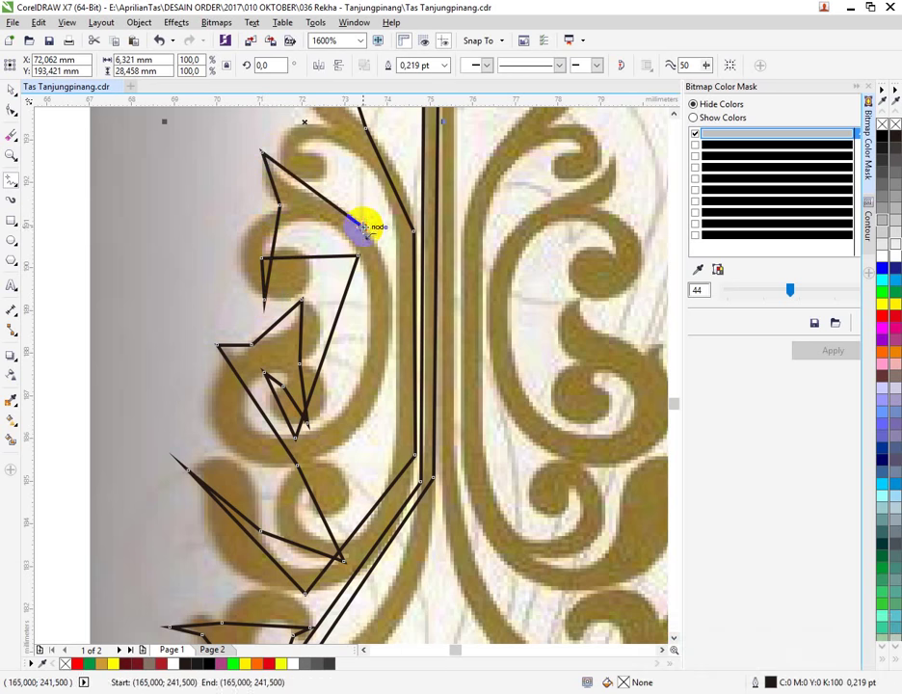
pyautogui.click(365, 422)
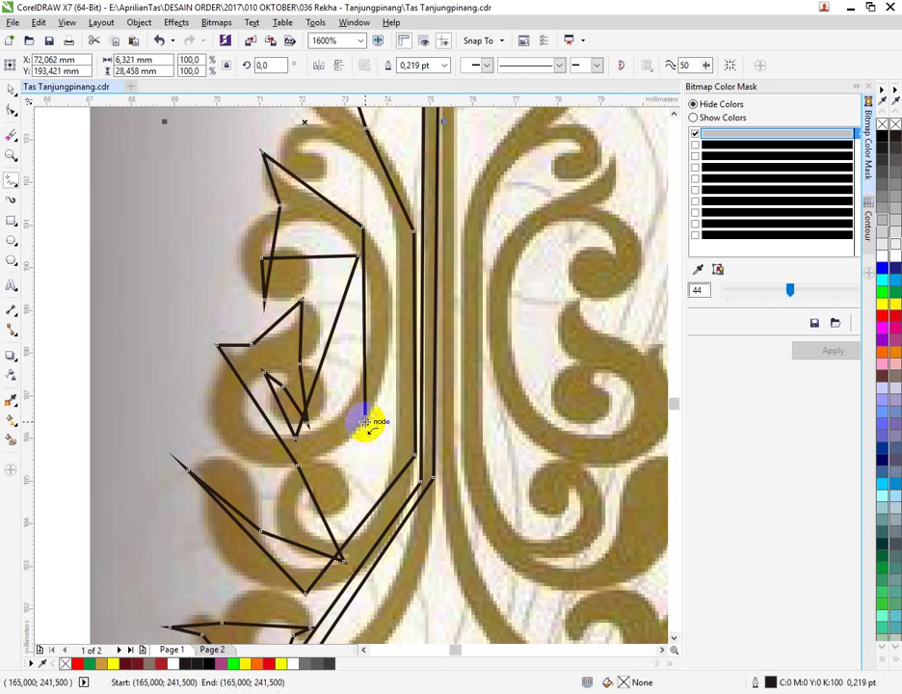
pyautogui.click(316, 463)
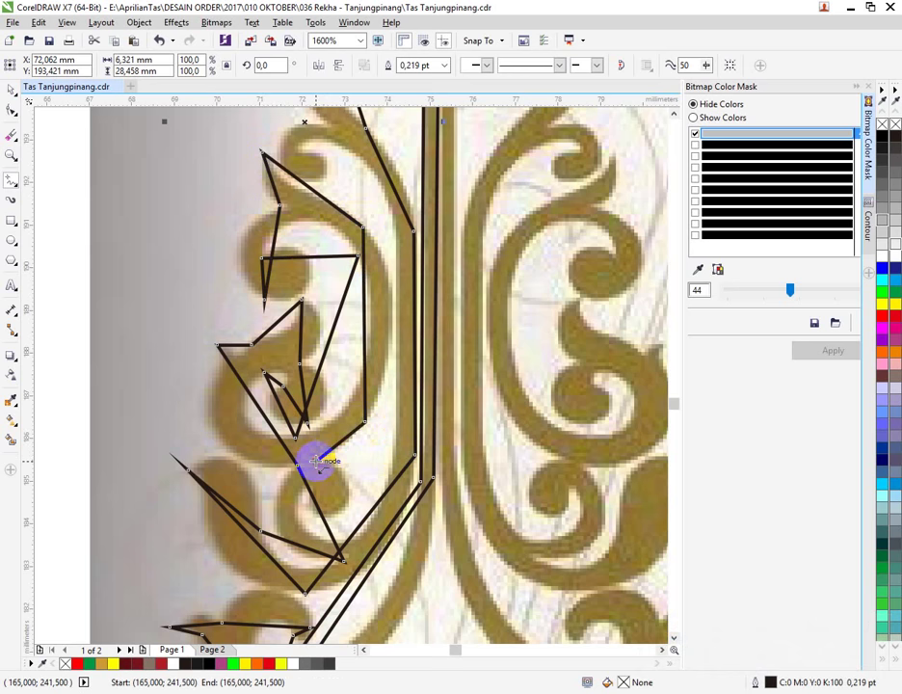
pyautogui.click(337, 510)
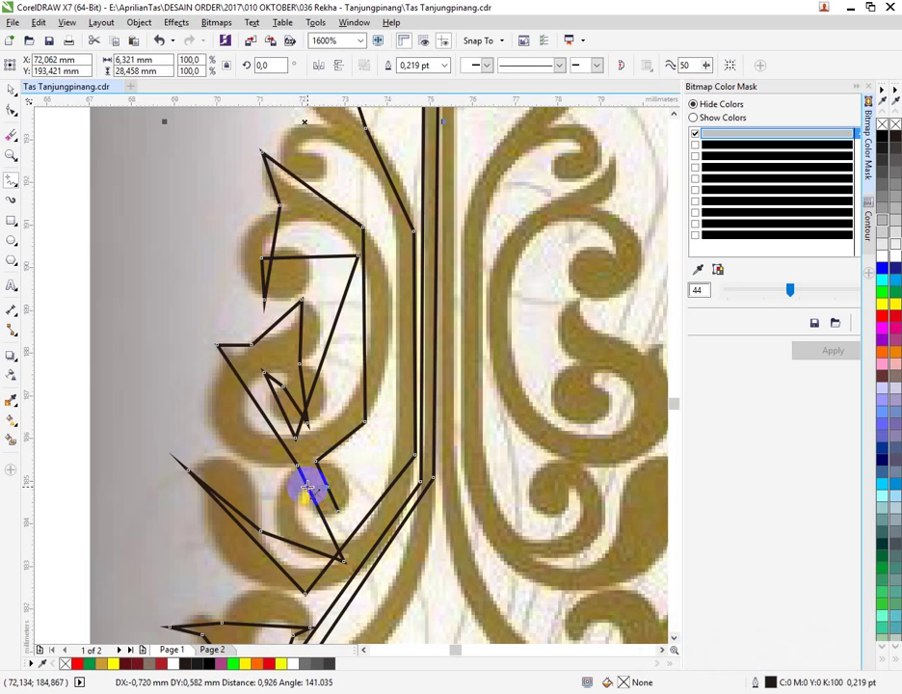
pyautogui.click(339, 509)
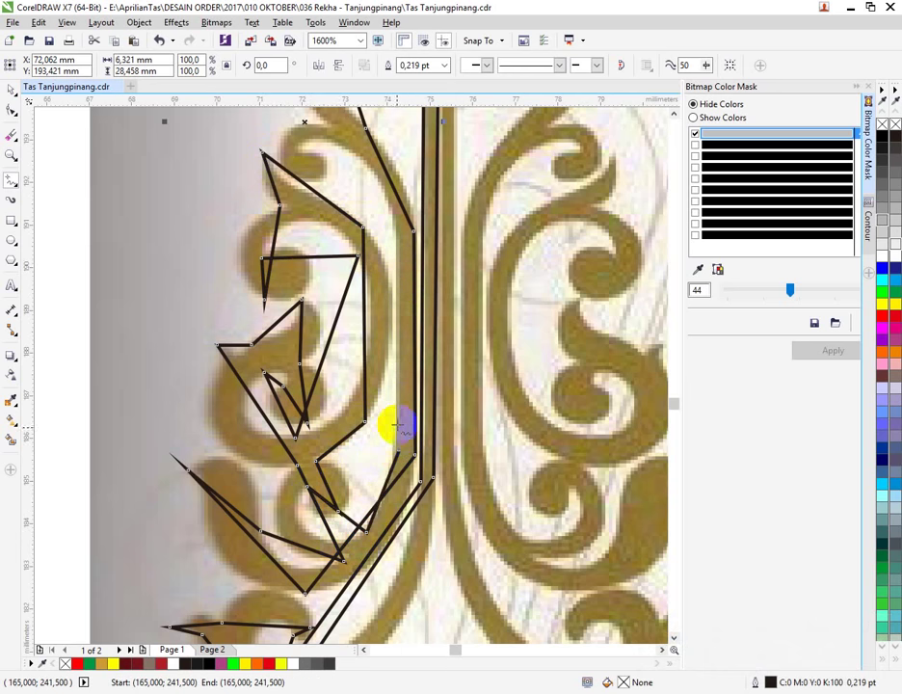
# Step: Continue the outline up the outer left edge of the stem and around the small curl above the large scroll
pyautogui.click(400, 449)
pyautogui.click(398, 248)
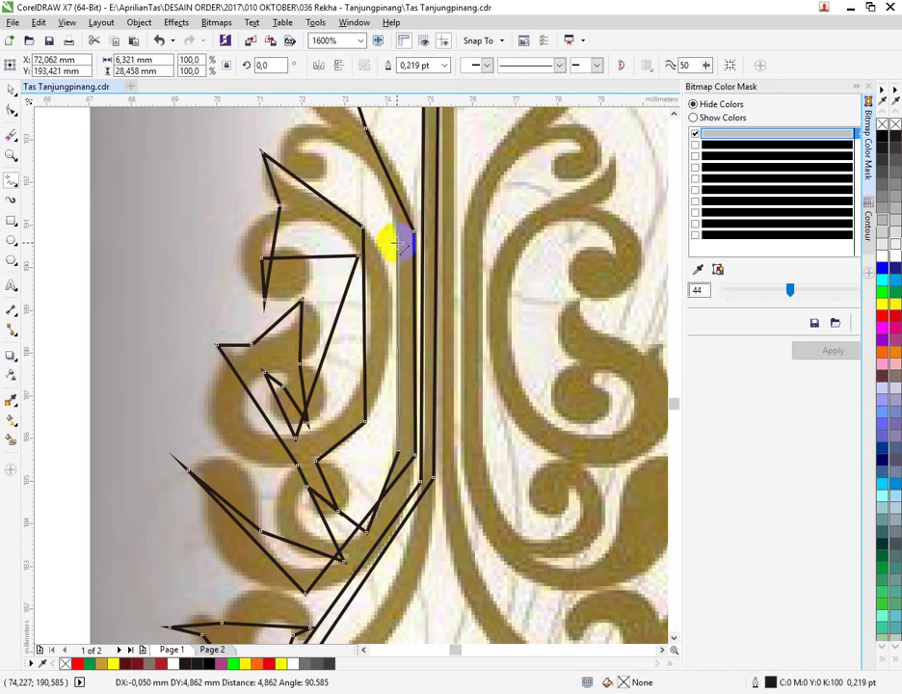
pyautogui.click(323, 142)
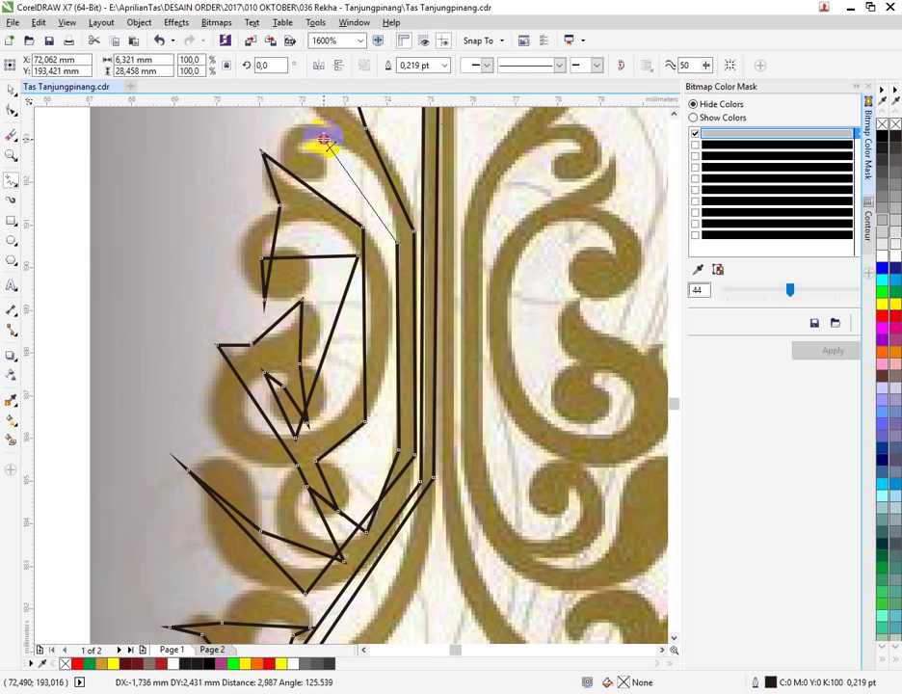
pyautogui.click(304, 151)
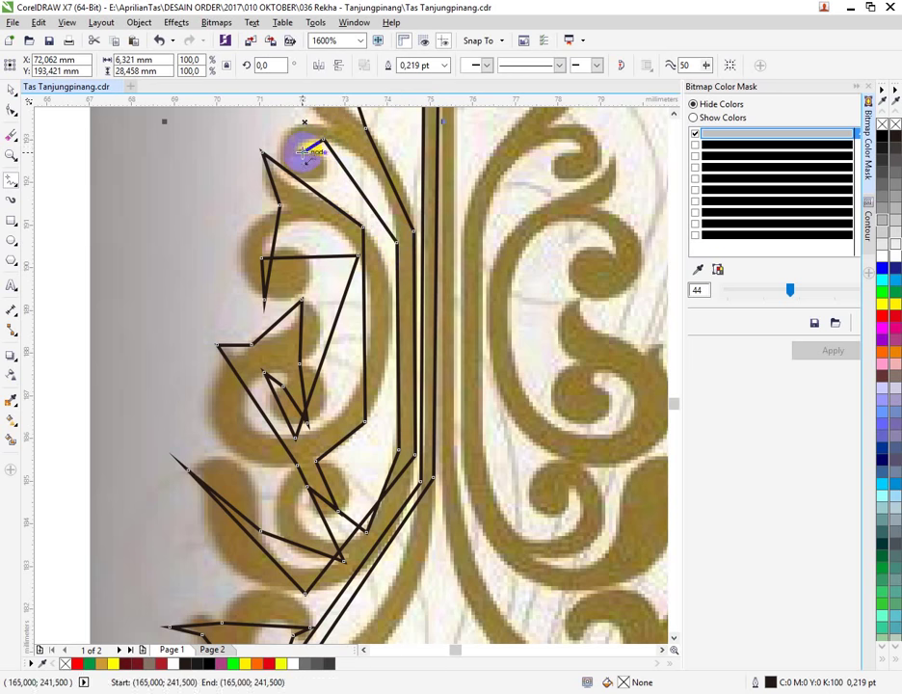
pyautogui.click(299, 179)
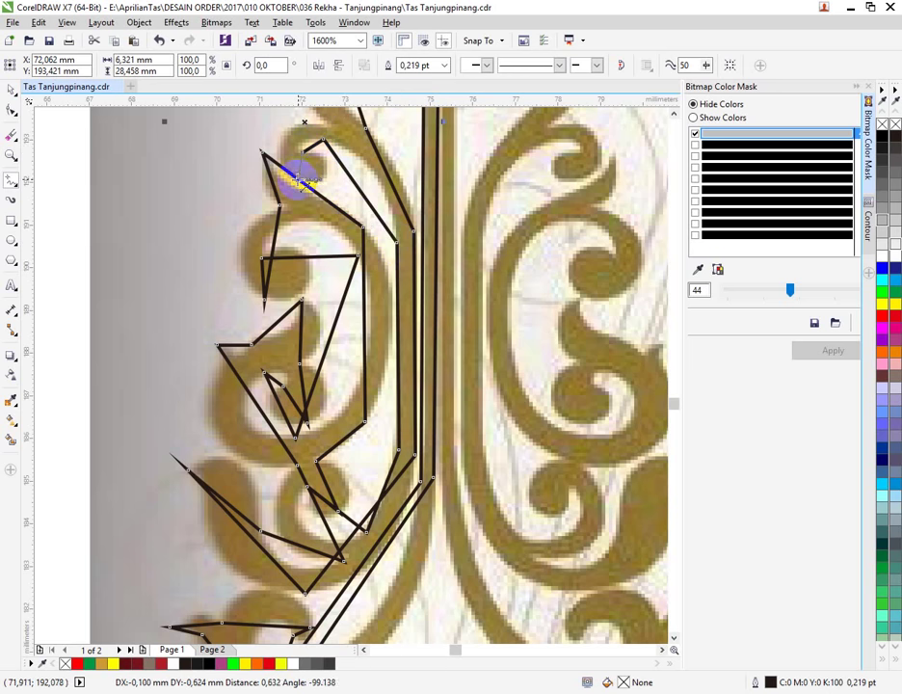
pyautogui.click(281, 135)
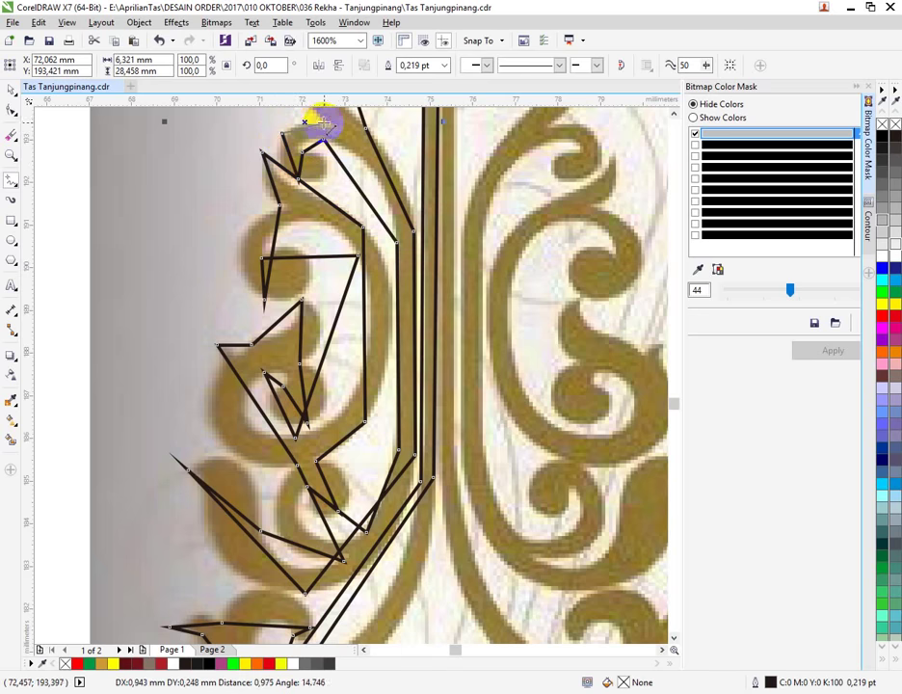
# Step: Continue the outline up the outer side of the uppermost left scroll, around its pointed leaf tip and across to the stem
pyautogui.doubleClick(331, 126)
pyautogui.scroll(-1, 392, 362)
pyautogui.scroll(2, 362, 243)
pyautogui.scroll(-2, 360, 271)
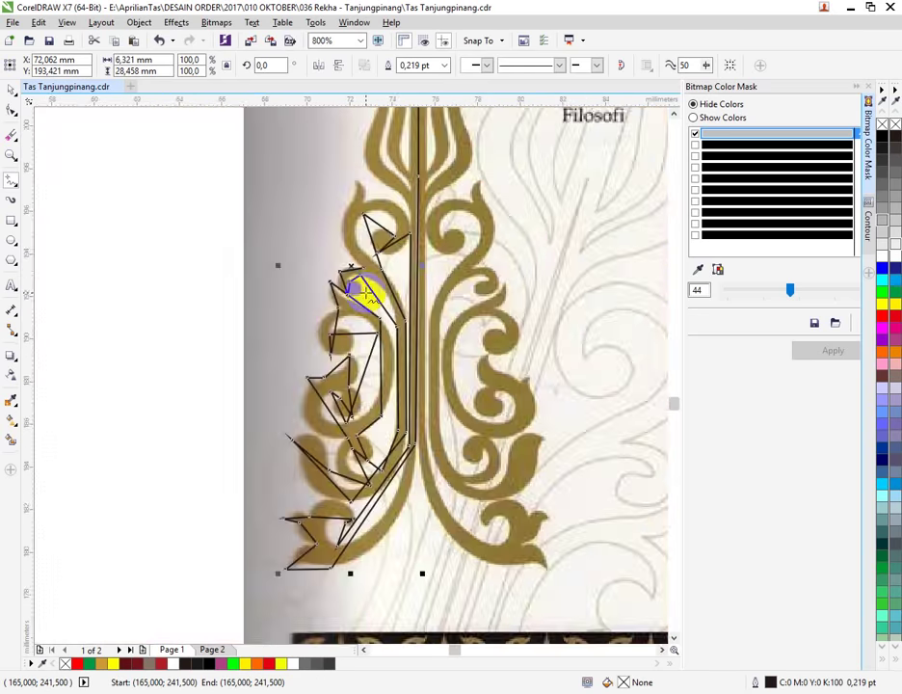
pyautogui.scroll(2, 348, 183)
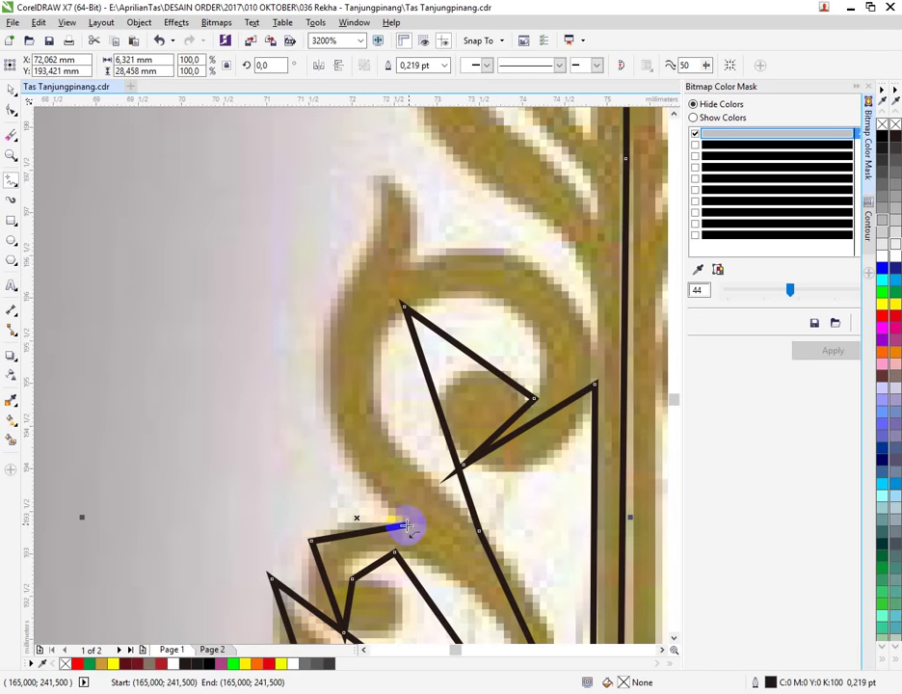
pyautogui.click(360, 263)
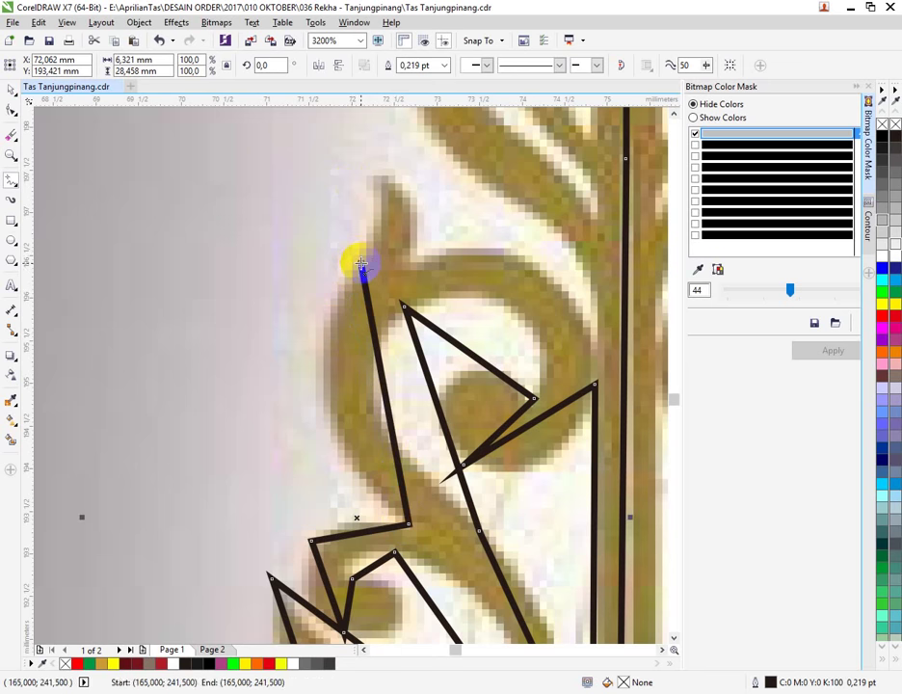
pyautogui.click(376, 170)
pyautogui.doubleClick(401, 260)
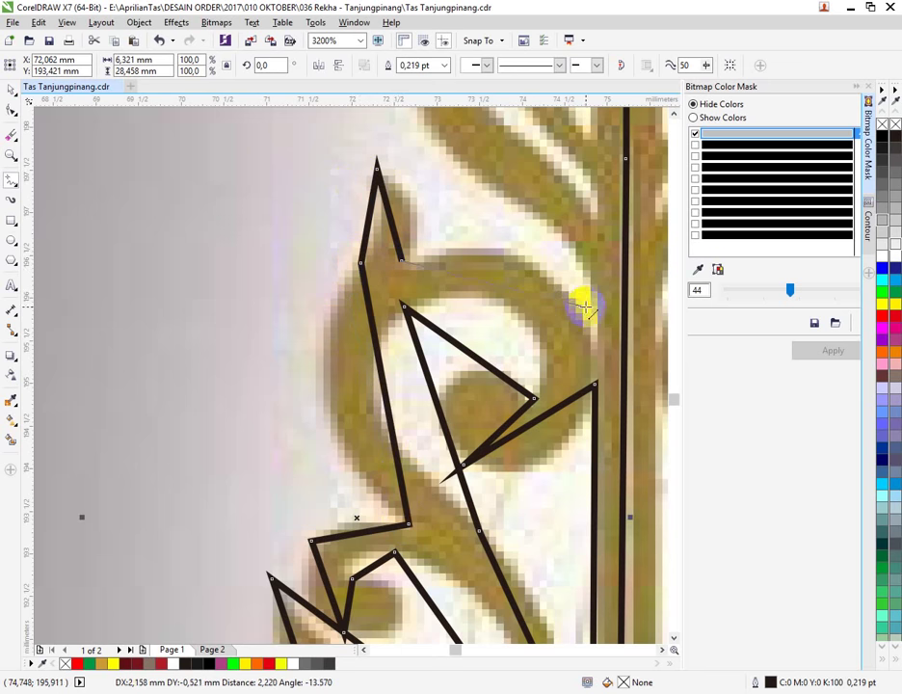
pyautogui.click(596, 360)
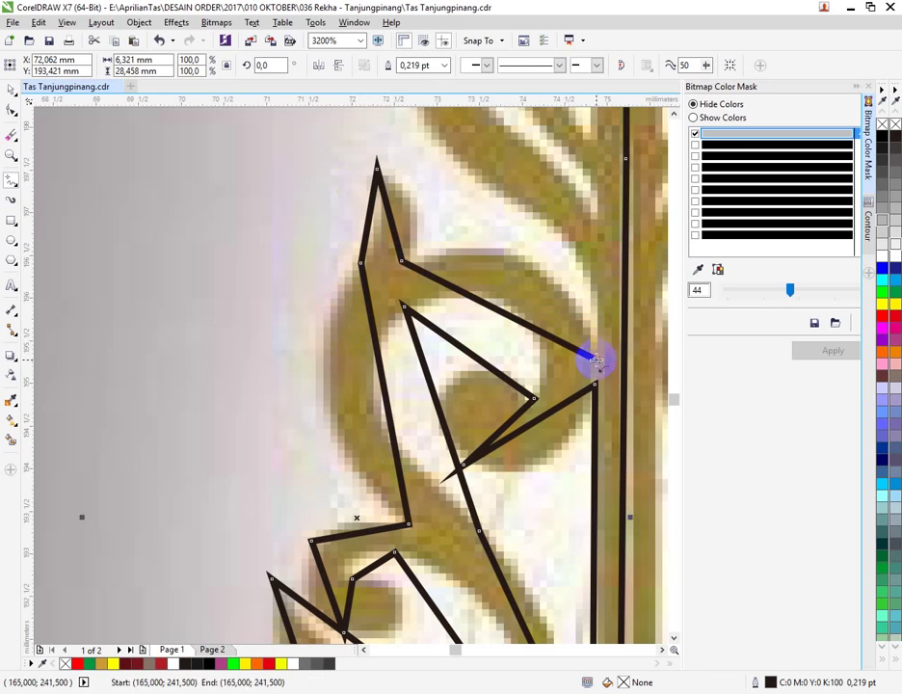
# Step: Continue the outline around the outer left frond above that scroll, from the stem to its blunt tip and back to its base
pyautogui.scroll(-1, 595, 281)
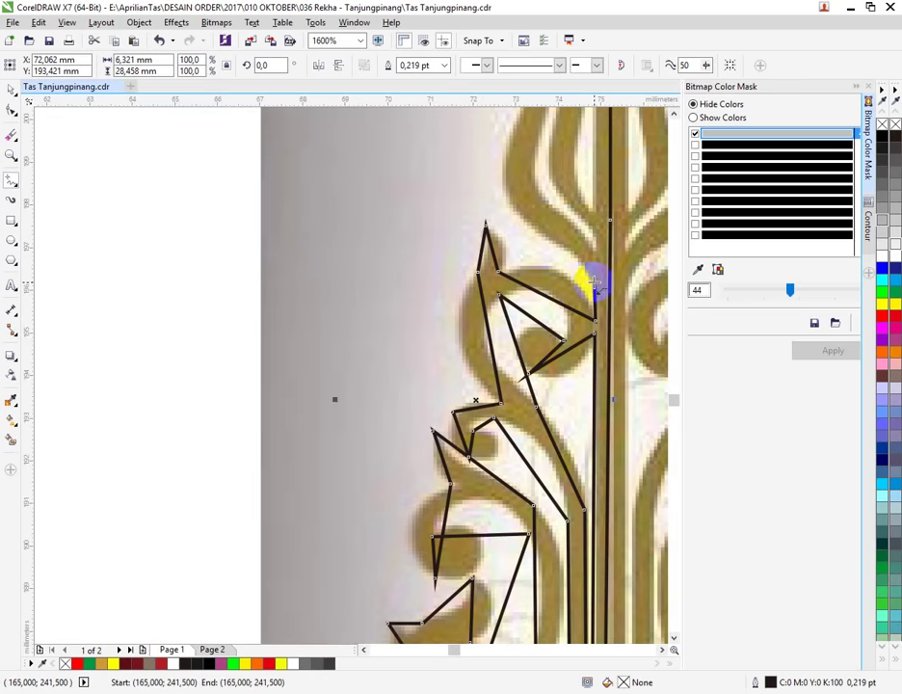
pyautogui.click(506, 192)
pyautogui.scroll(-2, 423, 245)
pyautogui.scroll(3, 461, 178)
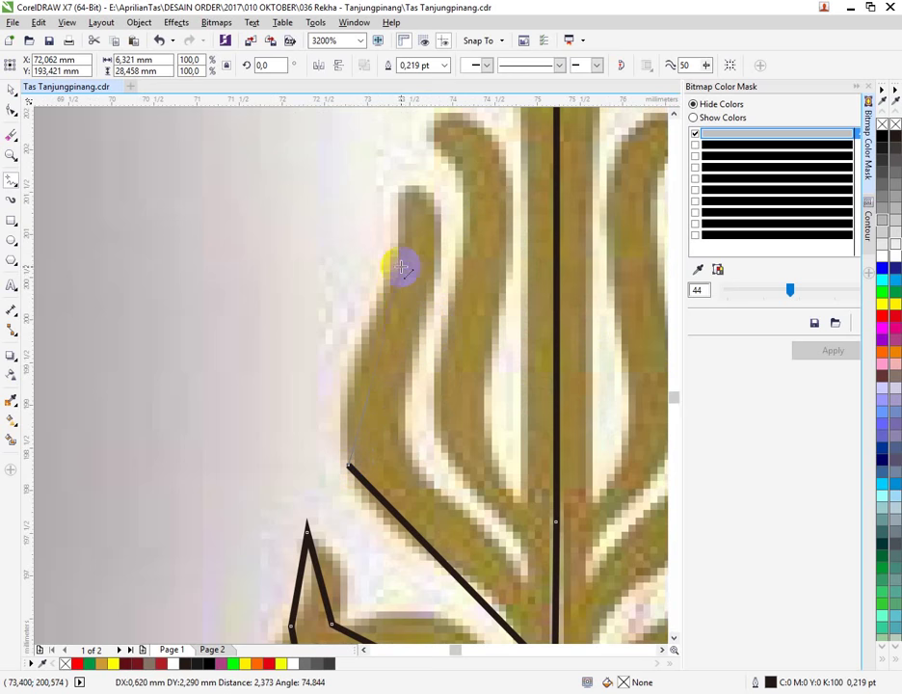
pyautogui.click(397, 210)
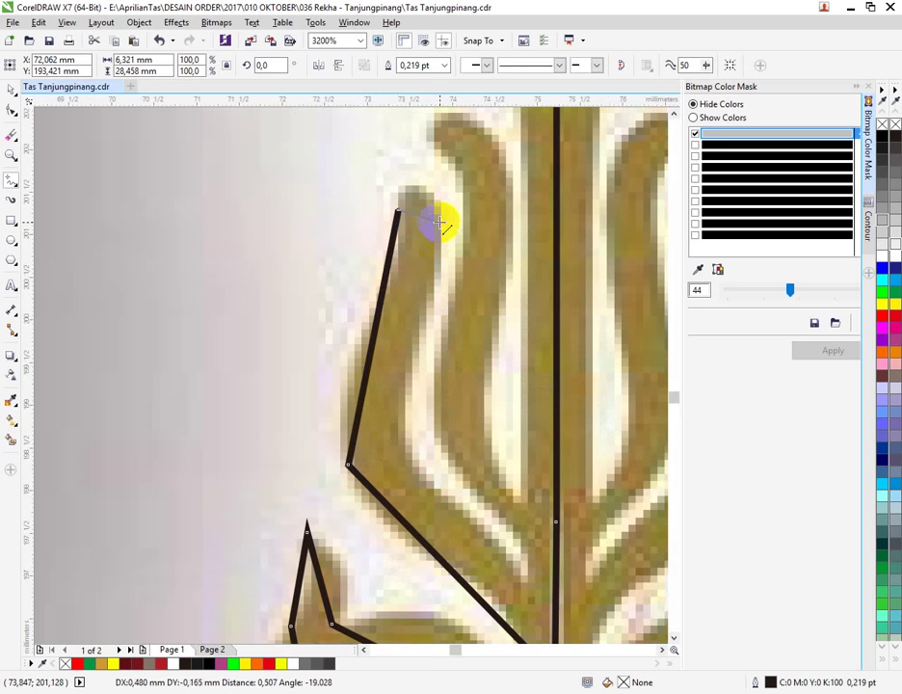
pyautogui.click(440, 222)
pyautogui.click(402, 380)
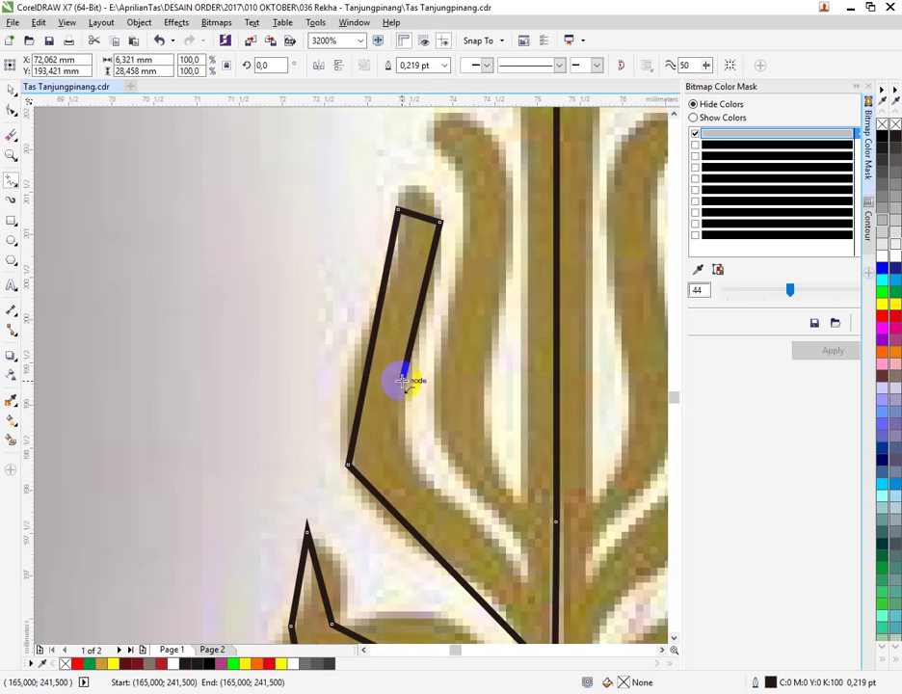
pyautogui.click(424, 479)
pyautogui.click(527, 584)
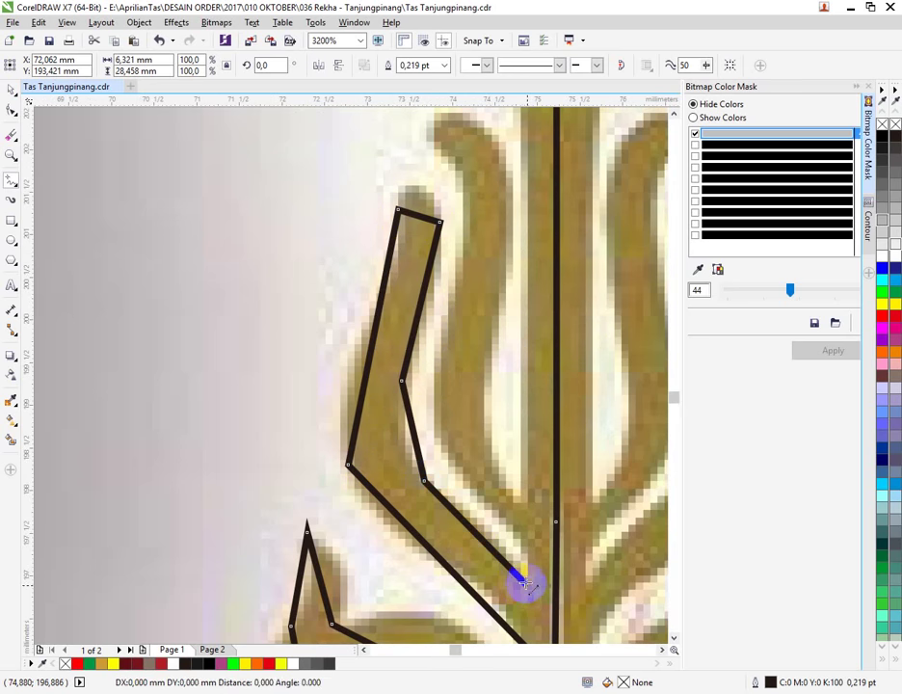
# Step: Continue the outline around the inner left frond, up to its tip and back down to the stem
pyautogui.click(452, 454)
pyautogui.click(460, 247)
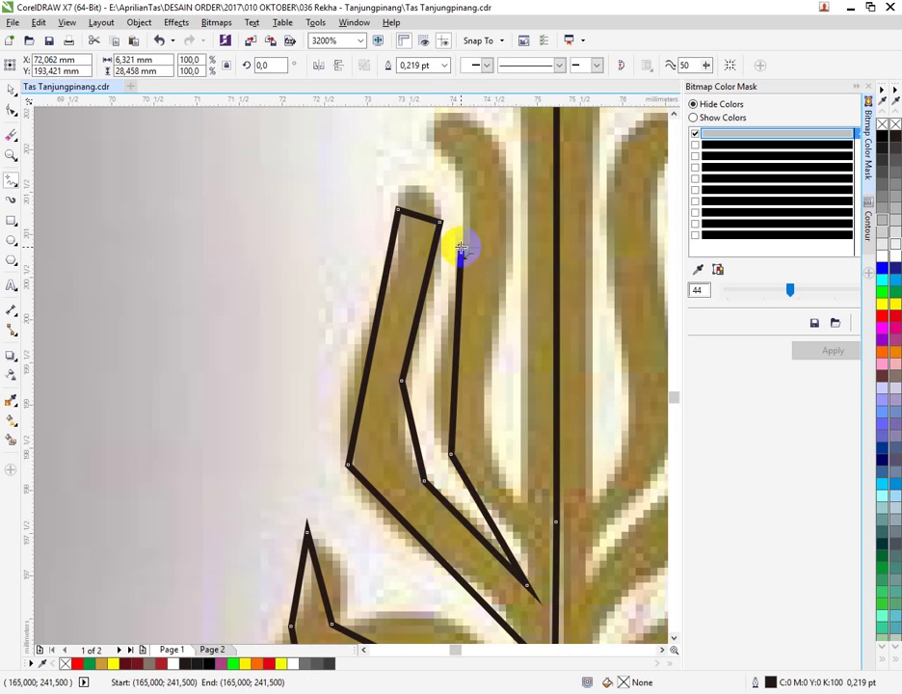
pyautogui.click(446, 153)
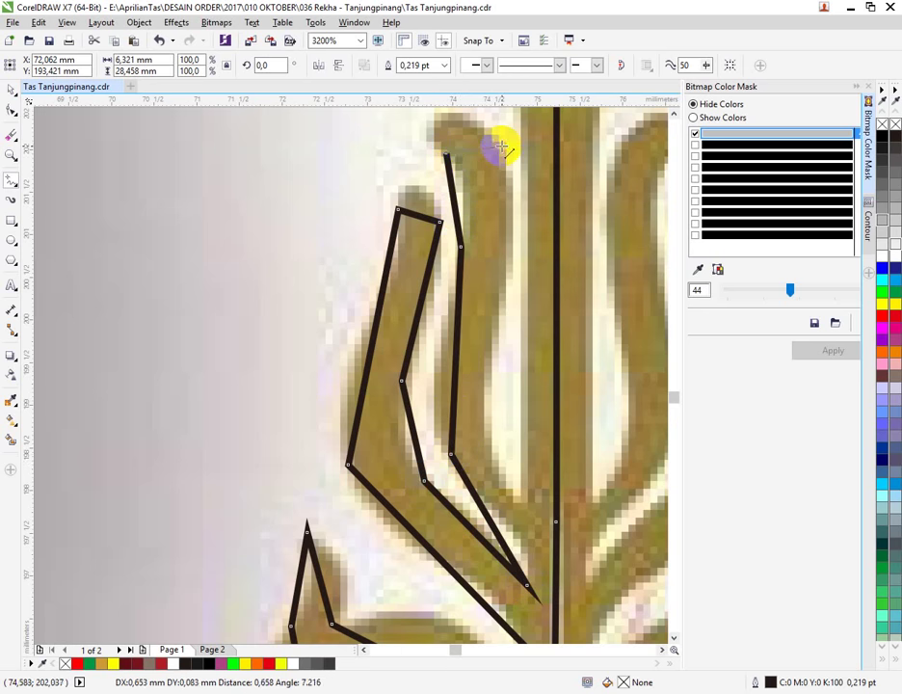
pyautogui.click(500, 146)
pyautogui.click(489, 345)
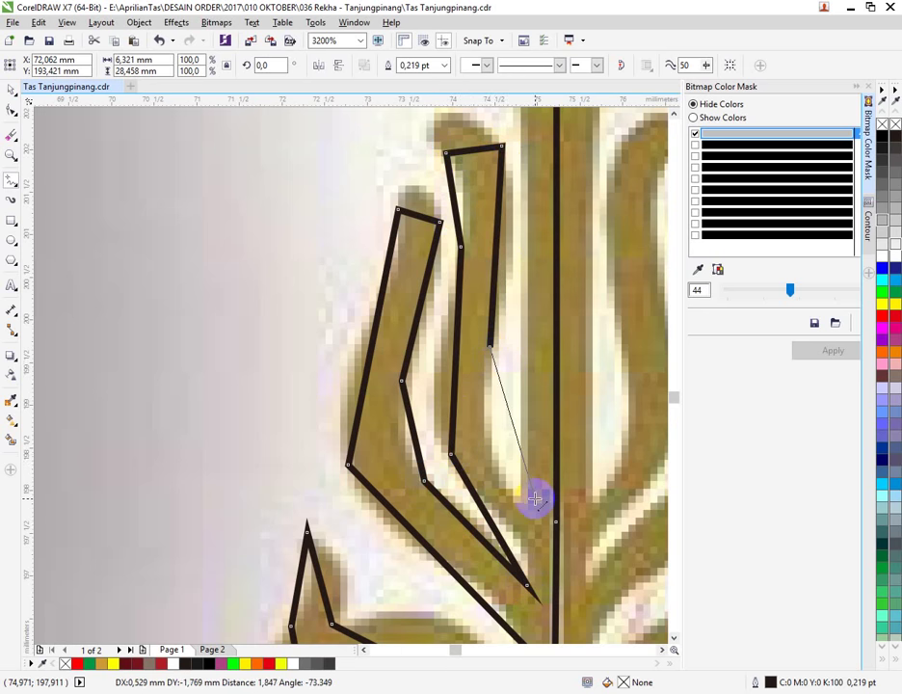
pyautogui.click(523, 506)
# Step: Continue the outline up the stem and around the small side leaf below the spearhead, closing the curve at the spearhead's tip
pyautogui.moveTo(551, 4)
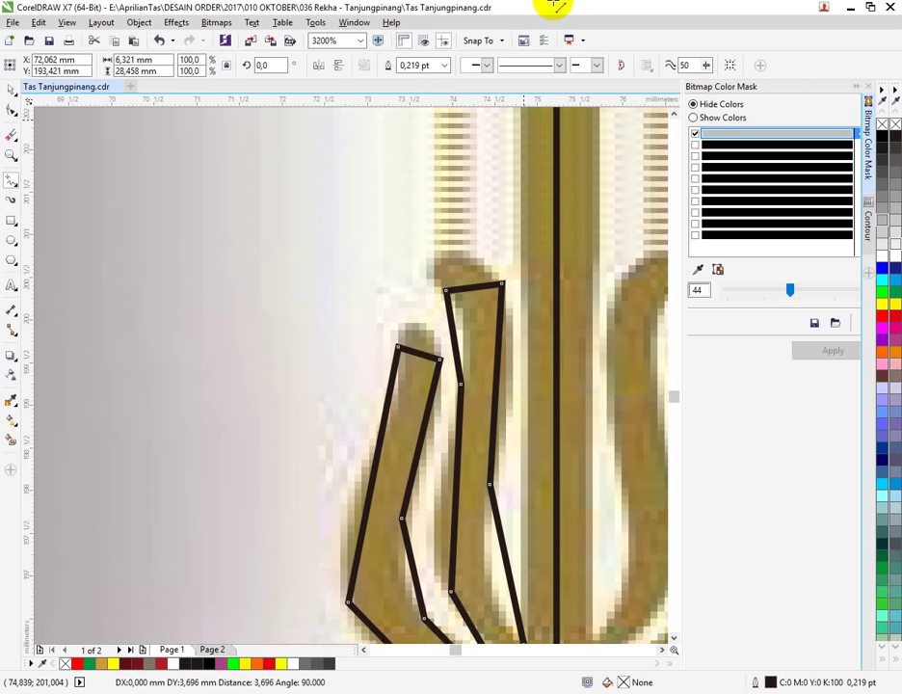
pyautogui.click(524, 269)
pyautogui.click(465, 255)
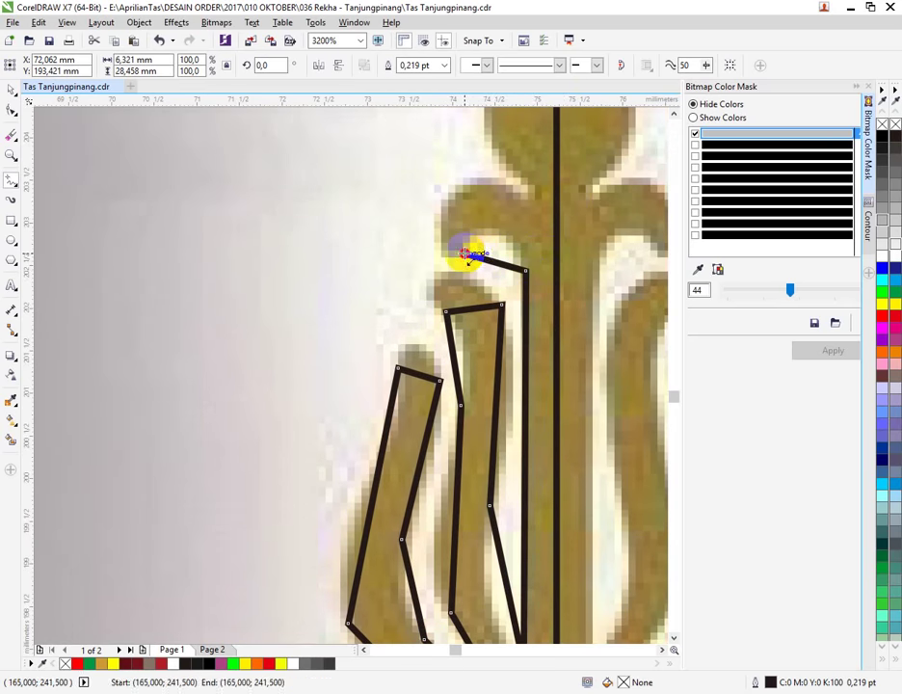
pyautogui.click(438, 203)
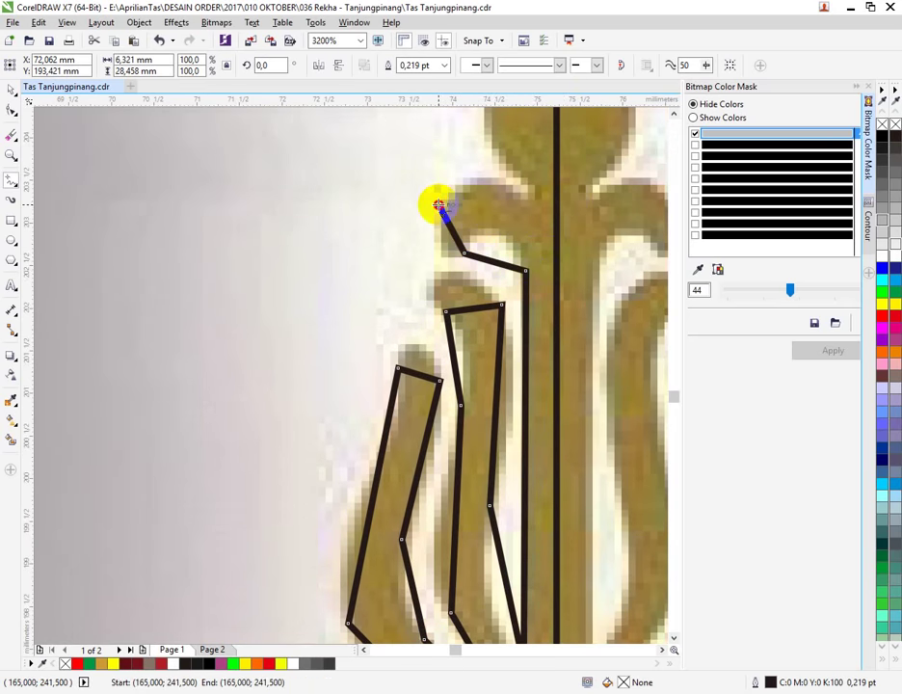
pyautogui.click(531, 199)
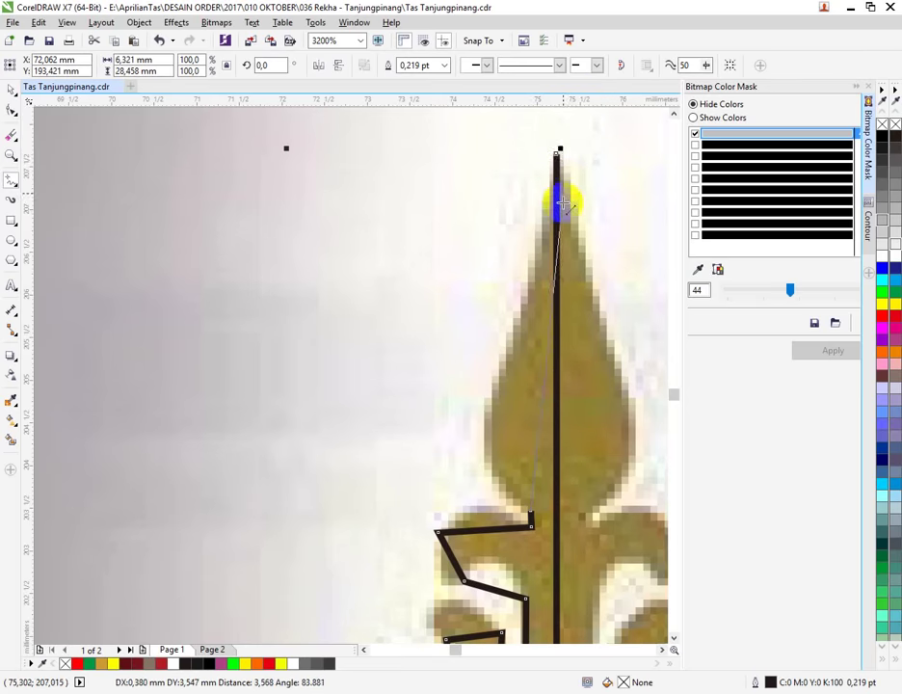
pyautogui.click(557, 149)
pyautogui.scroll(-3, 412, 242)
pyautogui.scroll(1, 424, 323)
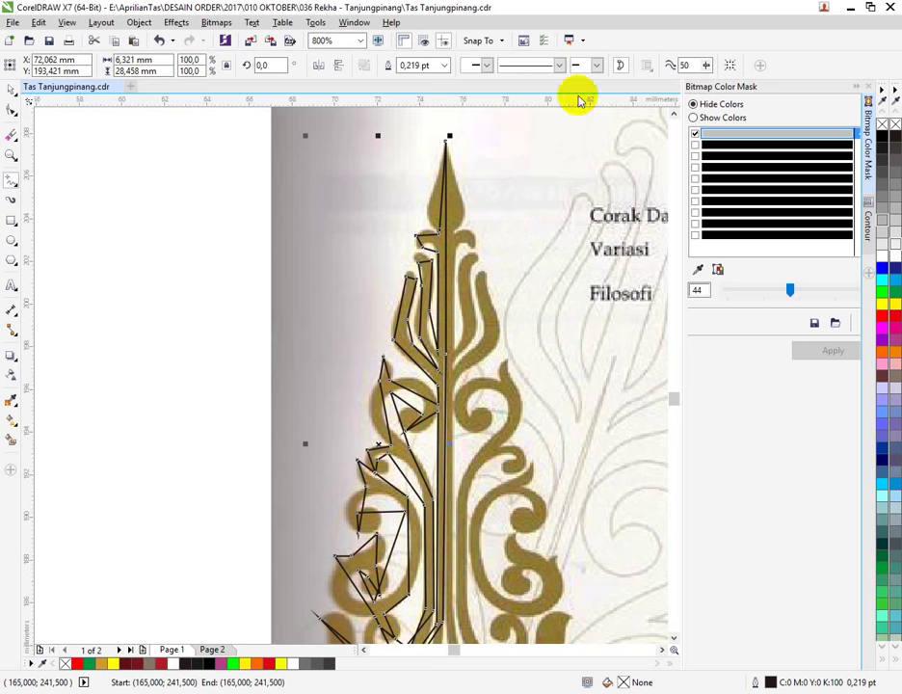
# Step: With the Shape tool, convert the straight segment on the left half of the spearhead to a curve
pyautogui.scroll(6, 427, 171)
pyautogui.scroll(-2, 488, 260)
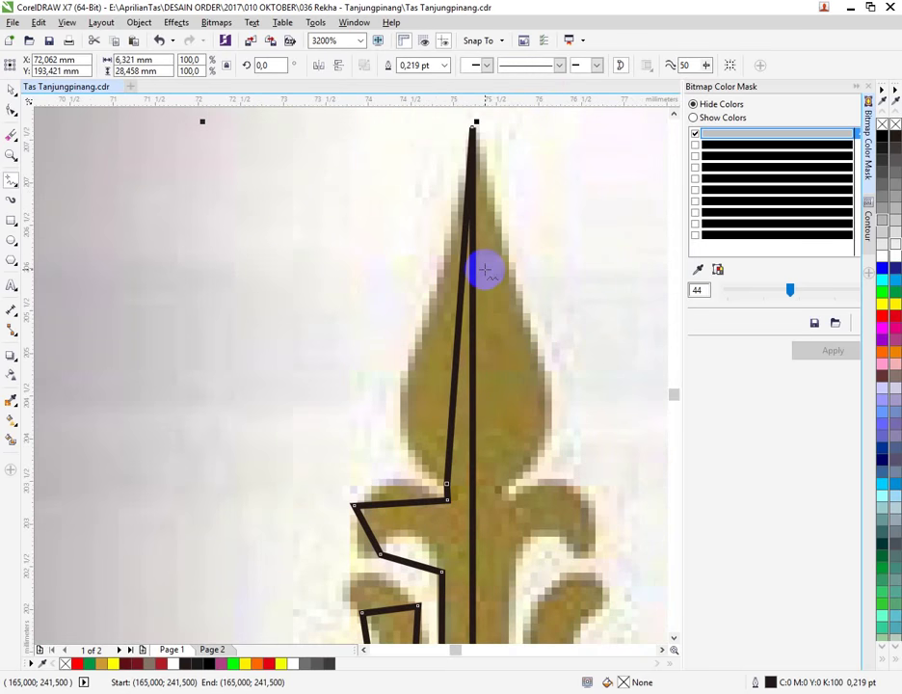
pyautogui.click(11, 110)
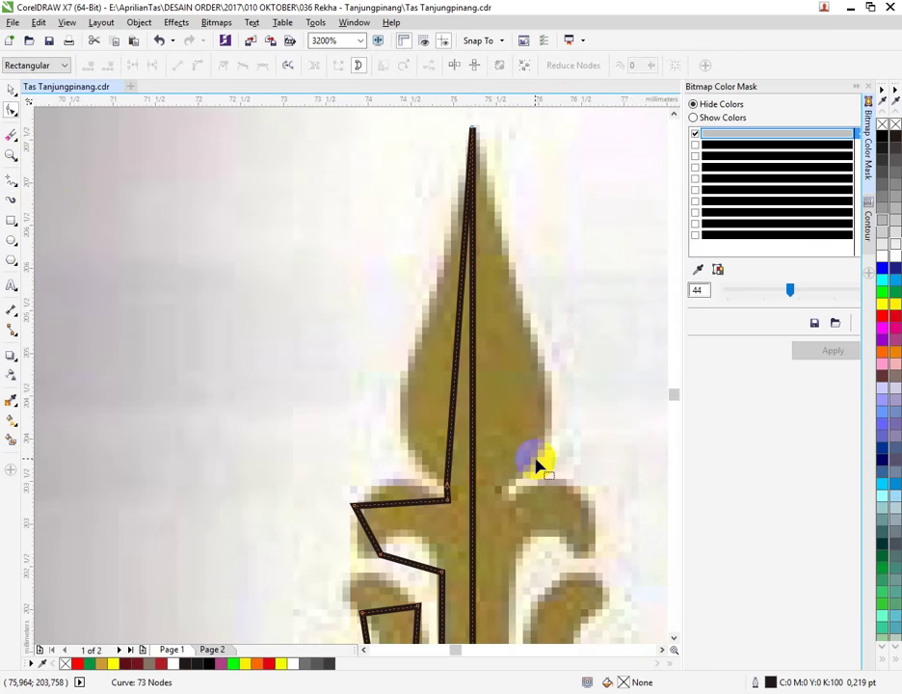
pyautogui.rightClick(453, 368)
pyautogui.click(465, 426)
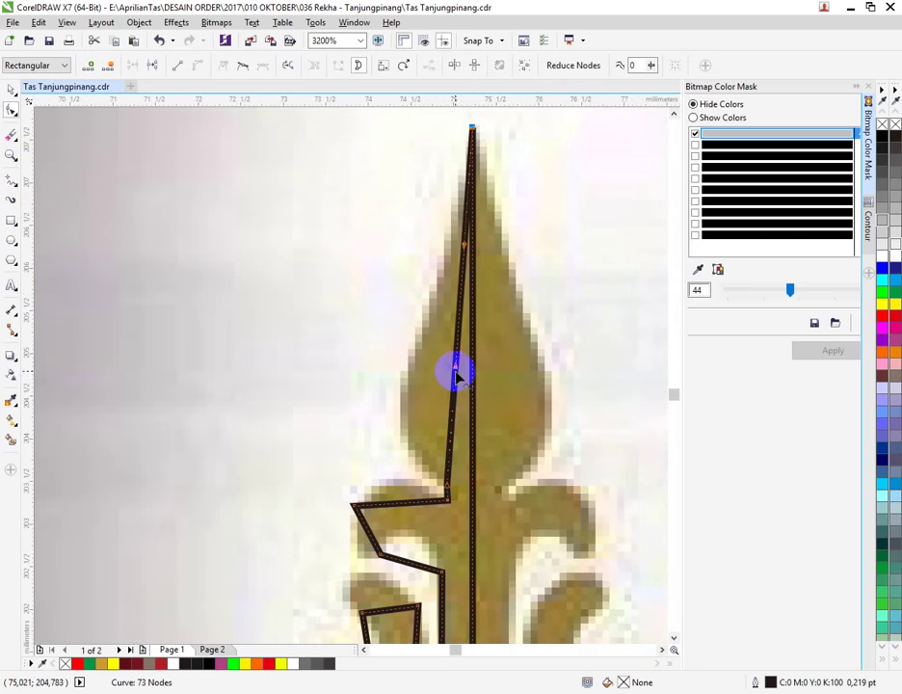
# Step: Bend the spearhead's left edge outward along the scan and nudge the two nodes of the notch at its base
pyautogui.moveTo(458, 372); pyautogui.dragTo(336, 433)
pyautogui.moveTo(463, 251); pyautogui.dragTo(464, 302)
pyautogui.scroll(1, 431, 520)
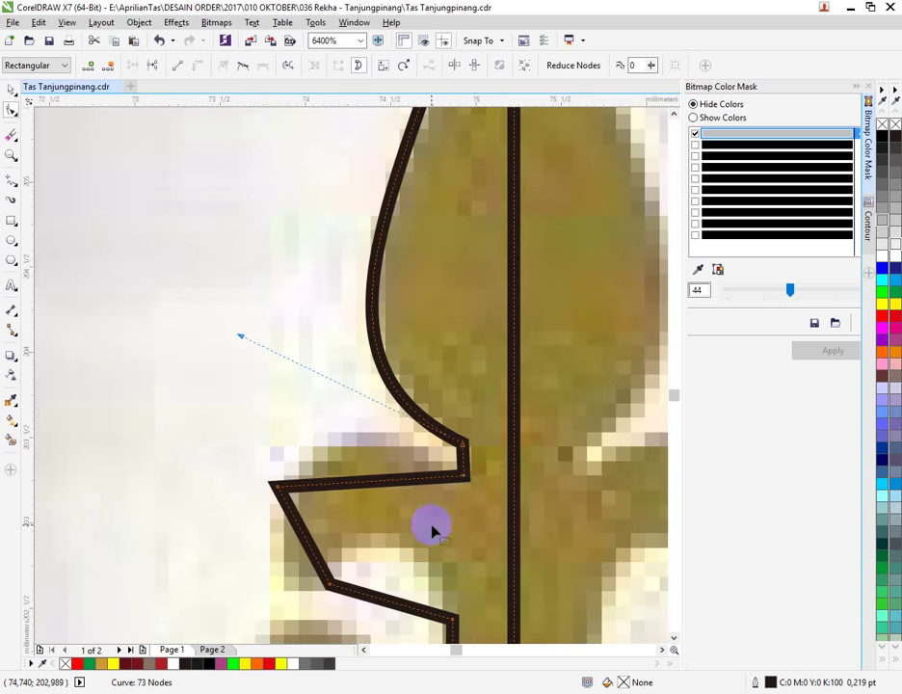
pyautogui.scroll(1, 467, 472)
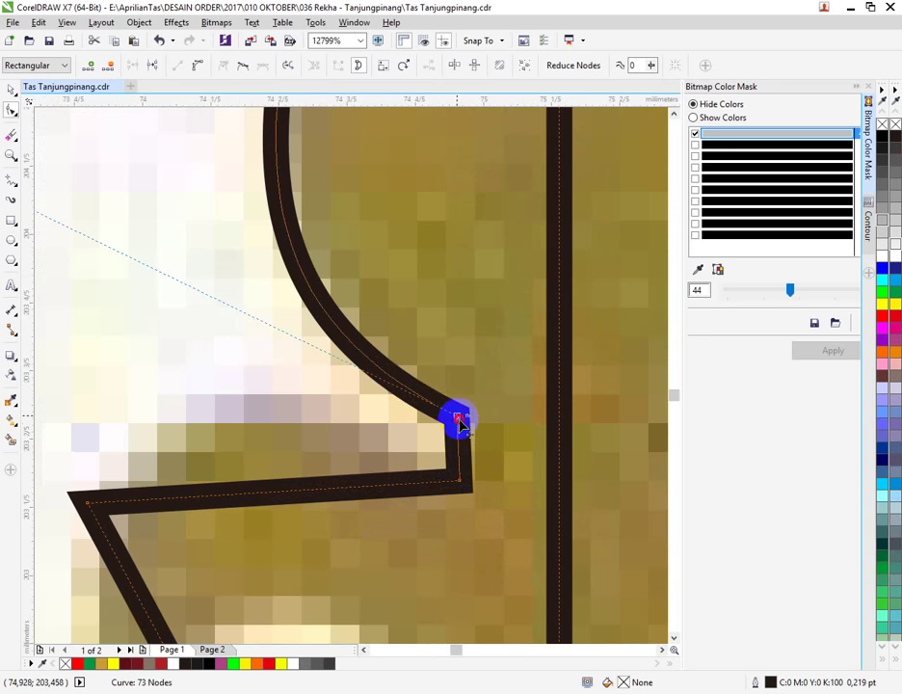
pyautogui.moveTo(459, 421); pyautogui.dragTo(463, 426)
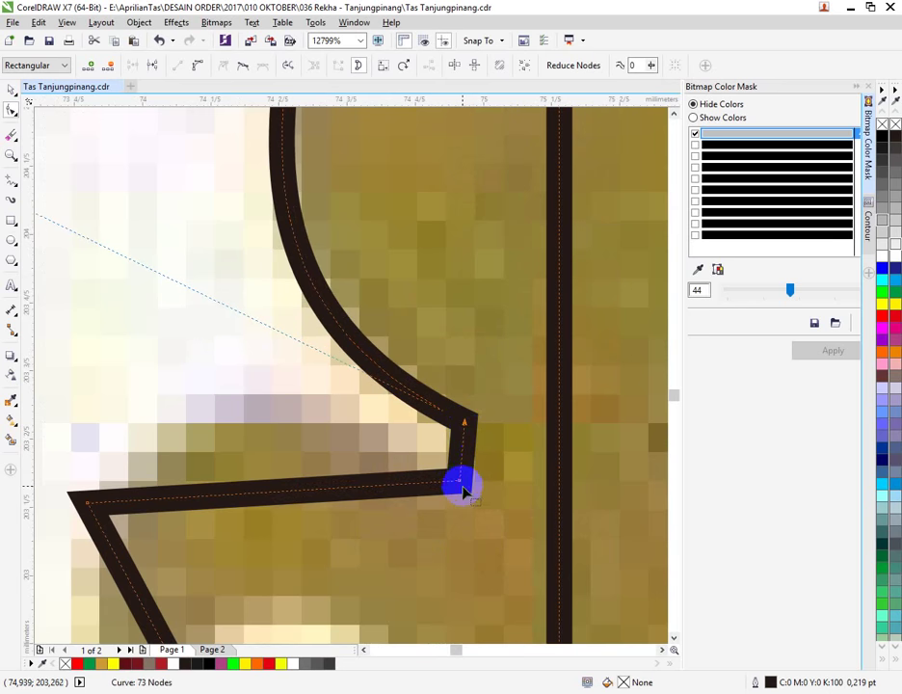
pyautogui.moveTo(463, 489); pyautogui.dragTo(457, 479)
# Step: Move the outer node of the side leaf below the spearhead slightly, then convert the leaf's top edge to a curve and arch it upward
pyautogui.scroll(2, 469, 489)
pyautogui.scroll(-4, 457, 479)
pyautogui.scroll(1, 419, 513)
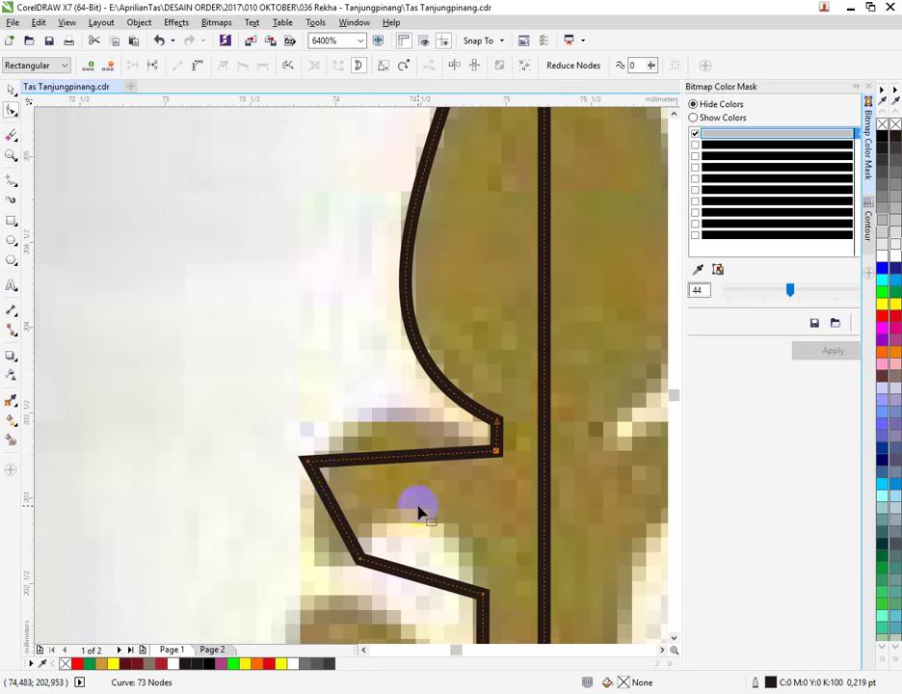
pyautogui.moveTo(306, 467); pyautogui.dragTo(311, 475)
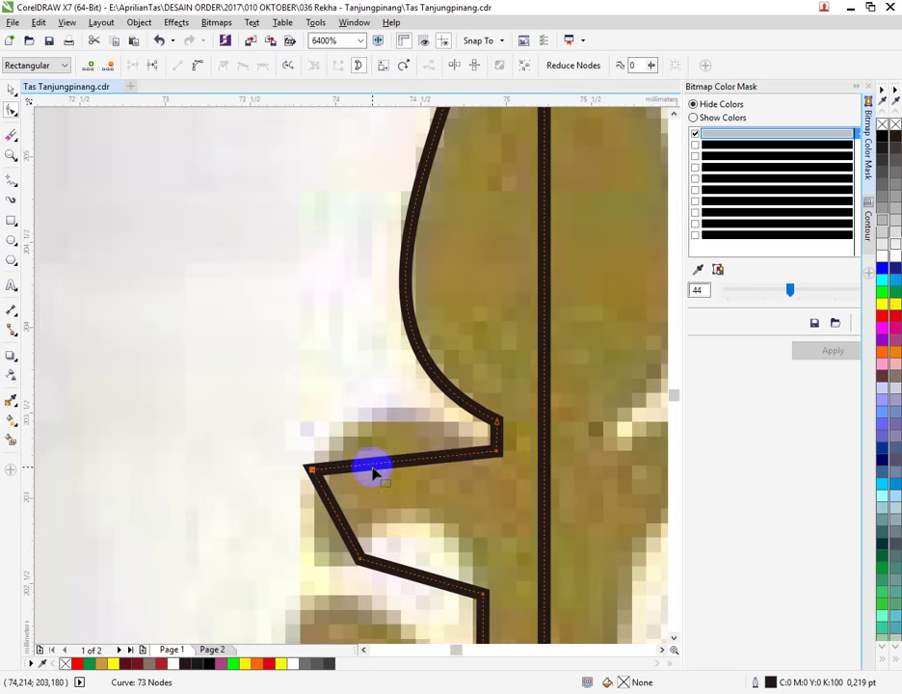
pyautogui.rightClick(374, 466)
pyautogui.click(432, 276)
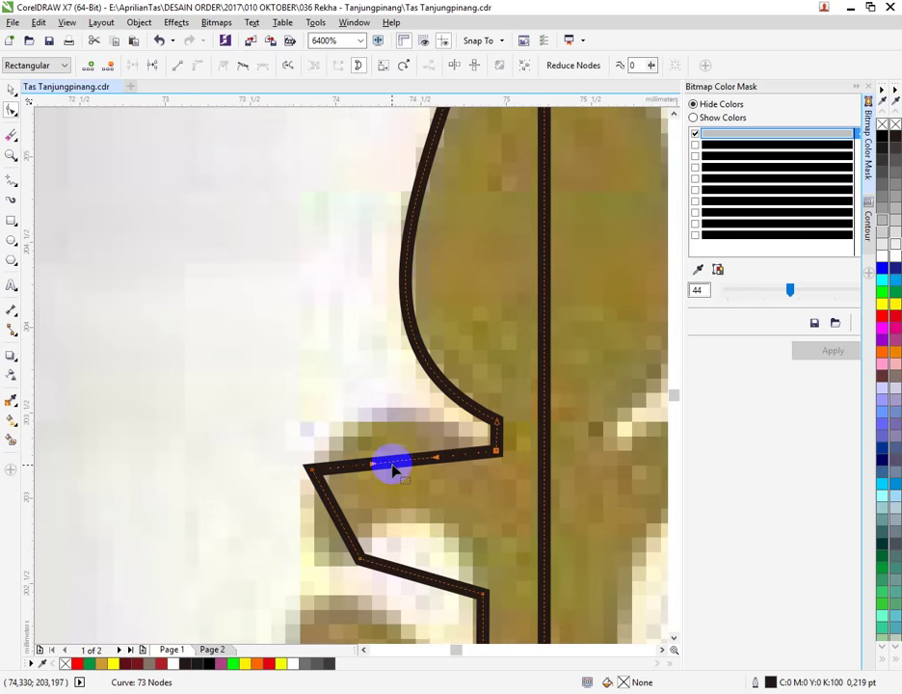
pyautogui.moveTo(394, 465); pyautogui.dragTo(387, 416)
# Step: Convert the side leaf's outer edge to a curve bulging outward, then smooth the node joining it to the top edge and adjust its handles
pyautogui.rightClick(337, 519)
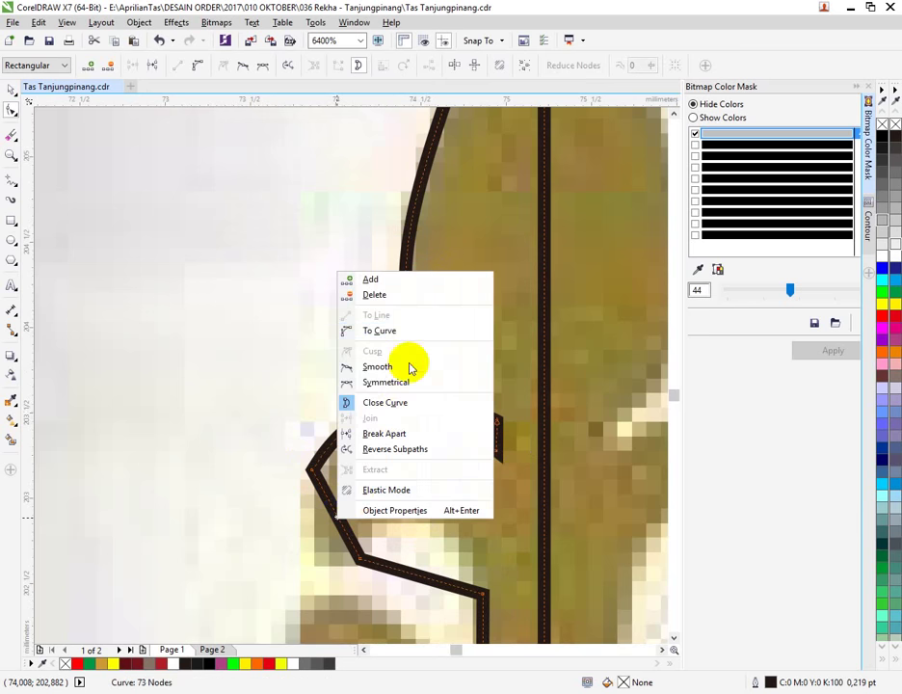
pyautogui.click(382, 331)
pyautogui.moveTo(340, 521); pyautogui.dragTo(306, 551)
pyautogui.rightClick(310, 471)
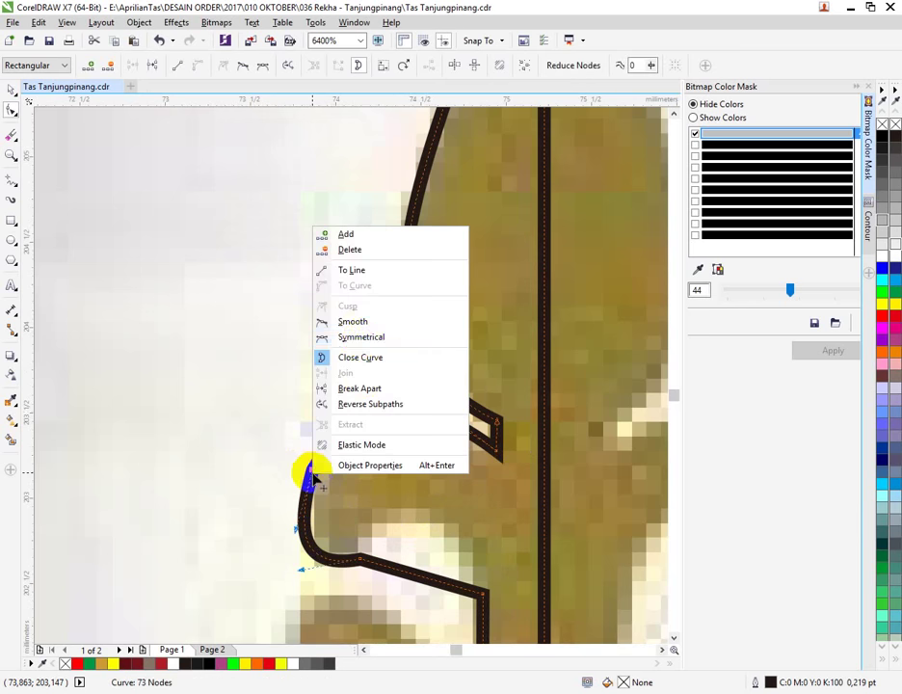
pyautogui.click(364, 328)
pyautogui.moveTo(350, 389); pyautogui.dragTo(341, 409)
pyautogui.moveTo(287, 533)
pyautogui.mouseDown()
pyautogui.moveTo(292, 517)
pyautogui.moveTo(301, 534)
pyautogui.mouseUp()
# Step: Convert the side leaf's underside to a curve and arch it upward along the scanned edge
pyautogui.rightClick(417, 575)
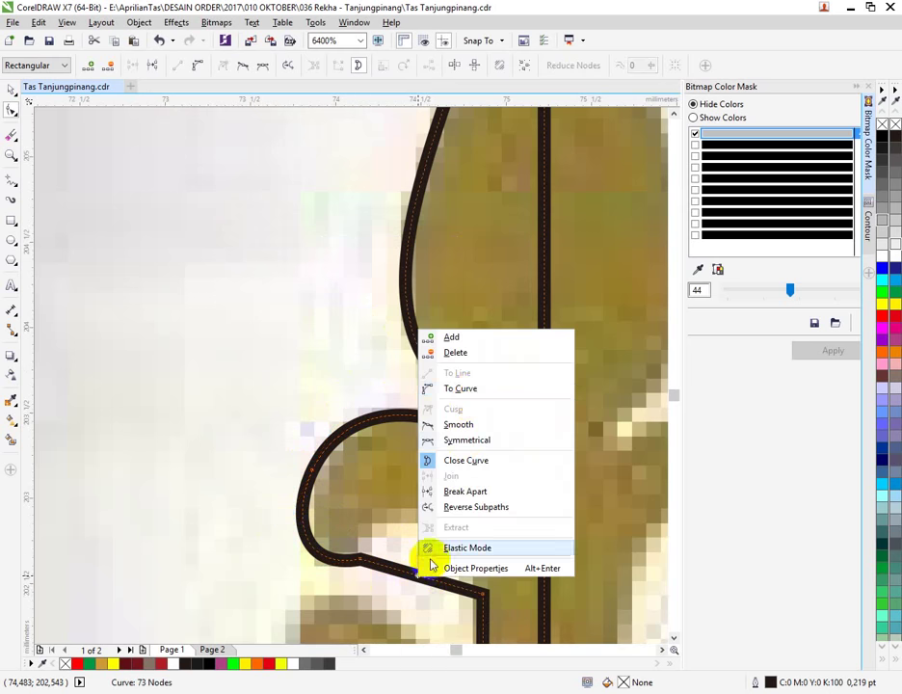
pyautogui.click(472, 388)
pyautogui.moveTo(412, 569); pyautogui.dragTo(412, 509)
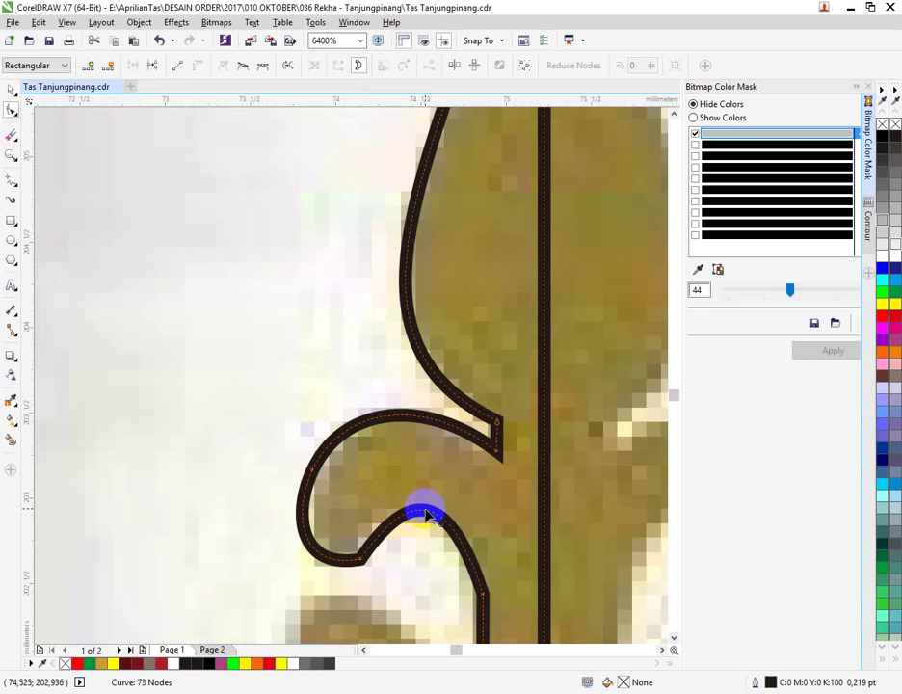
# Step: Smooth the node where the side leaf's underside meets the stem and adjust the curve handle at the leaf's tip
pyautogui.scroll(-2, 423, 527)
pyautogui.scroll(2, 457, 542)
pyautogui.rightClick(457, 530)
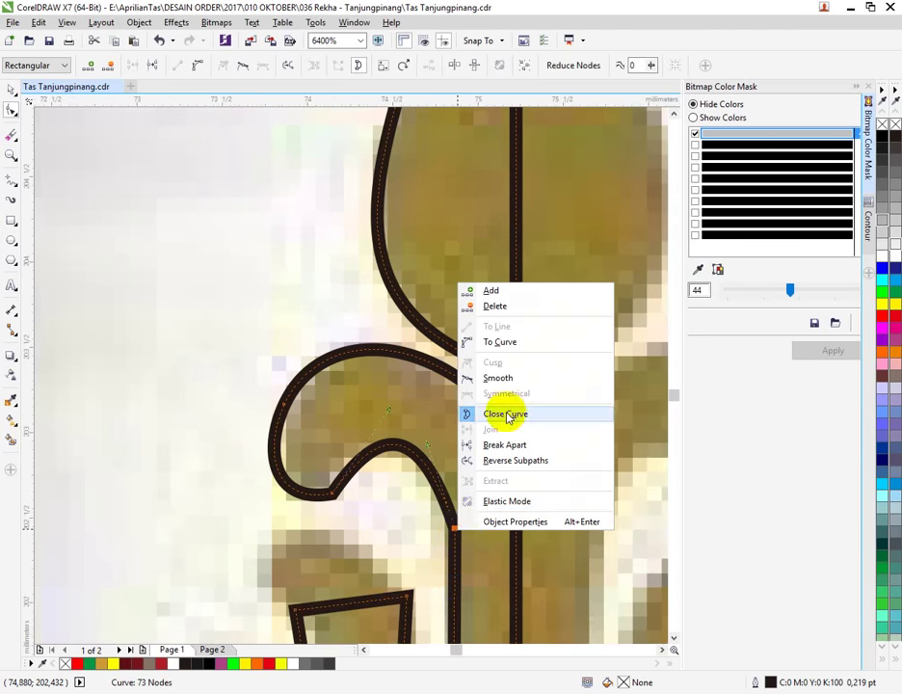
pyautogui.click(514, 412)
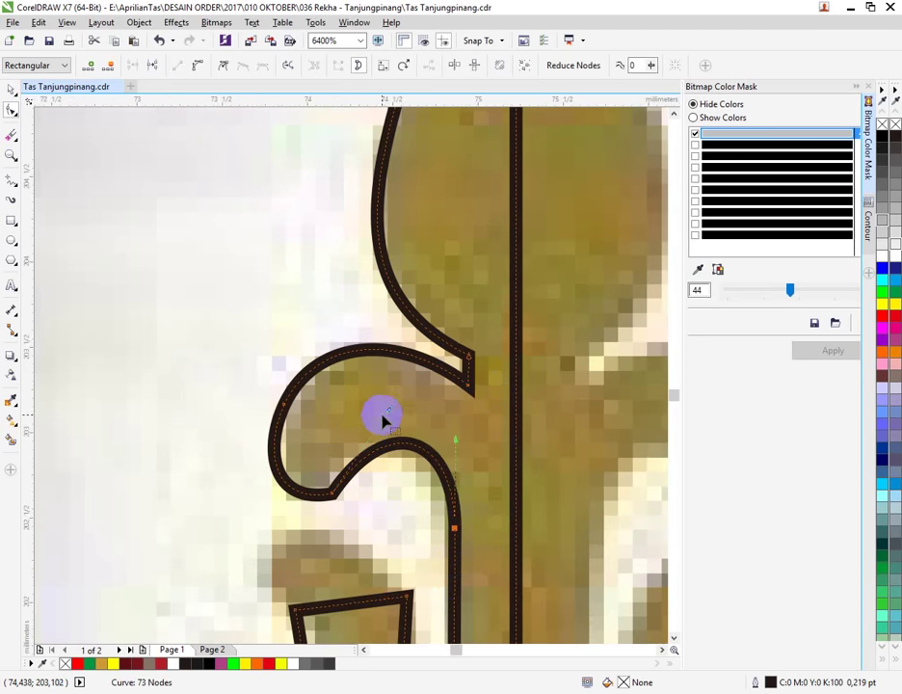
pyautogui.moveTo(381, 416); pyautogui.dragTo(351, 414)
pyautogui.click(453, 447)
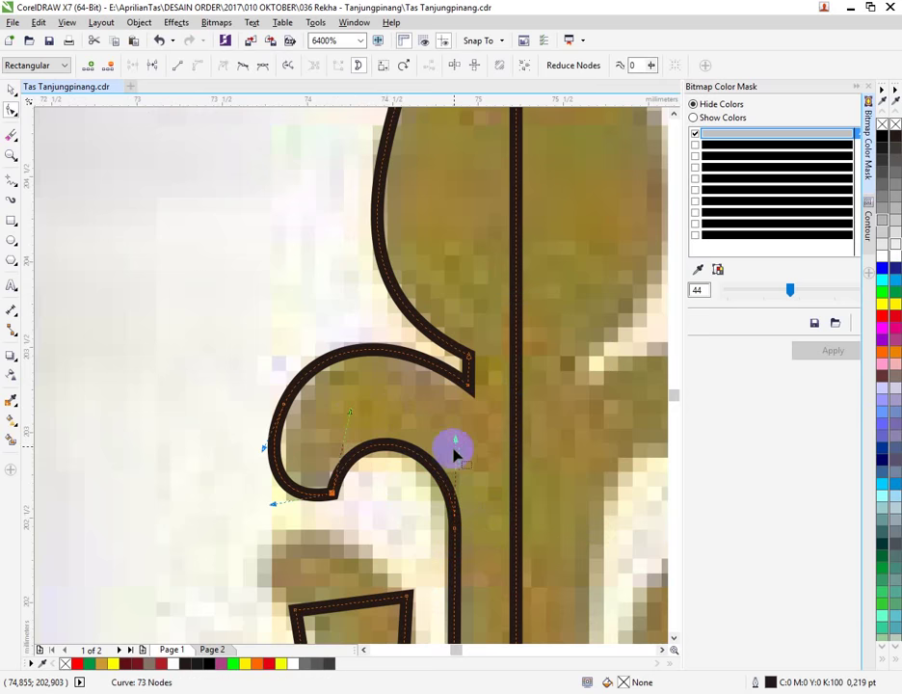
# Step: Convert the lower segment of the inner frond's right edge to a curve and bend it left along the scanned edge
pyautogui.scroll(-3, 449, 415)
pyautogui.scroll(3, 456, 401)
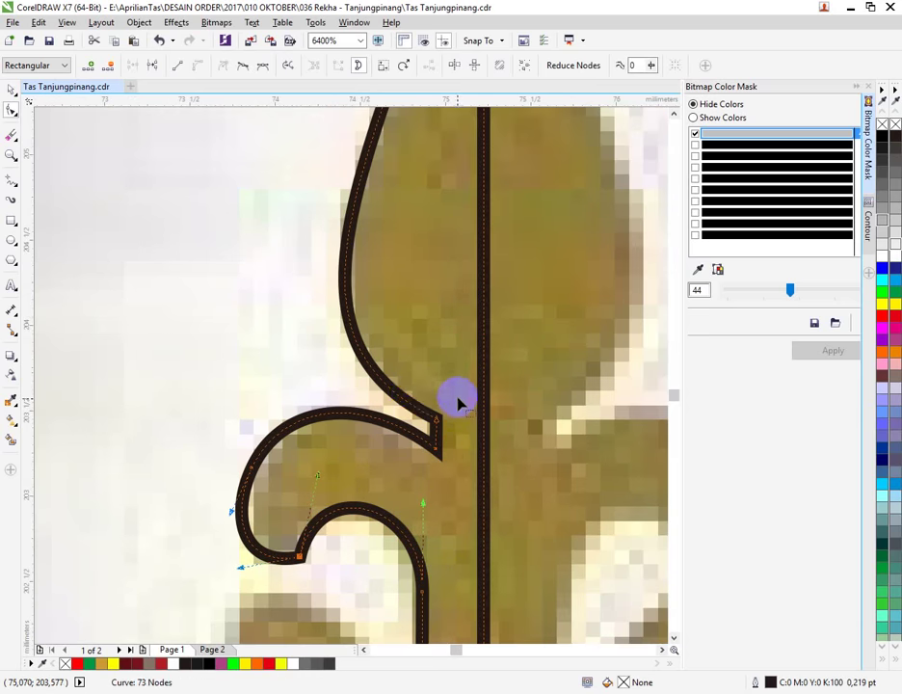
pyautogui.scroll(-2, 409, 390)
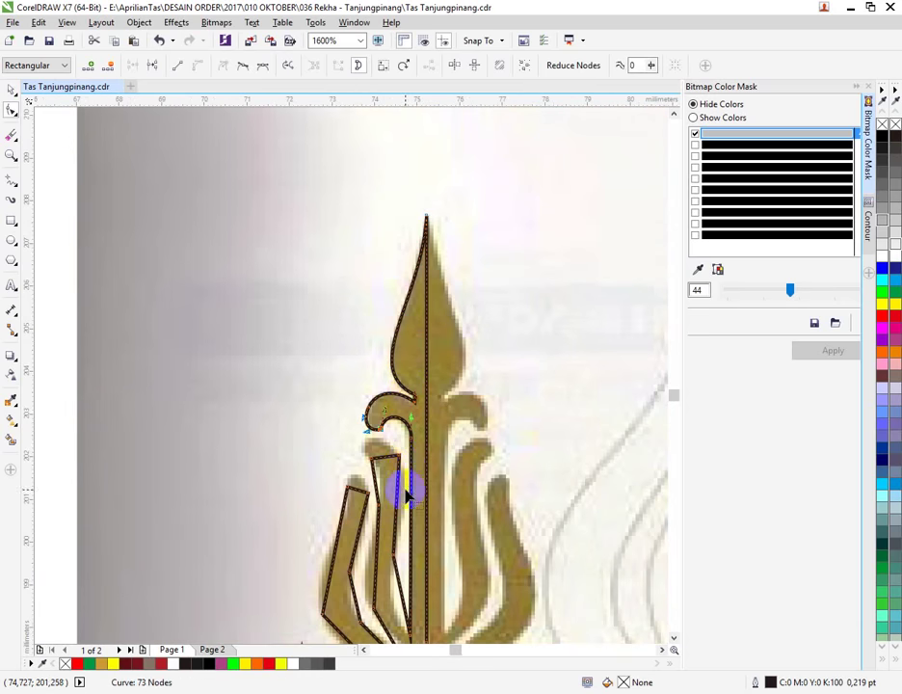
pyautogui.scroll(1, 403, 533)
pyautogui.scroll(-1, 403, 398)
pyautogui.scroll(1, 412, 590)
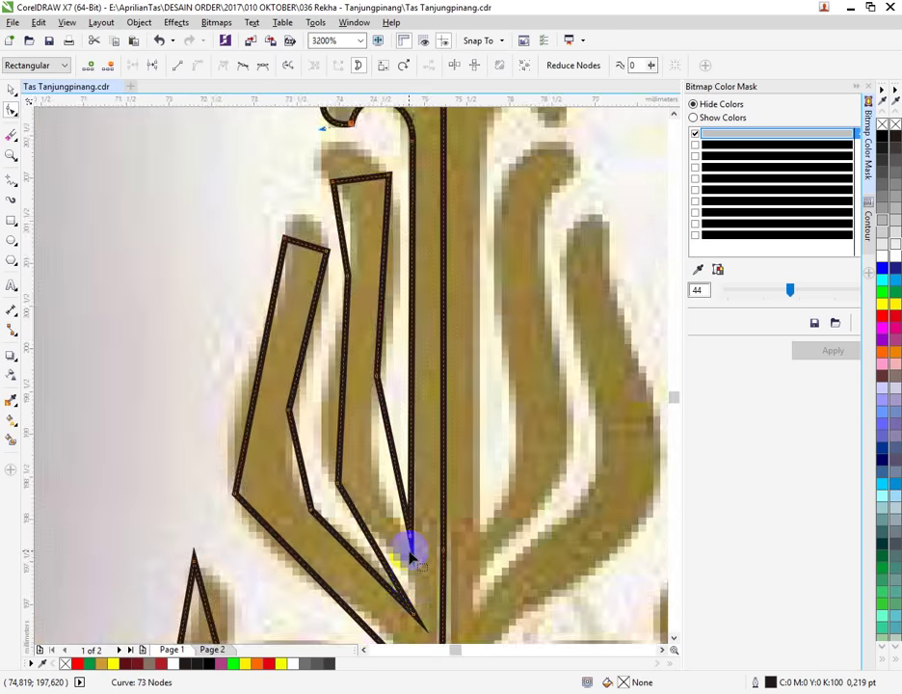
pyautogui.scroll(1, 412, 543)
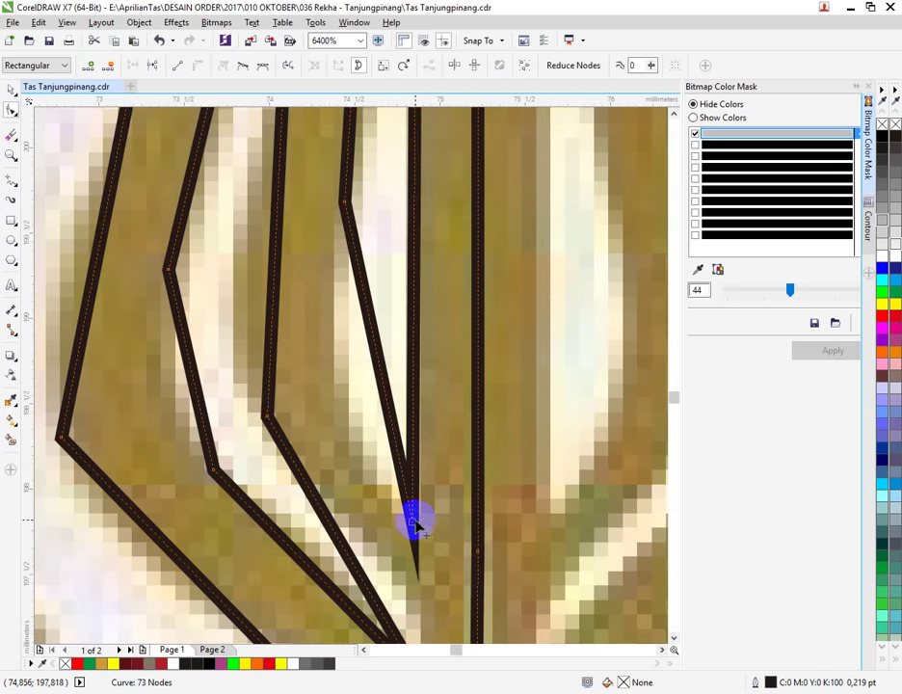
pyautogui.click(412, 523)
pyautogui.rightClick(383, 361)
pyautogui.click(383, 386)
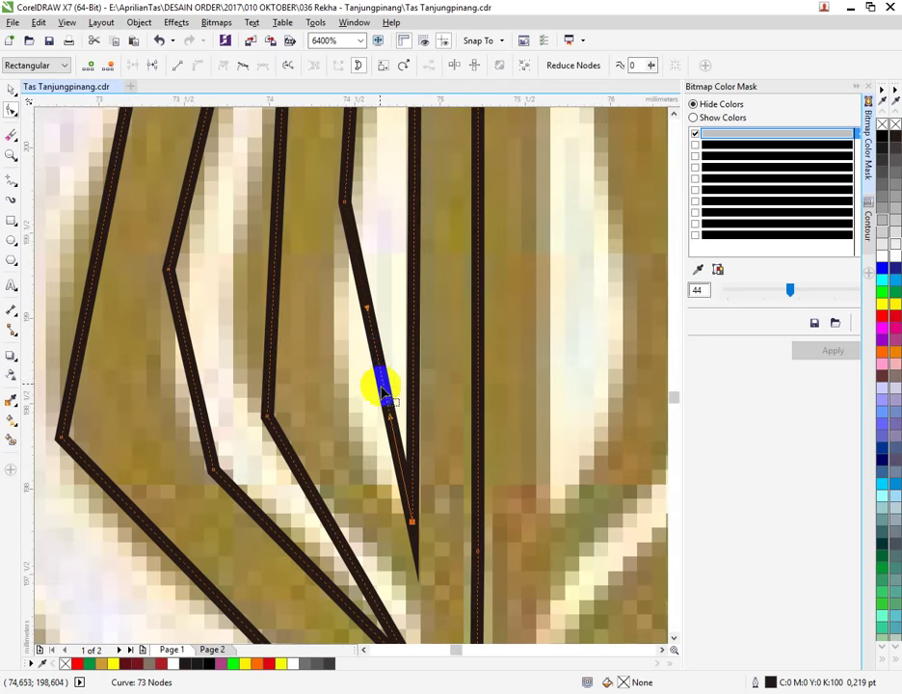
pyautogui.moveTo(381, 374); pyautogui.dragTo(333, 397)
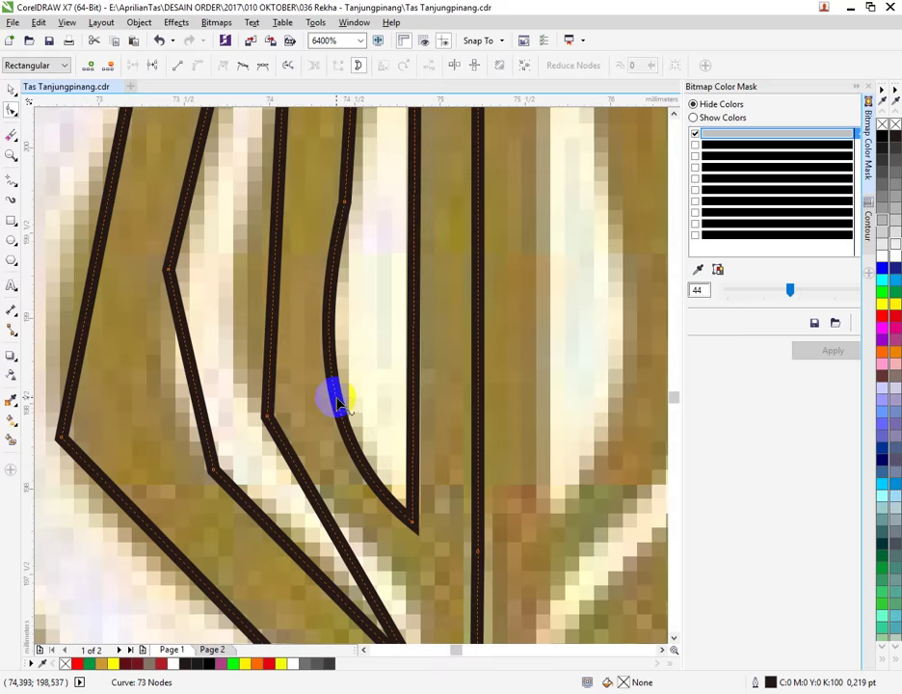
# Step: Convert the upper segment of the inner frond's right edge to a curve and bow it slightly toward the stem
pyautogui.scroll(-3, 346, 334)
pyautogui.scroll(3, 346, 336)
pyautogui.rightClick(344, 333)
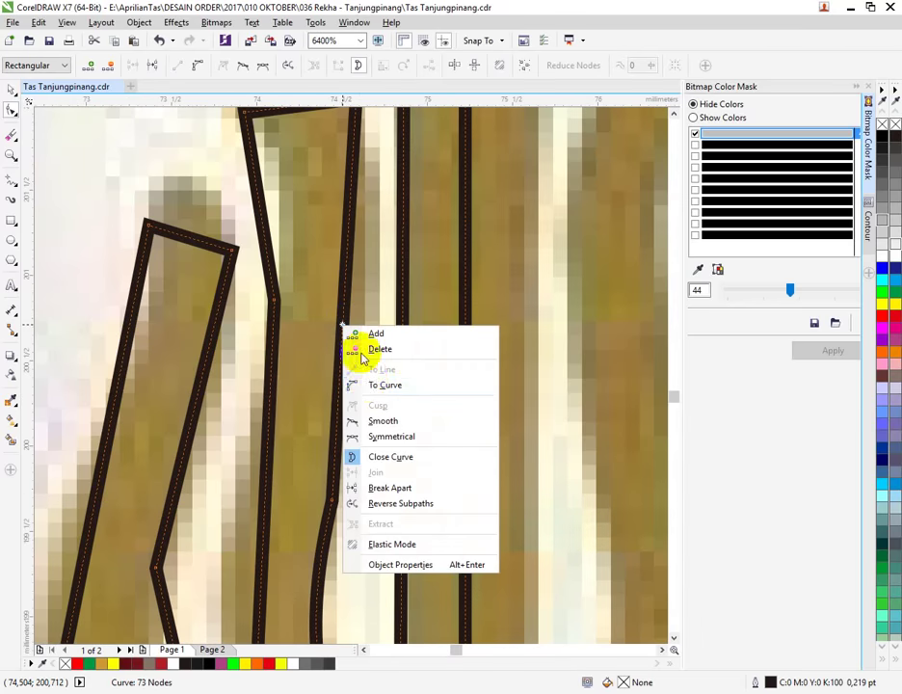
pyautogui.click(359, 348)
pyautogui.moveTo(345, 323); pyautogui.dragTo(364, 322)
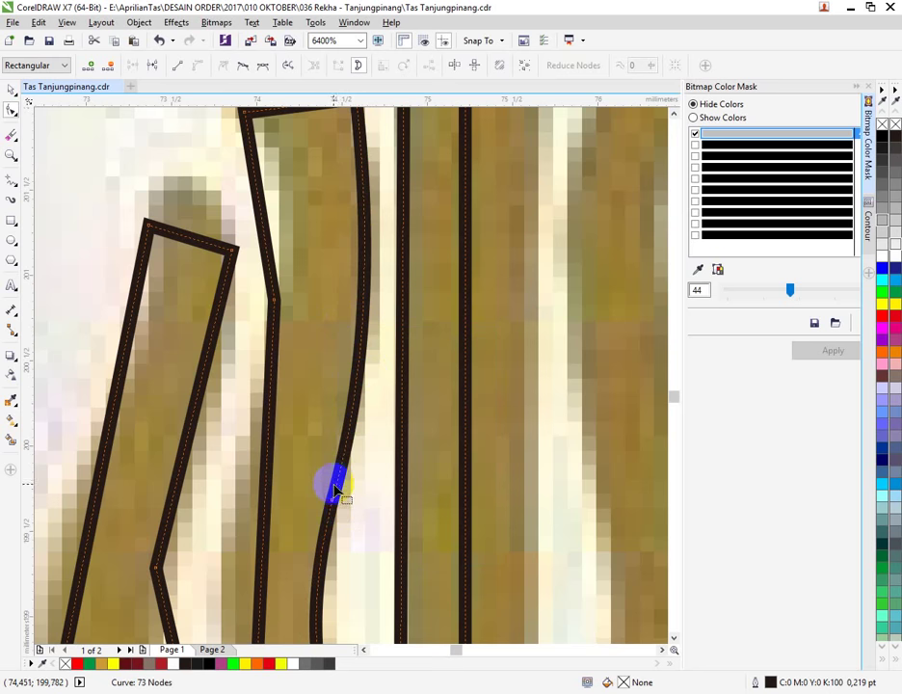
pyautogui.click(330, 548)
# Step: Convert the inner frond's straight tip segment to a curve and pull its handles to round it over the scanned tip
pyautogui.scroll(-3, 337, 394)
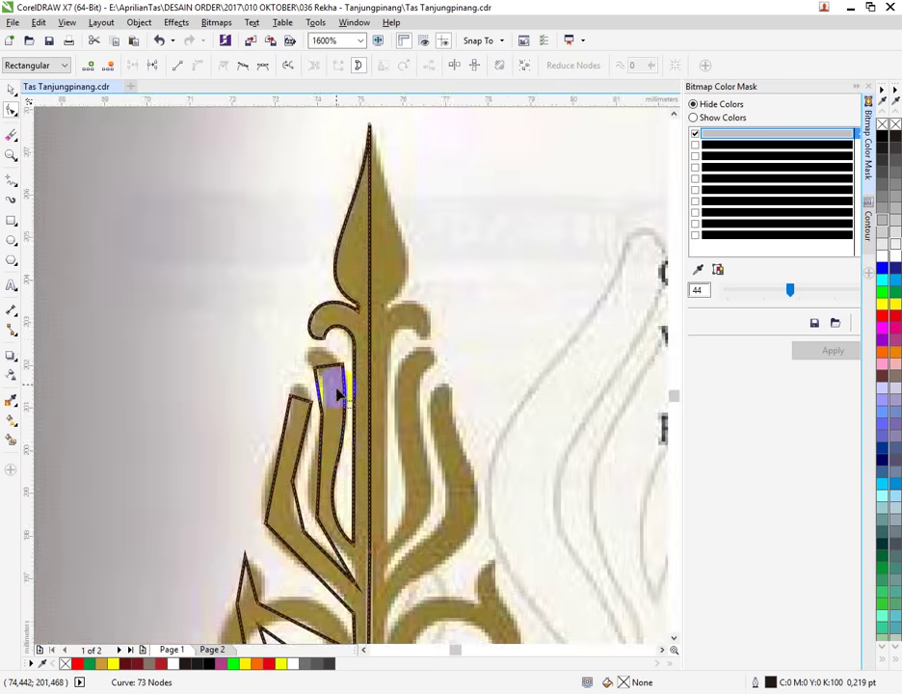
pyautogui.scroll(4, 333, 358)
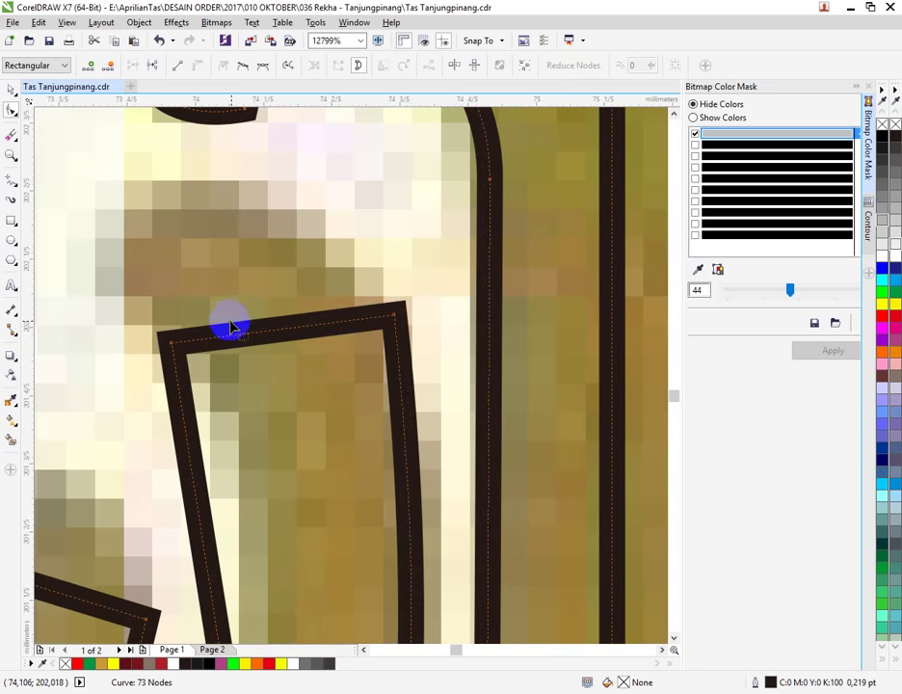
pyautogui.rightClick(237, 336)
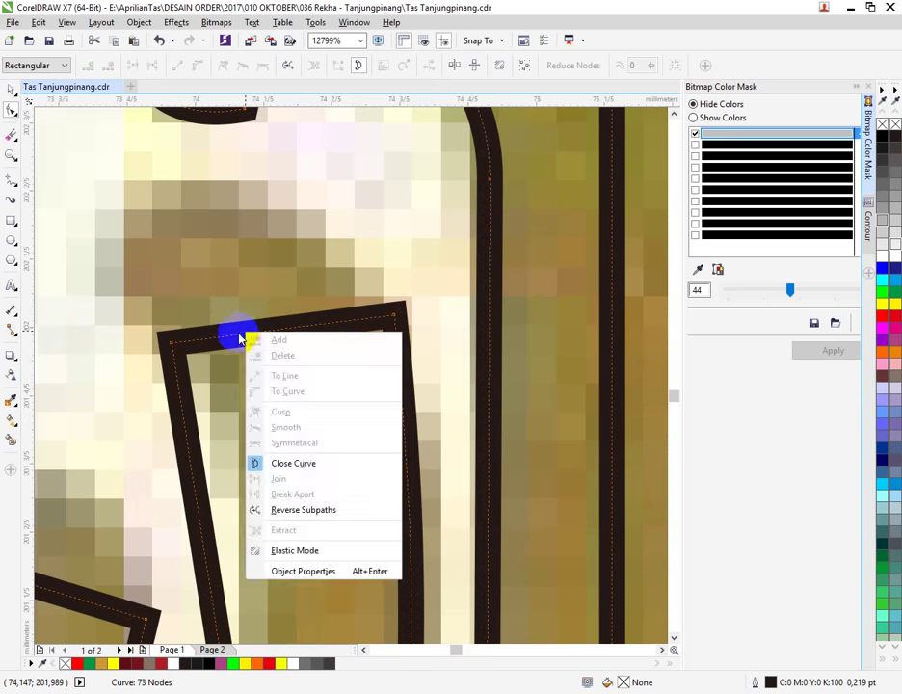
pyautogui.click(249, 334)
pyautogui.rightClick(249, 335)
pyautogui.click(294, 390)
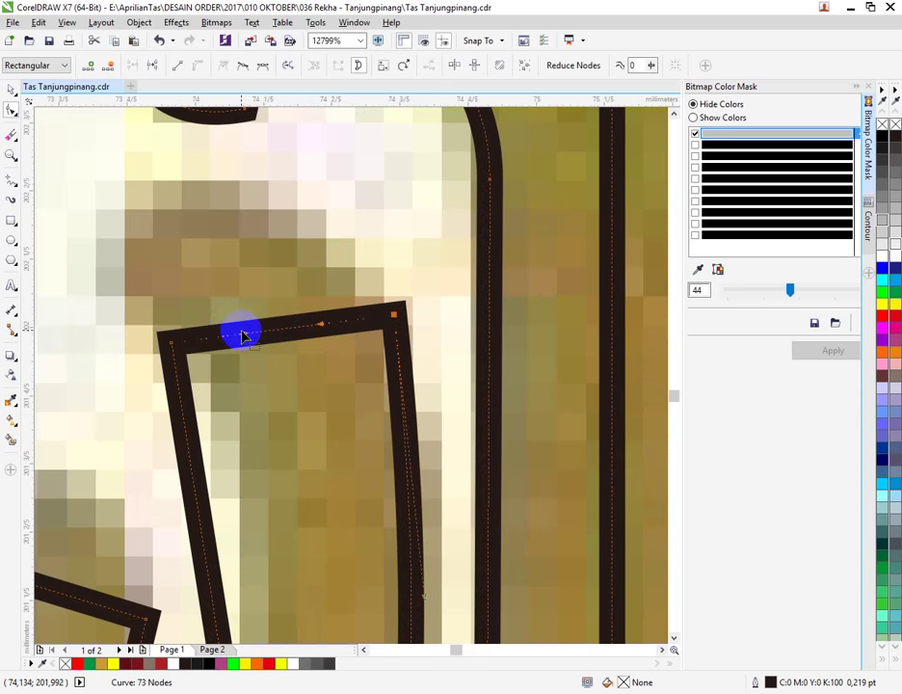
pyautogui.moveTo(241, 335); pyautogui.dragTo(55, 218)
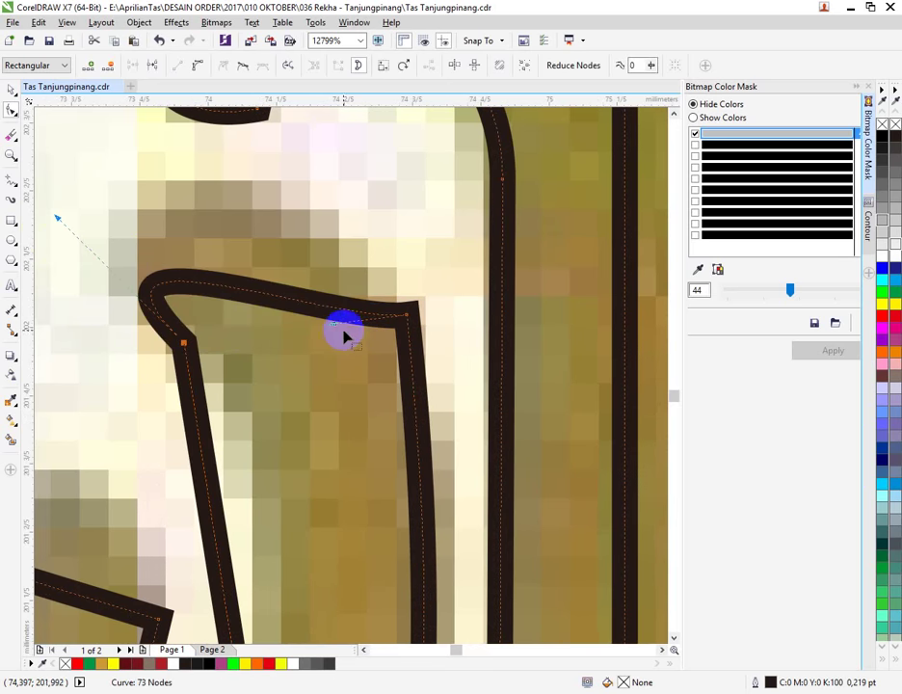
pyautogui.moveTo(345, 336); pyautogui.dragTo(302, 226)
# Step: Delete the corner node right of the inner frond's rounded tip and reshape the merged curve along the scan
pyautogui.click(381, 301)
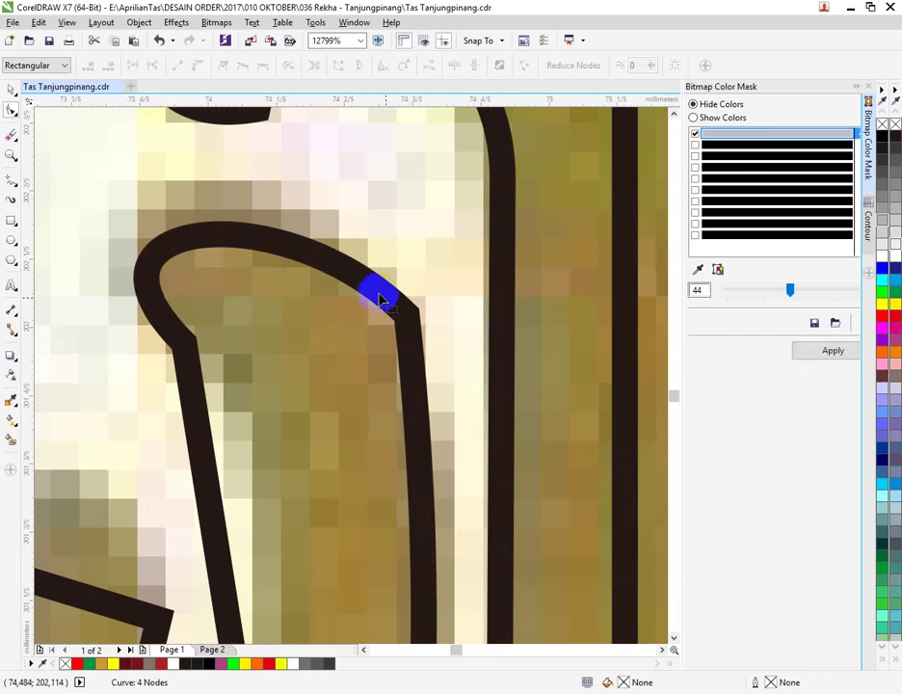
pyautogui.click(406, 321)
pyautogui.doubleClick(406, 321)
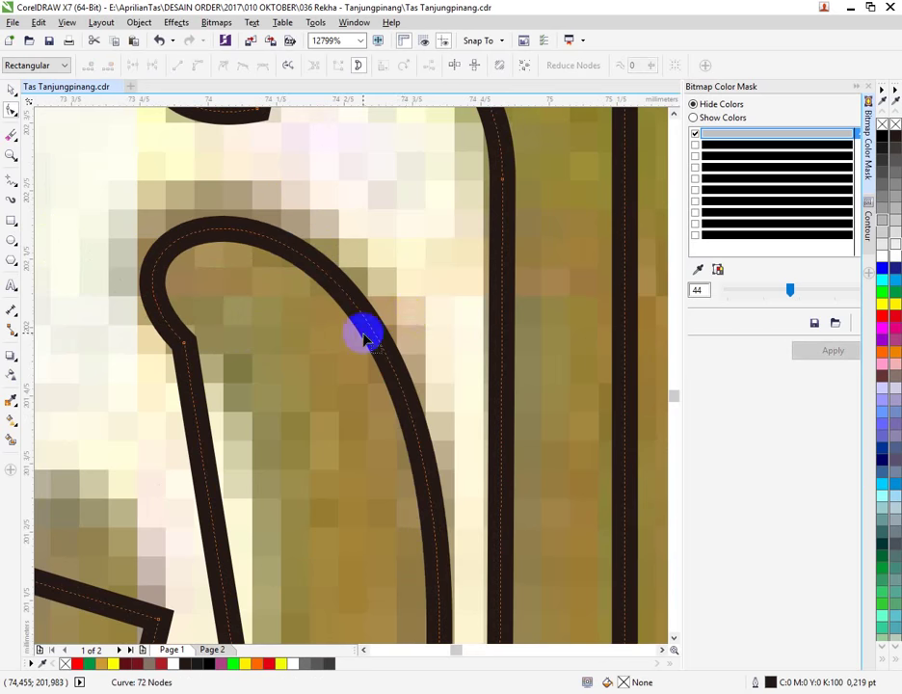
pyautogui.scroll(-2, 364, 332)
pyautogui.scroll(1, 292, 286)
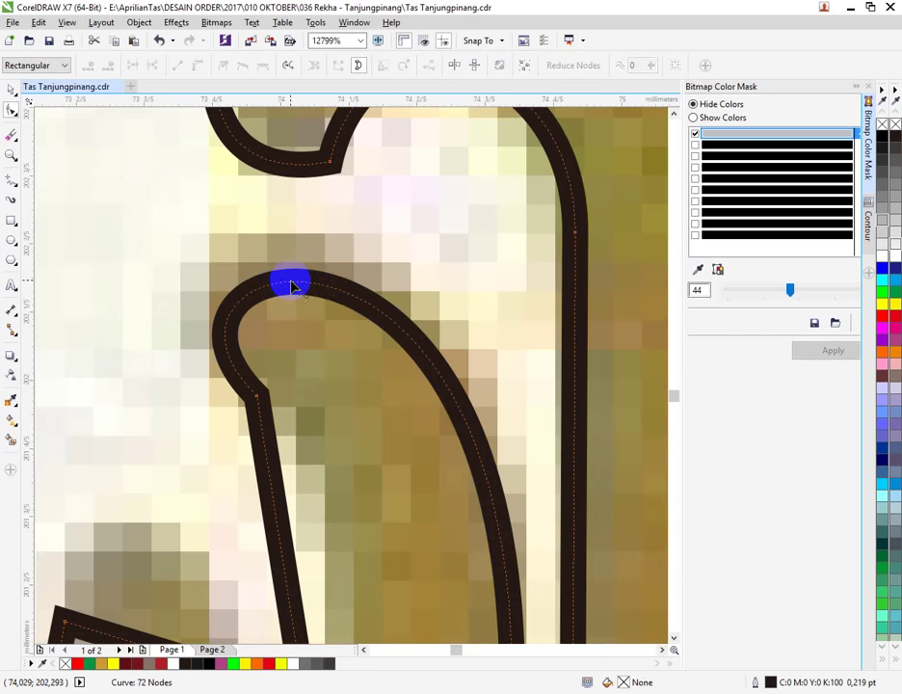
pyautogui.moveTo(292, 286); pyautogui.dragTo(322, 272)
# Step: Smooth the node midway along the inner frond's right edge and move it upward to even out the curve
pyautogui.scroll(-2, 453, 442)
pyautogui.scroll(1, 448, 516)
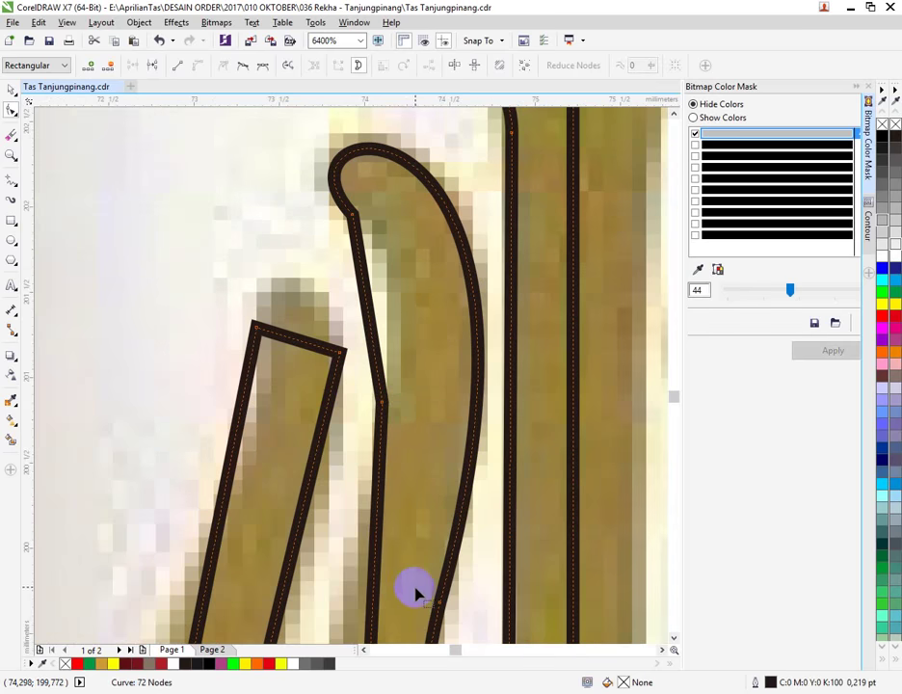
pyautogui.scroll(-1, 413, 587)
pyautogui.rightClick(443, 519)
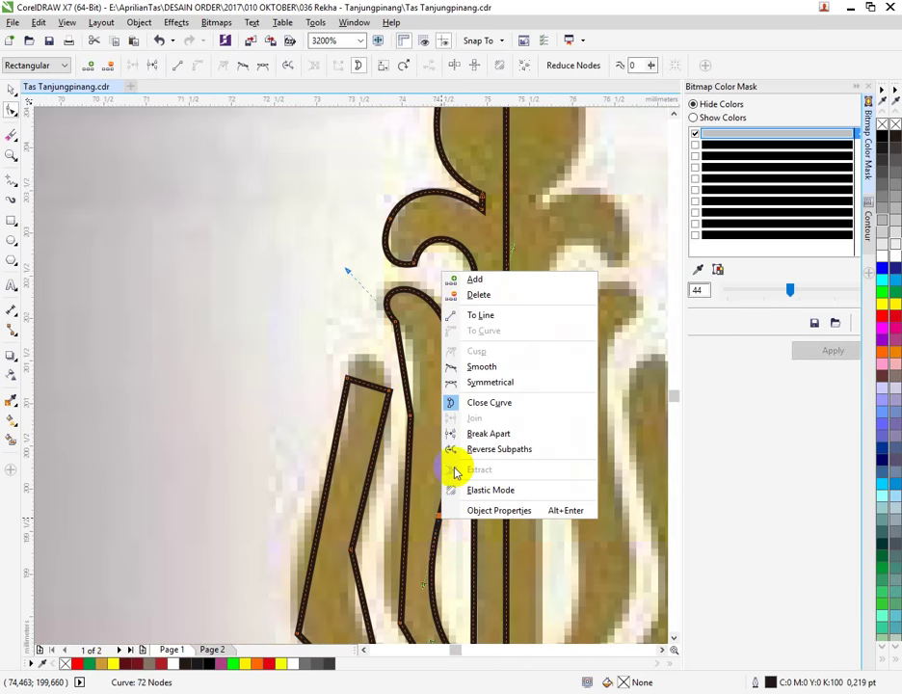
pyautogui.click(464, 367)
pyautogui.scroll(1, 459, 530)
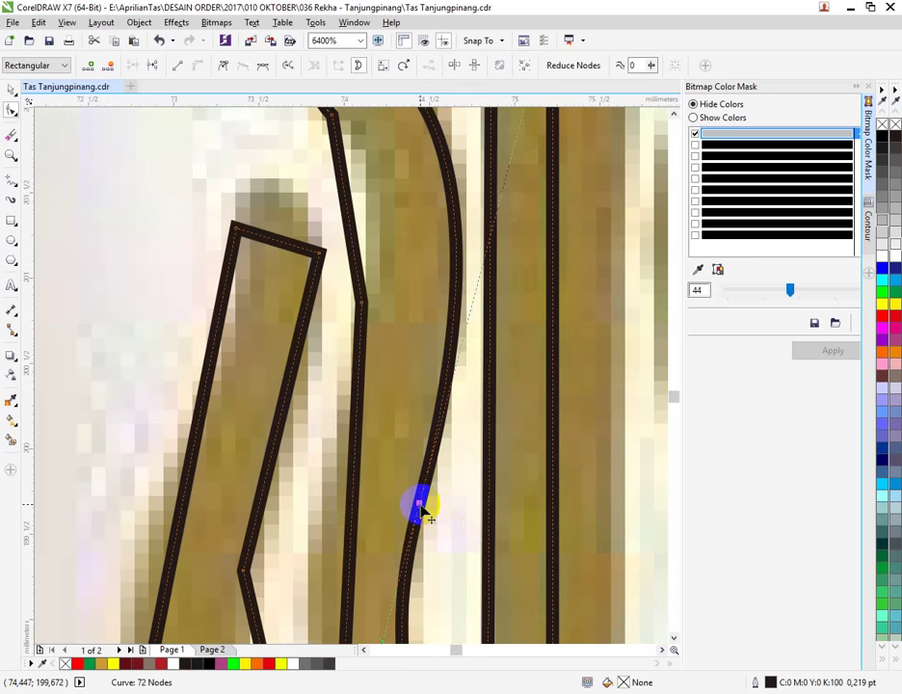
pyautogui.moveTo(421, 508); pyautogui.dragTo(424, 421)
pyautogui.scroll(-1, 424, 421)
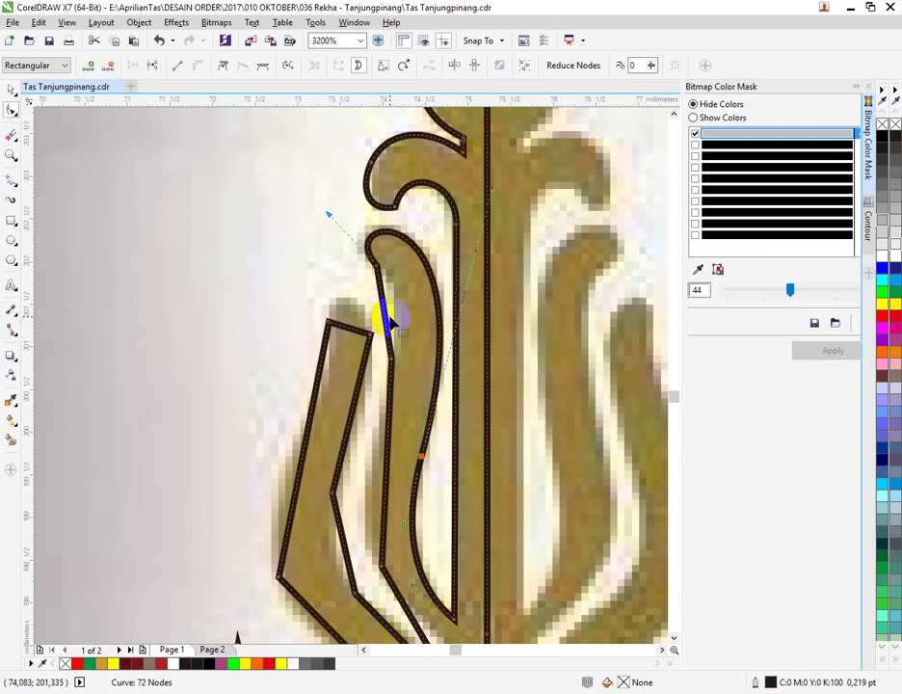
# Step: Convert the inner frond's upper left segment to a curve, bow it toward the frond's body, and smooth the node below the rounded tip
pyautogui.scroll(2, 391, 321)
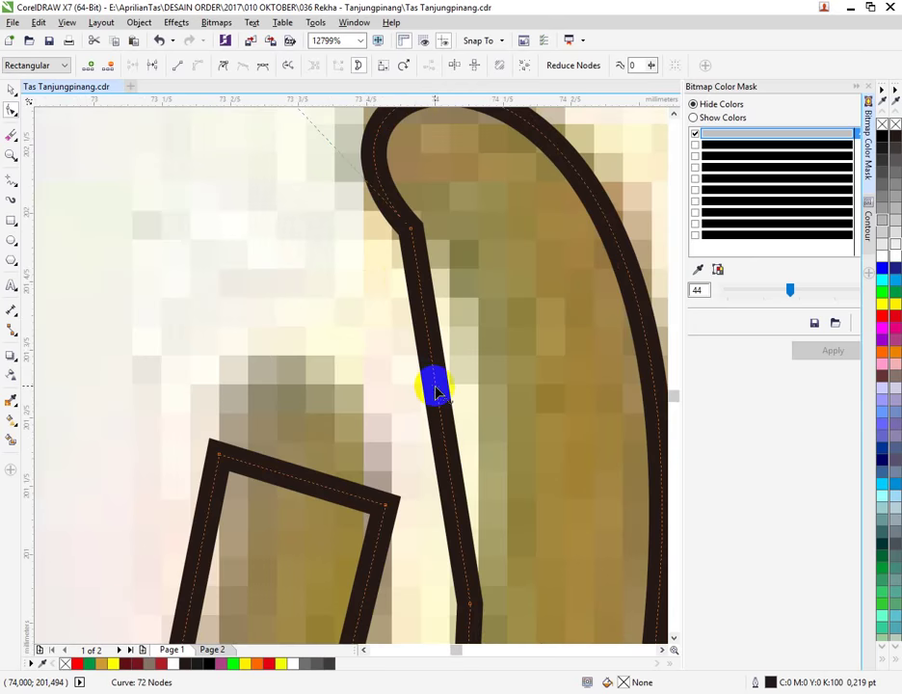
pyautogui.rightClick(435, 392)
pyautogui.click(460, 441)
pyautogui.moveTo(441, 433); pyautogui.dragTo(477, 349)
pyautogui.rightClick(411, 229)
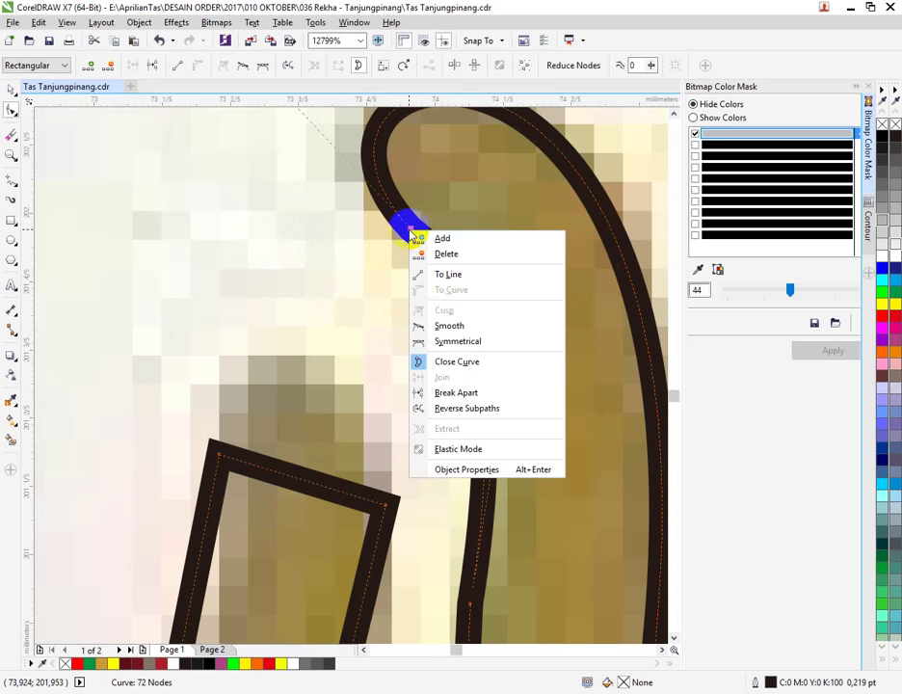
pyautogui.click(448, 326)
# Step: Convert the inner frond's long left segment to a curve, bow it outward along the scan, and delete the node midway along that edge
pyautogui.scroll(-3, 481, 310)
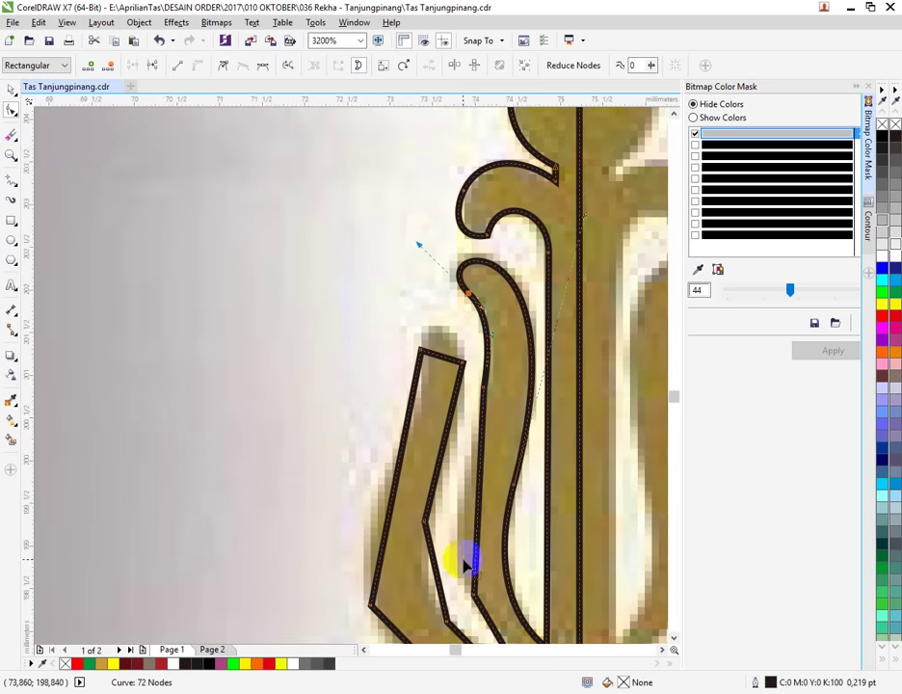
pyautogui.scroll(2, 466, 558)
pyautogui.scroll(-2, 491, 507)
pyautogui.scroll(2, 513, 623)
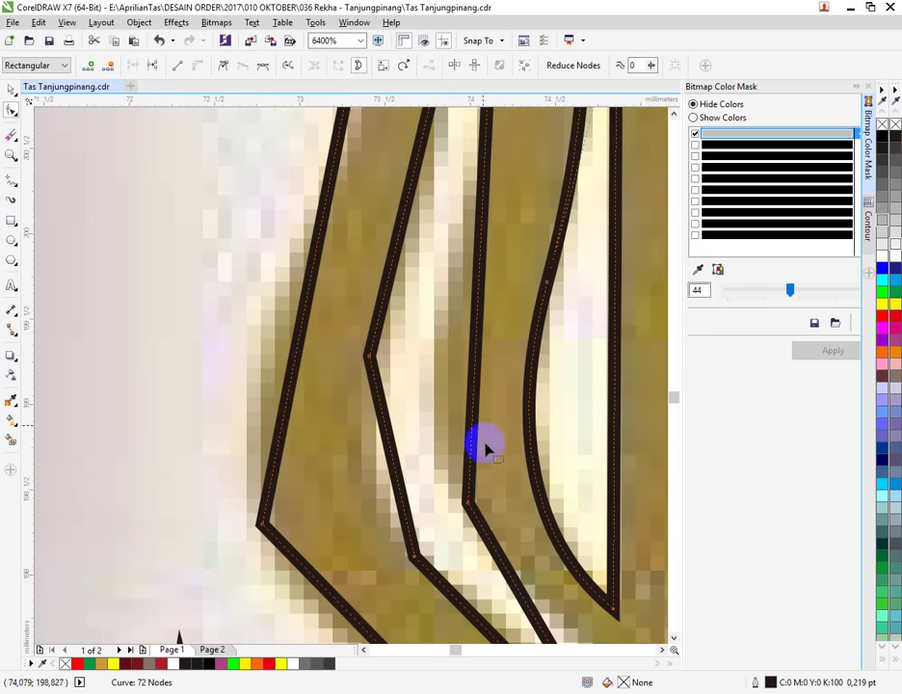
pyautogui.rightClick(475, 318)
pyautogui.click(495, 374)
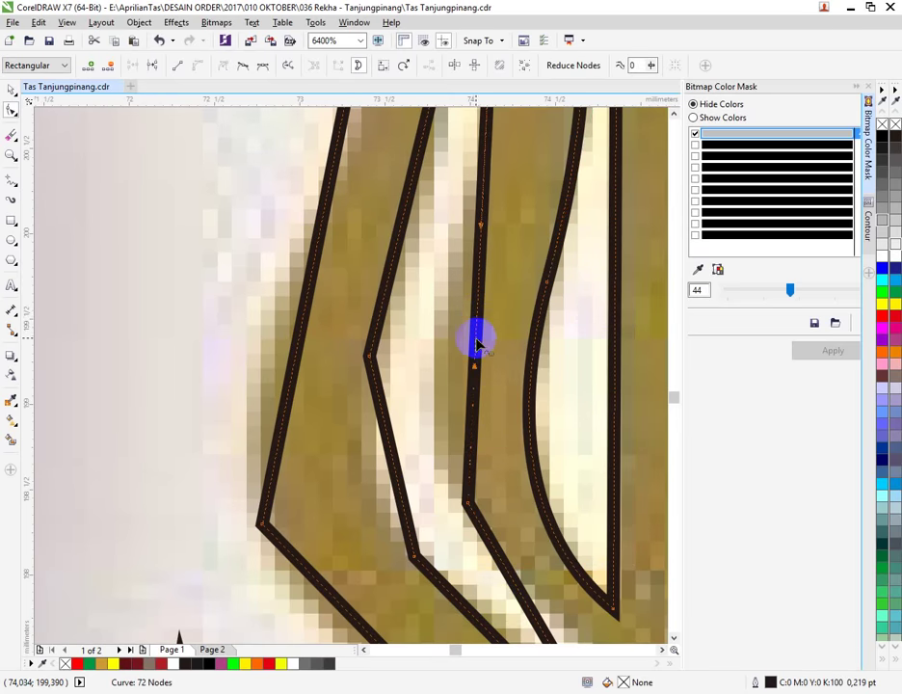
pyautogui.moveTo(477, 338); pyautogui.dragTo(446, 397)
pyautogui.scroll(-1, 446, 397)
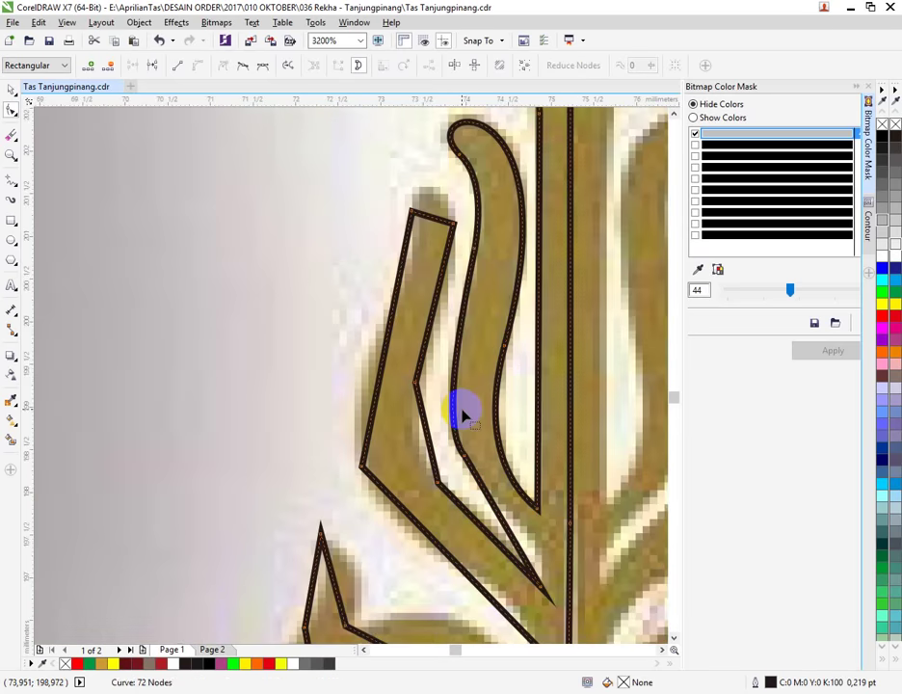
pyautogui.doubleClick(476, 252)
# Step: Convert the inner frond's lower left segment to a curve and pull its handles to follow the scanned edge down to the stem
pyautogui.click(509, 546)
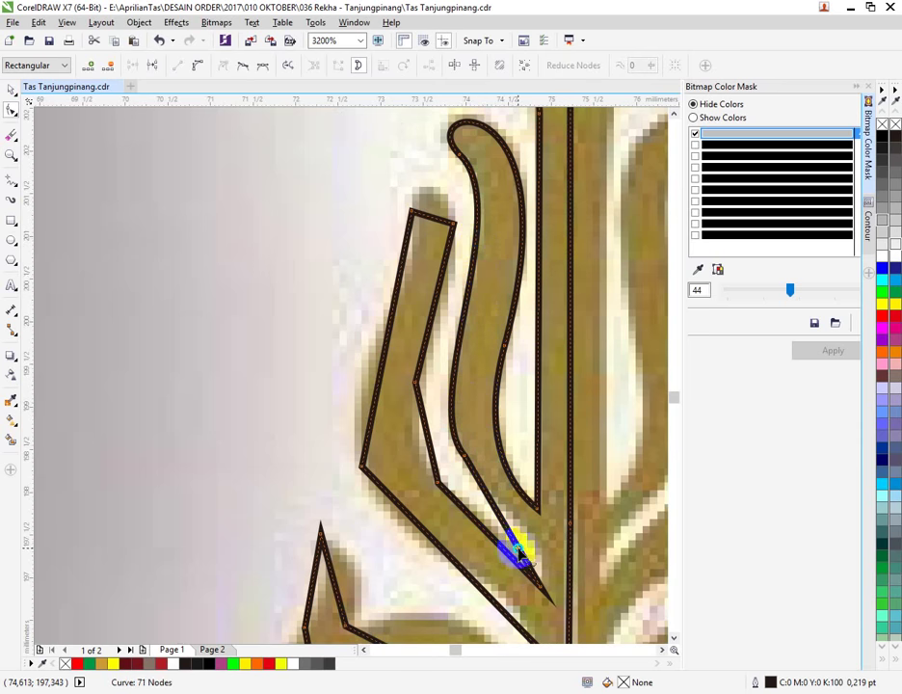
pyautogui.rightClick(518, 551)
pyautogui.click(563, 368)
pyautogui.scroll(1, 517, 549)
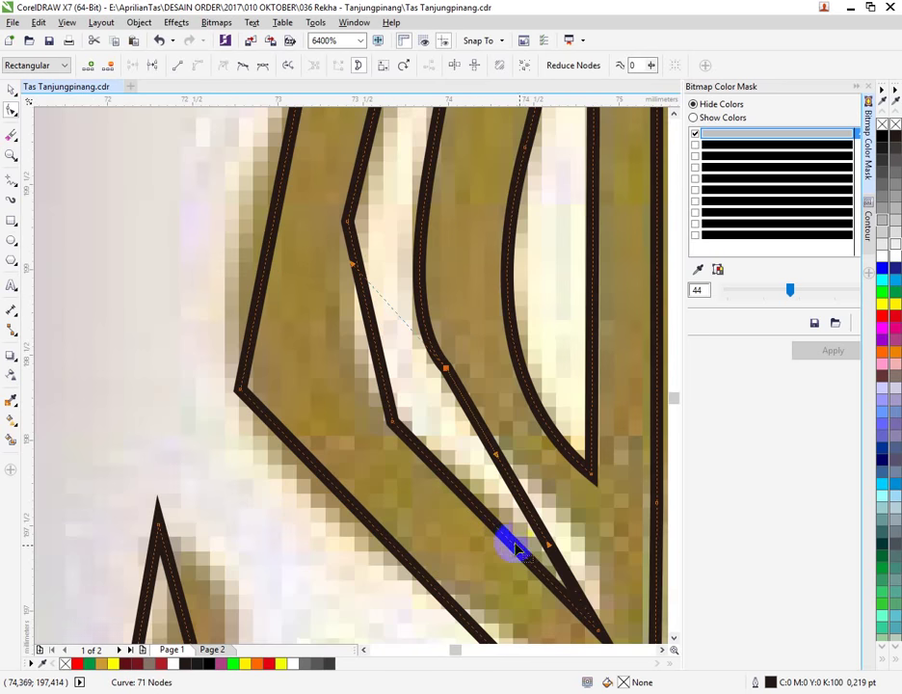
pyautogui.moveTo(553, 542); pyautogui.dragTo(604, 527)
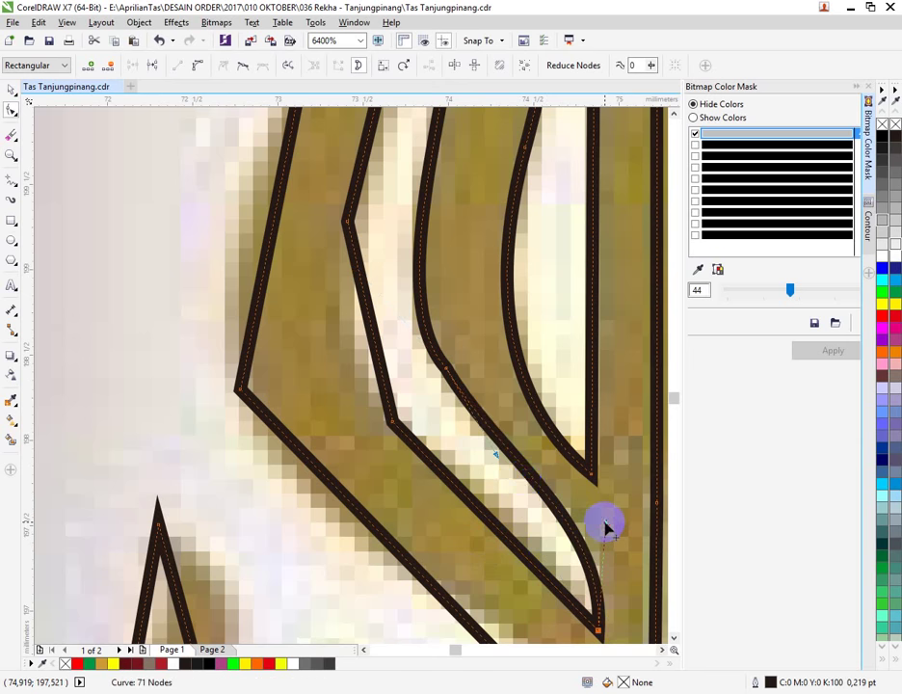
pyautogui.click(498, 458)
pyautogui.moveTo(498, 461); pyautogui.dragTo(448, 376)
# Step: Smooth the bend node low on the inner frond's left edge, shift it slightly down, and adjust its upper handle to fit the scan
pyautogui.press('Delete')
pyautogui.hotkey('ctrl', 'z')
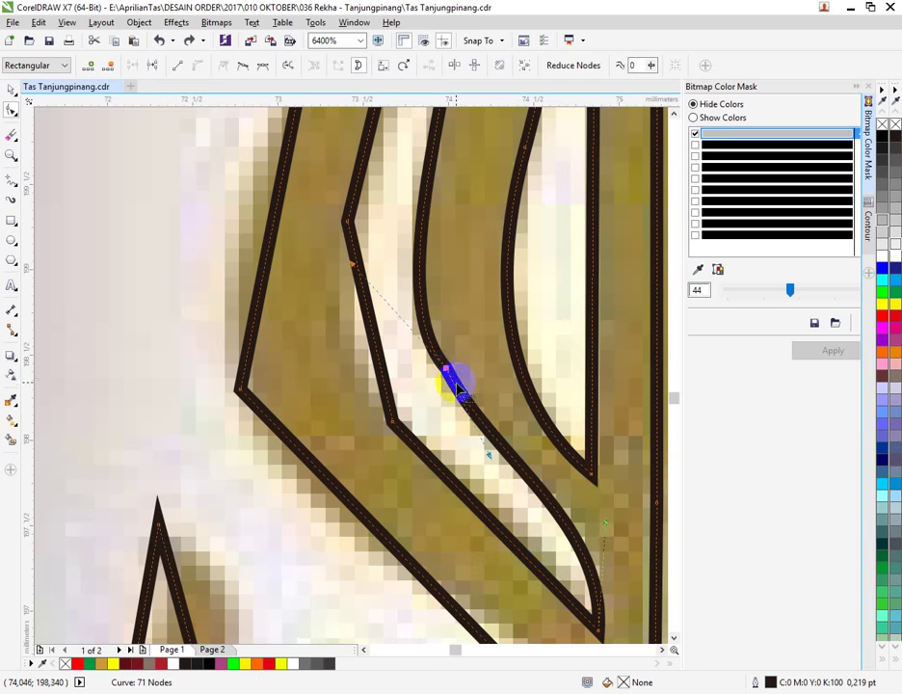
pyautogui.rightClick(449, 375)
pyautogui.click(487, 462)
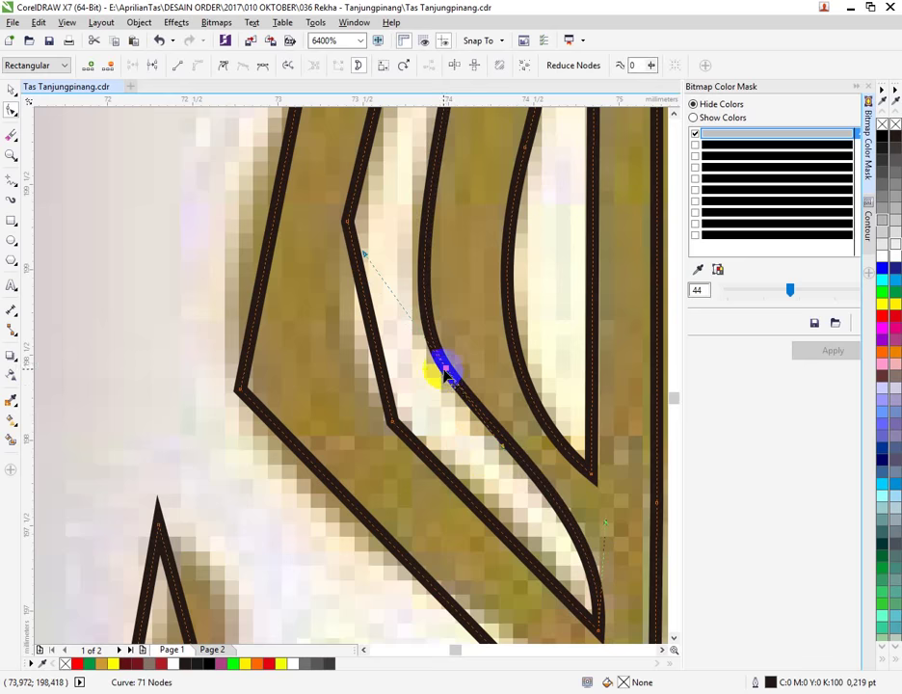
pyautogui.scroll(-1, 469, 445)
pyautogui.scroll(1, 469, 401)
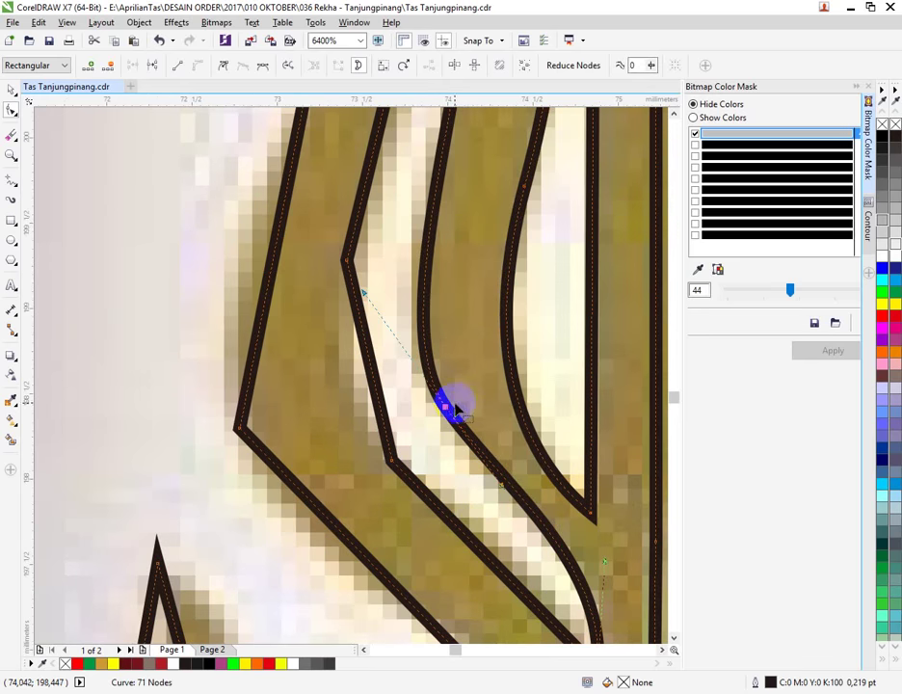
pyautogui.moveTo(448, 412); pyautogui.dragTo(448, 426)
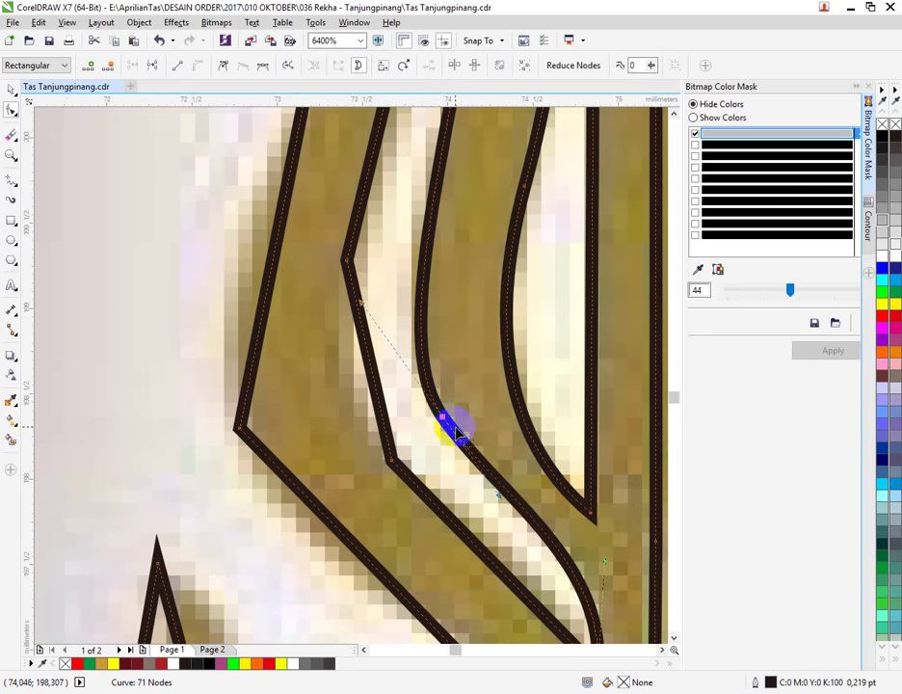
pyautogui.doubleClick(443, 418)
pyautogui.hotkey('ctrl', 'z')
pyautogui.moveTo(378, 321); pyautogui.dragTo(369, 302)
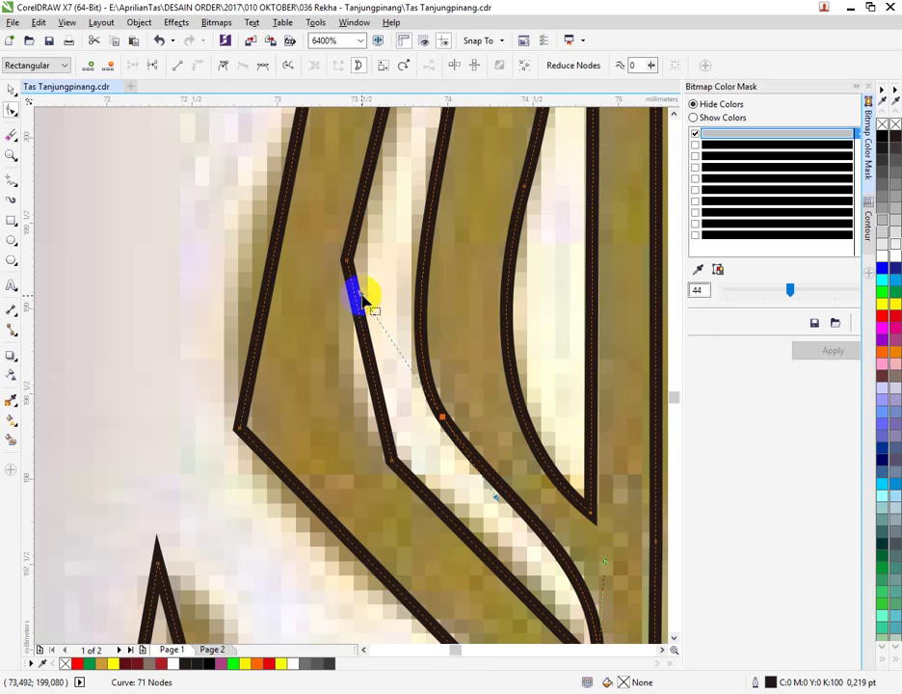
# Step: Lengthen the lower handle of the node beneath the inner frond's rounded tip to refine the left edge
pyautogui.scroll(-1, 499, 421)
pyautogui.scroll(-2, 498, 421)
pyautogui.scroll(1, 513, 252)
pyautogui.scroll(1, 501, 342)
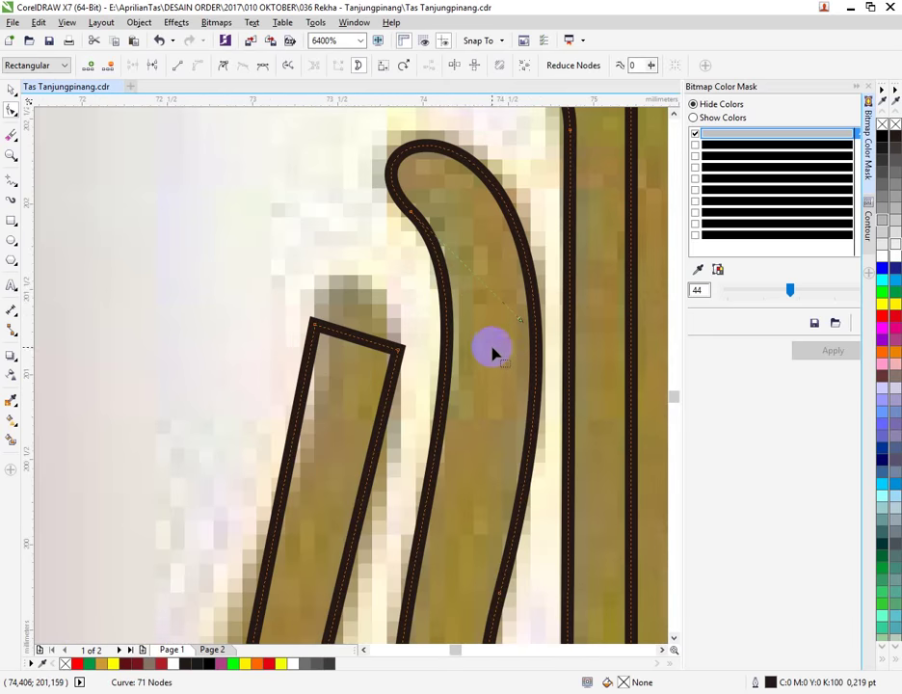
pyautogui.moveTo(518, 324); pyautogui.dragTo(529, 332)
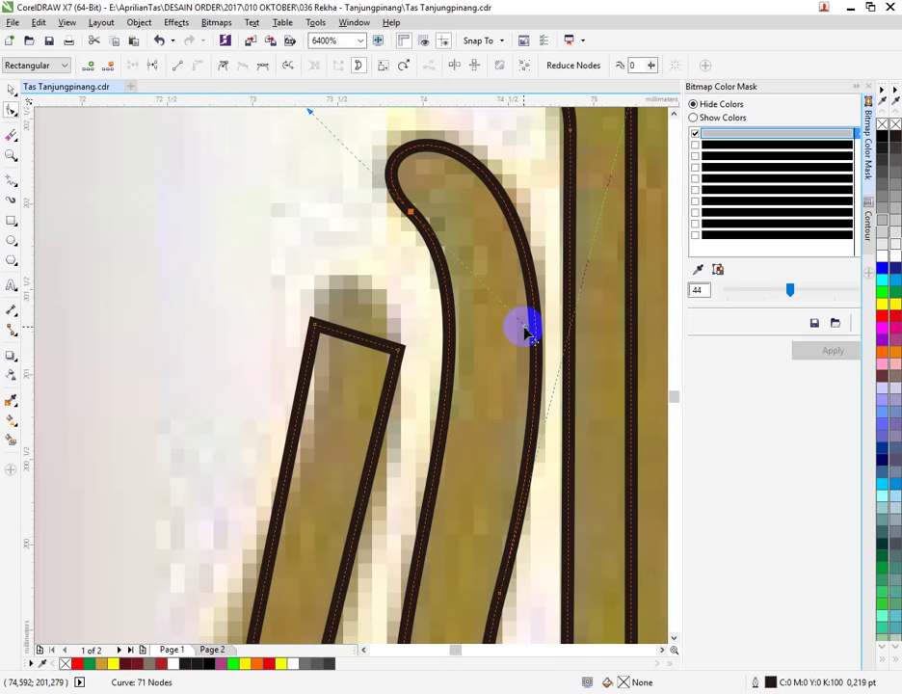
pyautogui.scroll(-2, 459, 347)
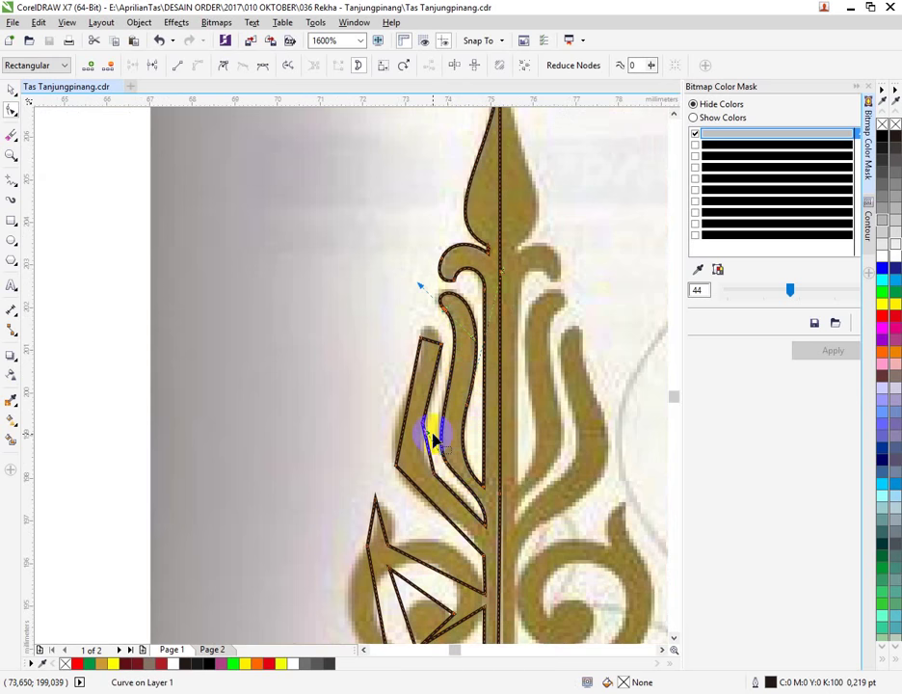
# Step: Nudge the left corner node of the outer frond's straight tip slightly down and inward
pyautogui.scroll(1, 505, 467)
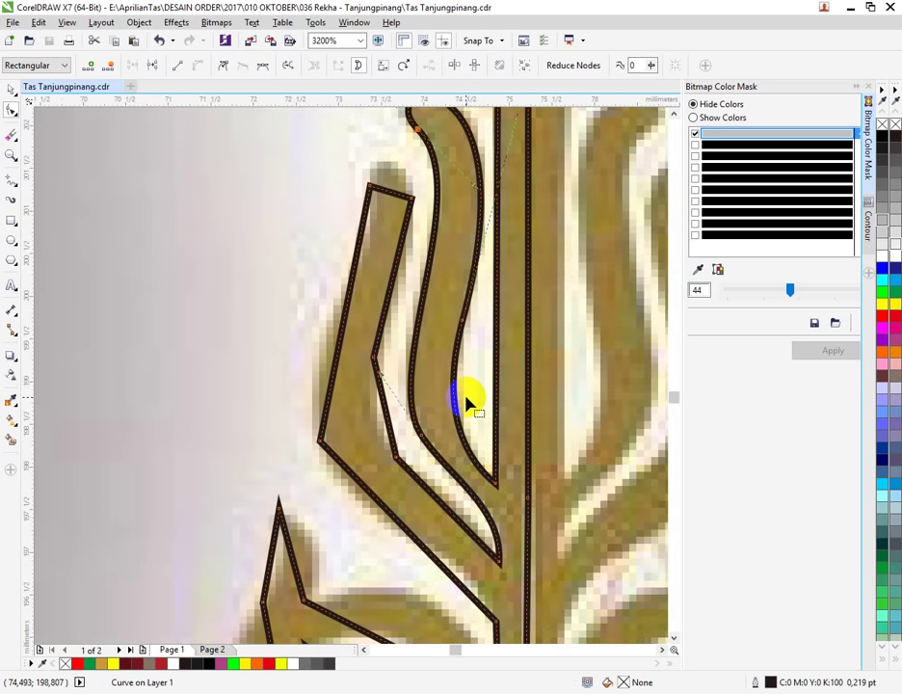
pyautogui.scroll(-2, 467, 402)
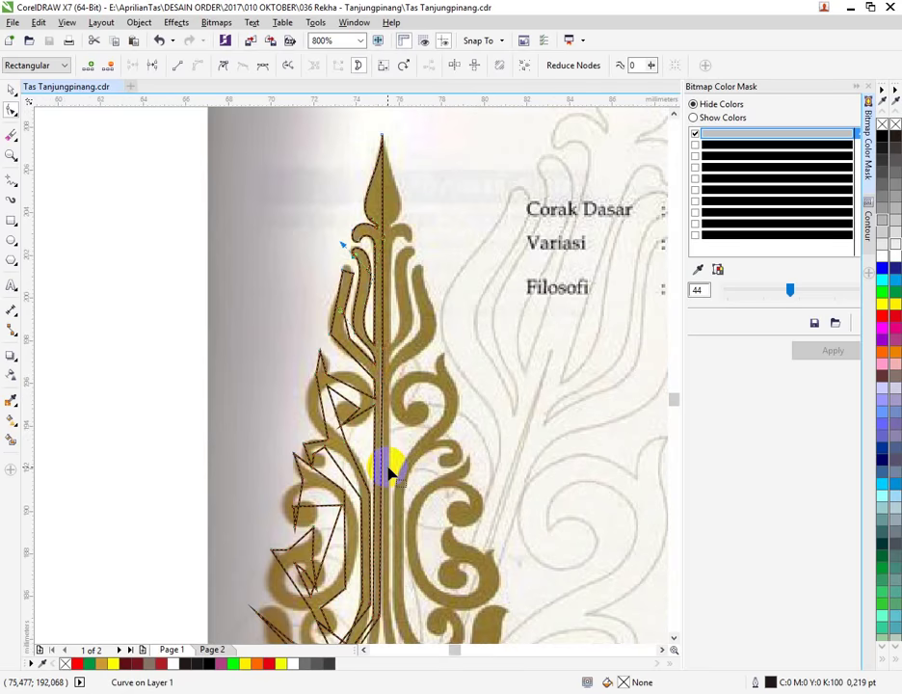
pyautogui.scroll(3, 347, 264)
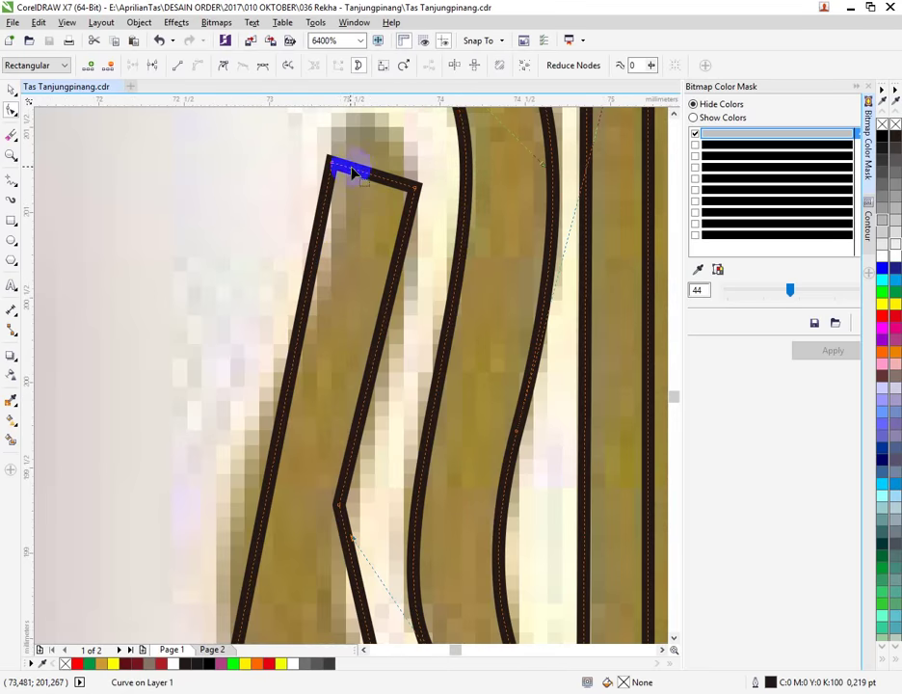
pyautogui.moveTo(331, 162); pyautogui.dragTo(334, 169)
pyautogui.scroll(1, 431, 185)
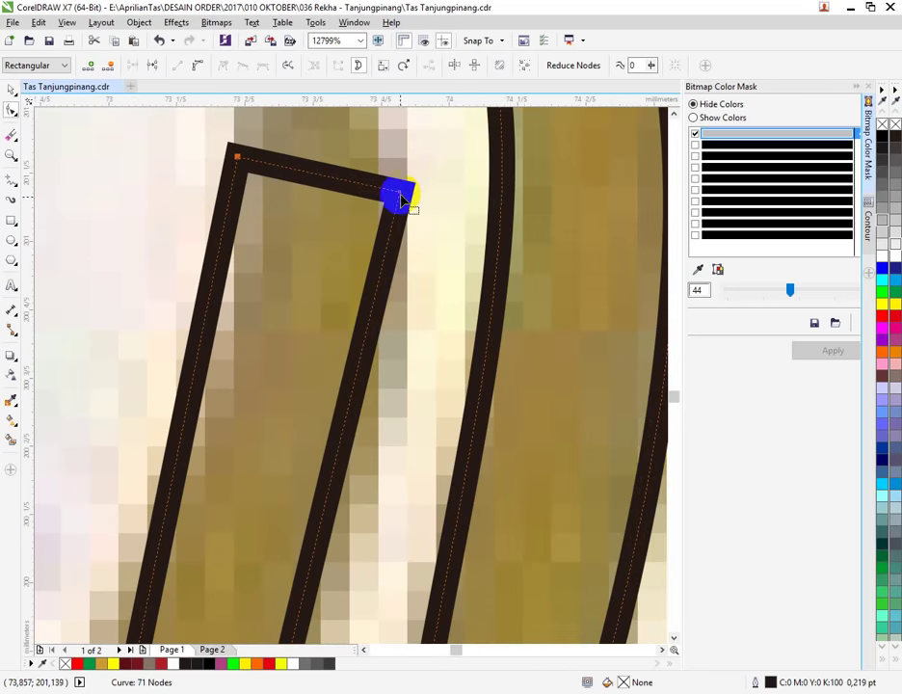
# Step: Convert the outer frond's straight tip segment to a curve and pull both handles upward to round it over the scanned tip
pyautogui.scroll(-2, 400, 231)
pyautogui.scroll(1, 400, 182)
pyautogui.click(327, 325)
pyautogui.rightClick(362, 289)
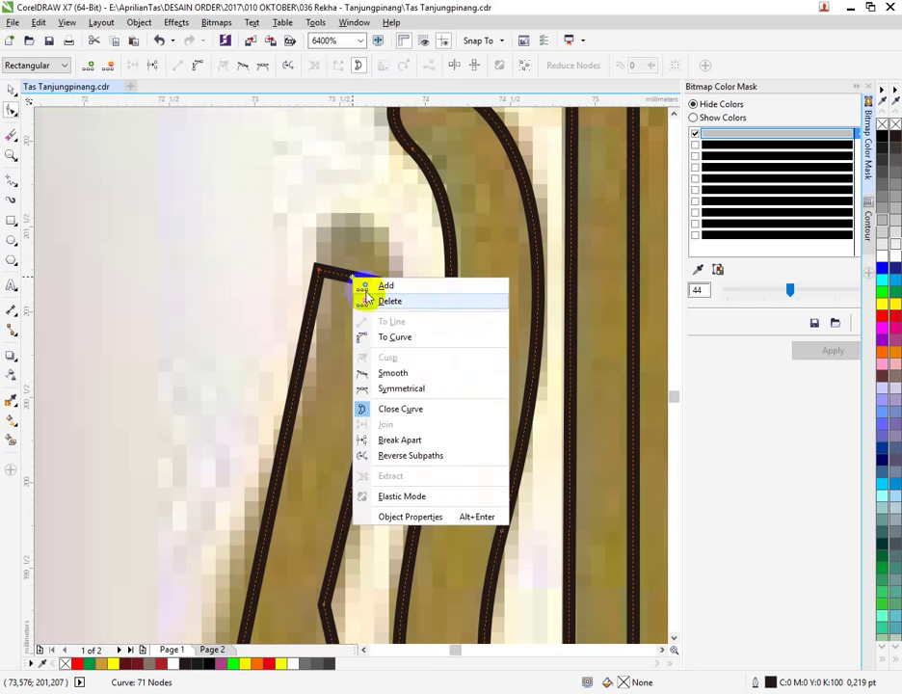
pyautogui.click(382, 333)
pyautogui.moveTo(346, 277); pyautogui.dragTo(328, 210)
pyautogui.click(376, 282)
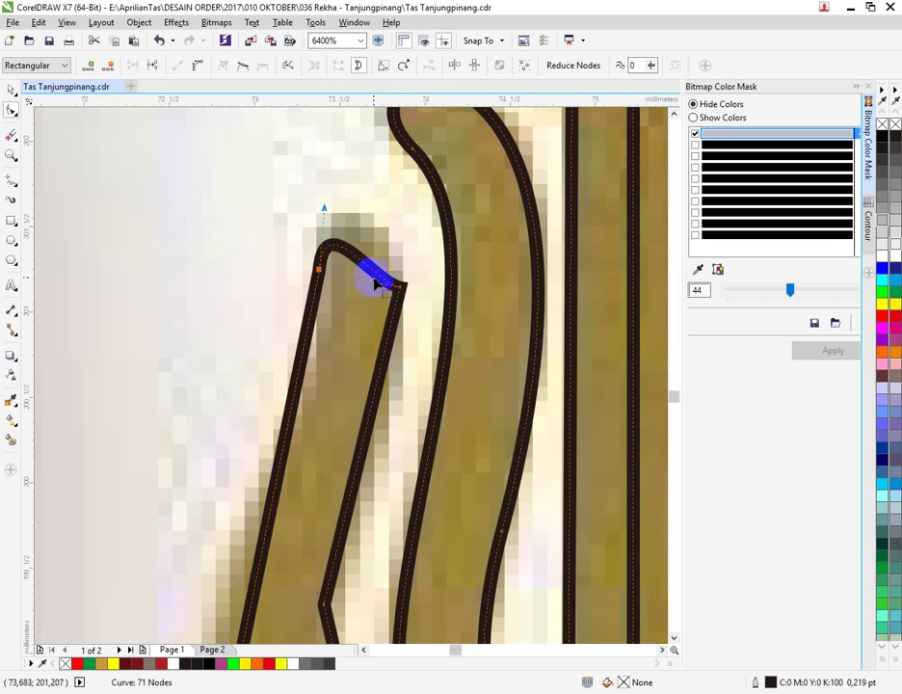
pyautogui.moveTo(375, 289); pyautogui.dragTo(384, 203)
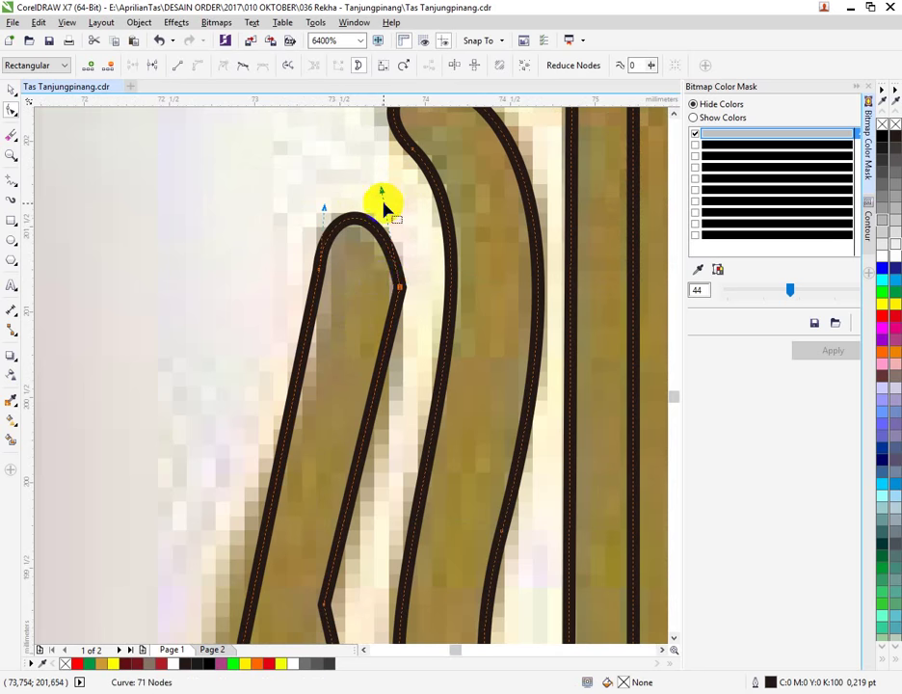
# Step: Convert the outer frond's upper right segment to a curve, bow it outward, and smooth the node where it meets the rounded tip
pyautogui.scroll(-1, 385, 298)
pyautogui.scroll(1, 386, 301)
pyautogui.rightClick(377, 350)
pyautogui.click(383, 335)
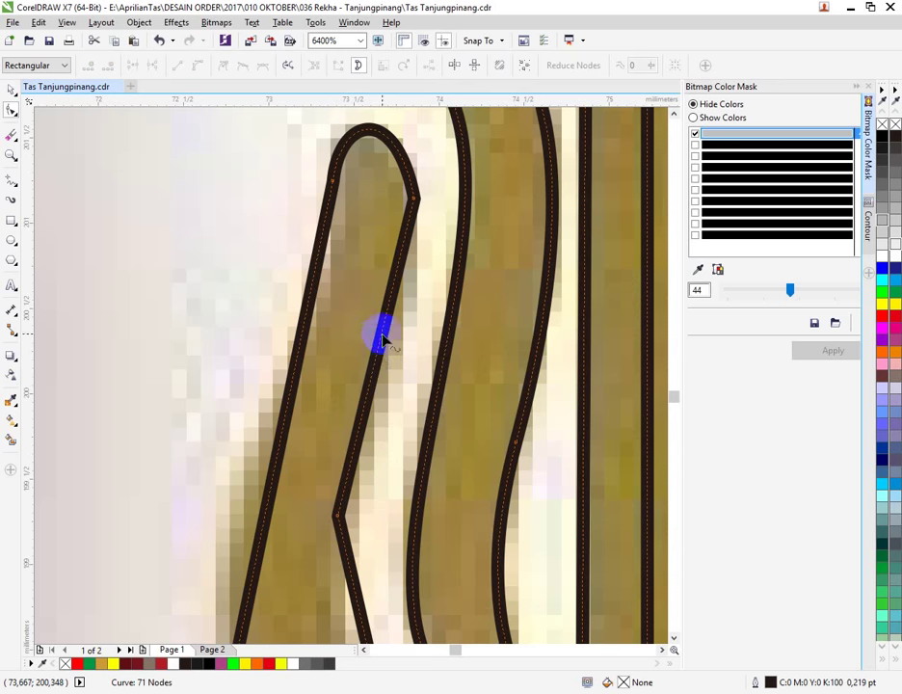
pyautogui.rightClick(385, 330)
pyautogui.click(414, 385)
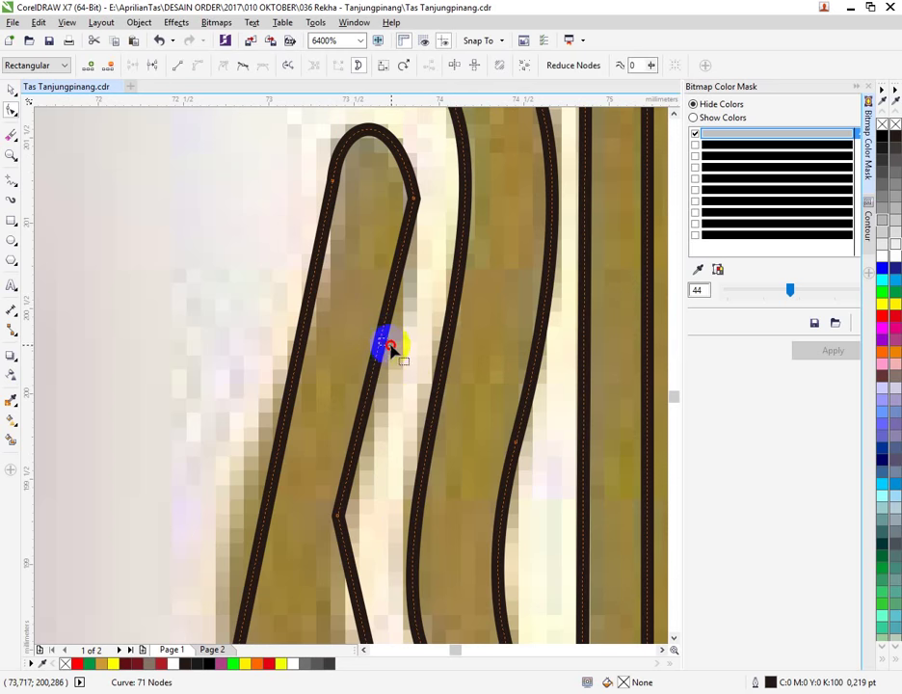
pyautogui.moveTo(379, 347); pyautogui.dragTo(389, 353)
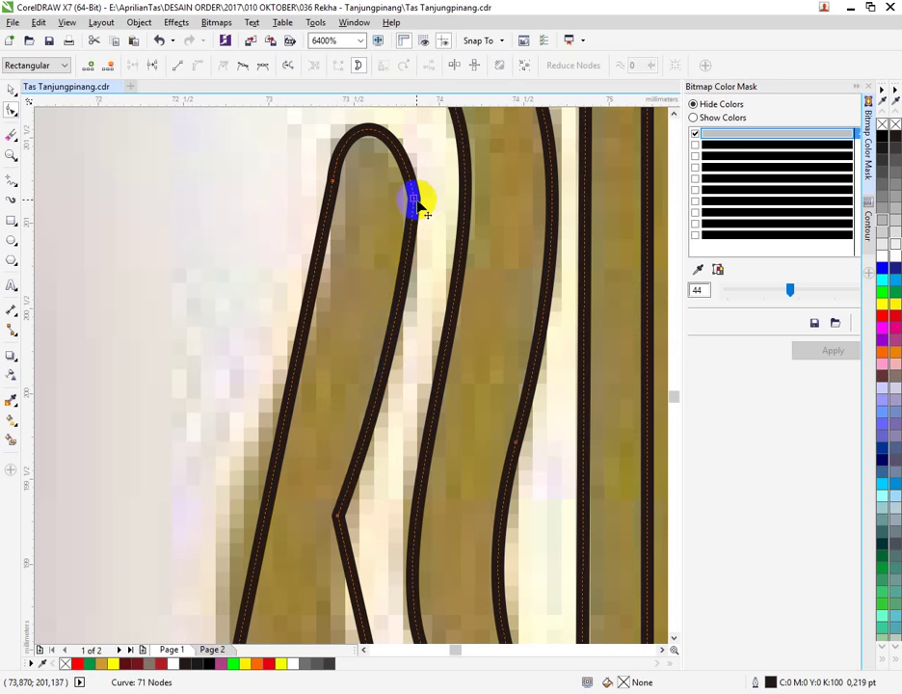
pyautogui.rightClick(415, 200)
pyautogui.click(453, 296)
# Step: Adjust the bend node on the outer frond's right edge, curve the segment below it inward along the scan, and smooth the node
pyautogui.scroll(-3, 422, 238)
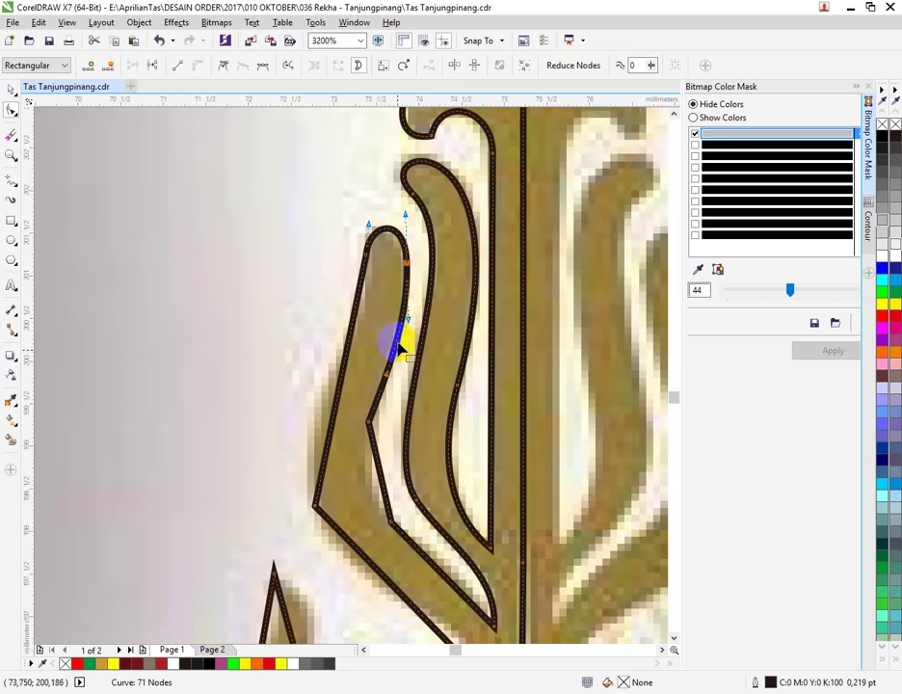
pyautogui.scroll(3, 397, 342)
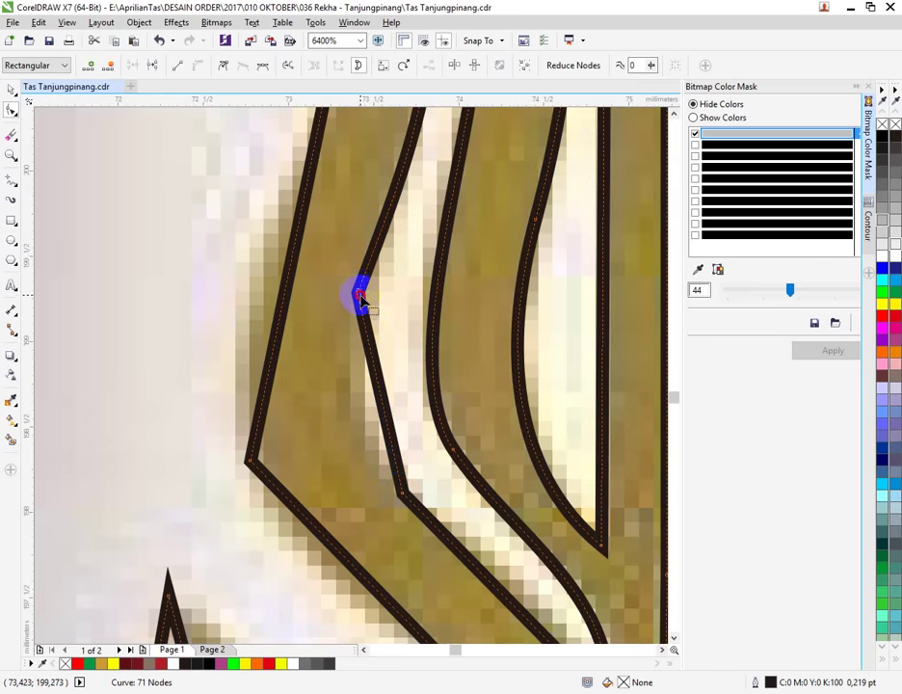
pyautogui.moveTo(359, 292); pyautogui.dragTo(360, 297)
pyautogui.rightClick(374, 364)
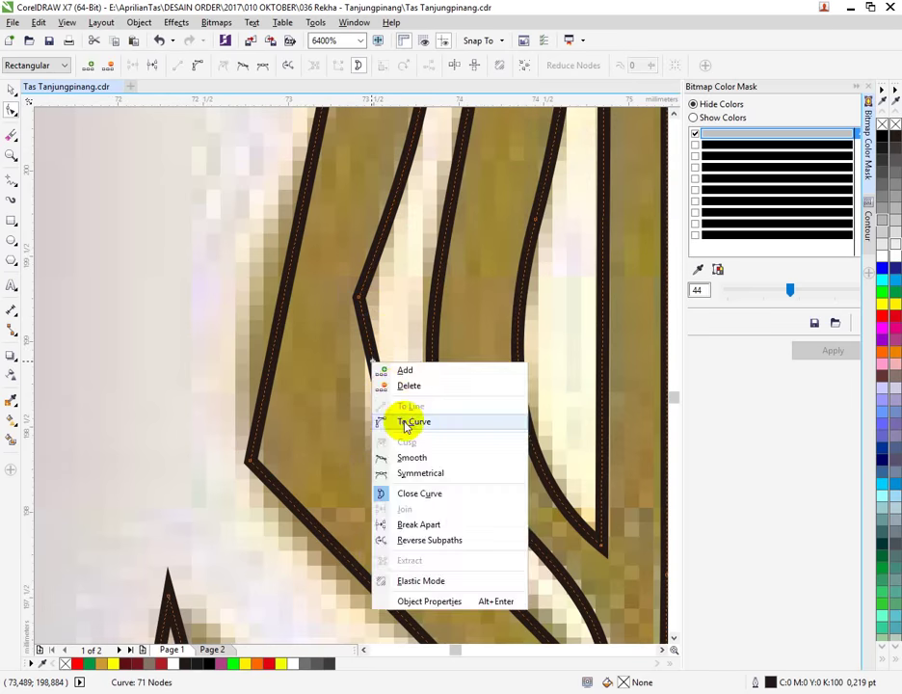
pyautogui.click(397, 422)
pyautogui.moveTo(381, 395); pyautogui.dragTo(343, 402)
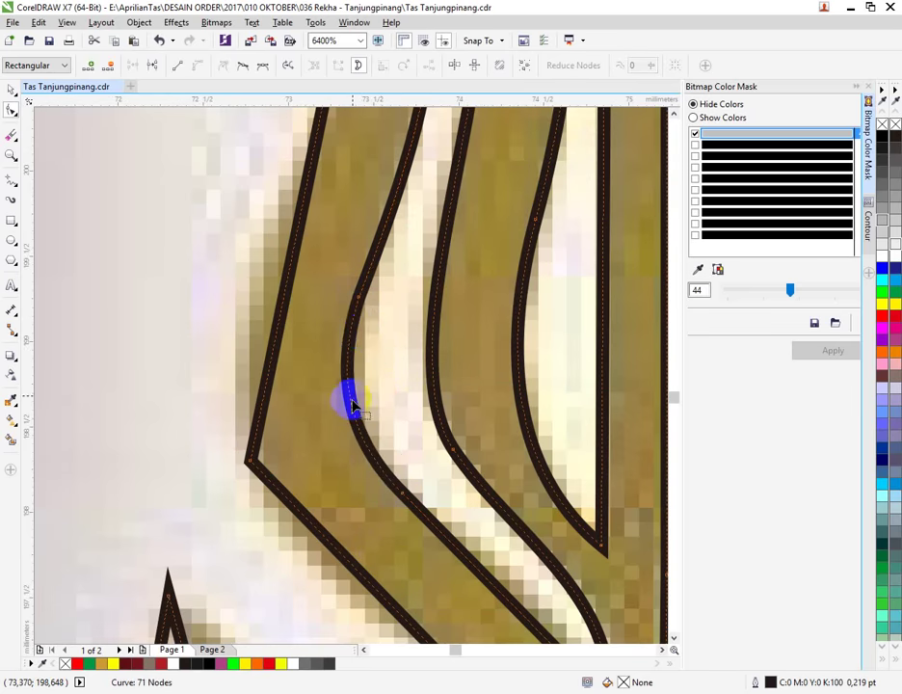
pyautogui.rightClick(358, 302)
pyautogui.click(402, 393)
# Step: Convert the outer frond's lower right segment to a curve, bend it along the scan toward the stem, and smooth its upper node
pyautogui.scroll(-5, 488, 542)
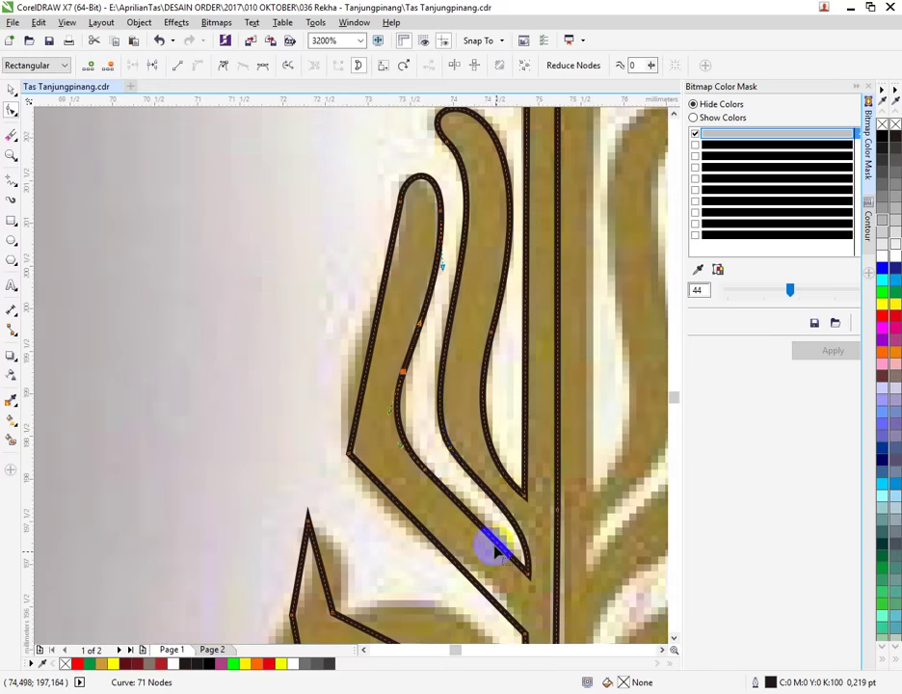
pyautogui.scroll(5, 477, 525)
pyautogui.rightClick(469, 511)
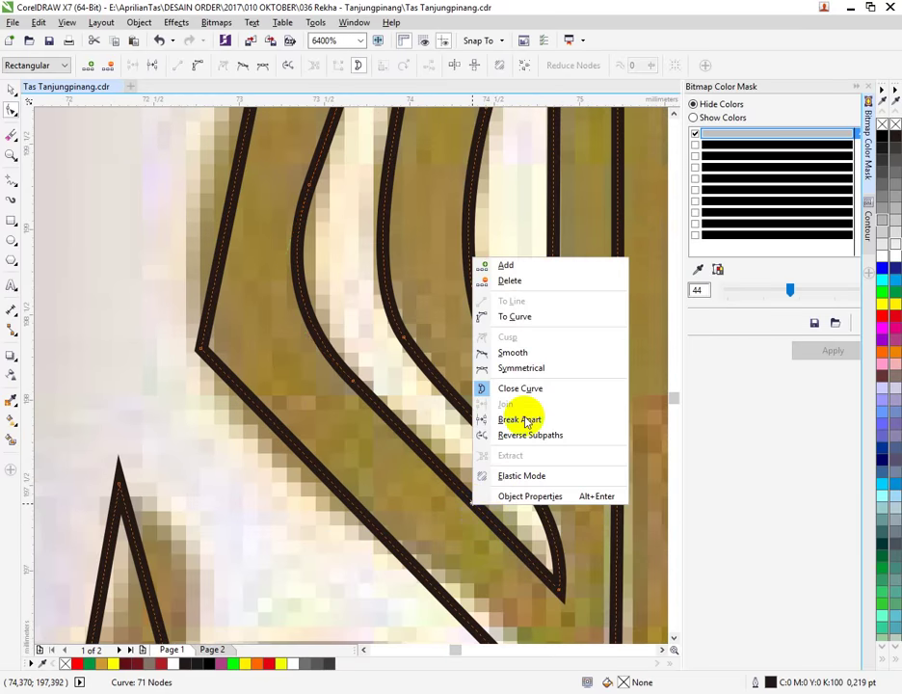
pyautogui.click(525, 325)
pyautogui.moveTo(468, 493); pyautogui.dragTo(352, 381)
pyautogui.rightClick(352, 381)
pyautogui.click(398, 445)
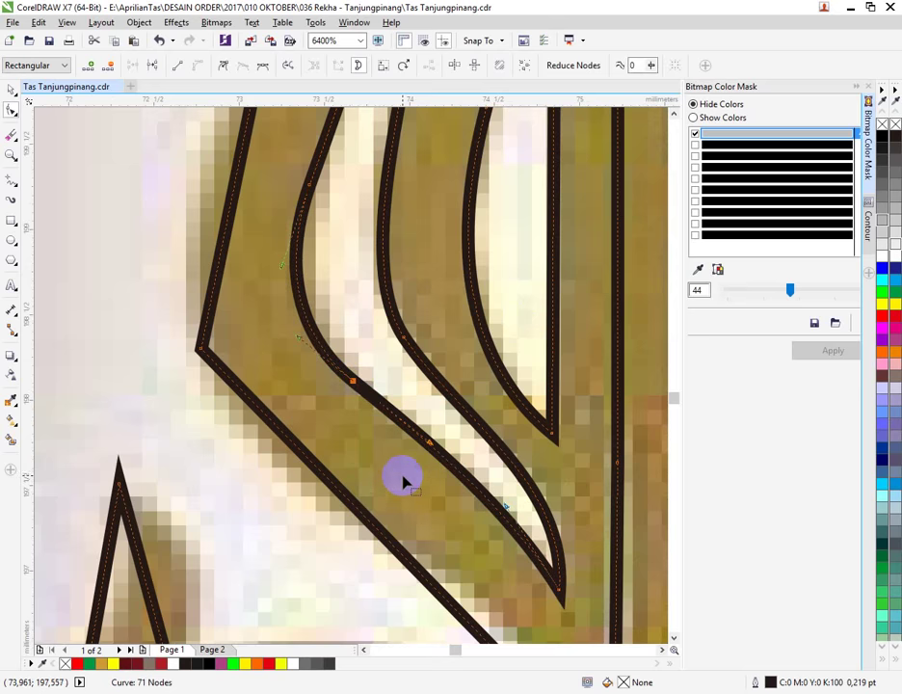
pyautogui.scroll(-1, 410, 472)
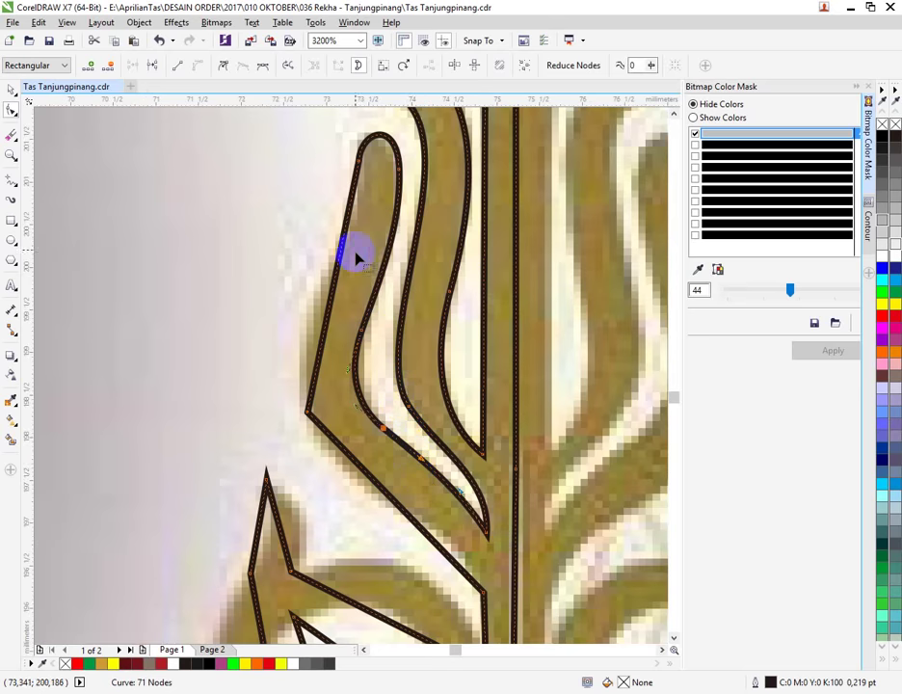
# Step: Convert the outer frond's long left segment to a curve, bow its lower part outward, and adjust its upper handle to follow the scan
pyautogui.click(308, 412)
pyautogui.scroll(-2, 312, 409)
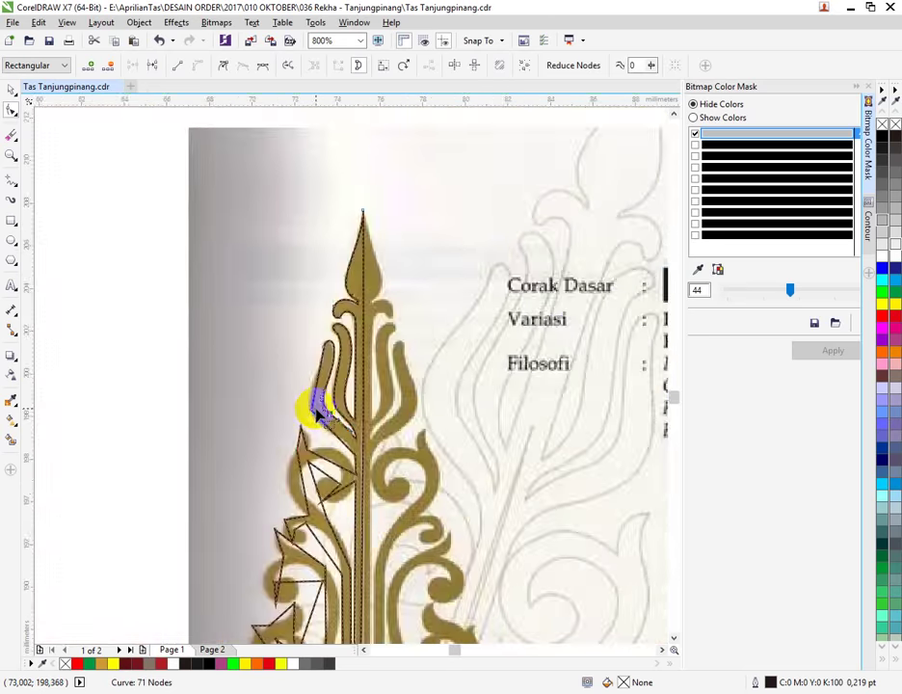
pyautogui.scroll(2, 321, 356)
pyautogui.rightClick(322, 280)
pyautogui.click(313, 275)
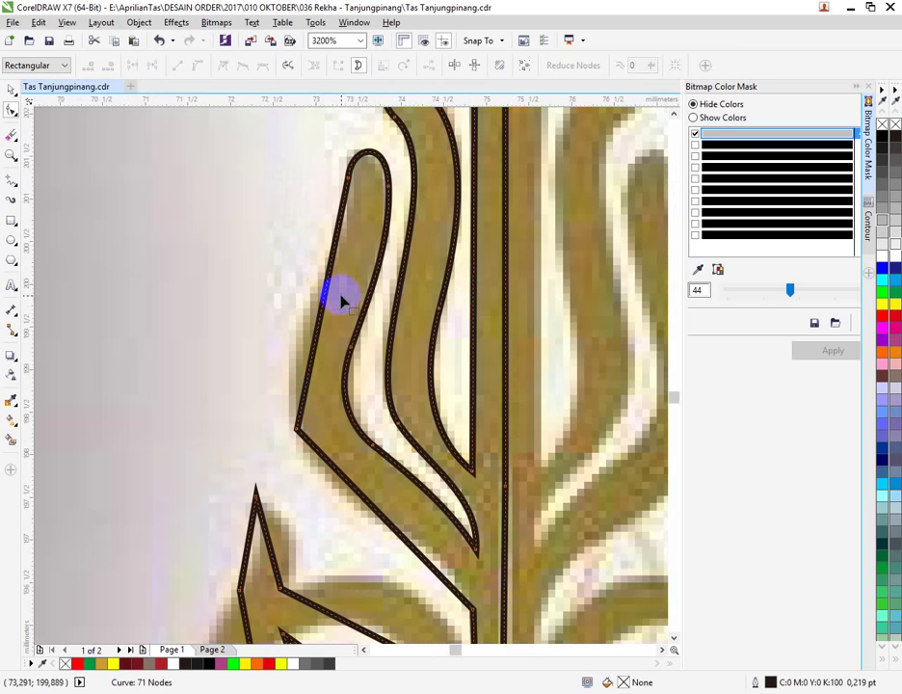
pyautogui.rightClick(324, 305)
pyautogui.click(347, 357)
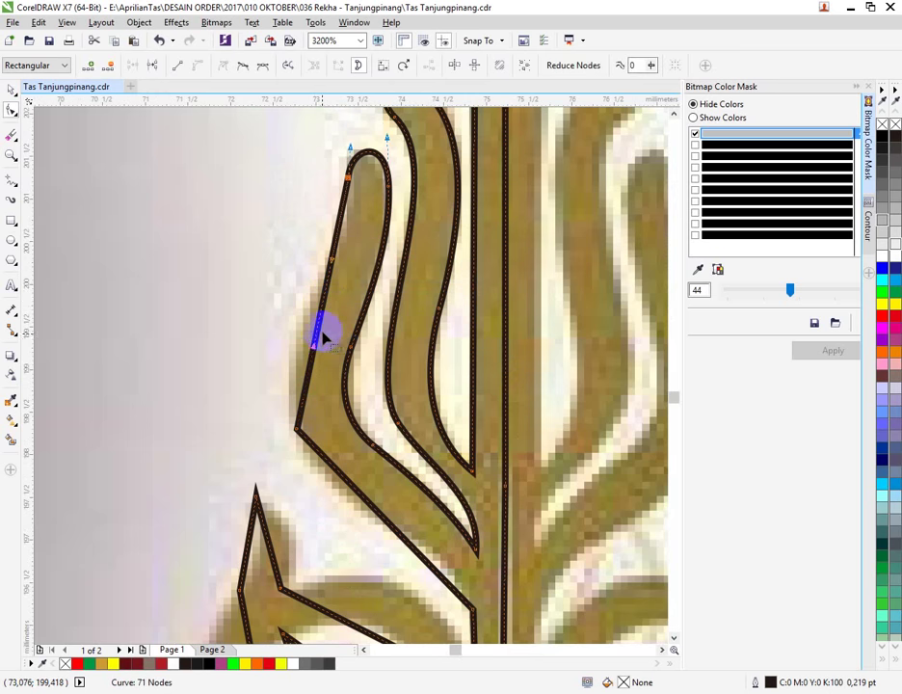
pyautogui.moveTo(321, 335); pyautogui.dragTo(277, 328)
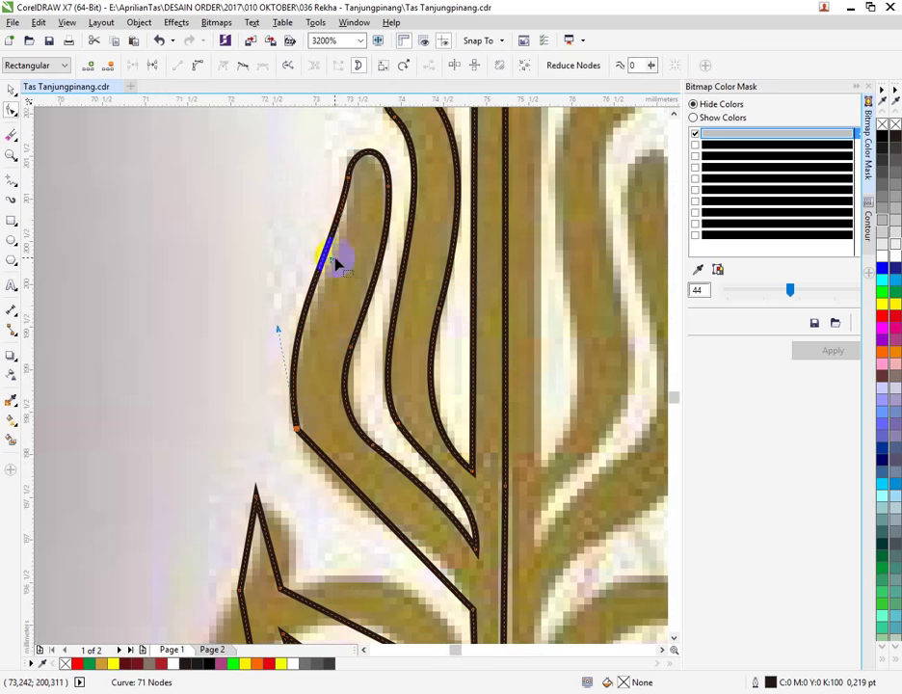
pyautogui.moveTo(333, 259); pyautogui.dragTo(340, 279)
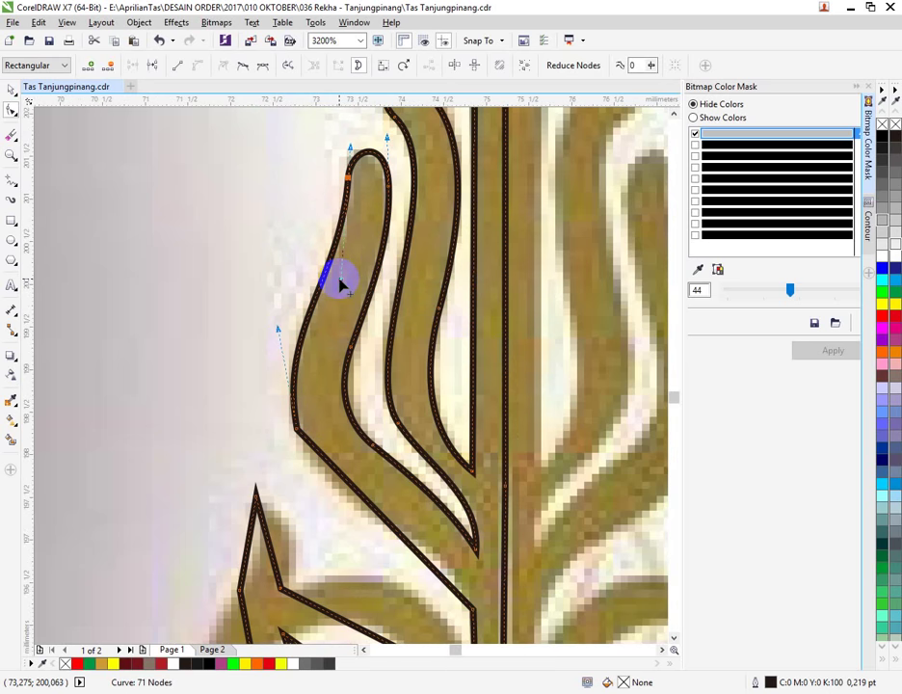
# Step: Convert the outer frond's lower left segment to a curve and shape it into an S-bend along the scan down to the stem
pyautogui.scroll(-2, 306, 468)
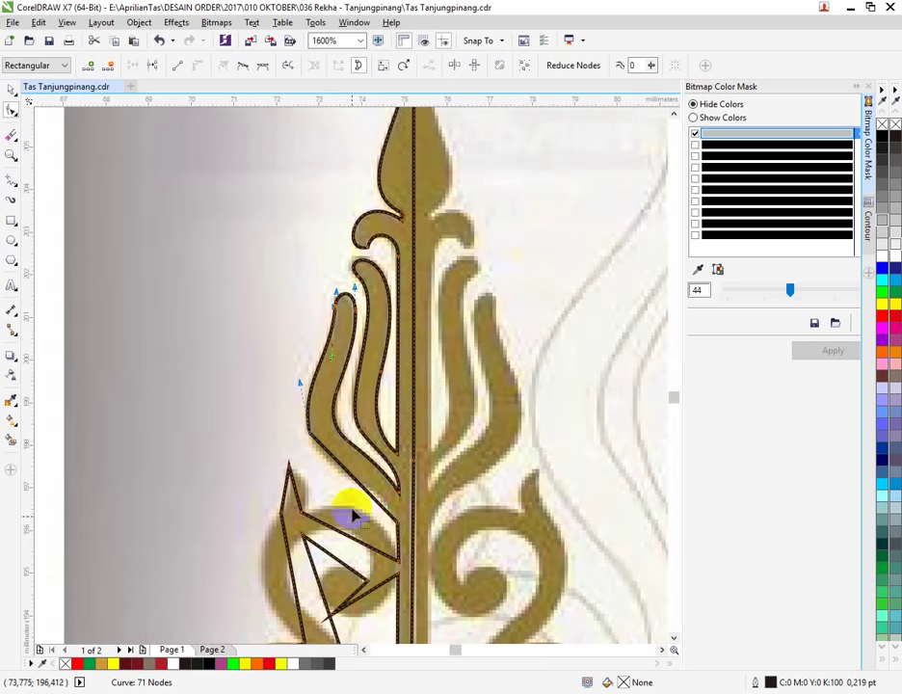
pyautogui.scroll(1, 352, 516)
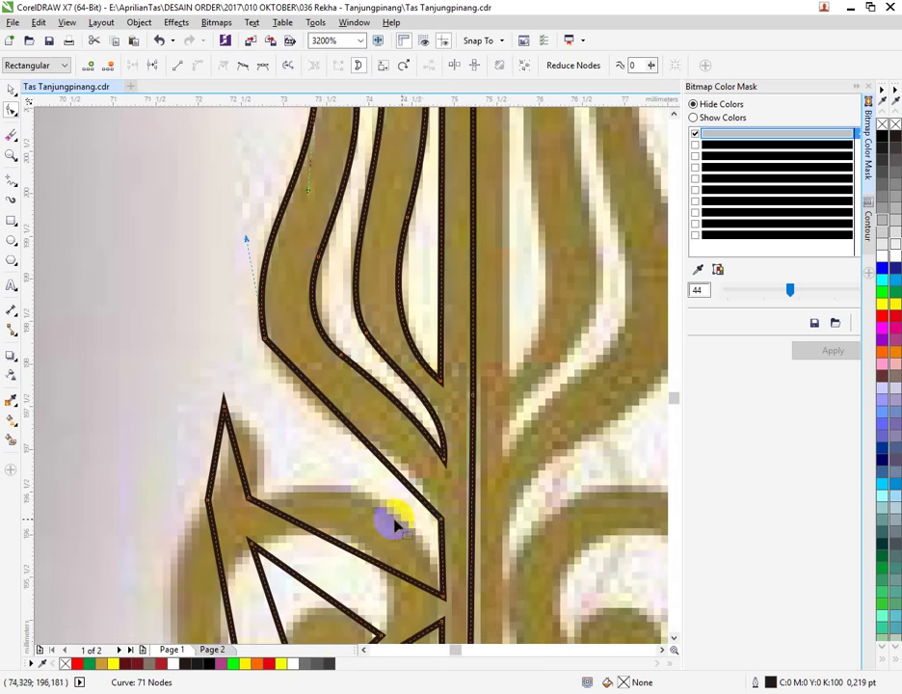
pyautogui.rightClick(354, 427)
pyautogui.click(343, 423)
pyautogui.rightClick(345, 423)
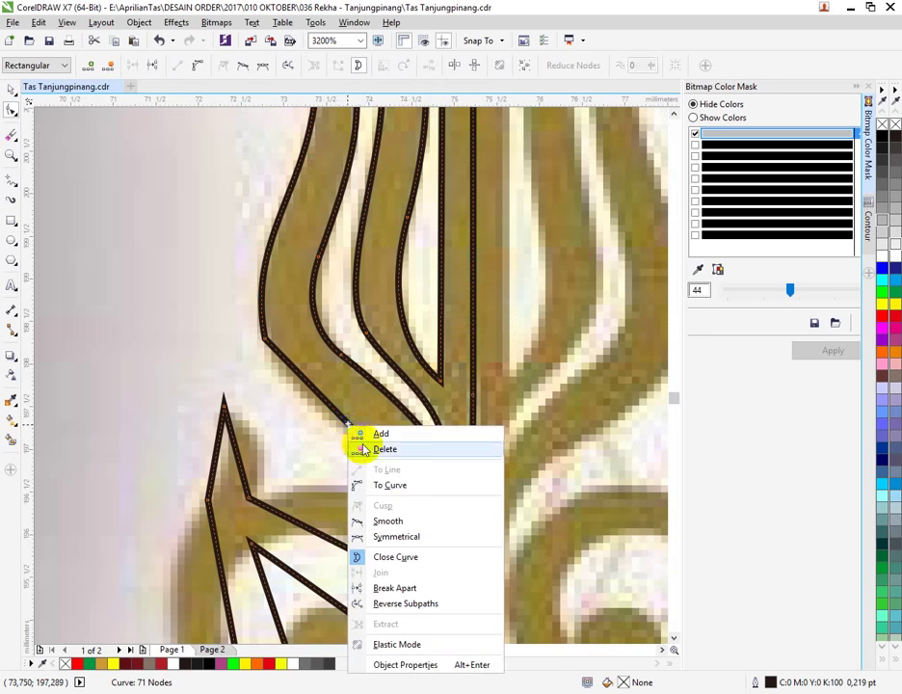
pyautogui.click(363, 449)
pyautogui.moveTo(332, 400); pyautogui.dragTo(307, 419)
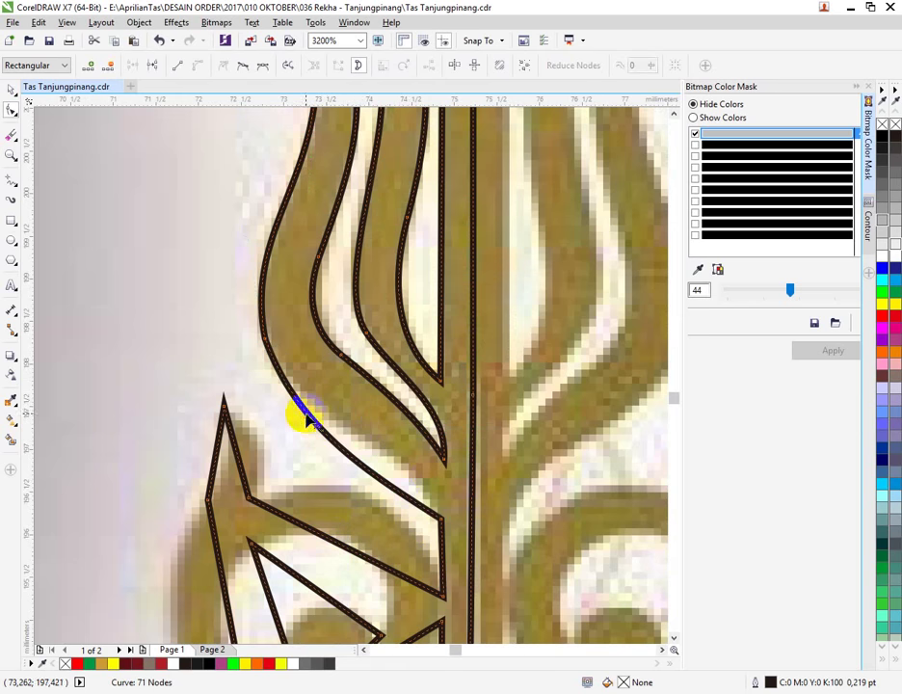
pyautogui.click(440, 520)
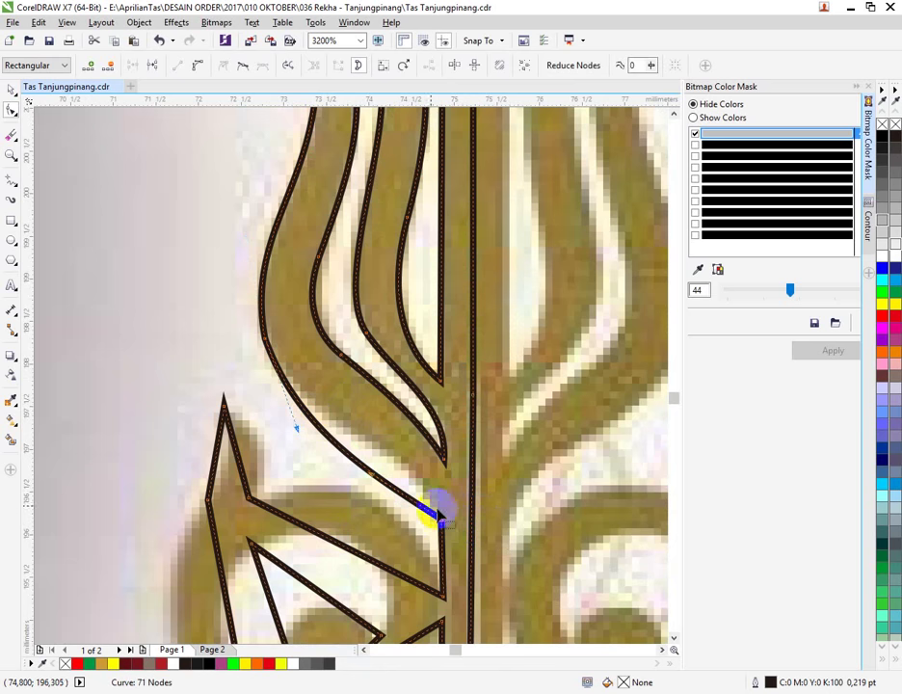
pyautogui.moveTo(372, 476); pyautogui.dragTo(409, 448)
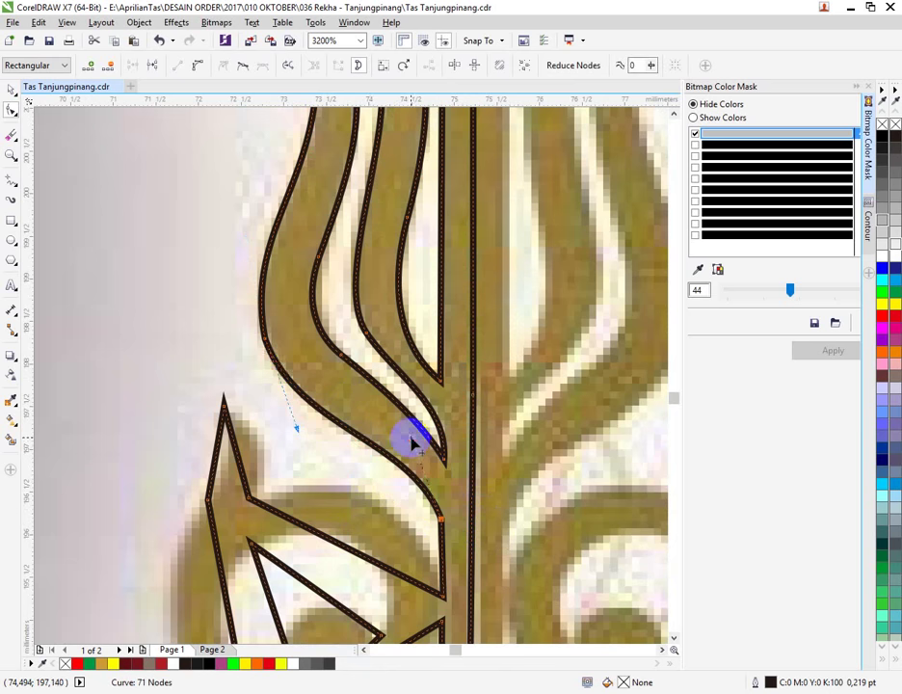
# Step: Smooth the bend node on the outer frond's left edge and adjust both its handles to fit the scan
pyautogui.click(274, 355)
pyautogui.rightClick(271, 353)
pyautogui.click(302, 402)
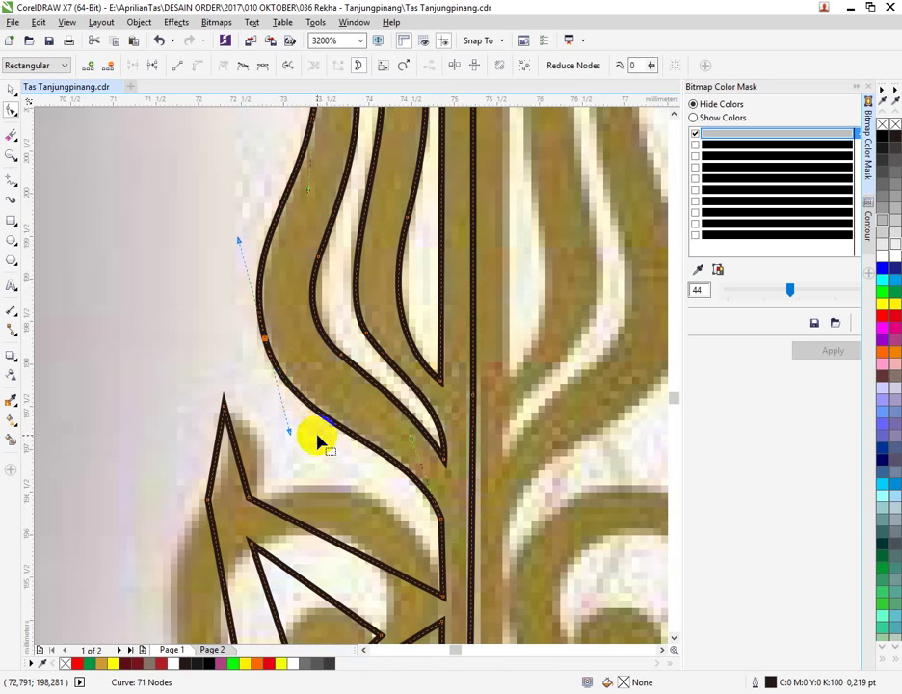
pyautogui.scroll(1, 284, 424)
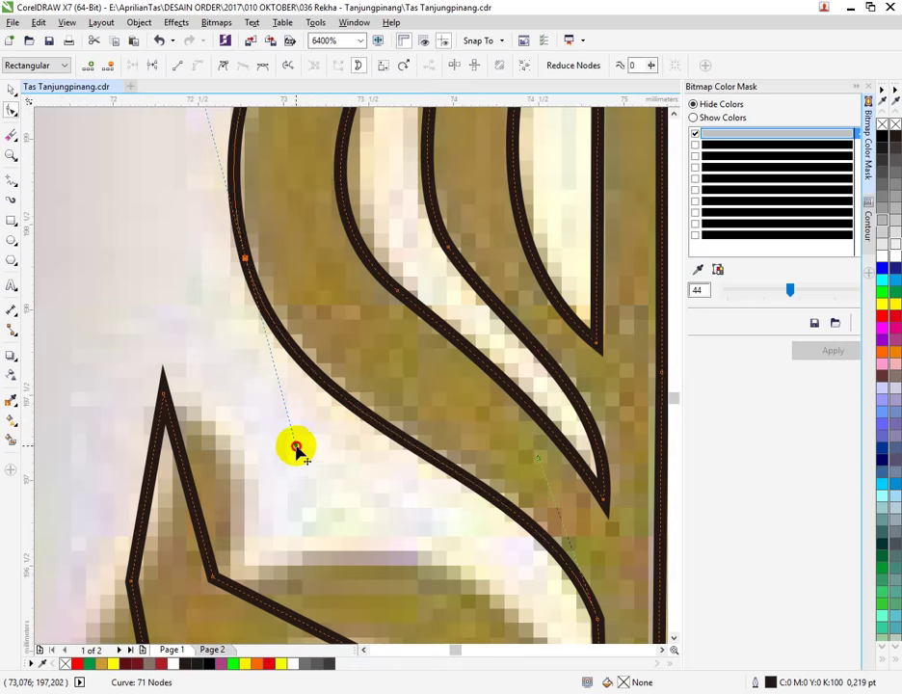
pyautogui.moveTo(296, 449); pyautogui.dragTo(298, 361)
pyautogui.scroll(-1, 299, 360)
pyautogui.scroll(1, 289, 363)
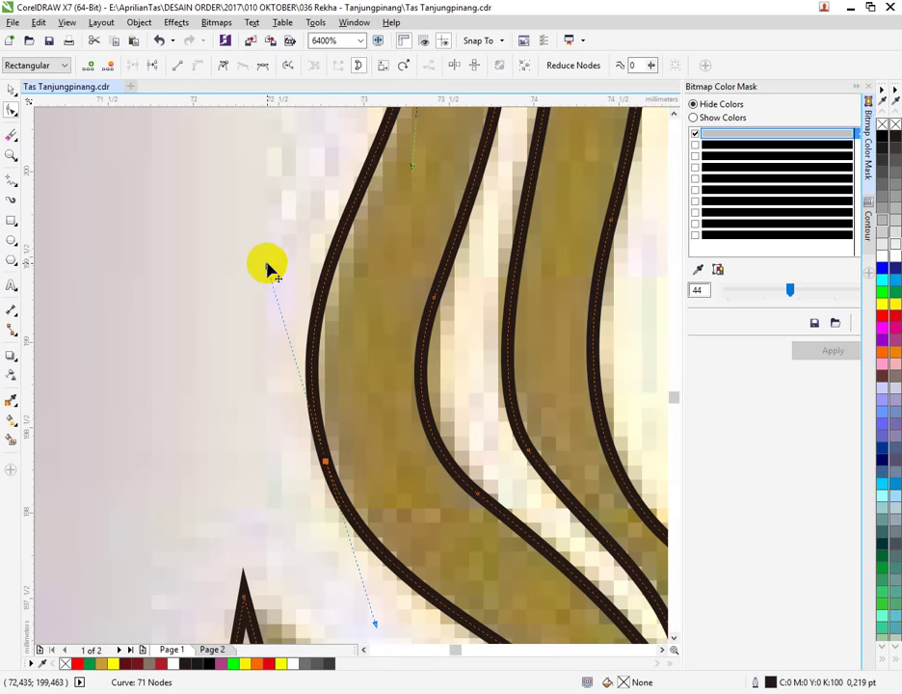
pyautogui.moveTo(269, 266); pyautogui.dragTo(274, 283)
pyautogui.scroll(-2, 301, 306)
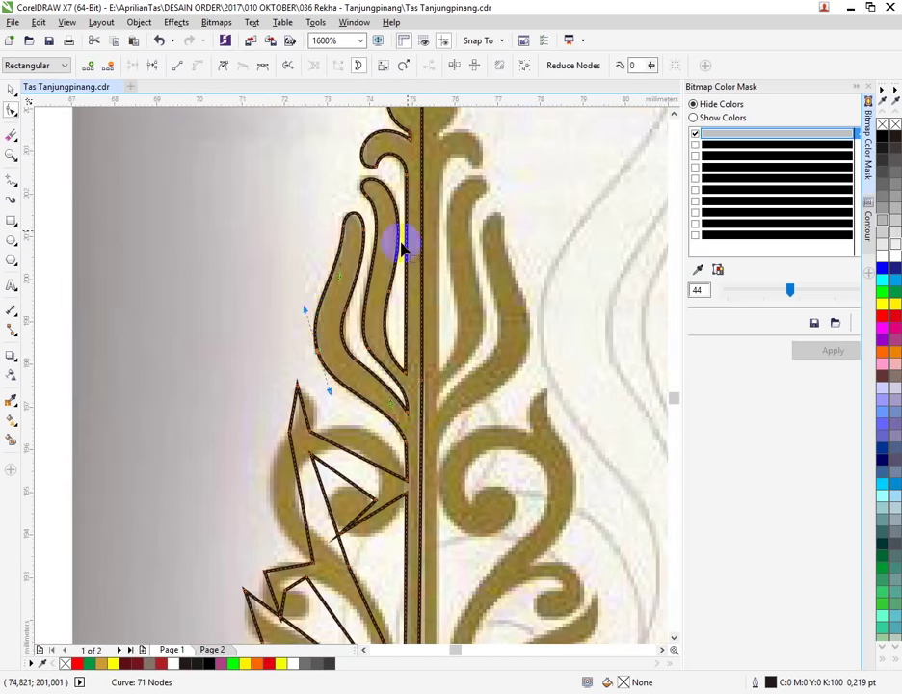
# Step: Try making the right node of the outer frond's tip a cusp, and try a red fill on the traced outline
pyautogui.scroll(2, 403, 248)
pyautogui.scroll(-1, 409, 218)
pyautogui.rightClick(321, 252)
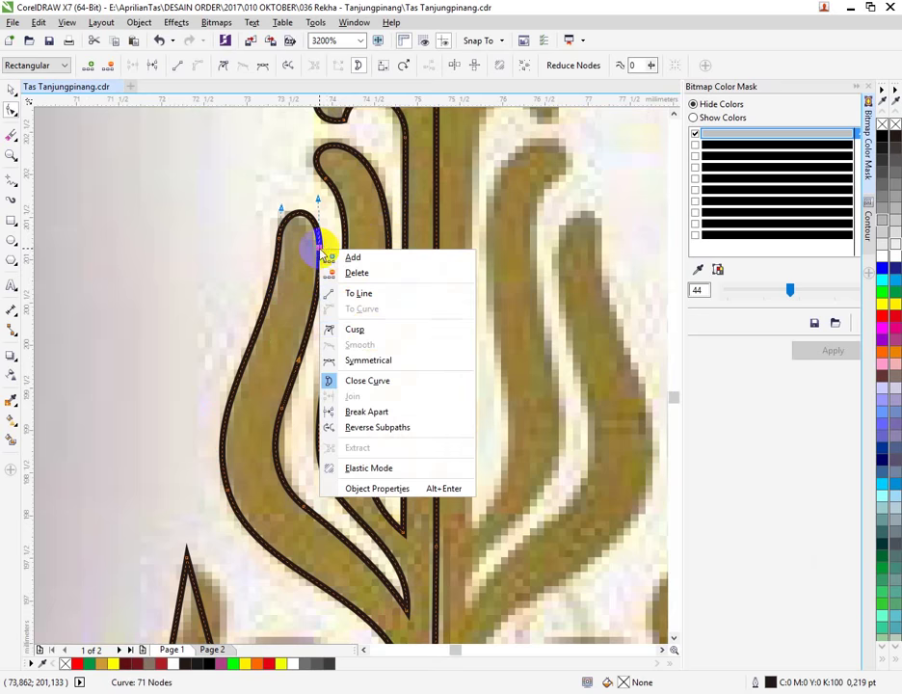
pyautogui.click(372, 331)
pyautogui.scroll(-1, 304, 289)
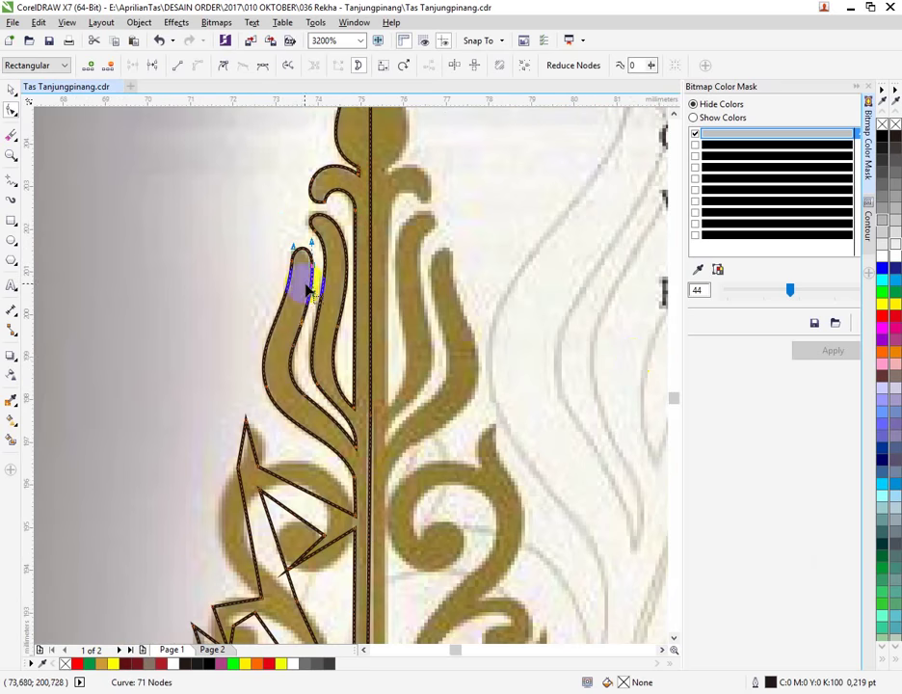
pyautogui.click(895, 316)
pyautogui.scroll(-1, 440, 354)
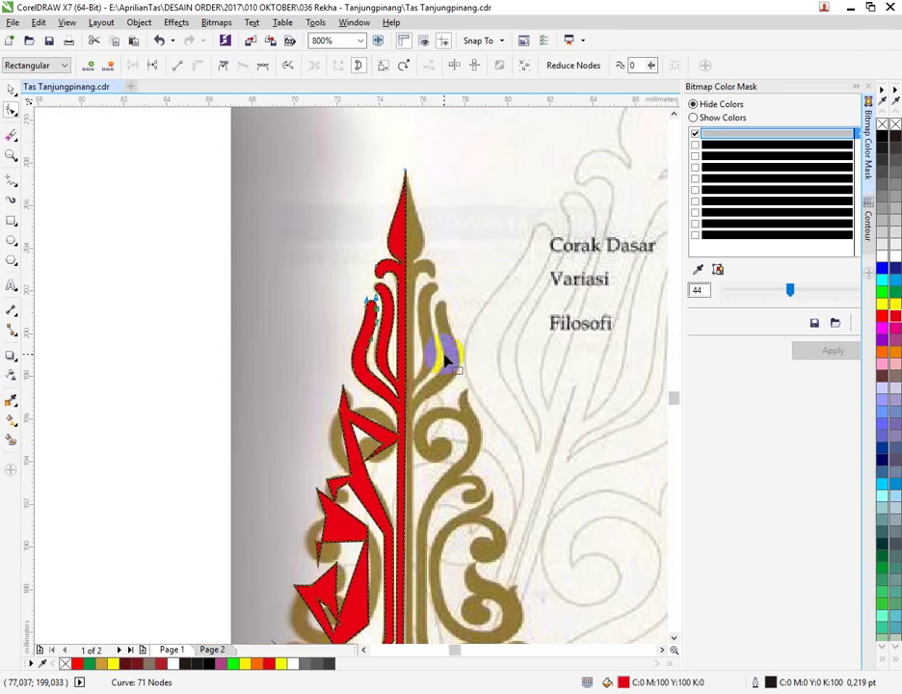
# Step: Convert the straight segment from the small leaf's base to the stem to a curve and bow it up around the scroll
pyautogui.scroll(1, 351, 493)
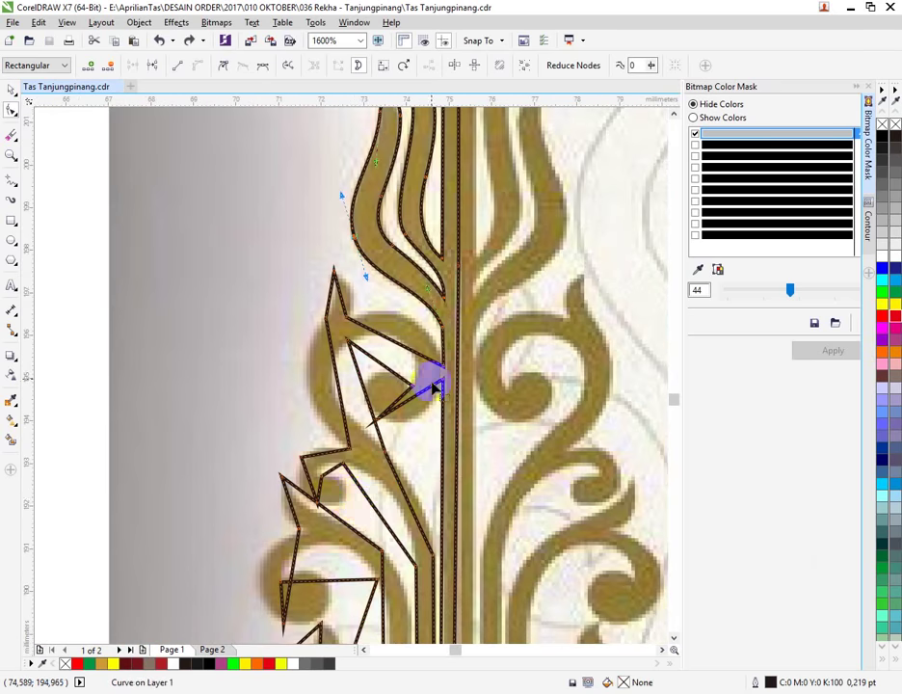
pyautogui.scroll(2, 428, 379)
pyautogui.scroll(-2, 286, 287)
pyautogui.scroll(2, 283, 284)
pyautogui.click(416, 402)
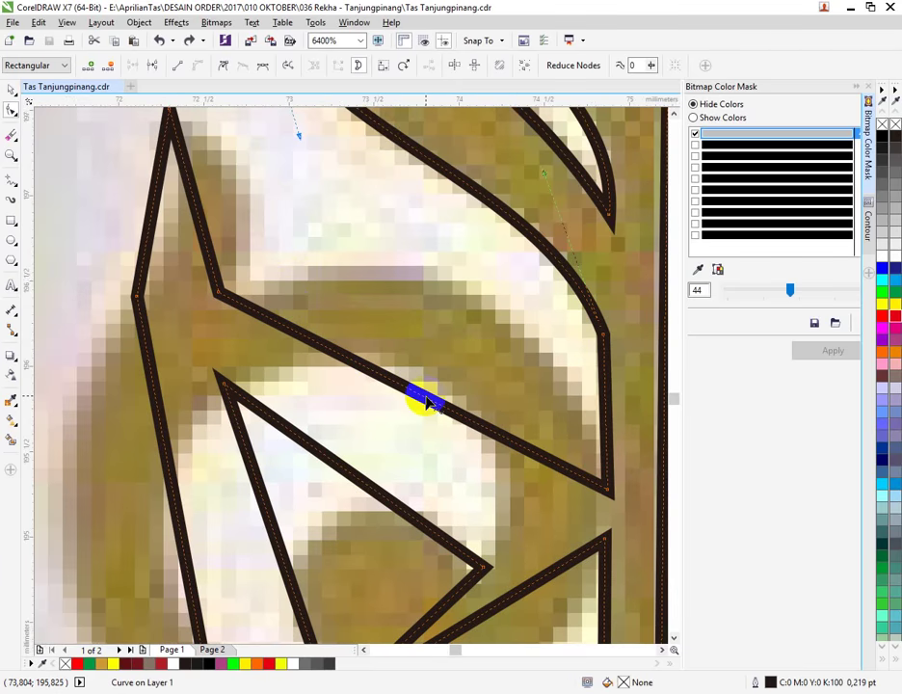
pyautogui.rightClick(421, 405)
pyautogui.click(412, 395)
pyautogui.click(453, 451)
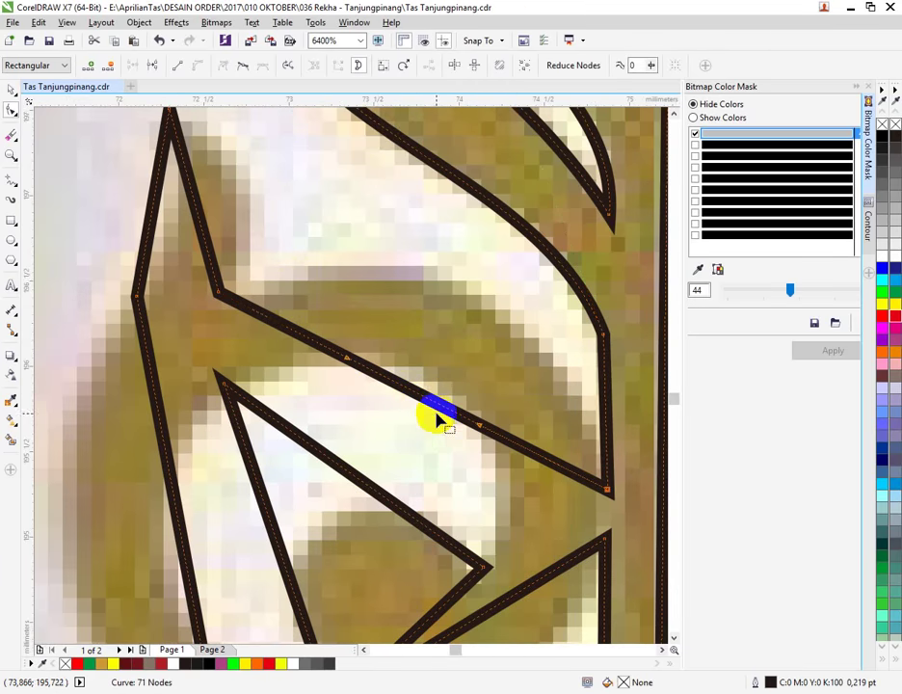
pyautogui.moveTo(443, 408); pyautogui.dragTo(493, 303)
pyautogui.scroll(-1, 583, 410)
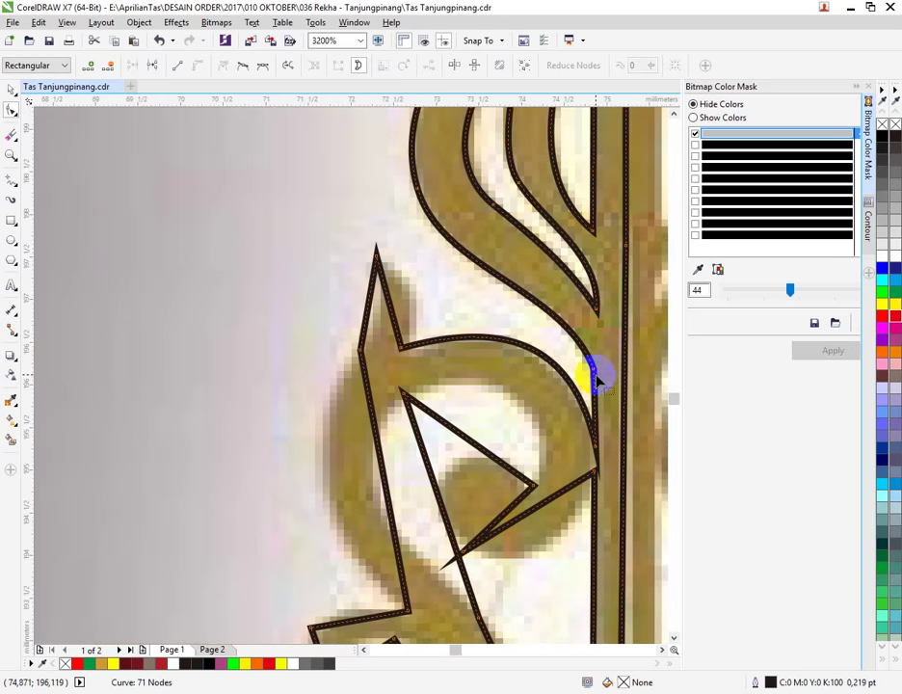
# Step: Smooth the node where the outer frond's lower edge meets the stem and shift it slightly down the stem
pyautogui.rightClick(594, 374)
pyautogui.click(638, 466)
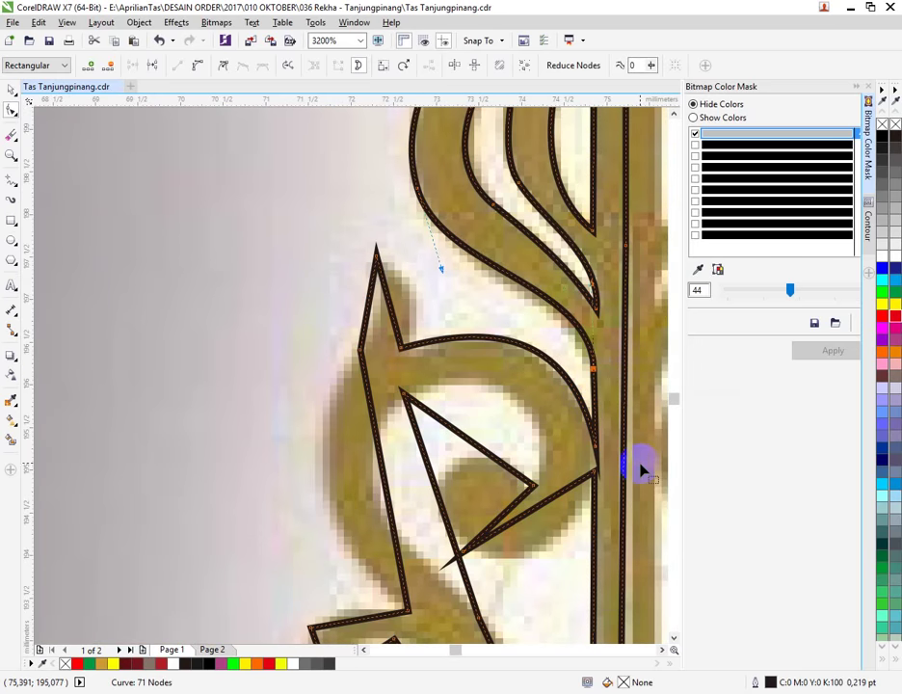
pyautogui.scroll(1, 595, 378)
pyautogui.moveTo(594, 357); pyautogui.dragTo(594, 379)
pyautogui.scroll(-2, 589, 398)
# Step: Convert the right segment of the small leaf above the scroll to a curve and bow it outward over the scan
pyautogui.scroll(1, 573, 343)
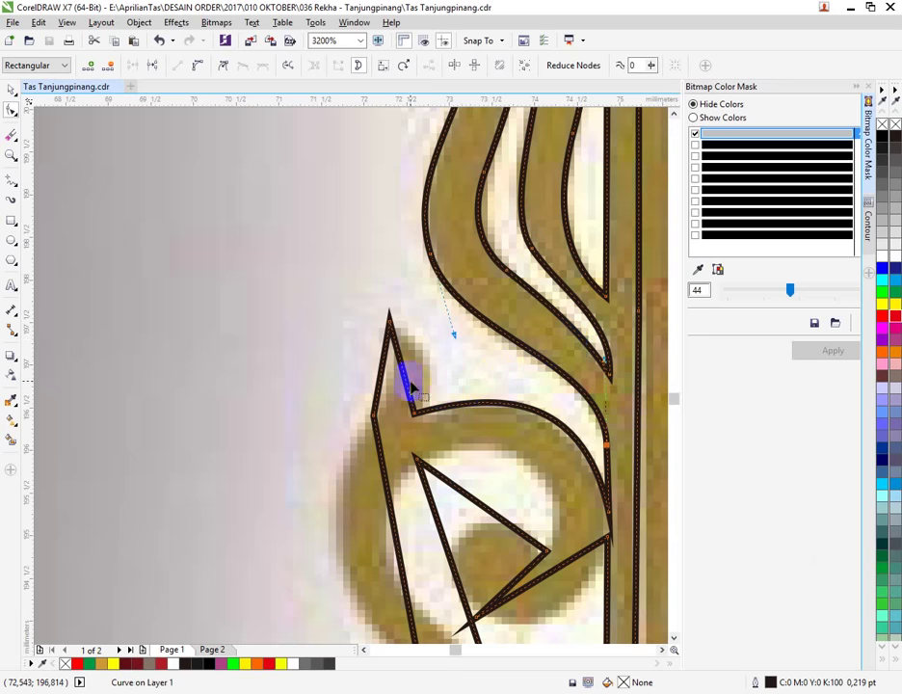
pyautogui.scroll(1, 457, 418)
pyautogui.moveTo(374, 414); pyautogui.dragTo(364, 414)
pyautogui.click(353, 345)
pyautogui.rightClick(352, 345)
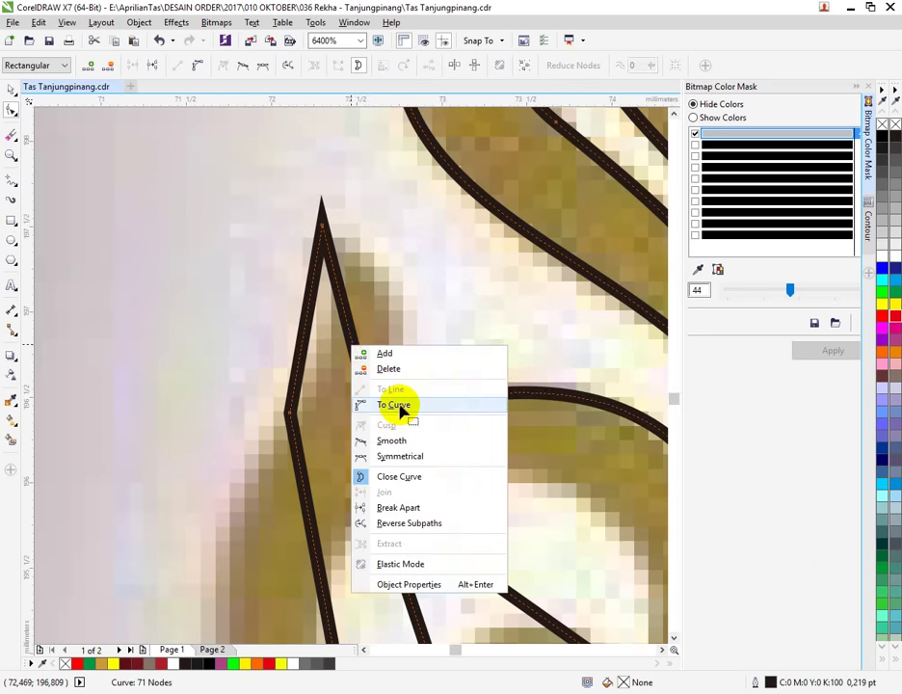
pyautogui.click(371, 403)
pyautogui.click(353, 342)
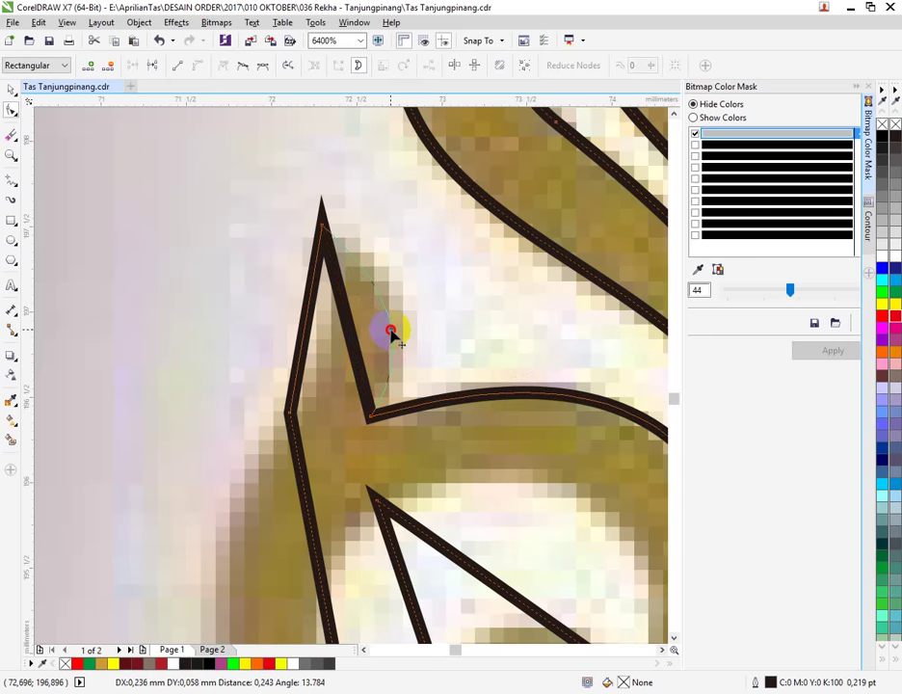
pyautogui.moveTo(390, 332); pyautogui.dragTo(392, 328)
# Step: Convert the scroll's long outer left segment to a curve and bow it outward along the scanned edge
pyautogui.scroll(-2, 388, 327)
pyautogui.scroll(1, 383, 463)
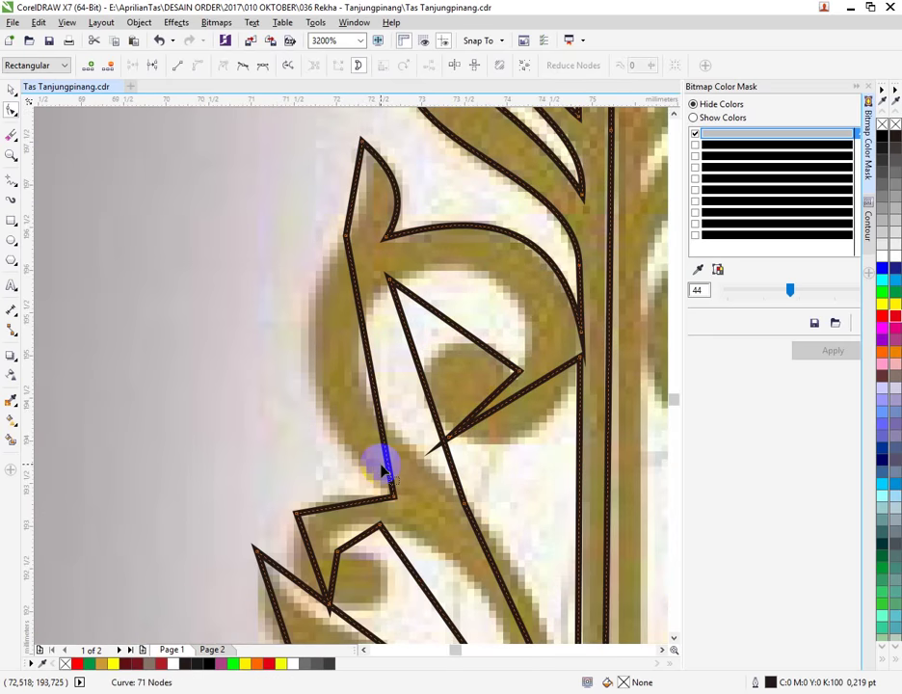
pyautogui.scroll(-1, 381, 424)
pyautogui.scroll(2, 349, 246)
pyautogui.scroll(-1, 364, 332)
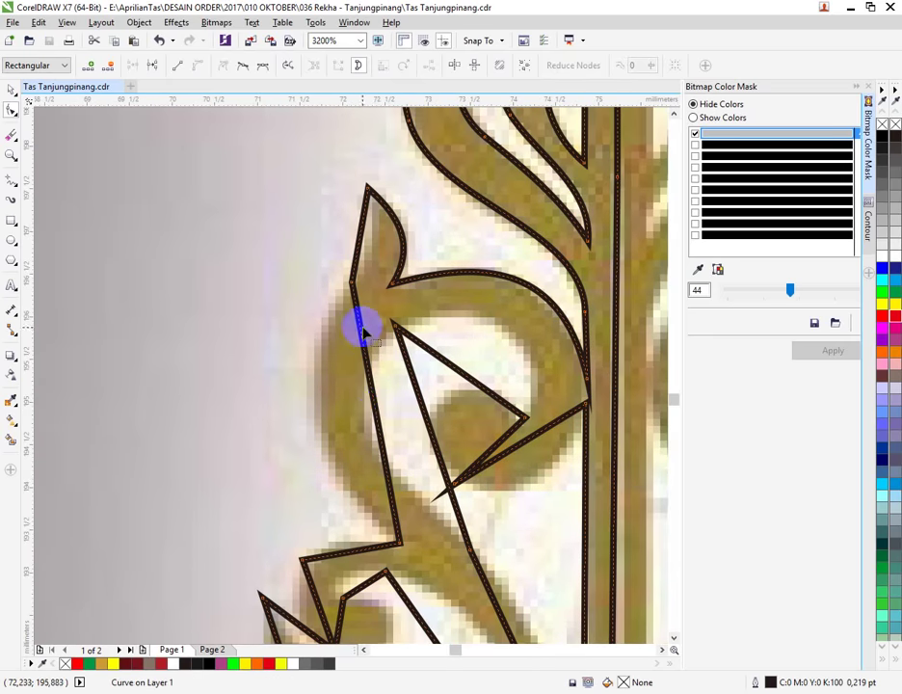
pyautogui.rightClick(377, 412)
pyautogui.click(412, 470)
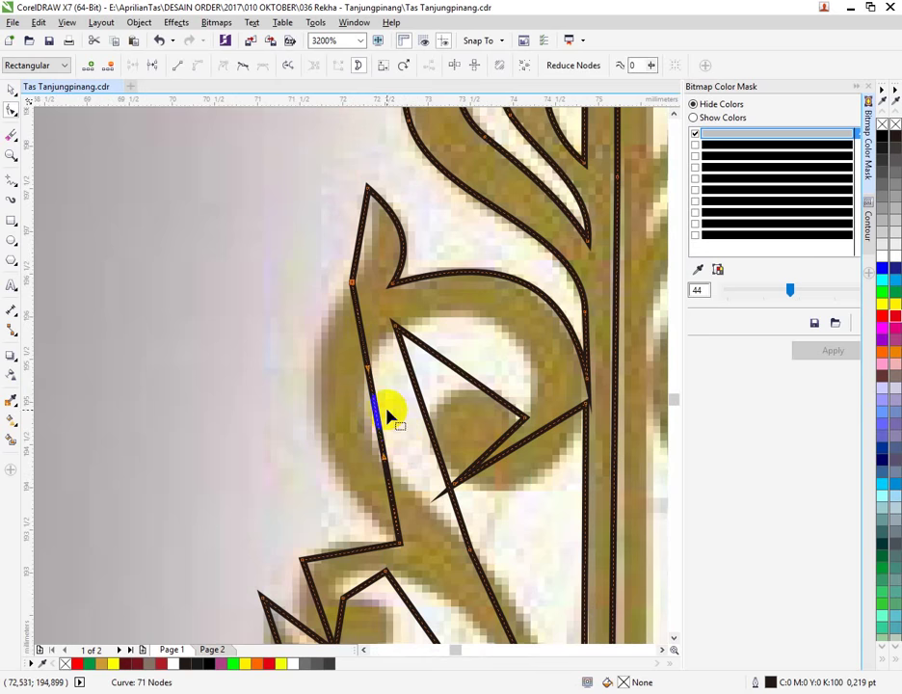
pyautogui.moveTo(378, 410); pyautogui.dragTo(318, 414)
# Step: Convert the small leaf's left segment to a curve, bend it inward, and smooth the node where it meets the scroll's outer edge
pyautogui.scroll(2, 366, 241)
pyautogui.rightClick(369, 217)
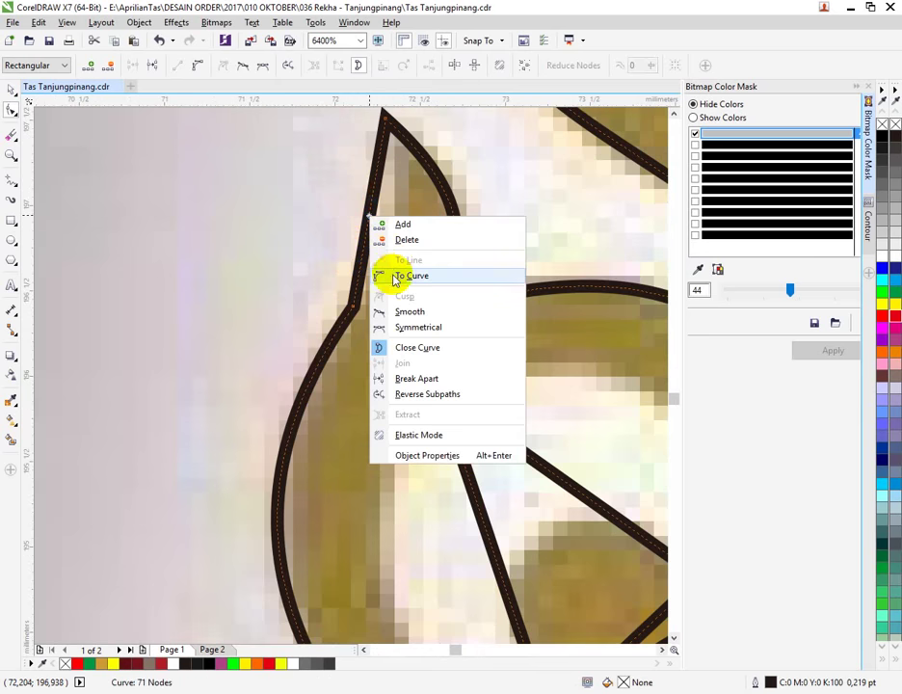
pyautogui.click(392, 276)
pyautogui.moveTo(372, 234); pyautogui.dragTo(391, 237)
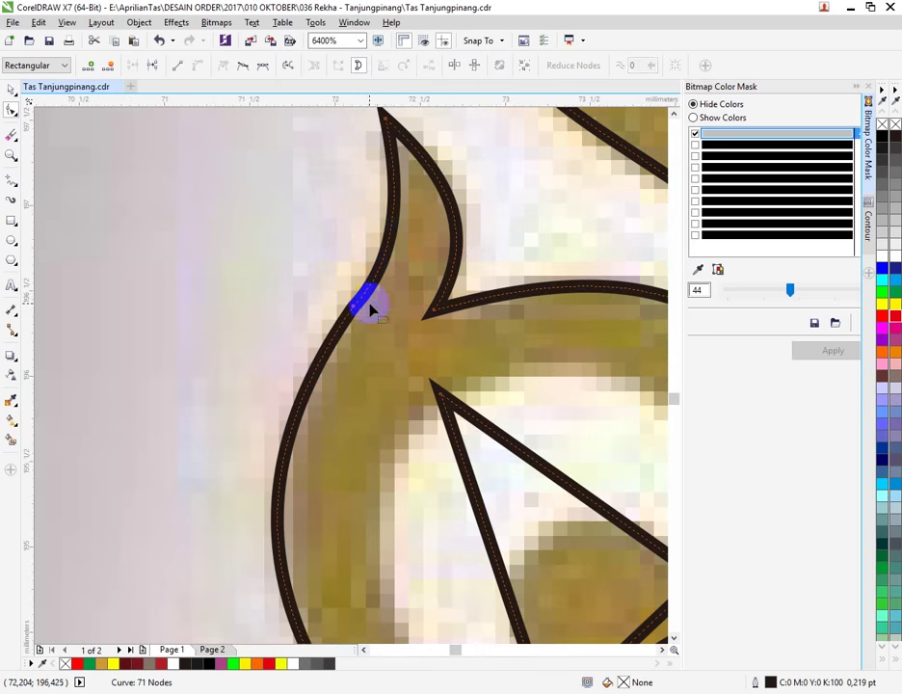
pyautogui.rightClick(355, 310)
pyautogui.click(381, 400)
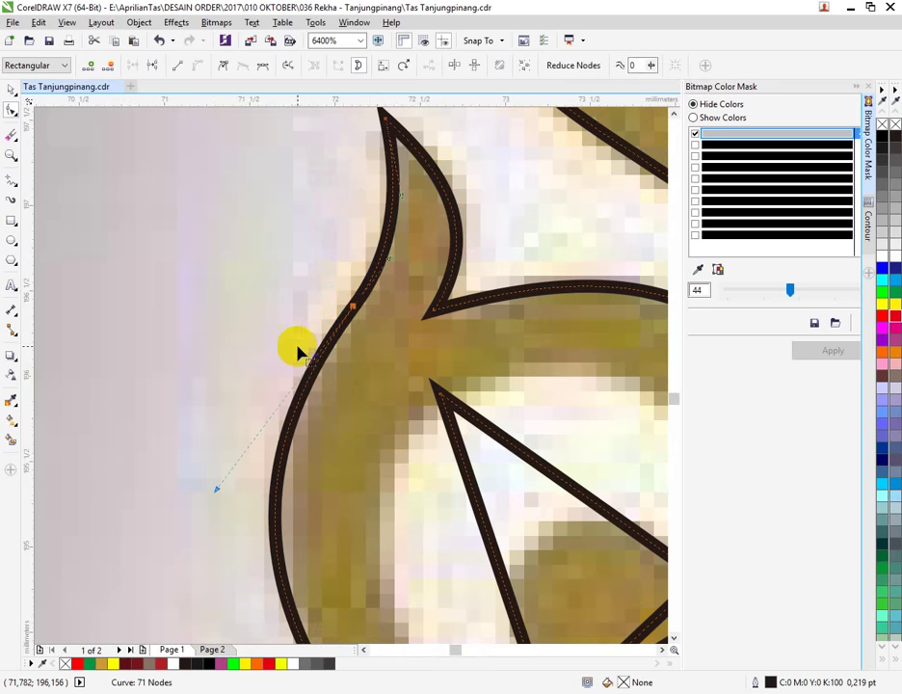
# Step: Move the node where the scroll's upper curve meets the stem slightly so it lines up with the stem's edge
pyautogui.scroll(-2, 299, 349)
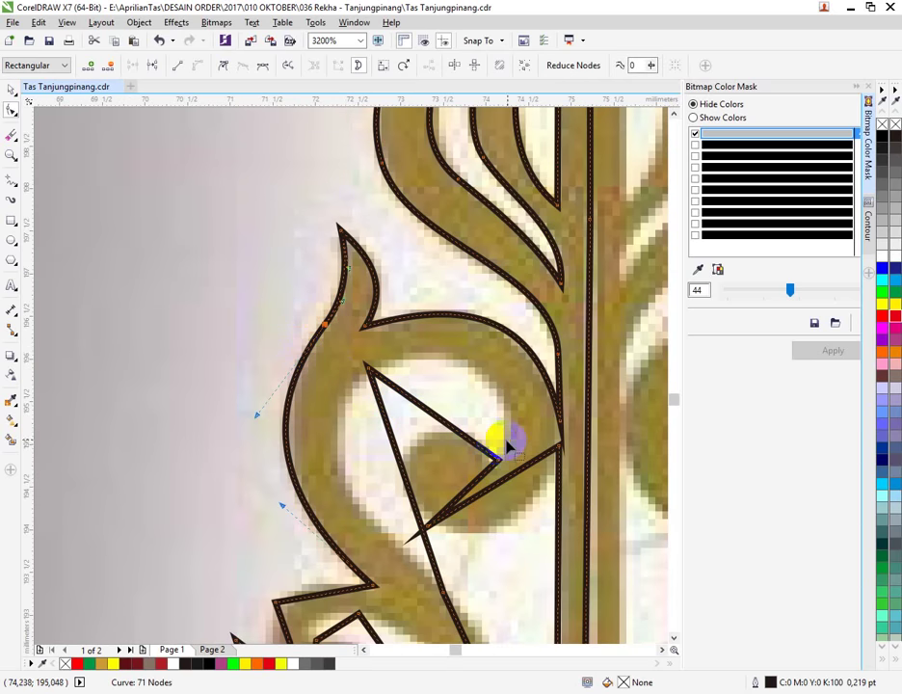
pyautogui.scroll(2, 586, 429)
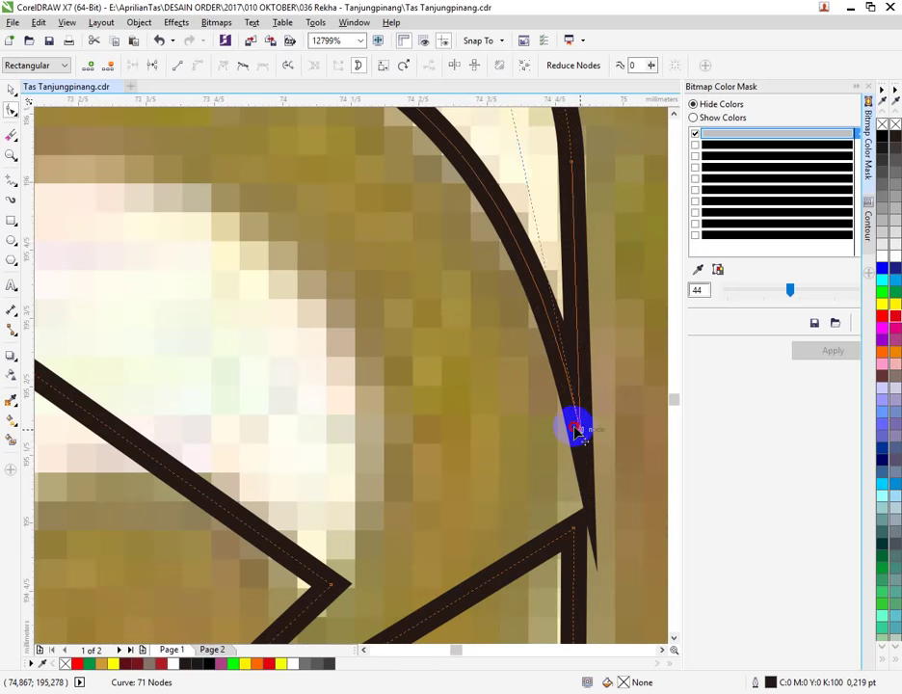
pyautogui.moveTo(576, 430); pyautogui.dragTo(570, 425)
pyautogui.scroll(-2, 575, 429)
pyautogui.scroll(1, 576, 414)
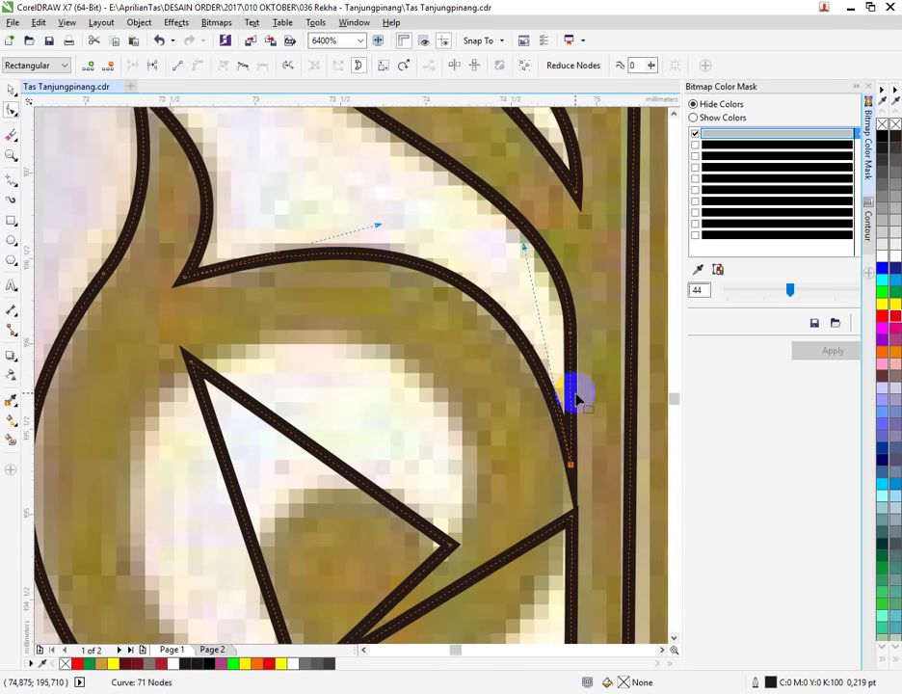
# Step: Adjust the handles of the scroll's outer upper curve between the small leaf and the stem to follow the scanned edge
pyautogui.scroll(-1, 448, 409)
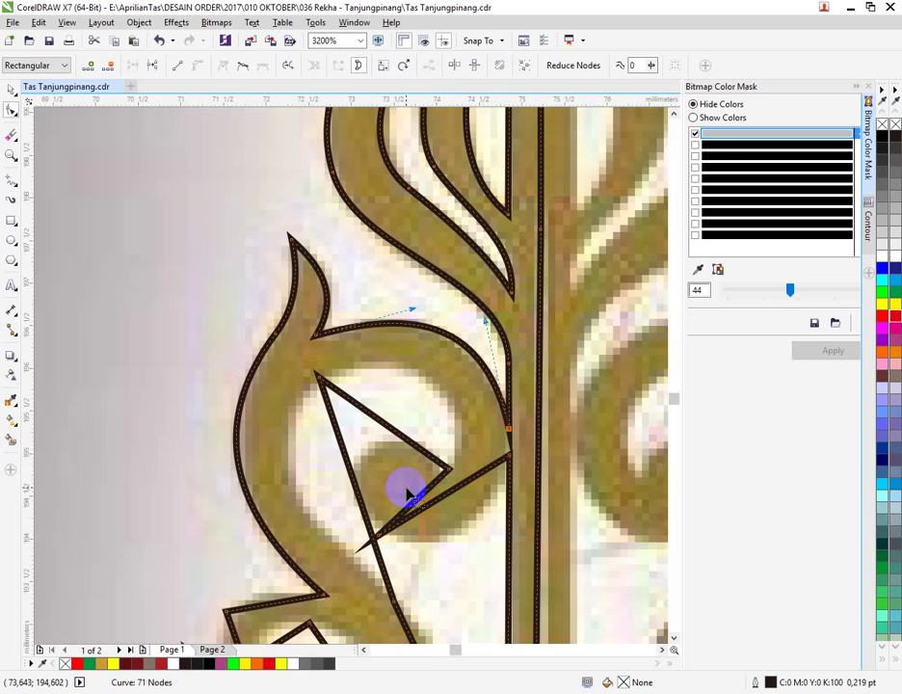
pyautogui.click(364, 482)
pyautogui.moveTo(410, 309); pyautogui.dragTo(402, 314)
pyautogui.click(468, 328)
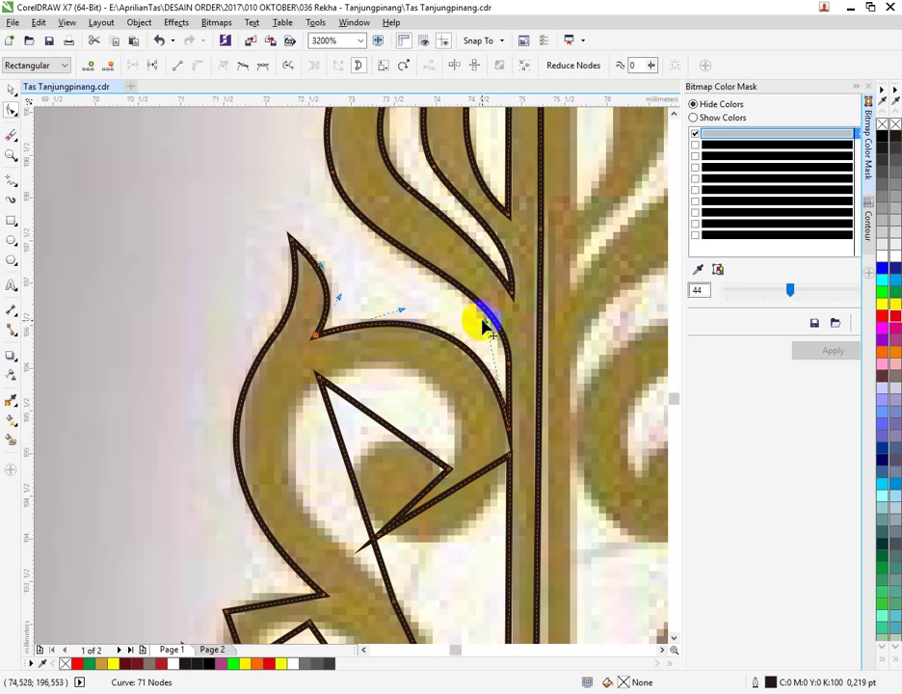
pyautogui.moveTo(484, 325); pyautogui.dragTo(489, 333)
pyautogui.scroll(-1, 419, 416)
pyautogui.click(407, 470)
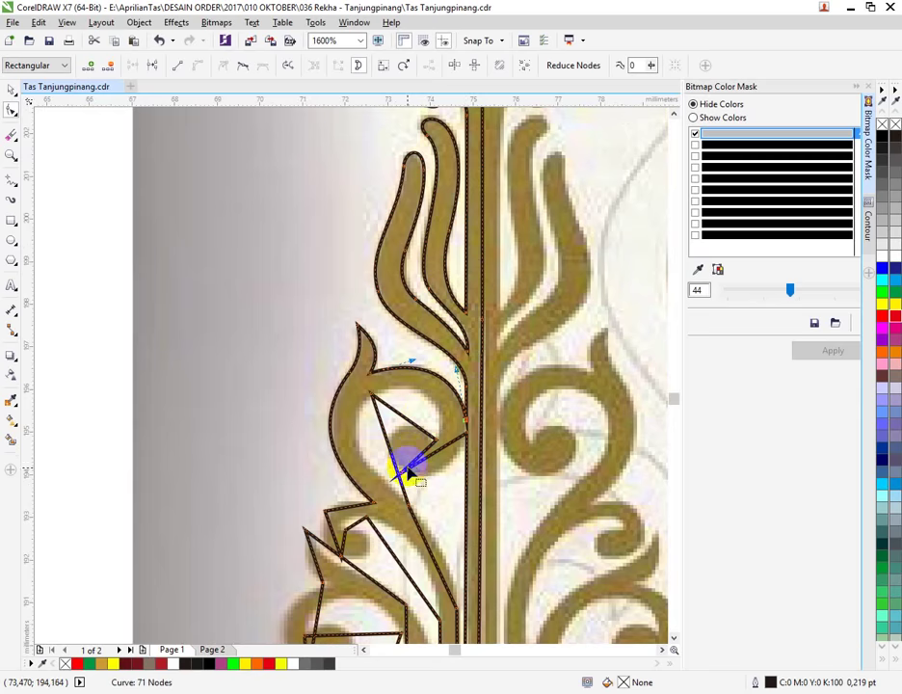
# Step: Convert the scroll's inner upper segment to a curve and bow it up and outward along the scanned inner edge
pyautogui.scroll(1, 368, 487)
pyautogui.click(408, 366)
pyautogui.click(429, 345)
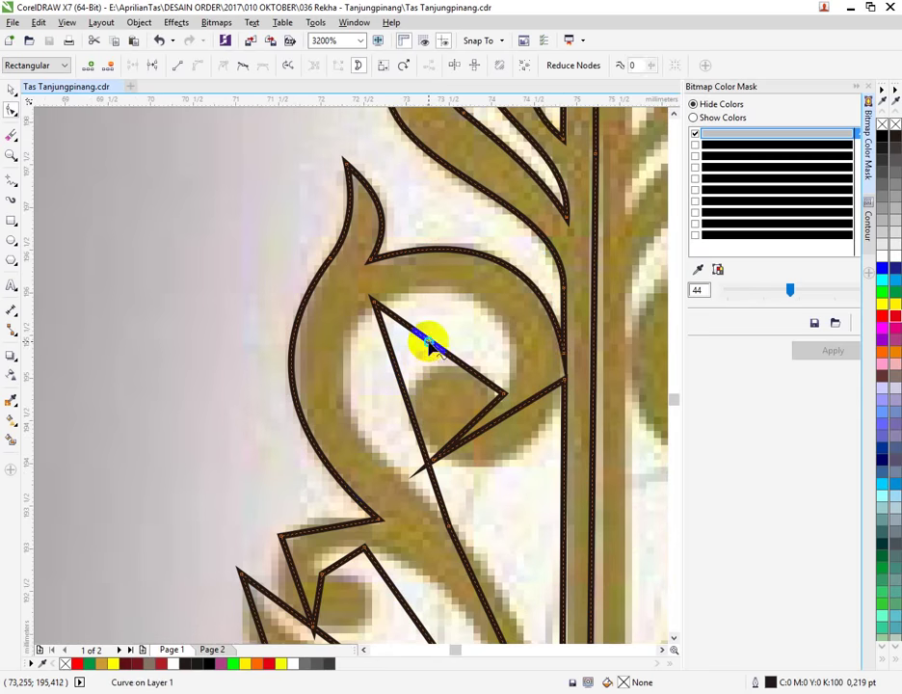
pyautogui.rightClick(429, 345)
pyautogui.click(447, 399)
pyautogui.moveTo(453, 357); pyautogui.dragTo(533, 305)
pyautogui.click(503, 395)
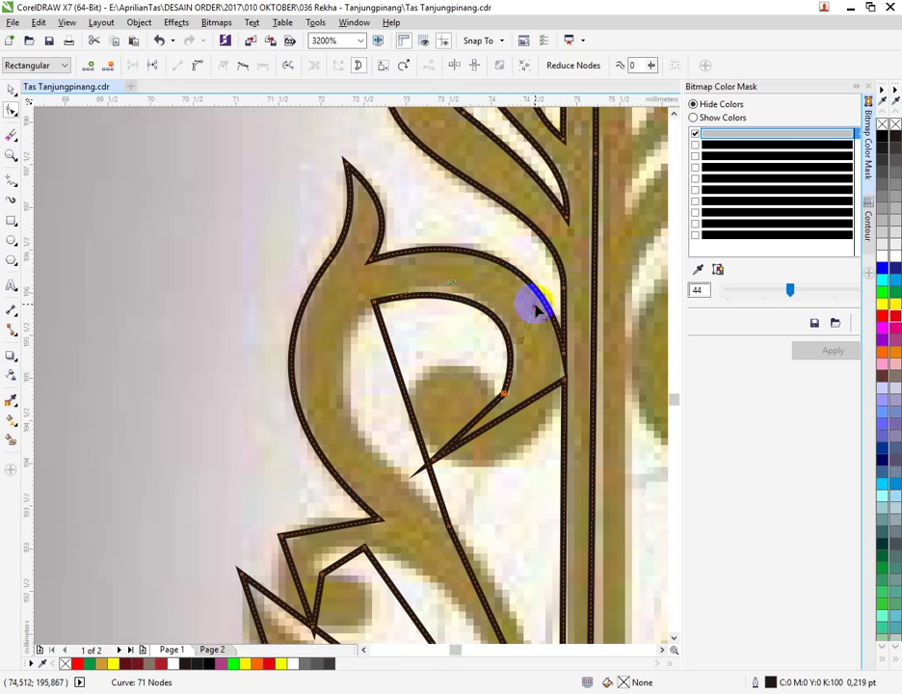
pyautogui.click(452, 283)
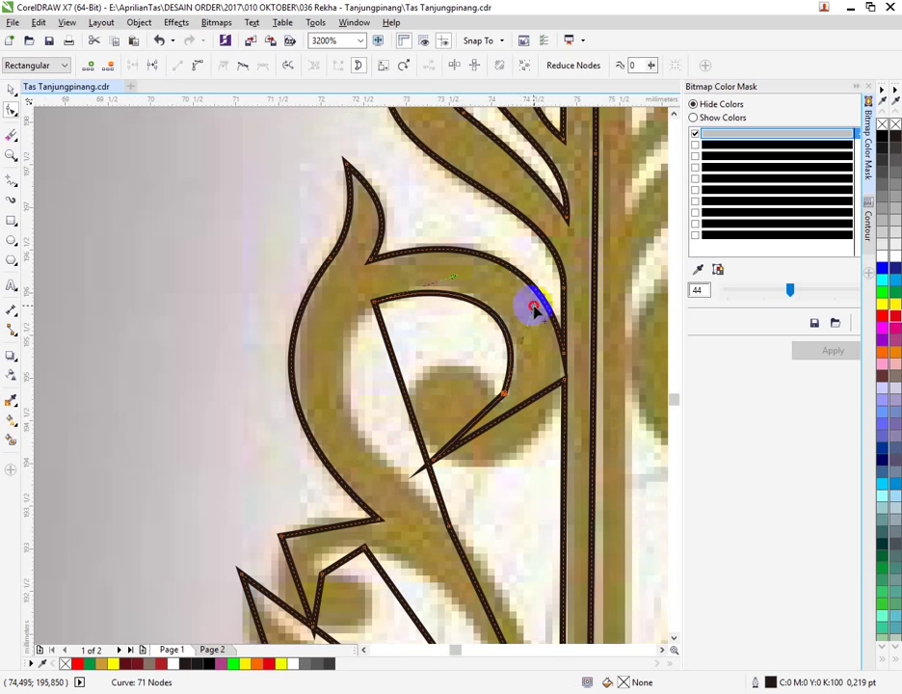
# Step: Convert the scroll's inner left segment to a curve and bow it outward along the scanned inner edge
pyautogui.scroll(-1, 462, 404)
pyautogui.scroll(1, 448, 463)
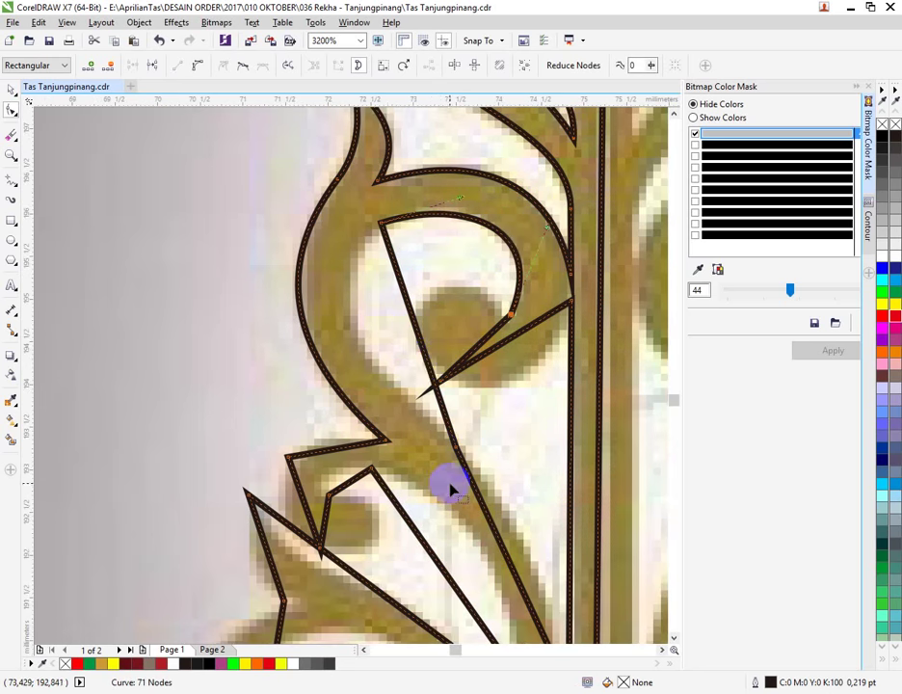
pyautogui.rightClick(411, 329)
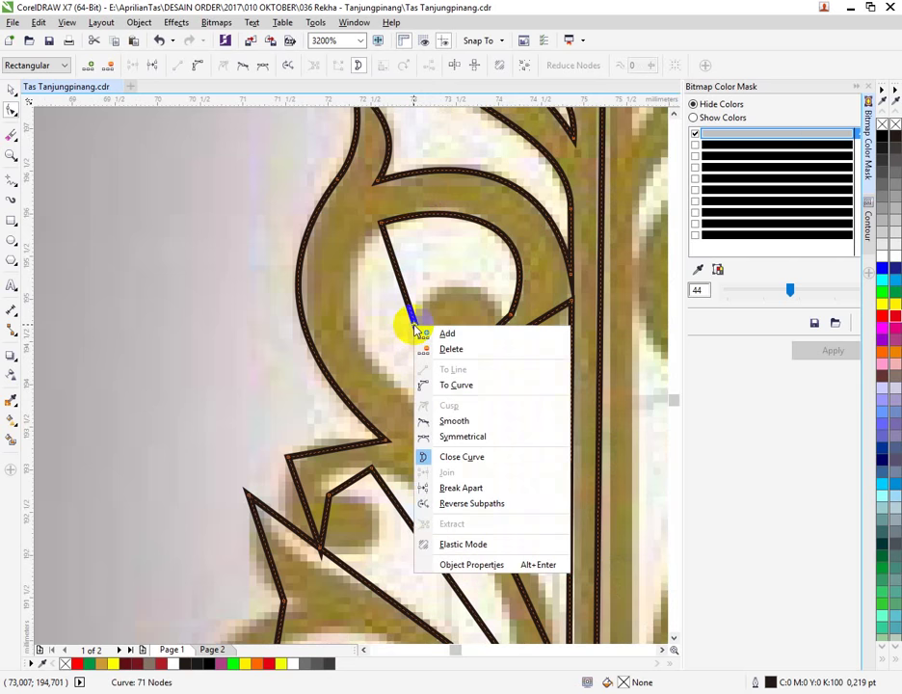
pyautogui.click(439, 382)
pyautogui.moveTo(408, 304); pyautogui.dragTo(296, 327)
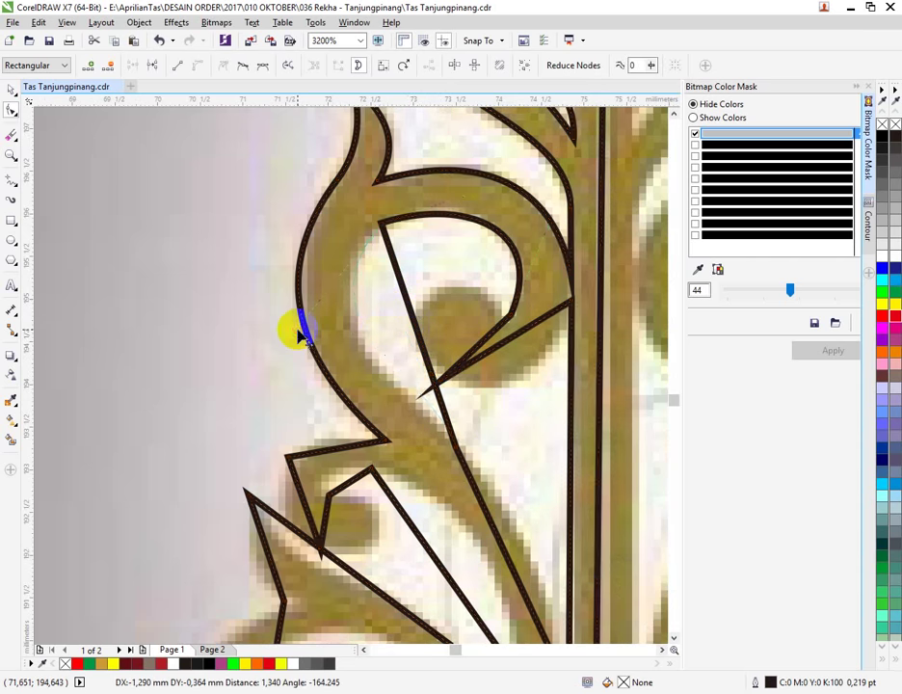
pyautogui.moveTo(435, 382); pyautogui.dragTo(399, 396)
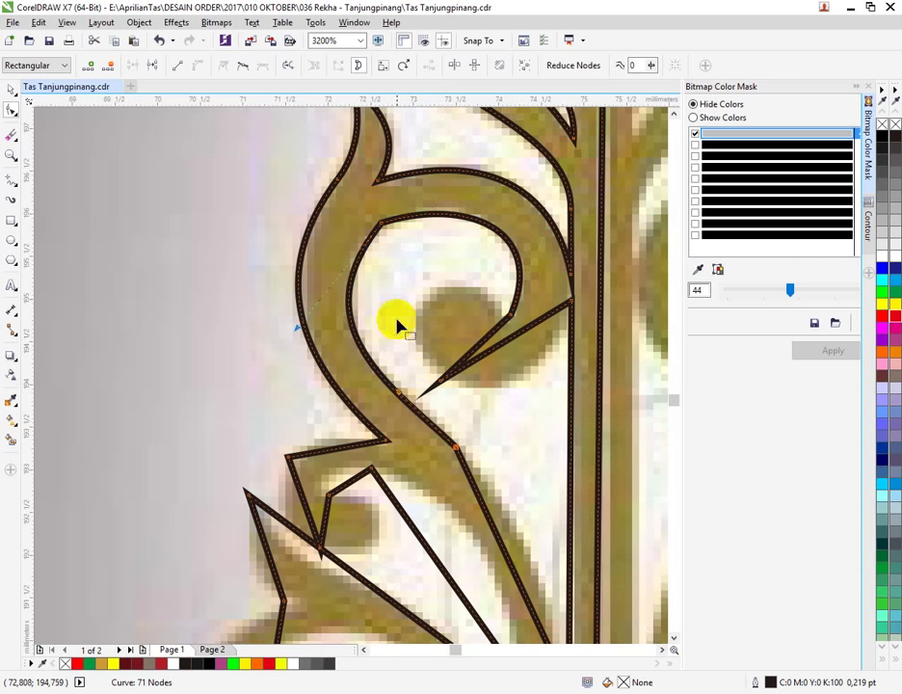
# Step: Smooth the node joining the scroll's inner left and upper curves and adjust its handles to fit the scan
pyautogui.rightClick(383, 228)
pyautogui.click(379, 231)
pyautogui.rightClick(381, 229)
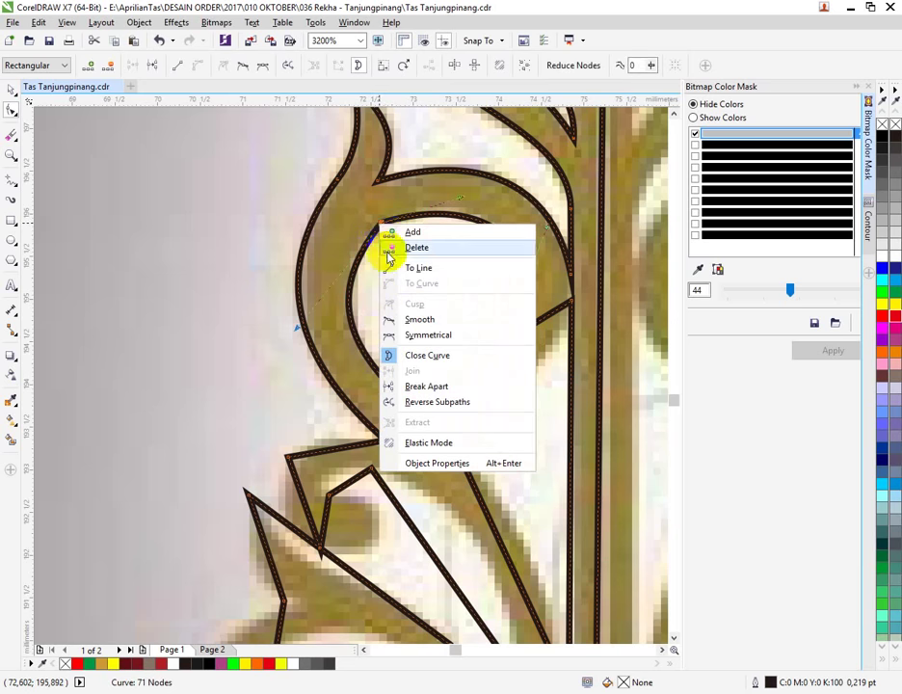
pyautogui.click(409, 318)
pyautogui.click(447, 185)
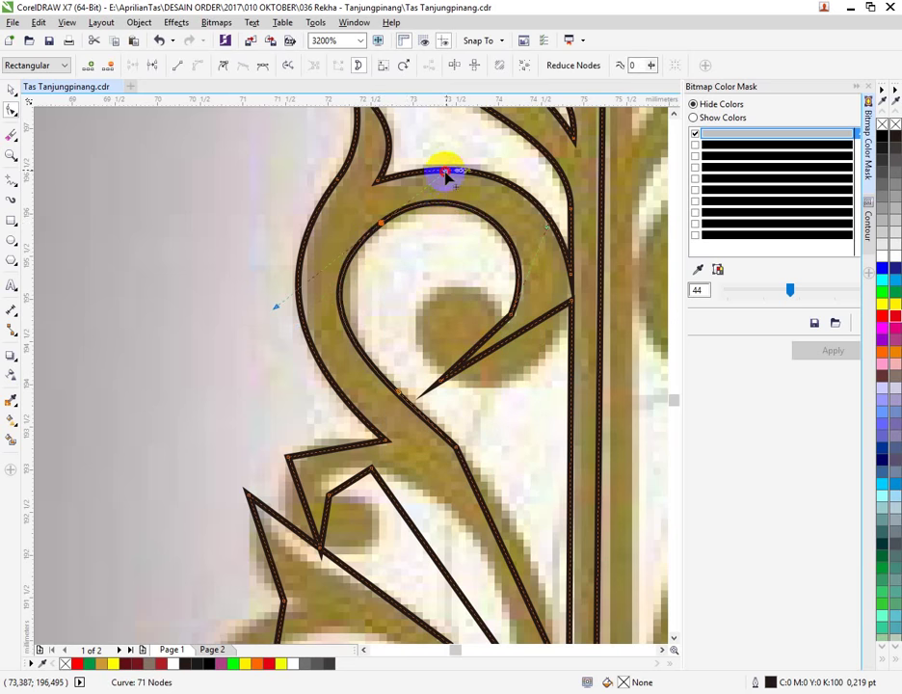
pyautogui.click(301, 310)
pyautogui.moveTo(282, 318); pyautogui.dragTo(294, 312)
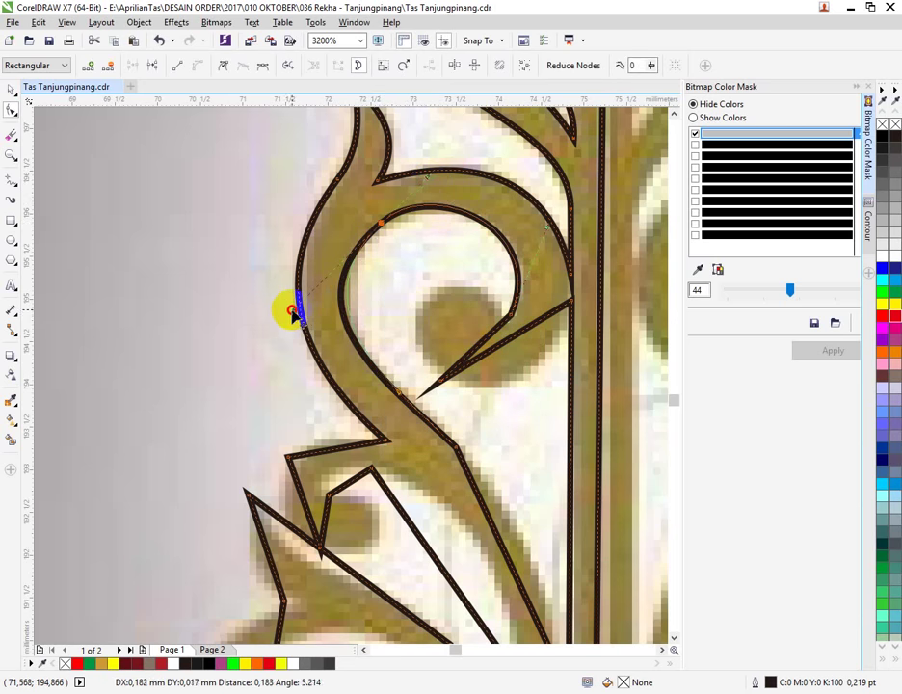
pyautogui.click(423, 199)
pyautogui.moveTo(429, 185); pyautogui.dragTo(426, 186)
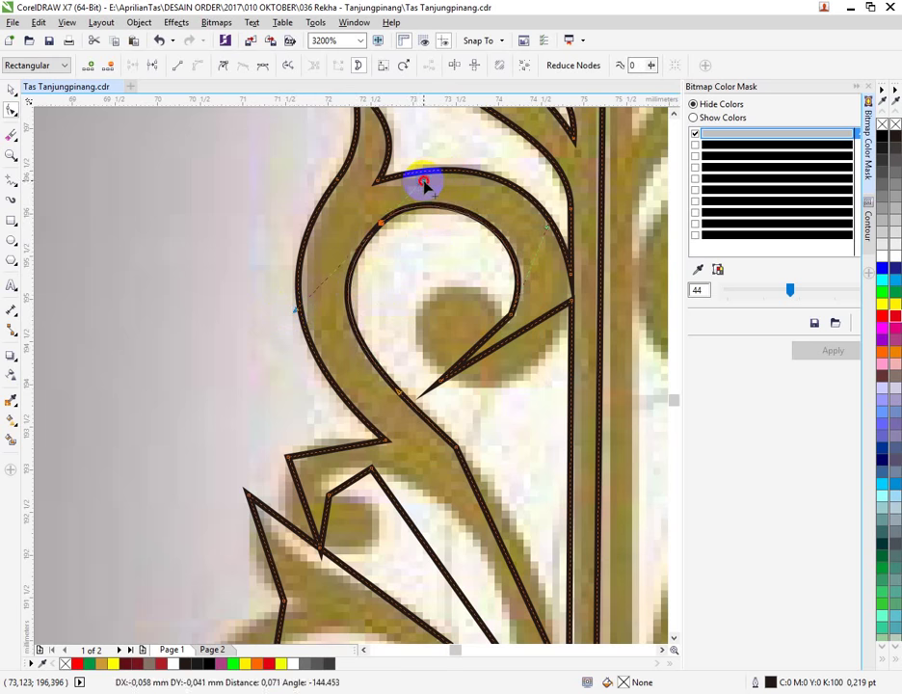
pyautogui.click(508, 323)
pyautogui.click(461, 361)
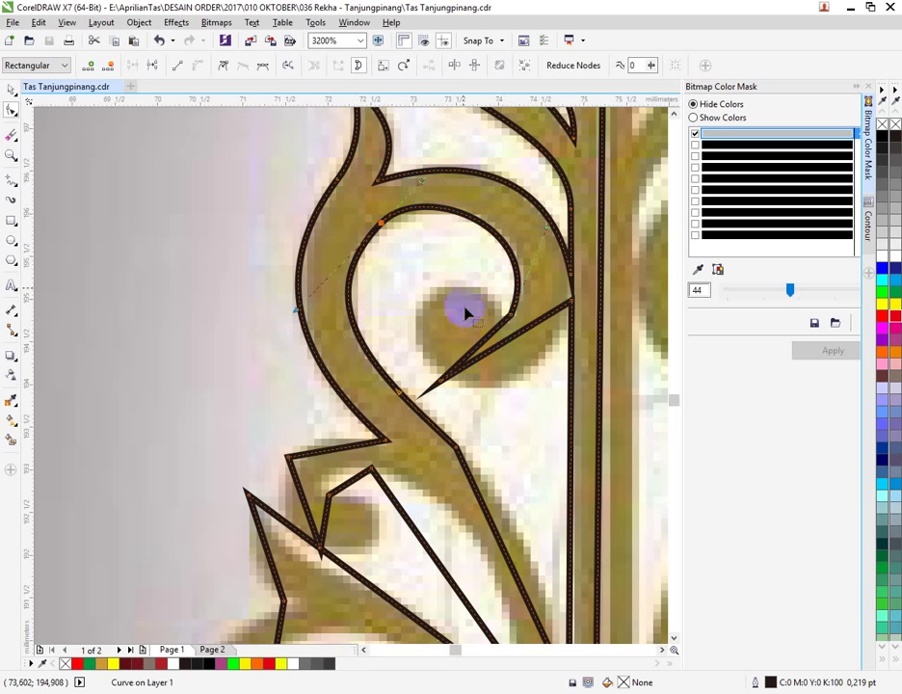
# Step: Shorten the handle of the scroll's outer upper curve at the base of the small leaf
pyautogui.click(383, 179)
pyautogui.moveTo(463, 155)
pyautogui.mouseDown()
pyautogui.moveTo(451, 146)
pyautogui.moveTo(450, 154)
pyautogui.mouseUp()
pyautogui.scroll(-2, 450, 160)
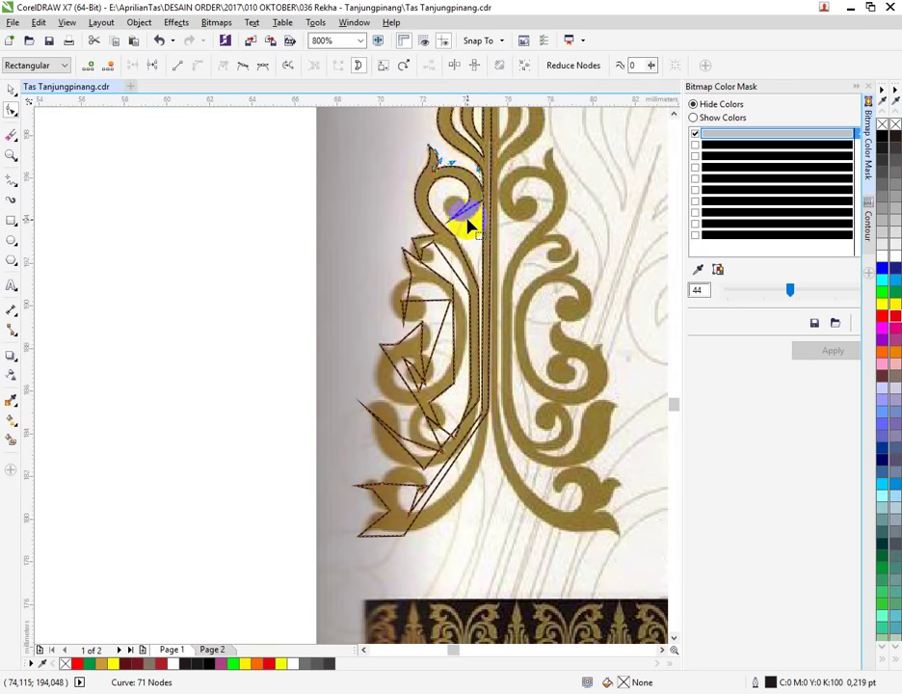
# Step: Convert the upper segment of the scroll's round tip to a curve and wrap it around the scanned tip, shifting its lower node slightly
pyautogui.scroll(3, 447, 191)
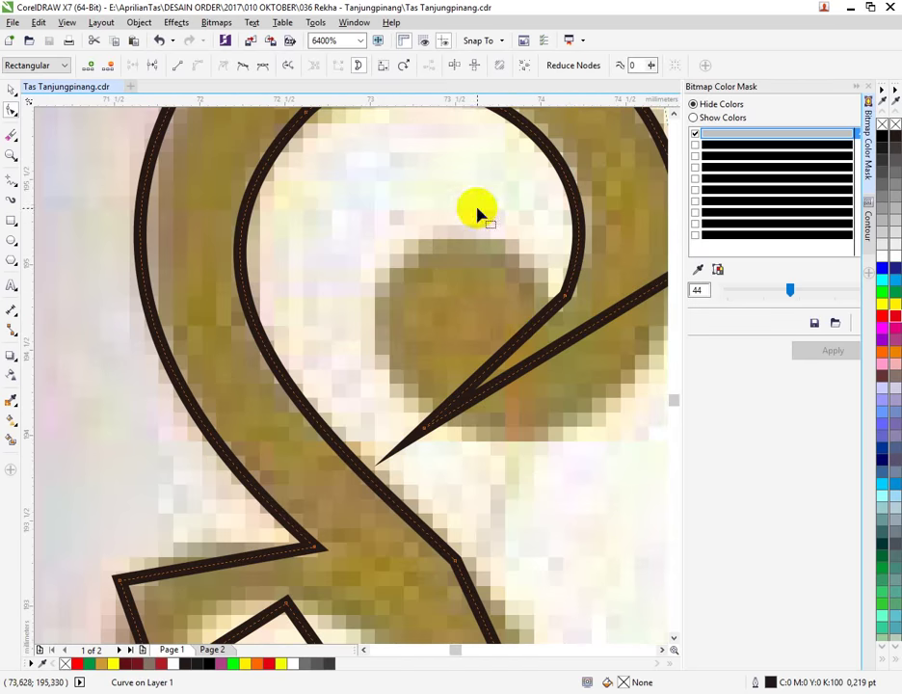
pyautogui.rightClick(547, 314)
pyautogui.click(565, 375)
pyautogui.moveTo(471, 386); pyautogui.dragTo(327, 291)
pyautogui.moveTo(424, 427)
pyautogui.mouseDown()
pyautogui.moveTo(416, 429)
pyautogui.moveTo(438, 427)
pyautogui.mouseUp()
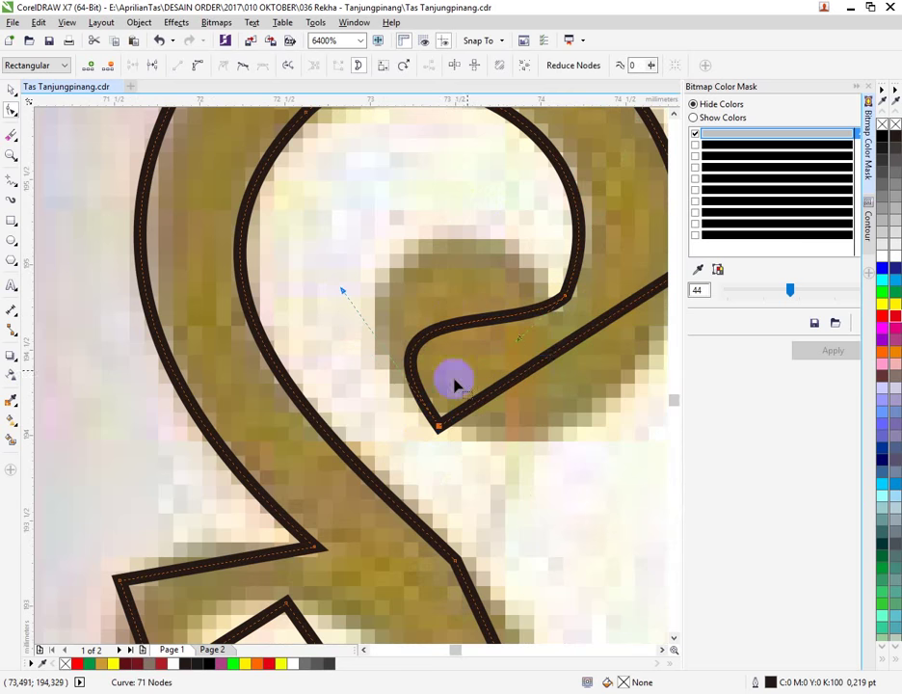
pyautogui.moveTo(520, 339); pyautogui.dragTo(408, 156)
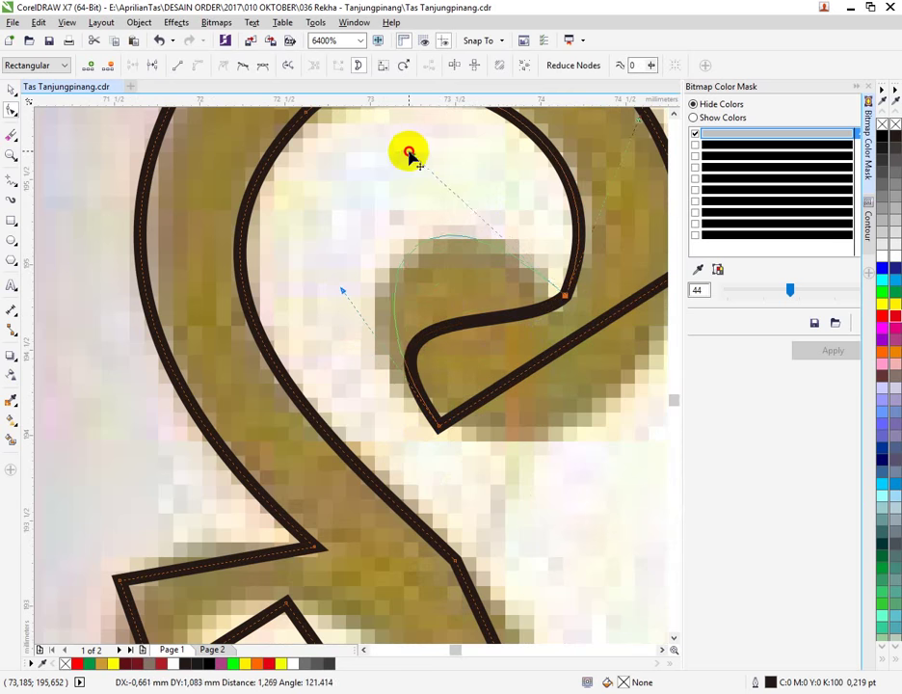
pyautogui.moveTo(342, 291); pyautogui.dragTo(306, 331)
# Step: Move the node where the scroll's inner curve meets the round tip and adjust the inner curve's handle there
pyautogui.scroll(-3, 403, 256)
pyautogui.scroll(3, 419, 338)
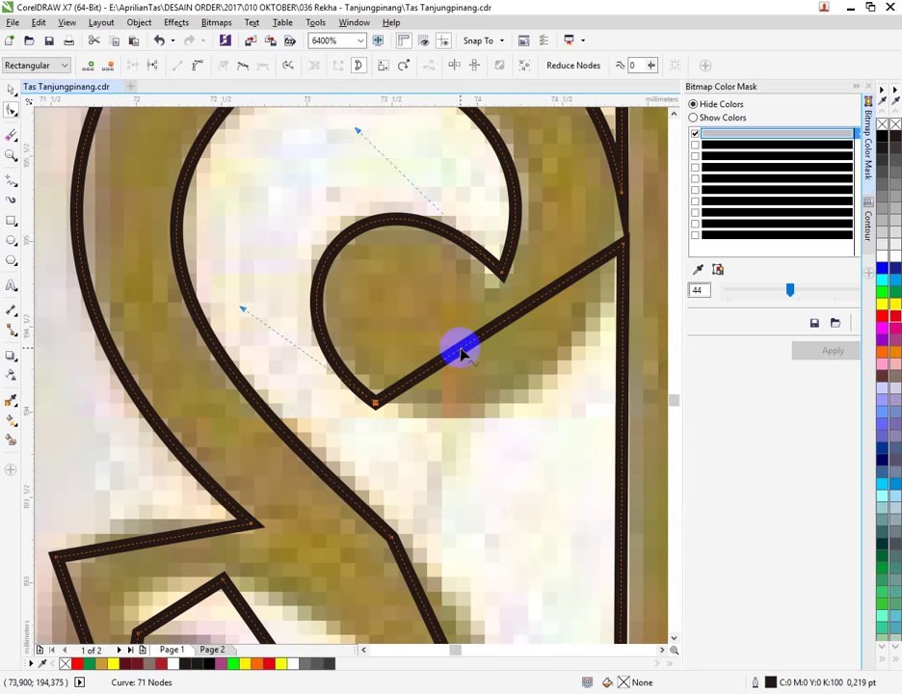
pyautogui.moveTo(499, 275); pyautogui.dragTo(494, 281)
pyautogui.scroll(-1, 499, 279)
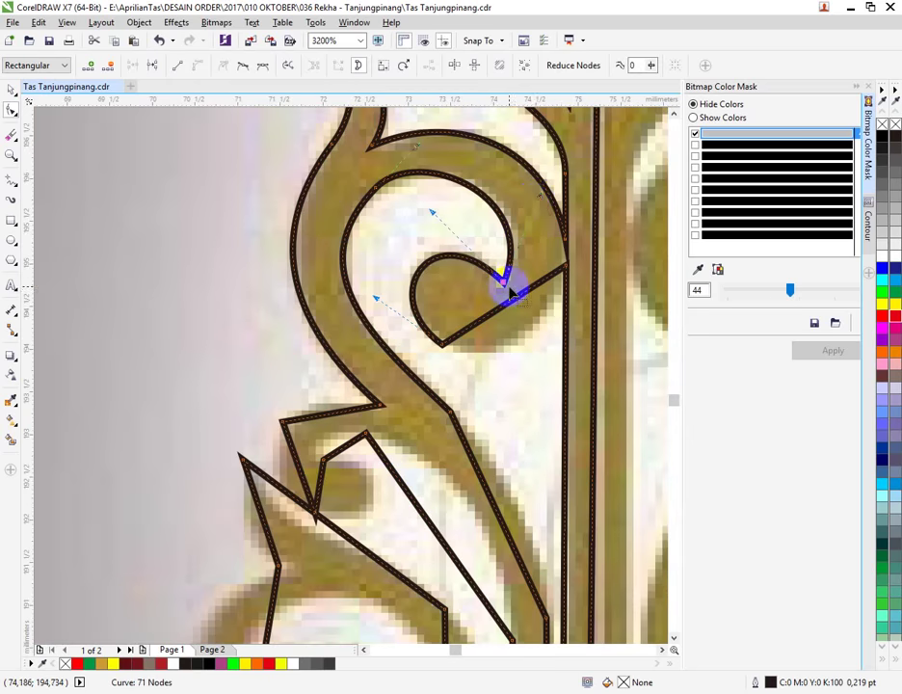
pyautogui.moveTo(541, 195); pyautogui.dragTo(555, 204)
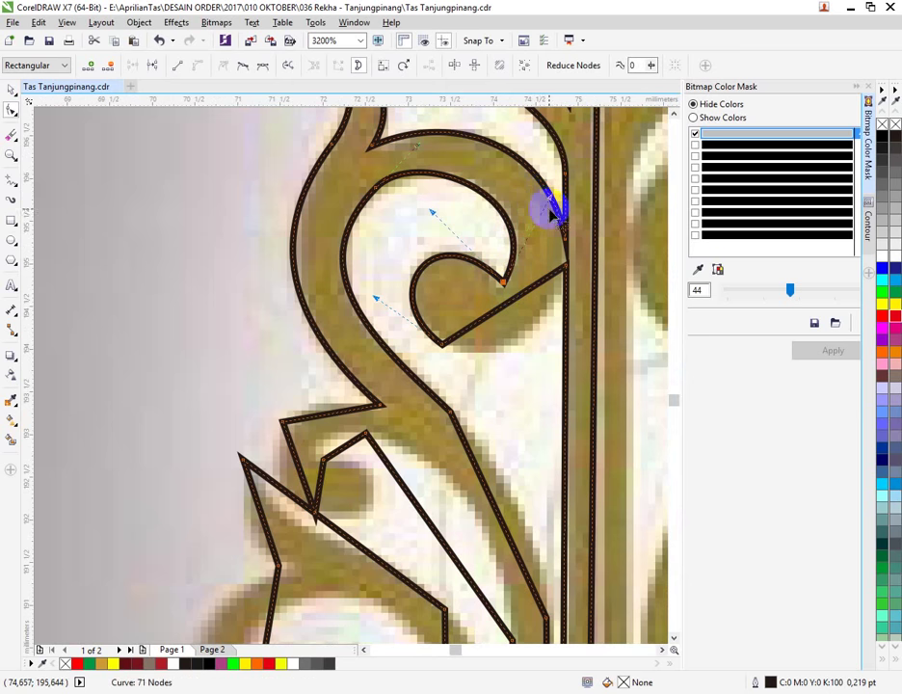
pyautogui.doubleClick(376, 195)
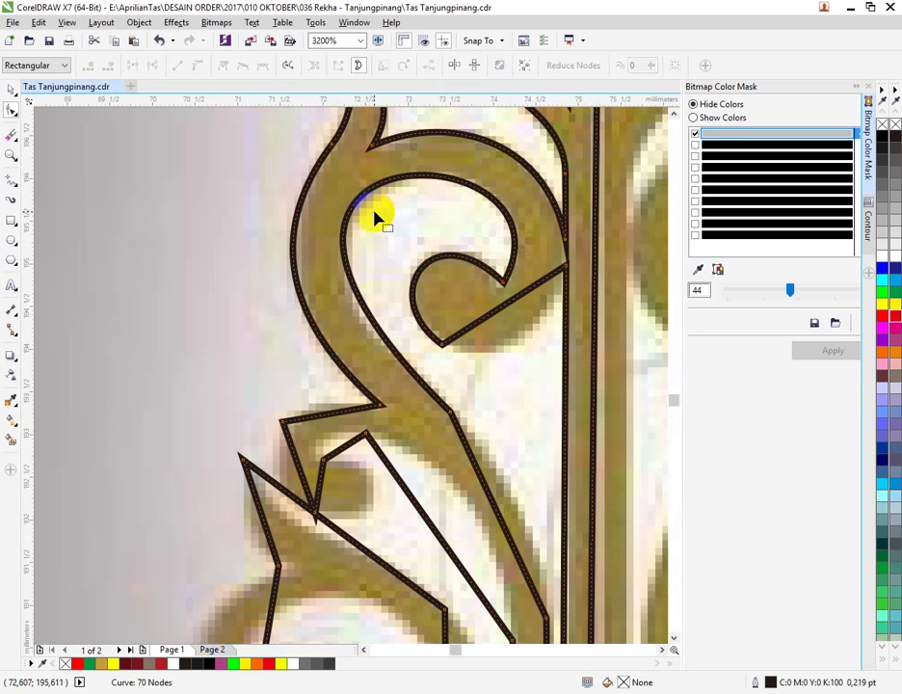
pyautogui.hotkey('ctrl', 'z')
pyautogui.rightClick(376, 196)
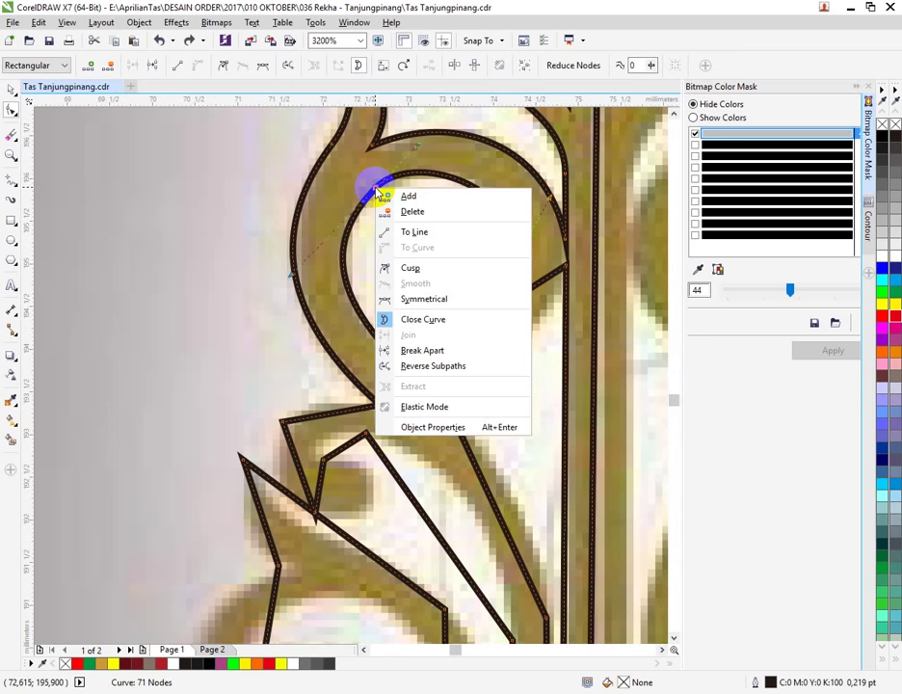
pyautogui.click(395, 178)
pyautogui.moveTo(416, 153); pyautogui.dragTo(406, 154)
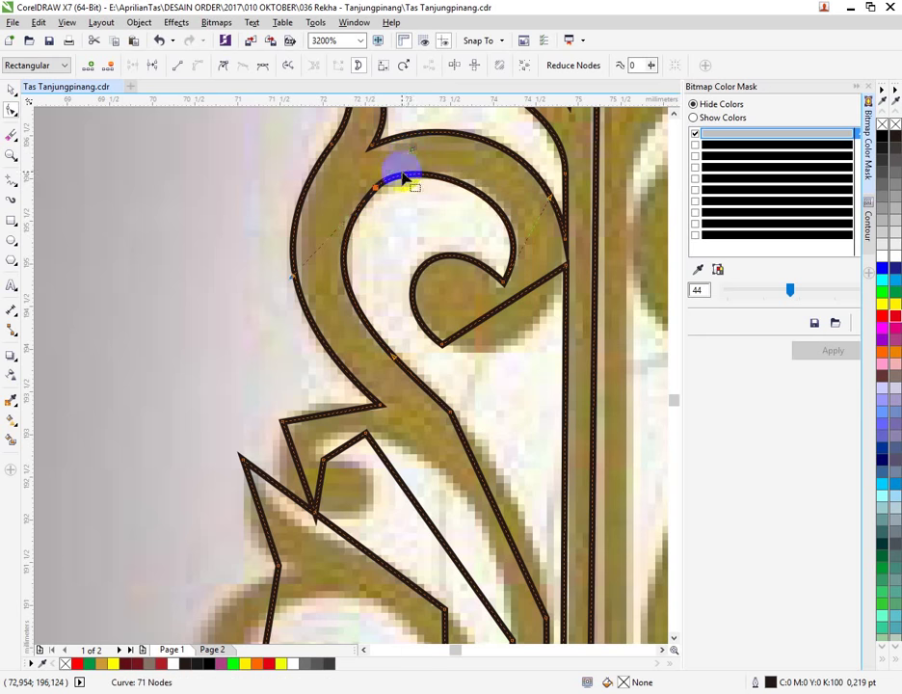
# Step: Replace the upper-left node of the scroll's inner curve with a new one and adjust the curve's handles to match the scan
pyautogui.click(294, 276)
pyautogui.moveTo(293, 276); pyautogui.dragTo(288, 270)
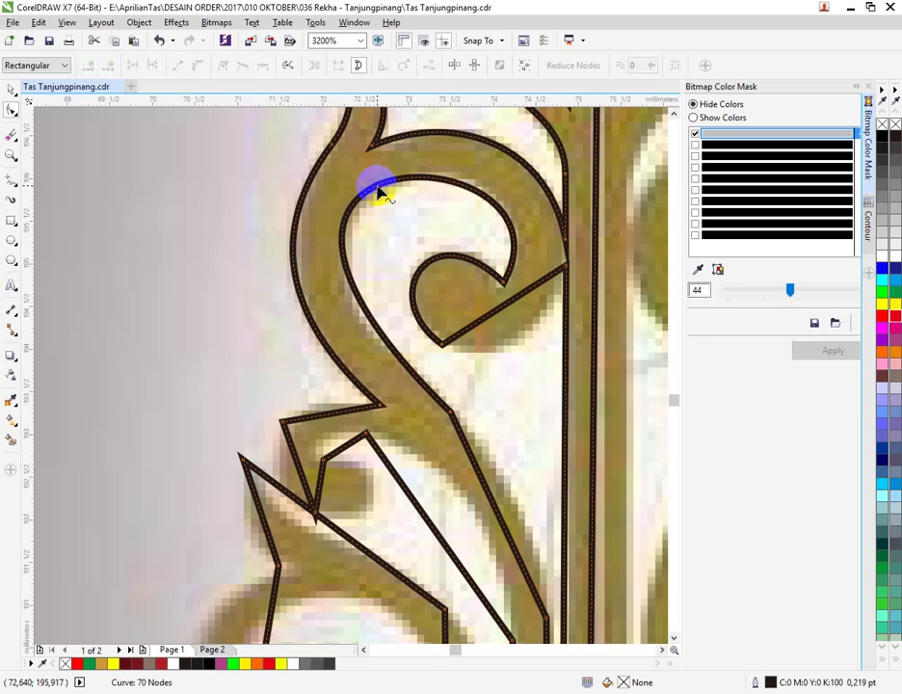
pyautogui.click(323, 299)
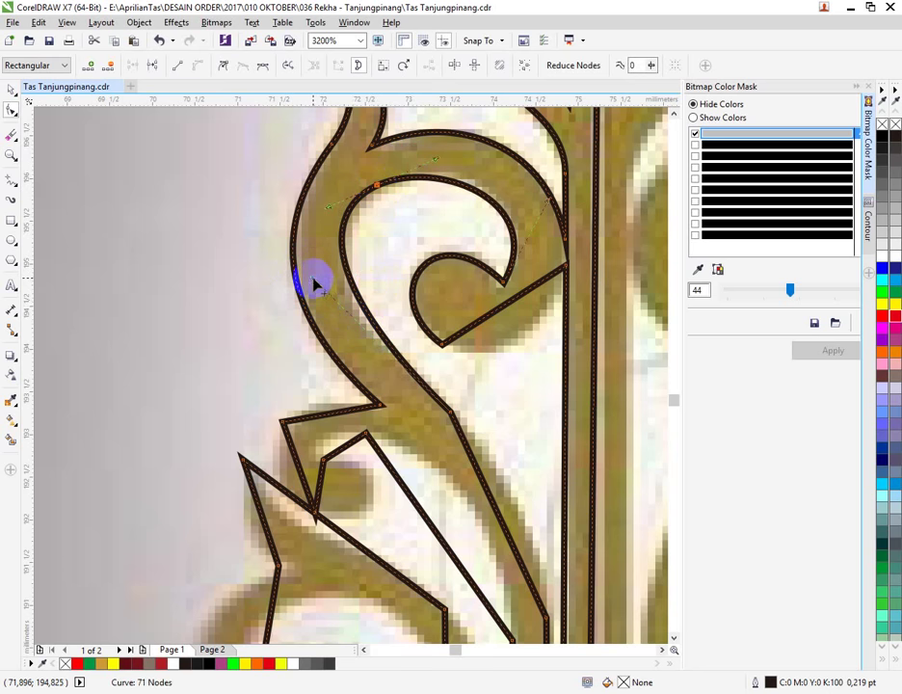
pyautogui.click(316, 316)
pyautogui.click(506, 270)
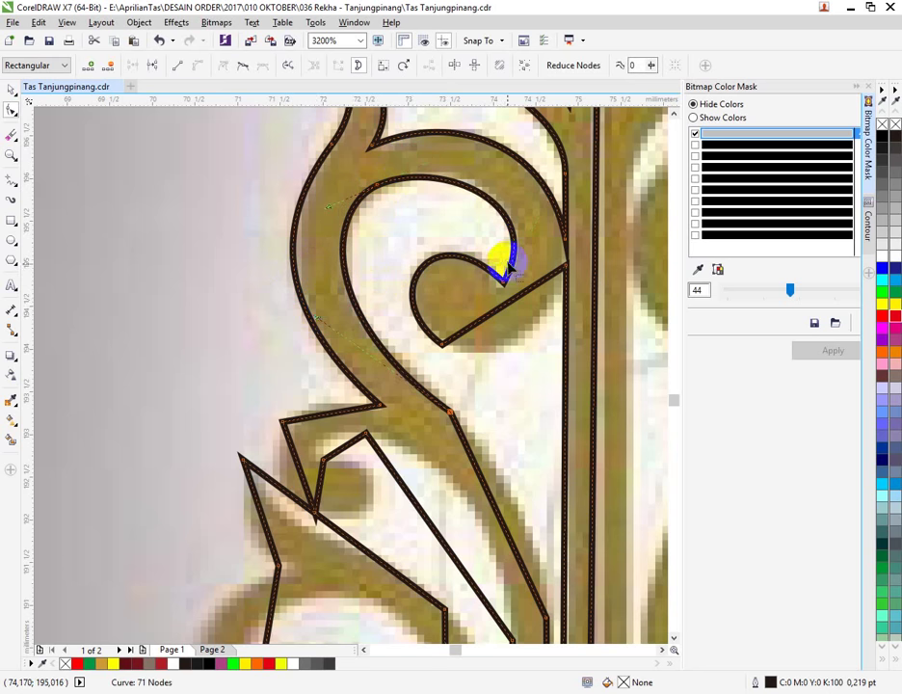
pyautogui.moveTo(507, 285); pyautogui.dragTo(533, 239)
# Step: Convert the scroll's lower segment from the stem to the round tip to a curve, bow it downward, and smooth the tip's lower node
pyautogui.click(504, 320)
pyautogui.rightClick(505, 316)
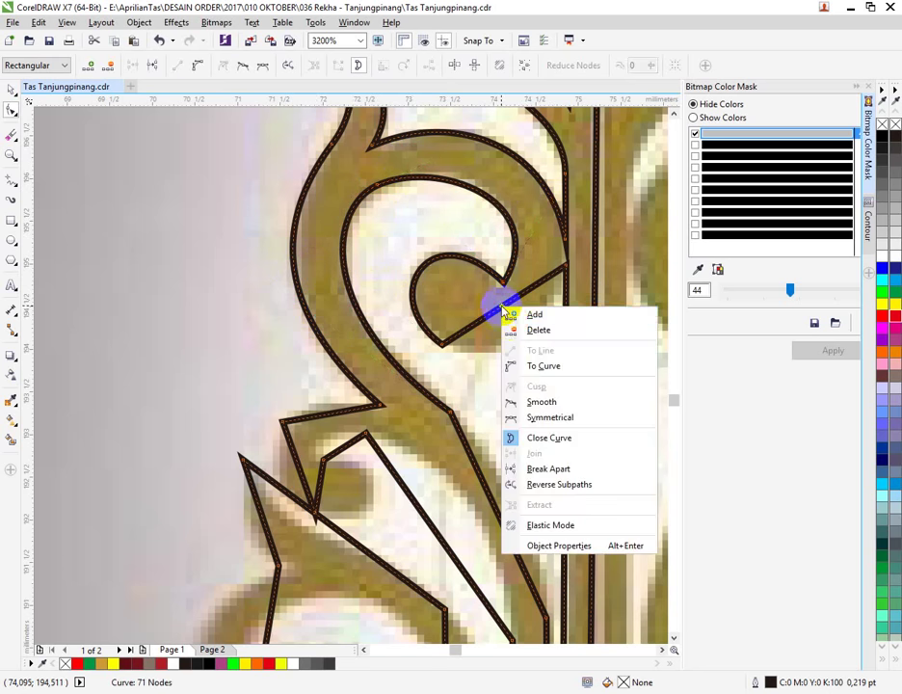
pyautogui.click(523, 362)
pyautogui.moveTo(506, 316); pyautogui.dragTo(516, 346)
pyautogui.click(443, 345)
pyautogui.rightClick(442, 345)
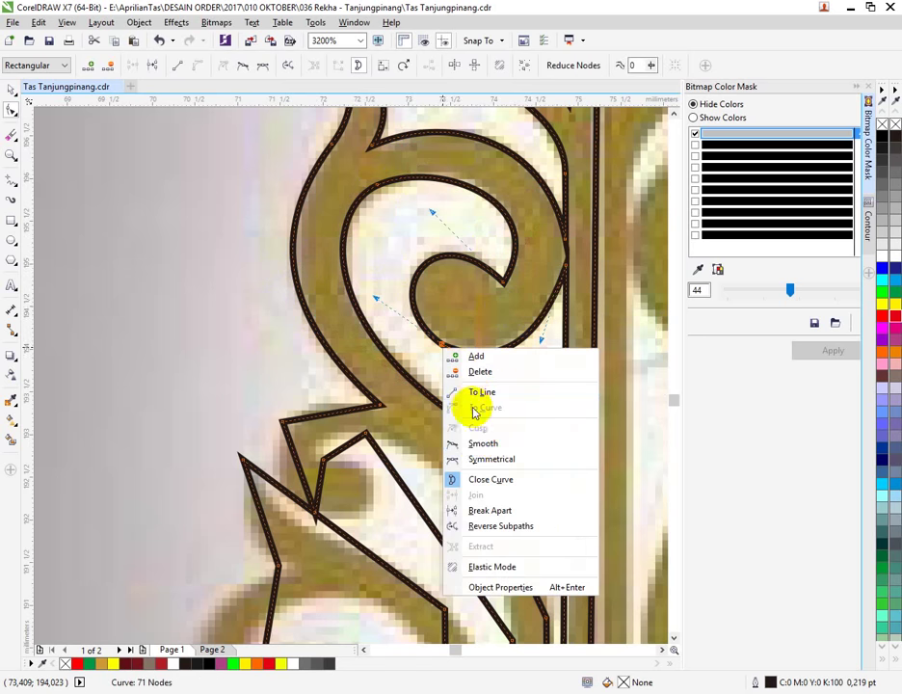
pyautogui.click(478, 443)
pyautogui.moveTo(496, 378); pyautogui.dragTo(488, 369)
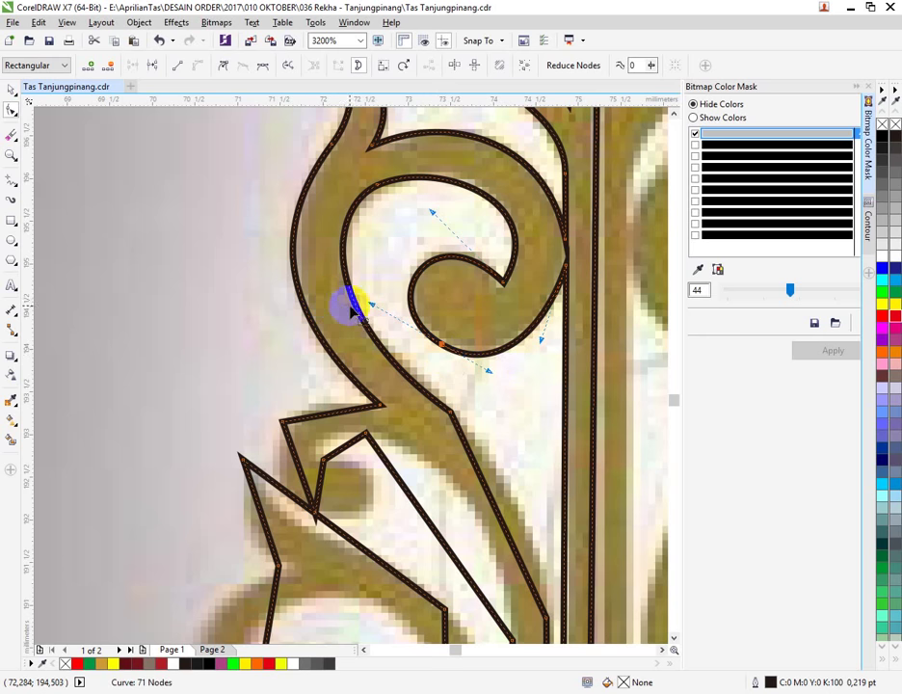
# Step: Convert the branch's right segment below the scroll to a curve, bow it outward along the scan, and smooth its lower node
pyautogui.scroll(-2, 352, 308)
pyautogui.scroll(2, 499, 412)
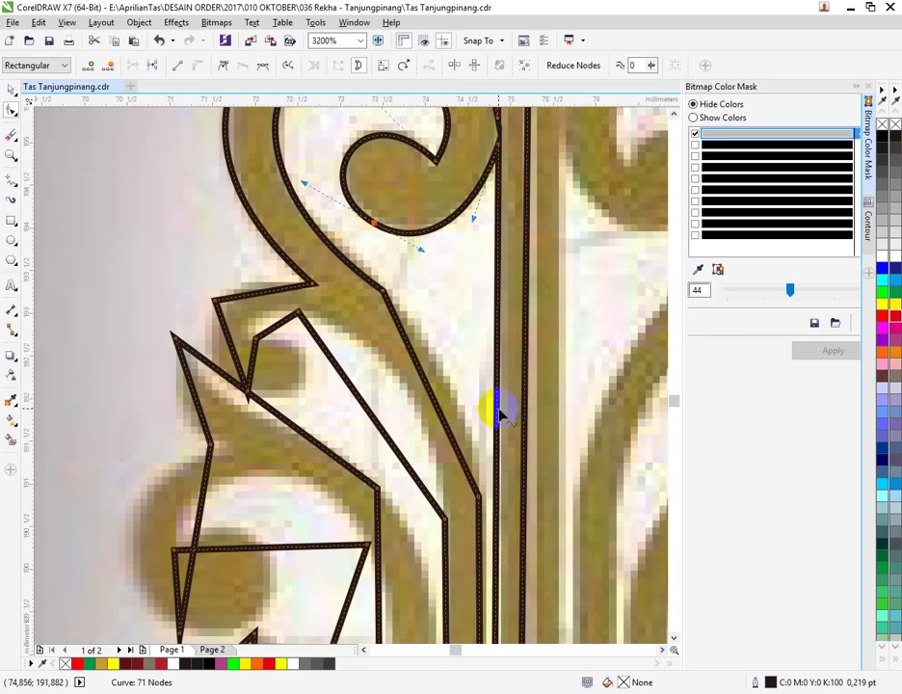
pyautogui.click(420, 389)
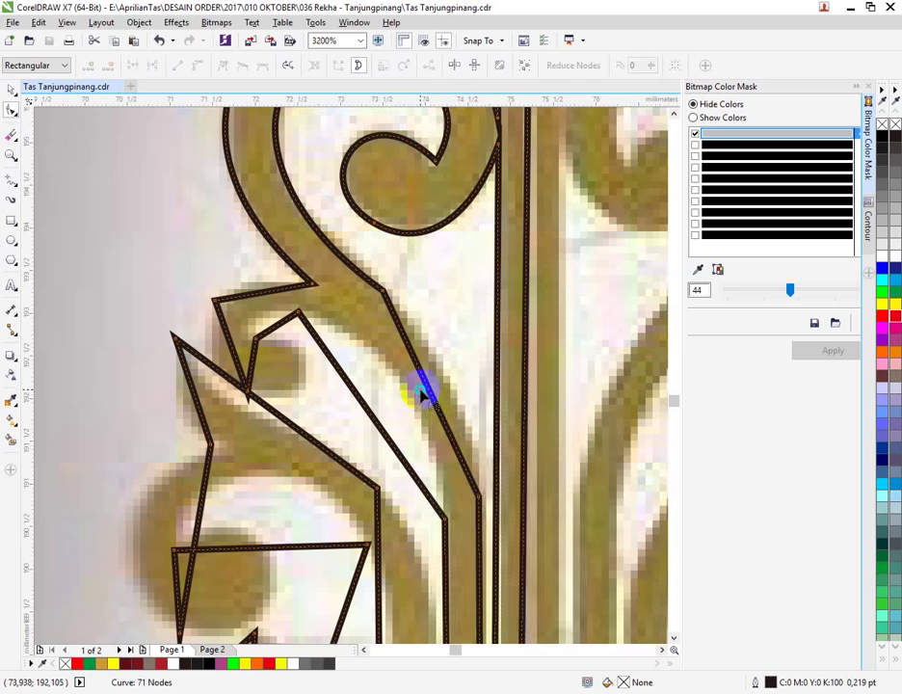
pyautogui.rightClick(426, 388)
pyautogui.click(460, 445)
pyautogui.moveTo(427, 402); pyautogui.dragTo(455, 401)
pyautogui.rightClick(470, 494)
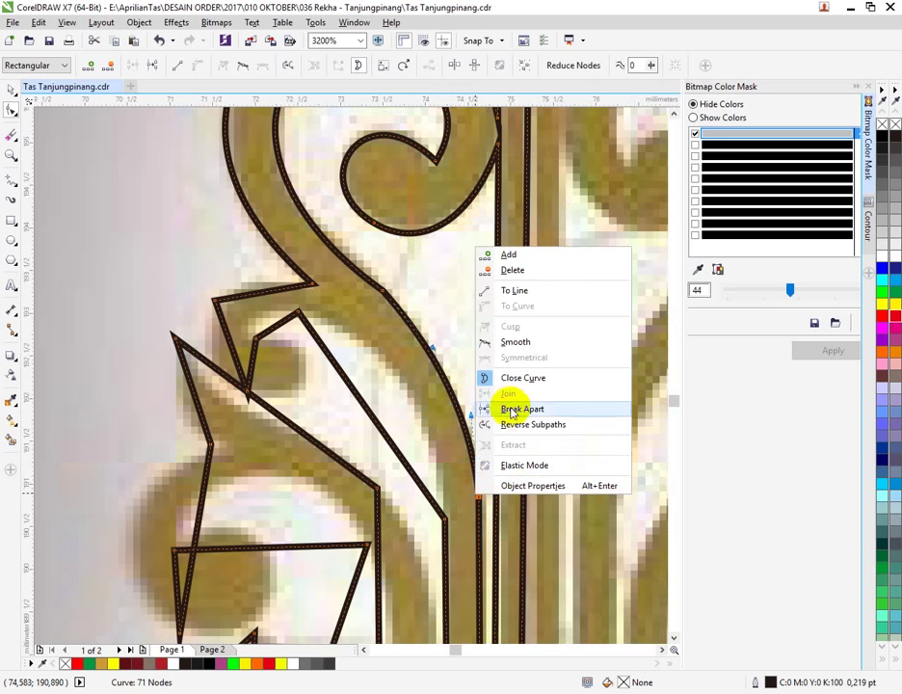
pyautogui.click(516, 344)
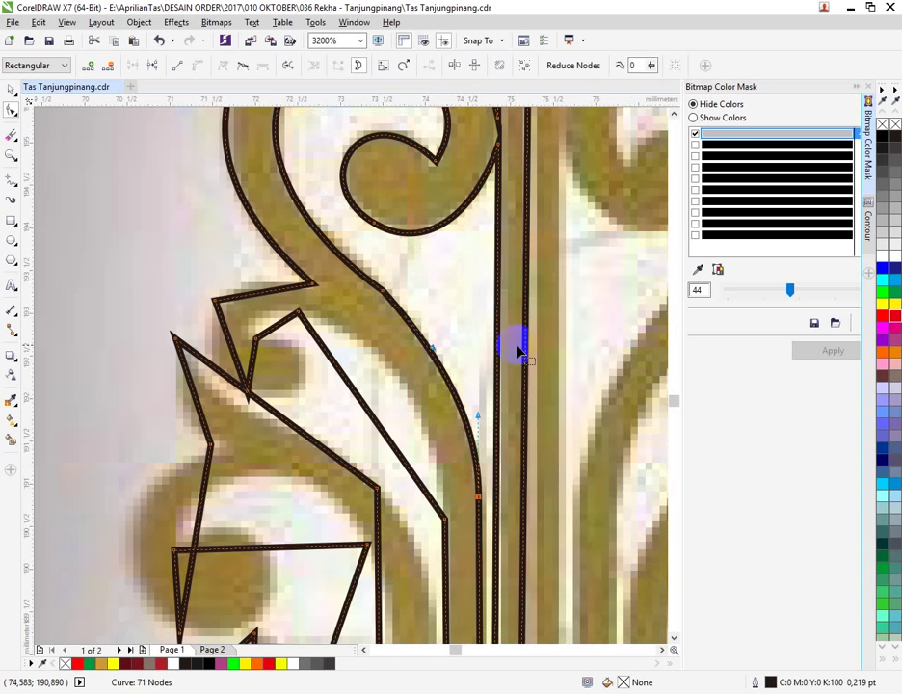
# Step: Smooth the node where the scroll's inner curve runs into the branch and adjust the handle at the scroll's upper-left inner node
pyautogui.rightClick(386, 294)
pyautogui.click(383, 288)
pyautogui.rightClick(390, 291)
pyautogui.click(429, 372)
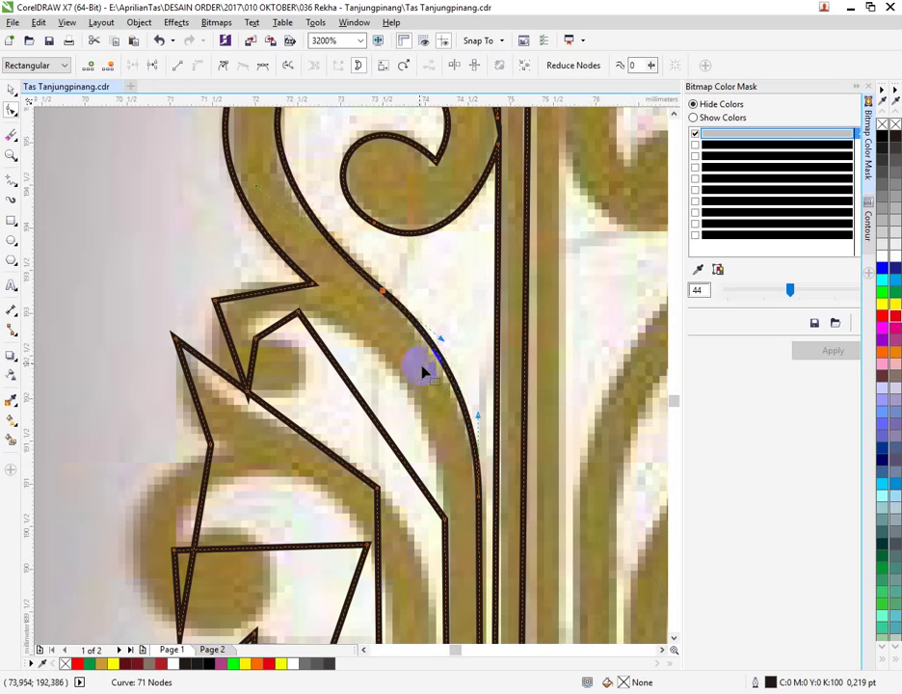
pyautogui.scroll(-1, 379, 308)
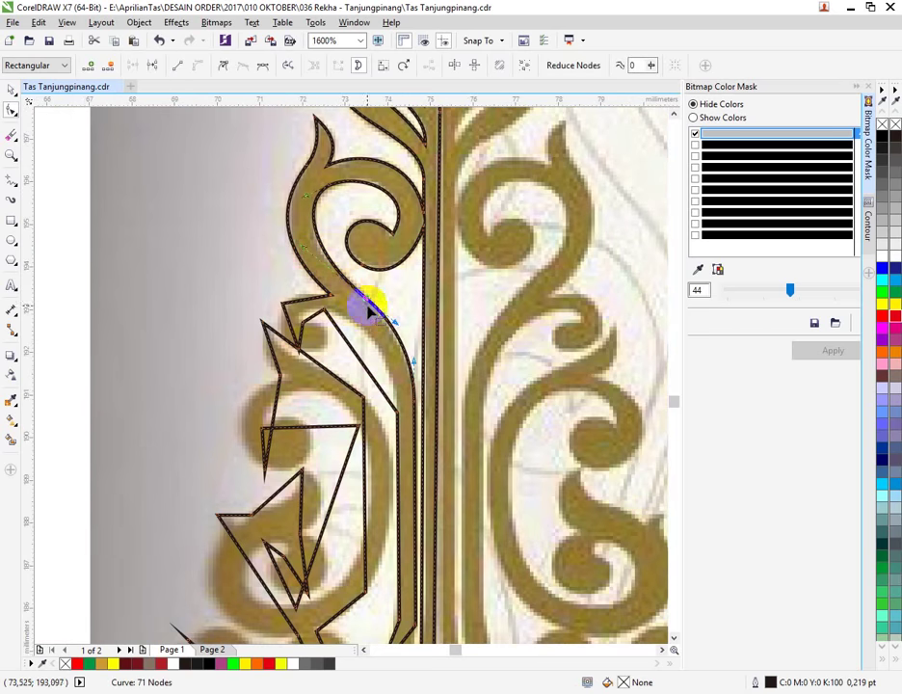
pyautogui.click(306, 200)
pyautogui.scroll(1, 303, 202)
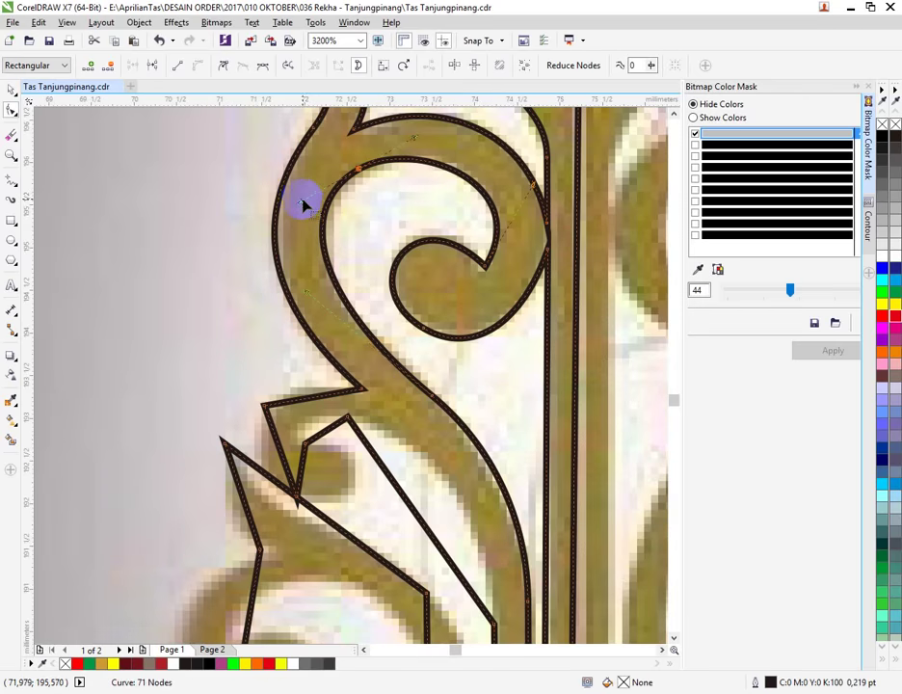
pyautogui.moveTo(301, 199); pyautogui.dragTo(306, 208)
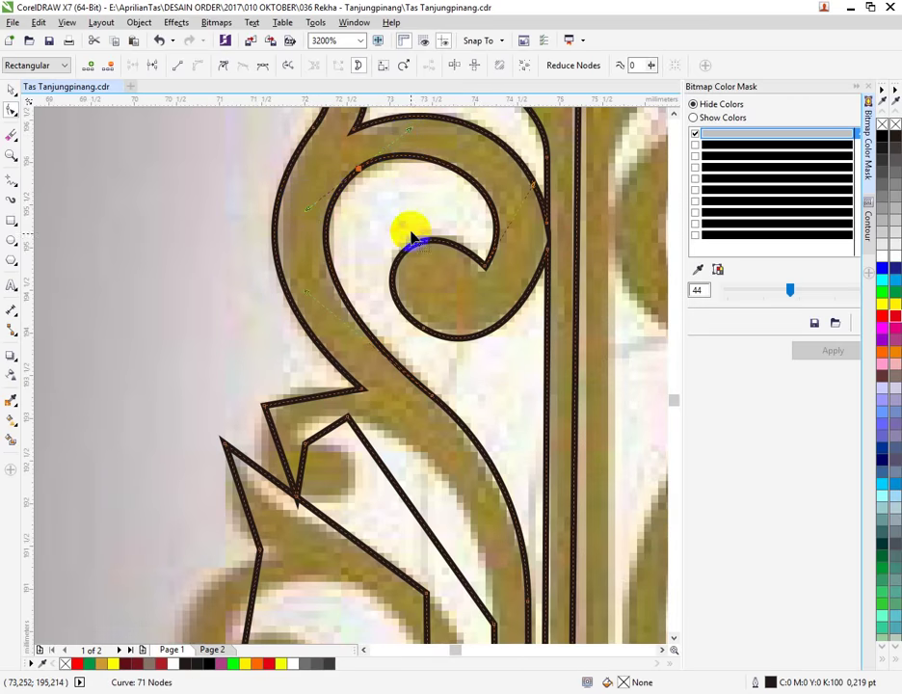
# Step: Replace the node between the scroll's inner curve and the branch with one slightly farther down, and readjust the inner curve's upper-left handle
pyautogui.doubleClick(432, 399)
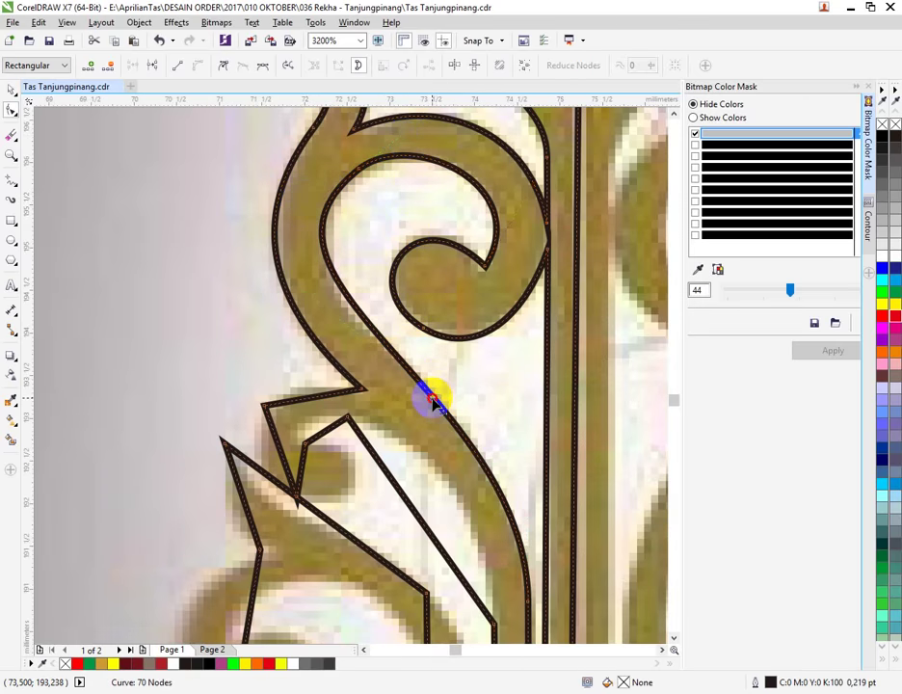
pyautogui.moveTo(433, 399); pyautogui.dragTo(447, 410)
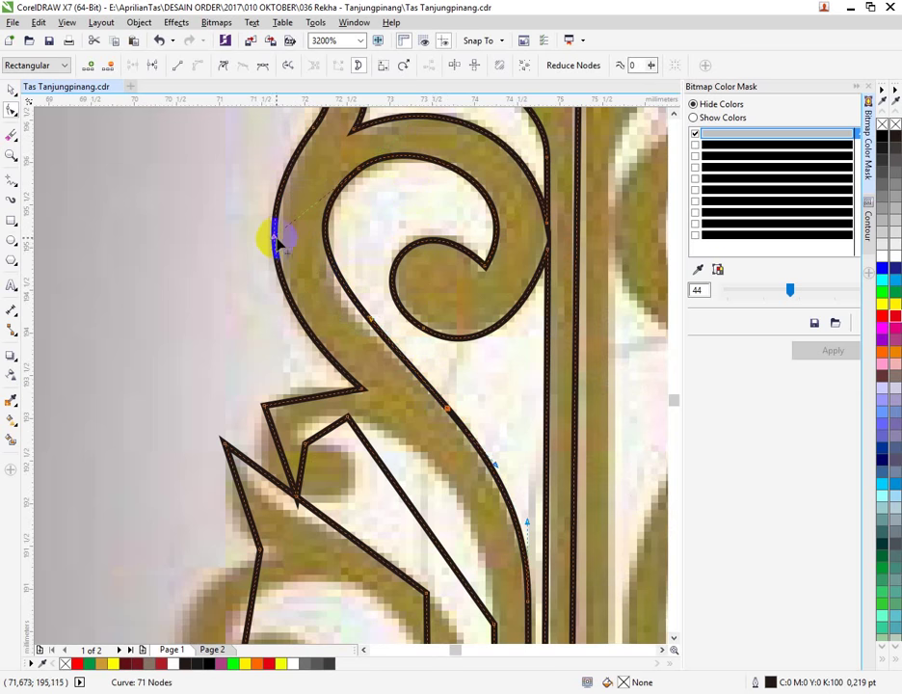
pyautogui.moveTo(273, 237); pyautogui.dragTo(271, 254)
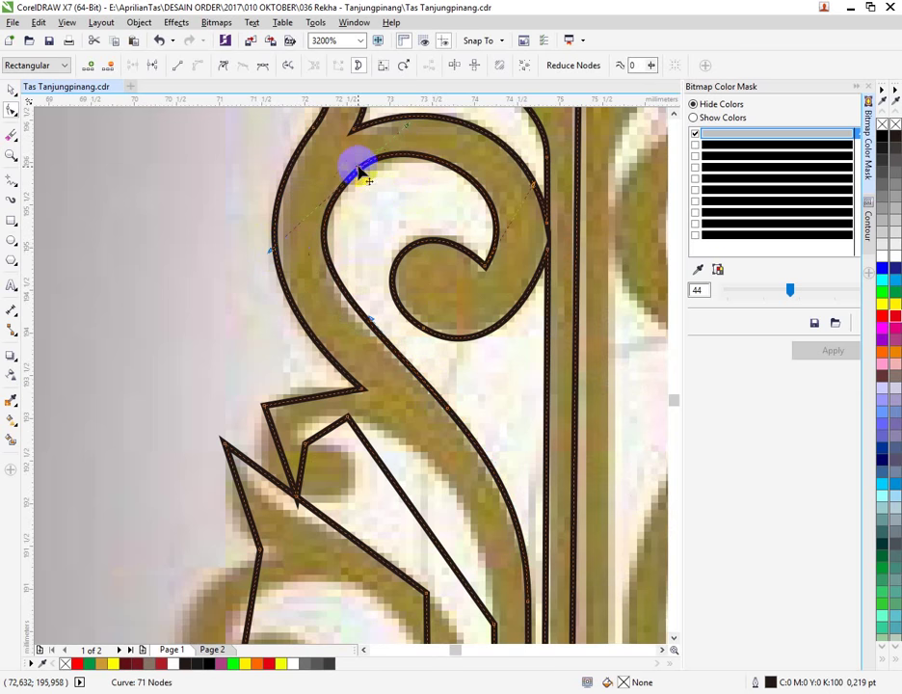
# Step: Try to lower the branch node and replace the scroll's upper-left inner node with one farther down the curve
pyautogui.moveTo(447, 408); pyautogui.dragTo(452, 423)
pyautogui.click(336, 214)
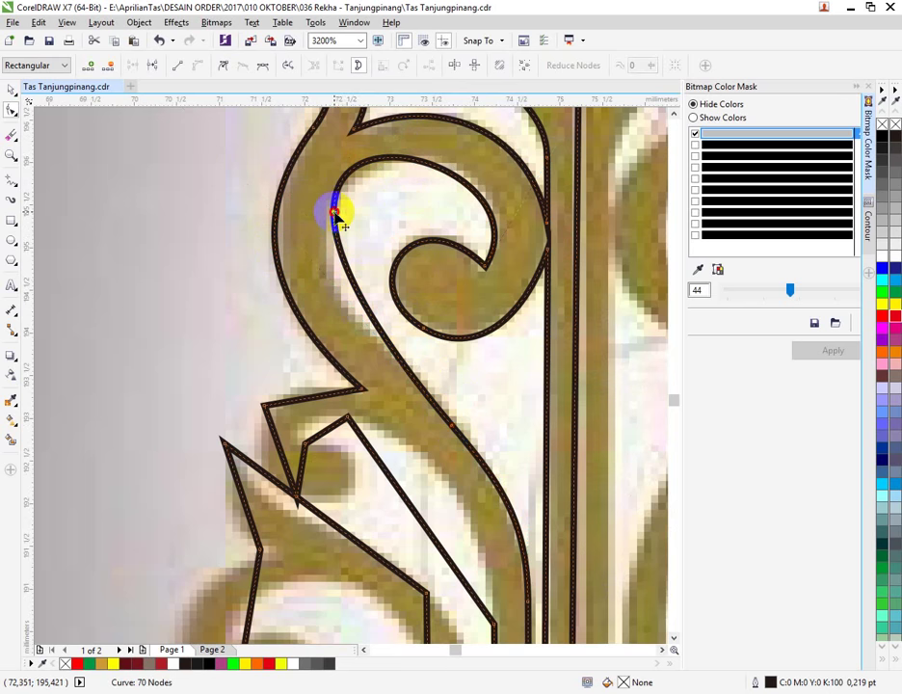
pyautogui.doubleClick(336, 217)
pyautogui.moveTo(342, 245); pyautogui.dragTo(321, 298)
pyautogui.doubleClick(338, 214)
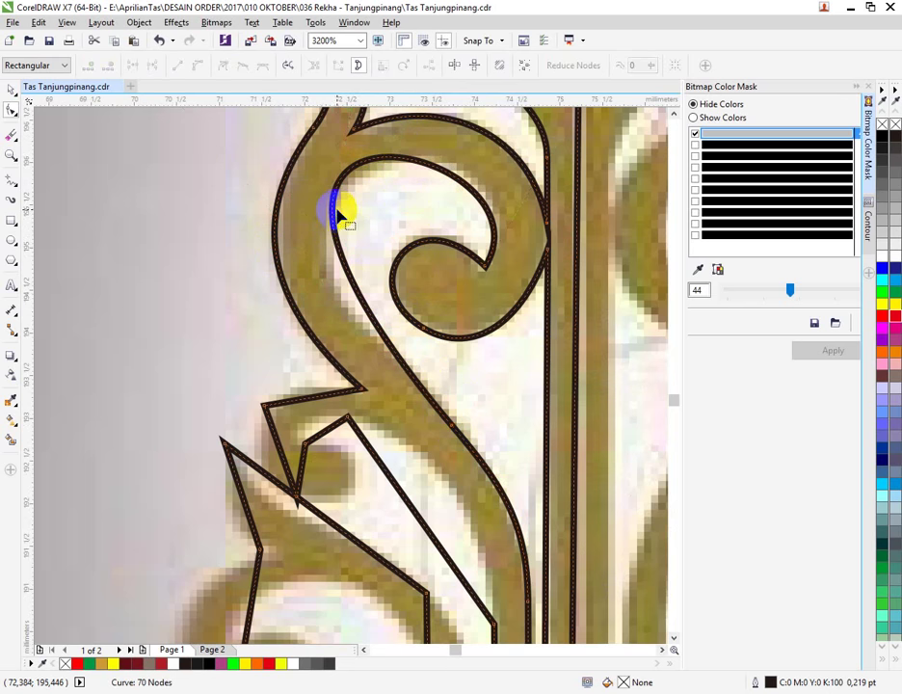
# Step: Undo the last node changes on the scroll's inner curve and the branch
pyautogui.hotkey('ctrl', 'z')
pyautogui.hotkey('ctrl', 'z')
pyautogui.hotkey('ctrl', 'z')
pyautogui.hotkey('ctrl', 'z')
pyautogui.hotkey('ctrl', 'z')
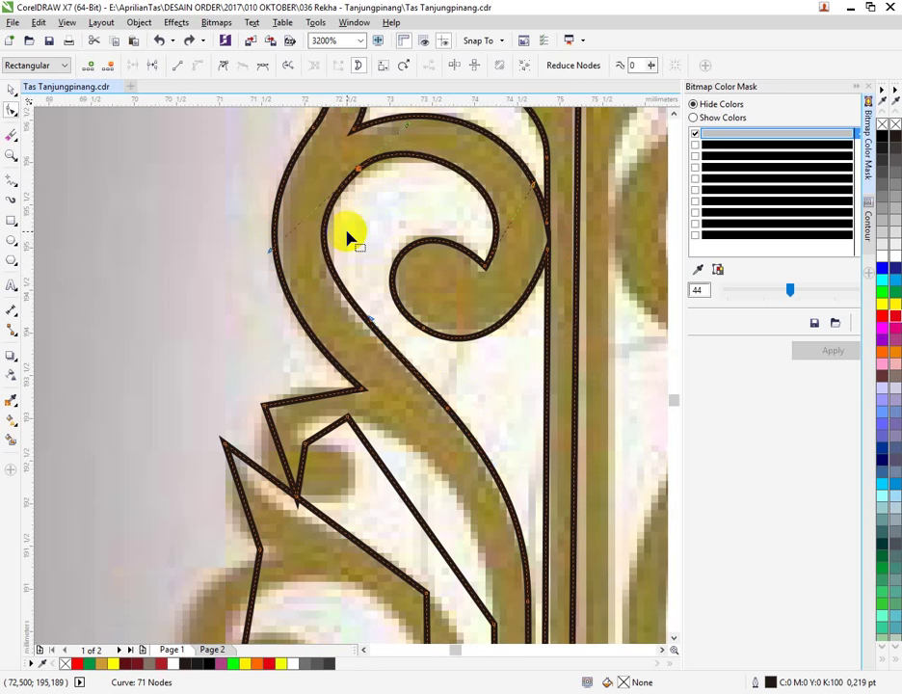
# Step: Examine the traced outline against the scan from the scroll down along the stem and the whole ornament
pyautogui.click(300, 337)
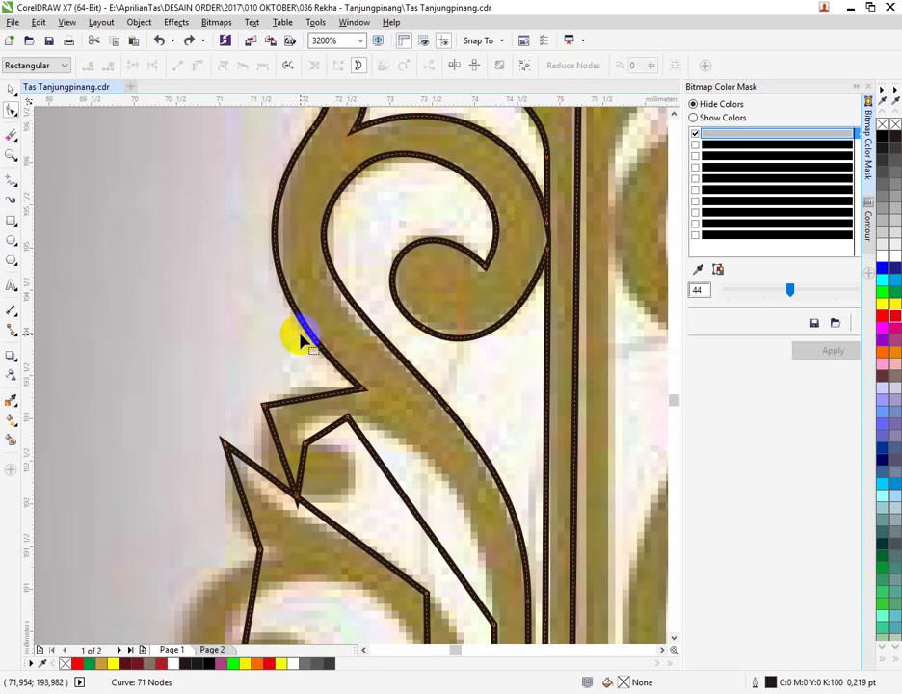
pyautogui.scroll(-3, 318, 366)
pyautogui.scroll(3, 413, 499)
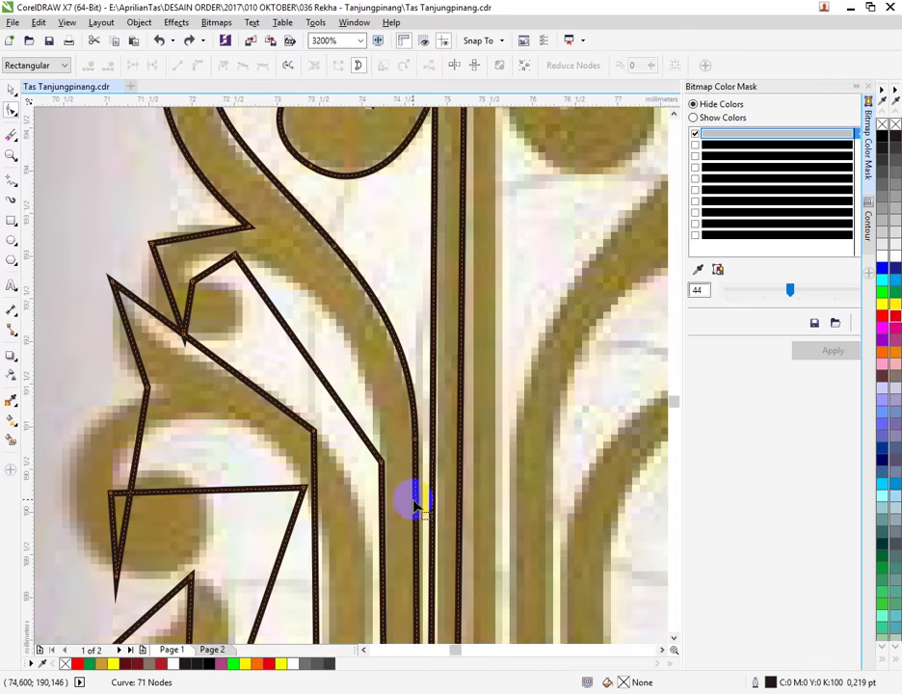
pyautogui.scroll(-1, 352, 518)
pyautogui.scroll(-1, 351, 518)
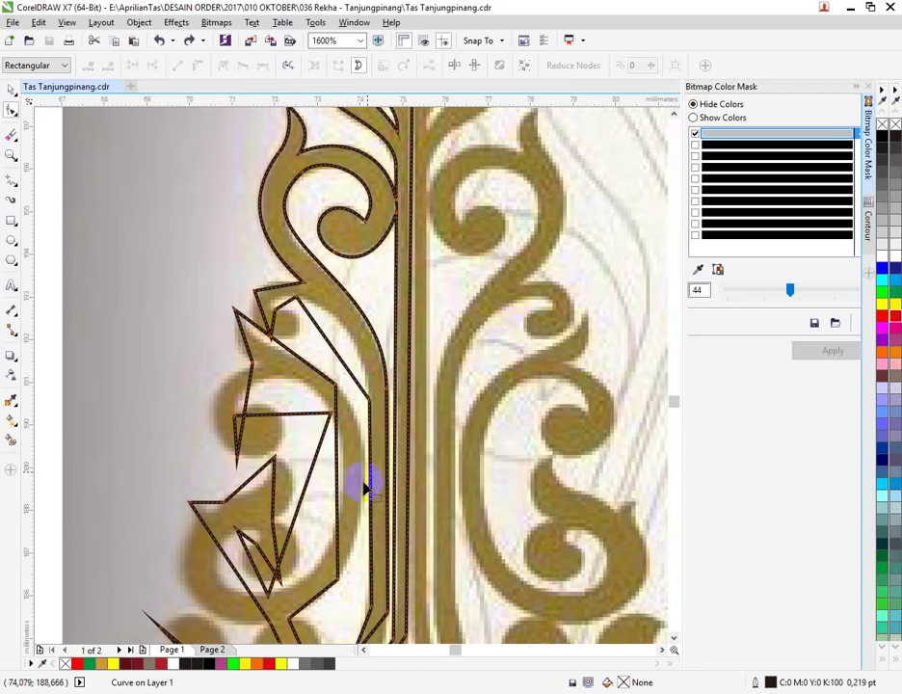
pyautogui.scroll(-2, 416, 288)
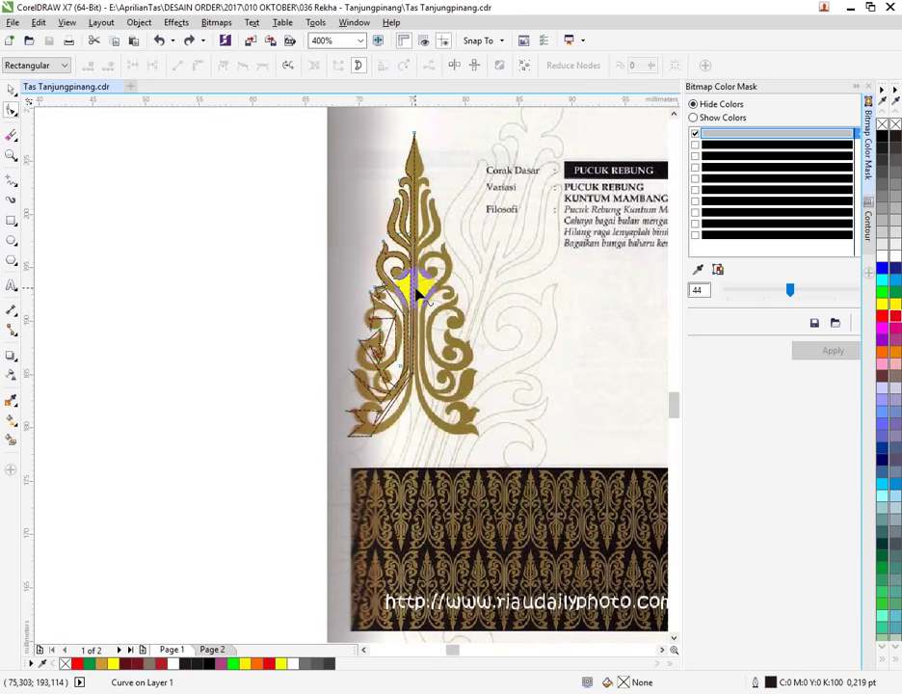
pyautogui.scroll(3, 416, 291)
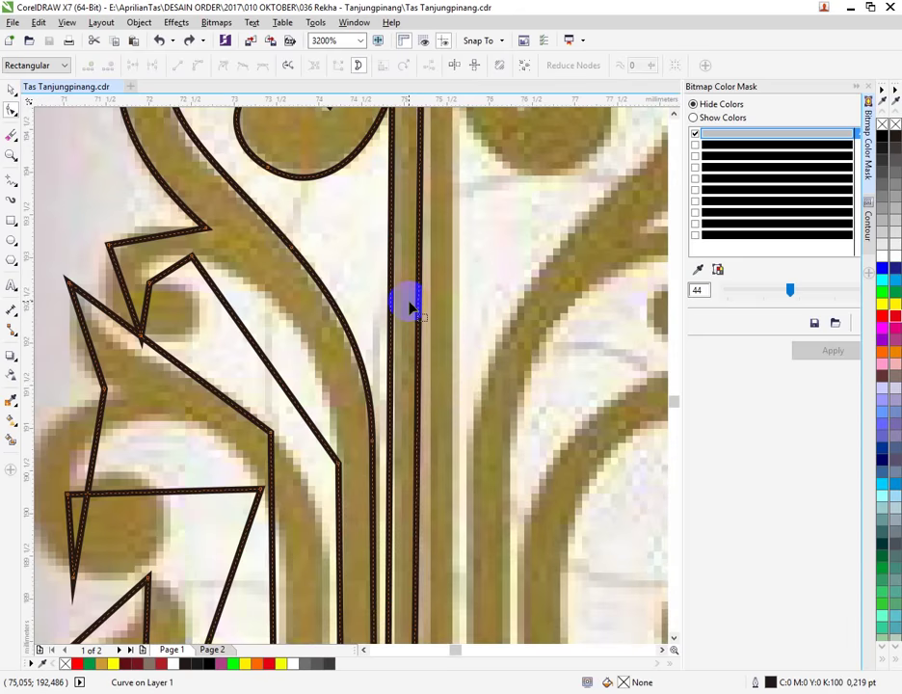
pyautogui.scroll(-1, 410, 306)
pyautogui.scroll(-1, 409, 313)
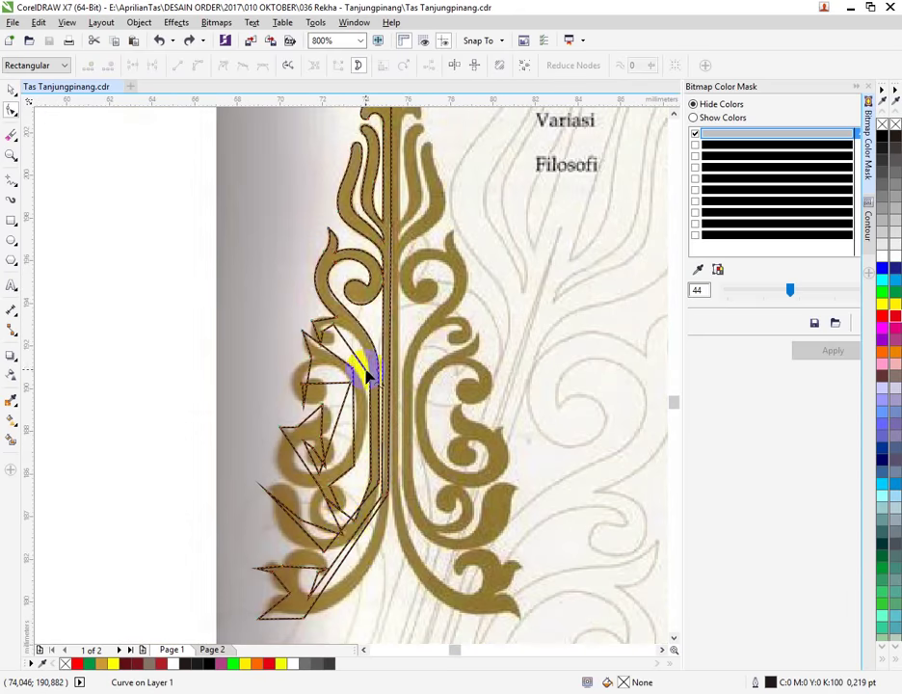
pyautogui.scroll(1, 351, 523)
pyautogui.scroll(-2, 415, 351)
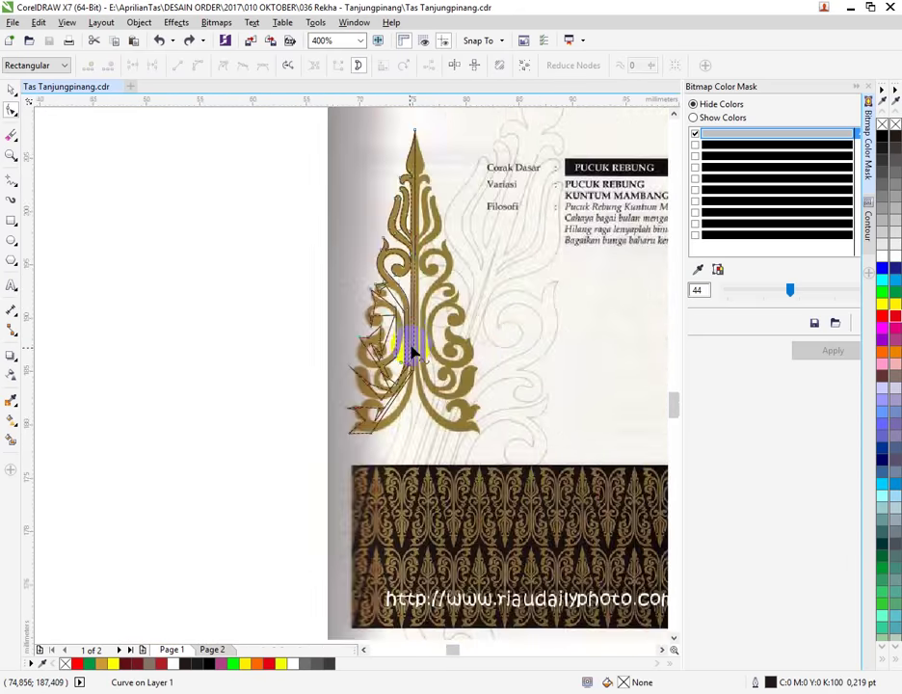
# Step: Move the node at the lower end of the bottom leaf's long outer segment up onto the scan's edge
pyautogui.scroll(1, 408, 361)
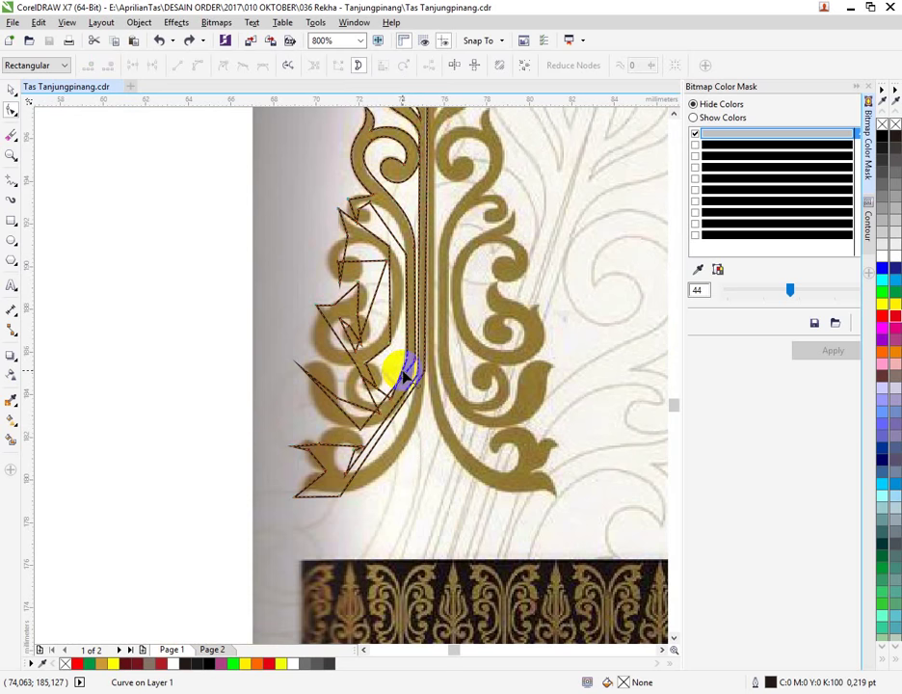
pyautogui.scroll(2, 343, 507)
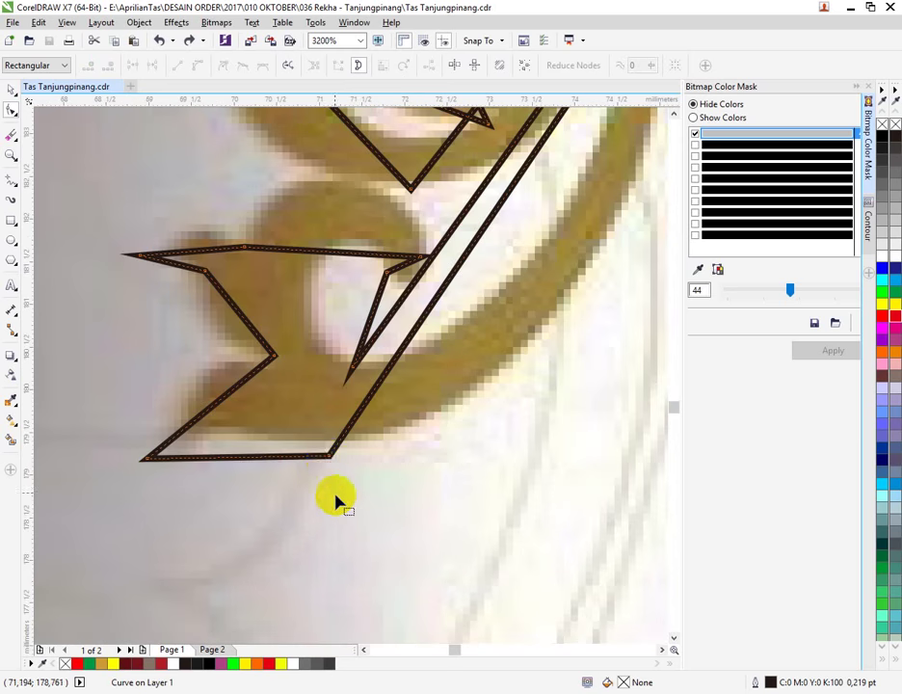
pyautogui.moveTo(338, 460); pyautogui.dragTo(346, 443)
pyautogui.scroll(-1, 346, 443)
pyautogui.scroll(1, 472, 385)
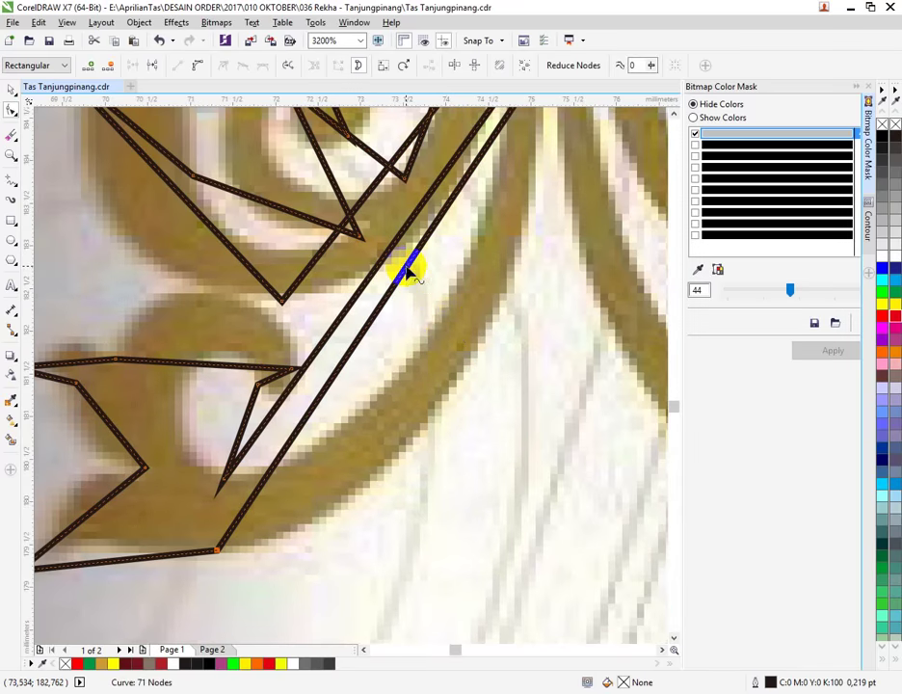
# Step: Convert the long segment from the bottom leaf to the stem to a curve, bow it outward along the scan, and smooth its upper node
pyautogui.rightClick(409, 267)
pyautogui.click(441, 327)
pyautogui.moveTo(397, 288); pyautogui.dragTo(473, 370)
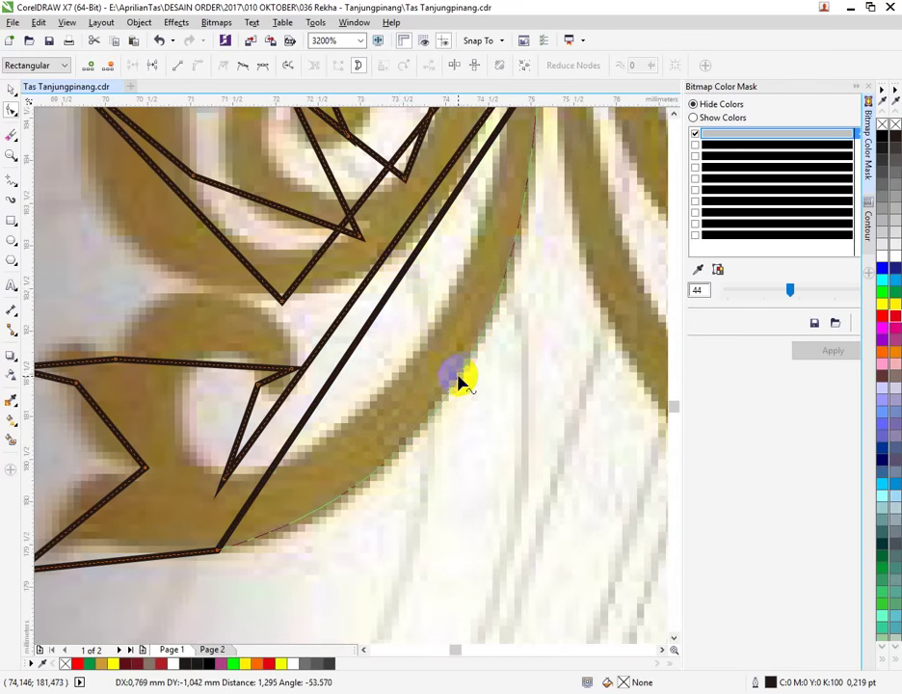
pyautogui.scroll(-1, 460, 382)
pyautogui.rightClick(493, 253)
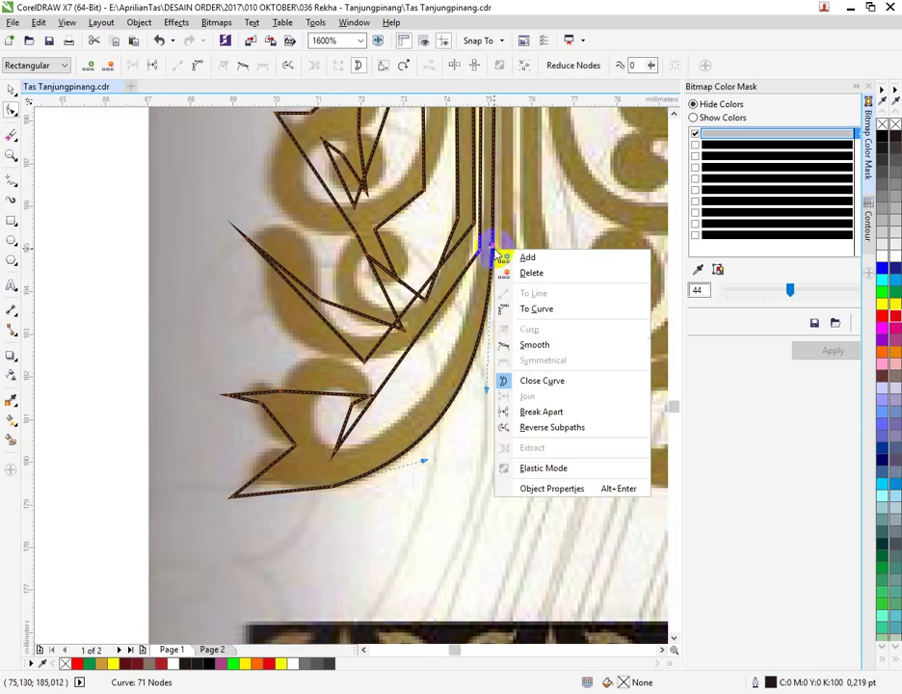
pyautogui.click(514, 342)
# Step: Mirror a copy of the traced left half horizontally across the stem's centre line to form the right half
pyautogui.scroll(-4, 513, 348)
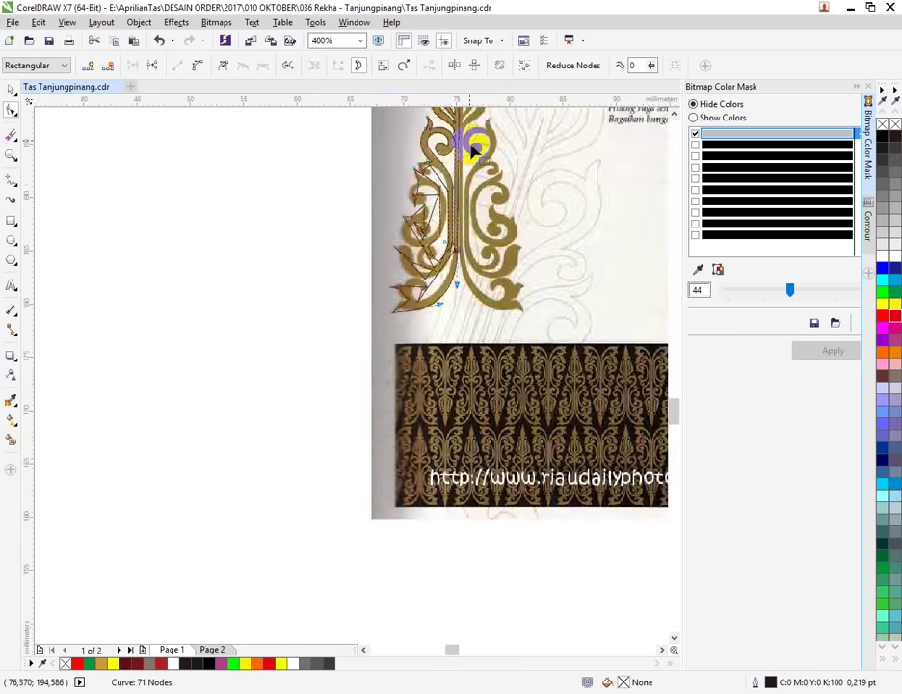
pyautogui.scroll(2, 458, 145)
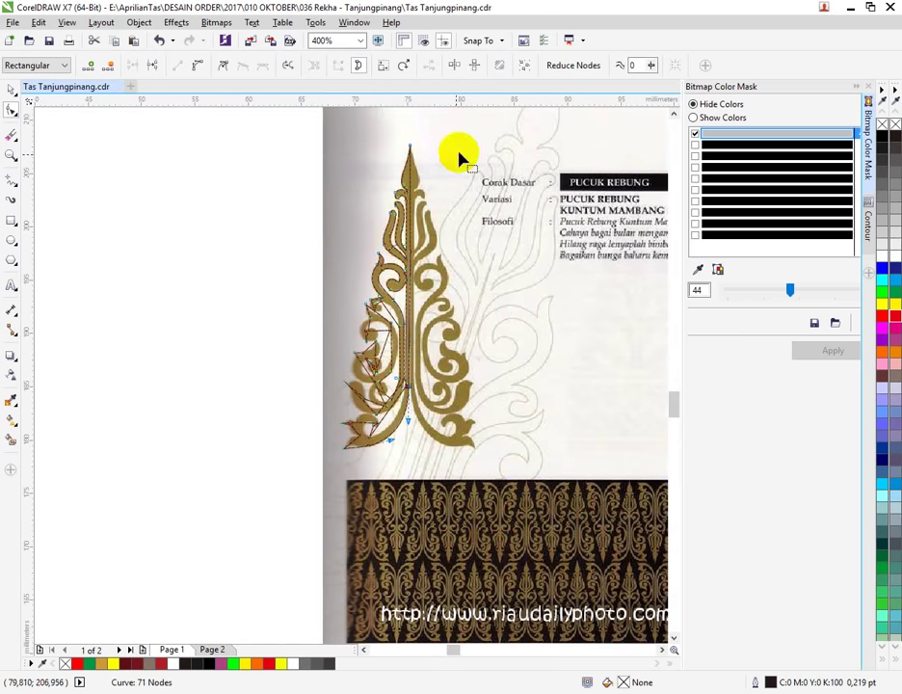
pyautogui.click(10, 90)
pyautogui.moveTo(337, 308); pyautogui.dragTo(415, 295)
# Step: Select both halves of the ornament and place a copy of them in the empty area beside the scan
pyautogui.keyDown('shift'); pyautogui.click(392, 256); pyautogui.keyUp('shift')
pyautogui.scroll(-1, 391, 254)
pyautogui.moveTo(391, 254); pyautogui.dragTo(221, 276)
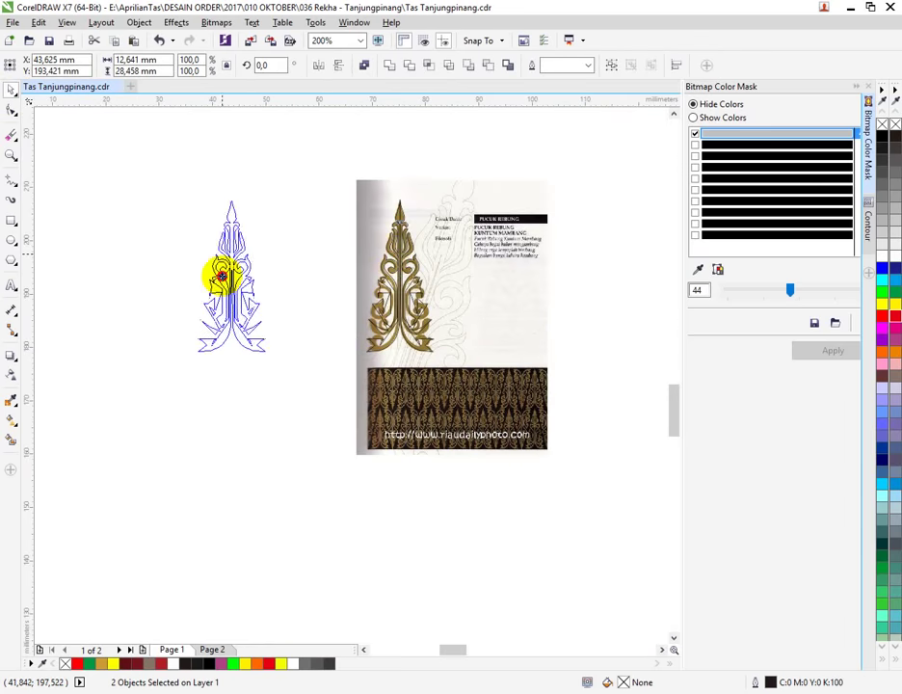
# Step: Fill the copied ornament halves with black and remove their outline
pyautogui.scroll(2, 231, 255)
pyautogui.click(881, 136)
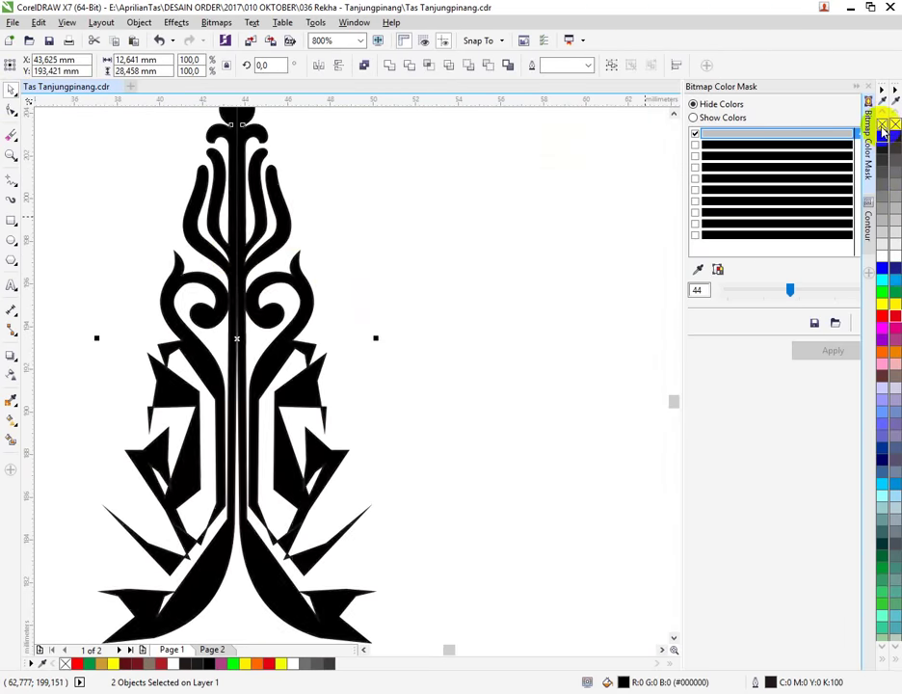
pyautogui.click(380, 318)
# Step: Weld the two black copied halves into one shape
pyautogui.click(250, 190)
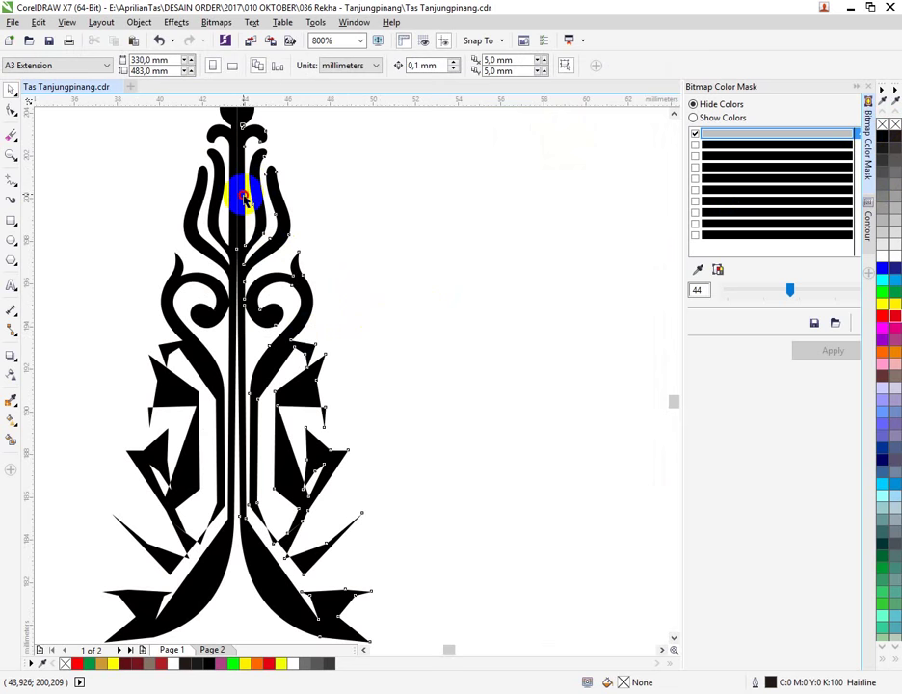
pyautogui.keyDown('shift'); pyautogui.click(215, 226); pyautogui.keyUp('shift')
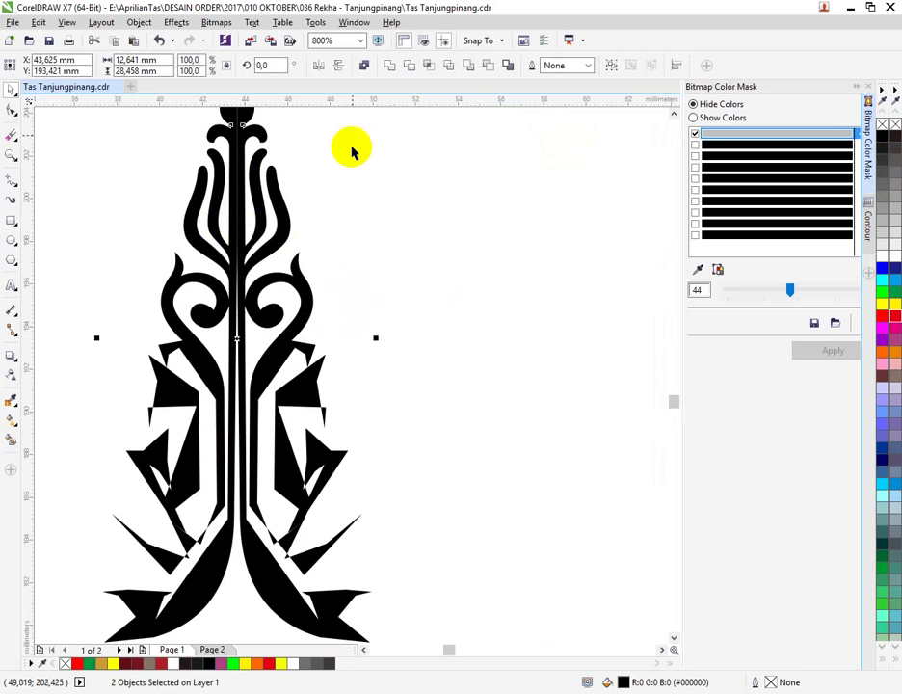
pyautogui.click(390, 64)
pyautogui.click(435, 294)
# Step: Inspect the welded black ornament from the scrolls to the base and delete it
pyautogui.scroll(1, 207, 258)
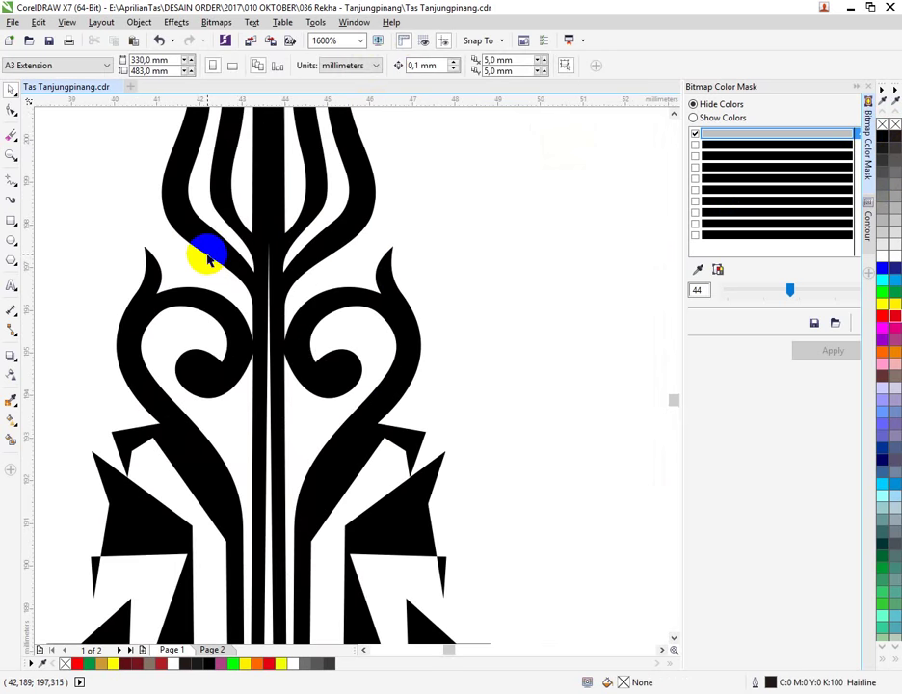
pyautogui.scroll(-2, 209, 269)
pyautogui.scroll(1, 220, 398)
pyautogui.scroll(2, 221, 405)
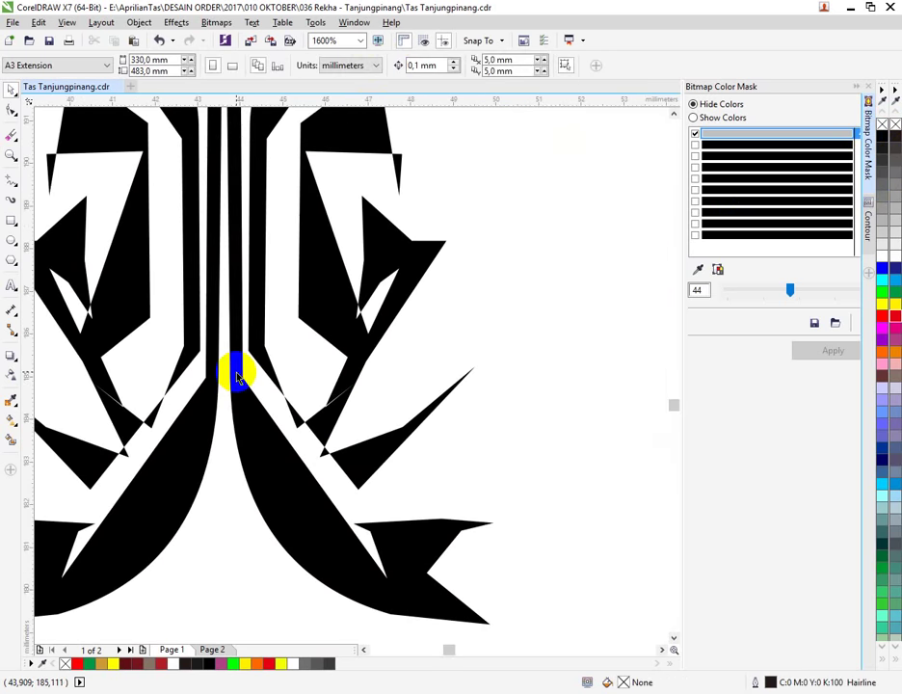
pyautogui.scroll(-4, 238, 376)
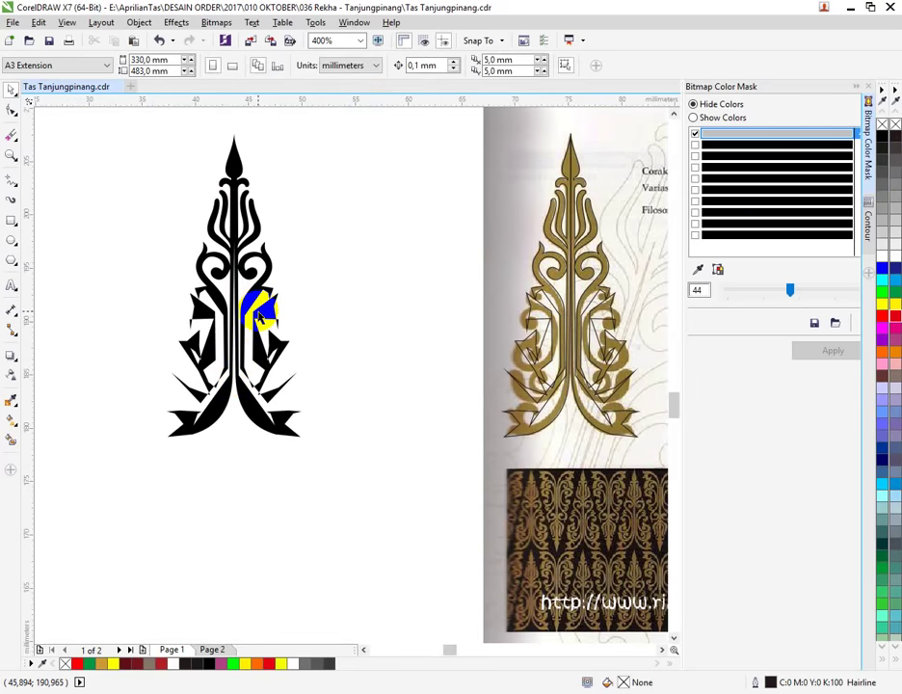
pyautogui.click(259, 316)
pyautogui.press('Delete')
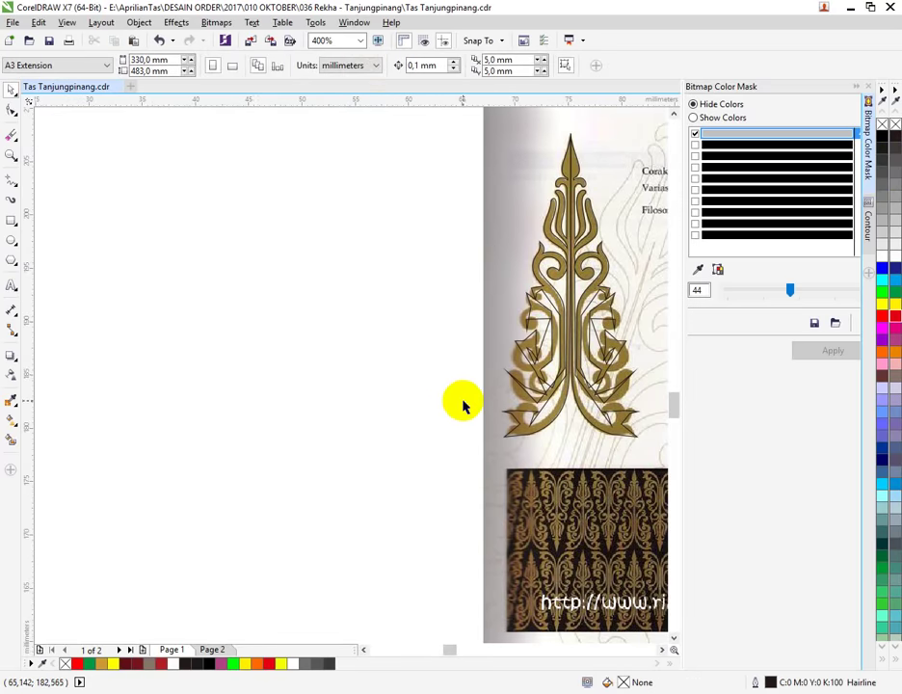
# Step: Open the left half's outline for node editing and reposition the outer corner node of the first untraced small scroll on the scan
pyautogui.scroll(2, 569, 285)
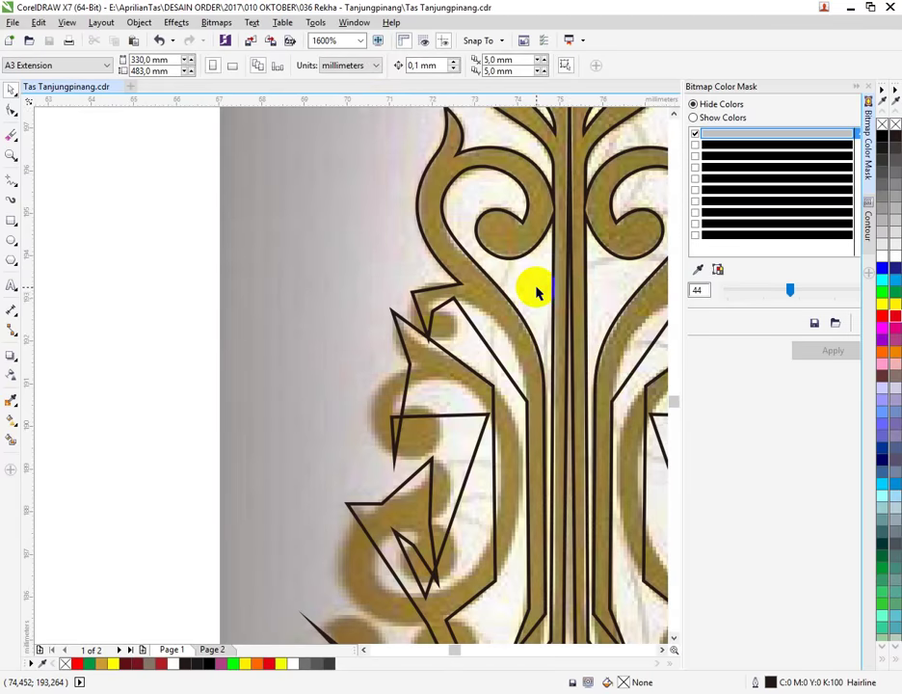
pyautogui.scroll(1, 535, 351)
pyautogui.click(436, 404)
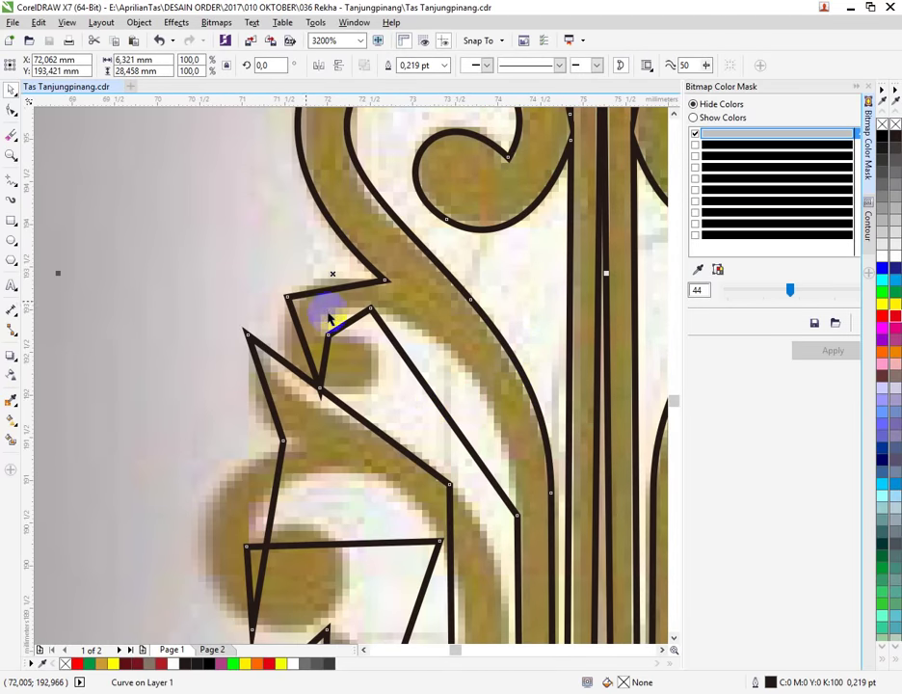
pyautogui.click(12, 113)
pyautogui.scroll(1, 284, 314)
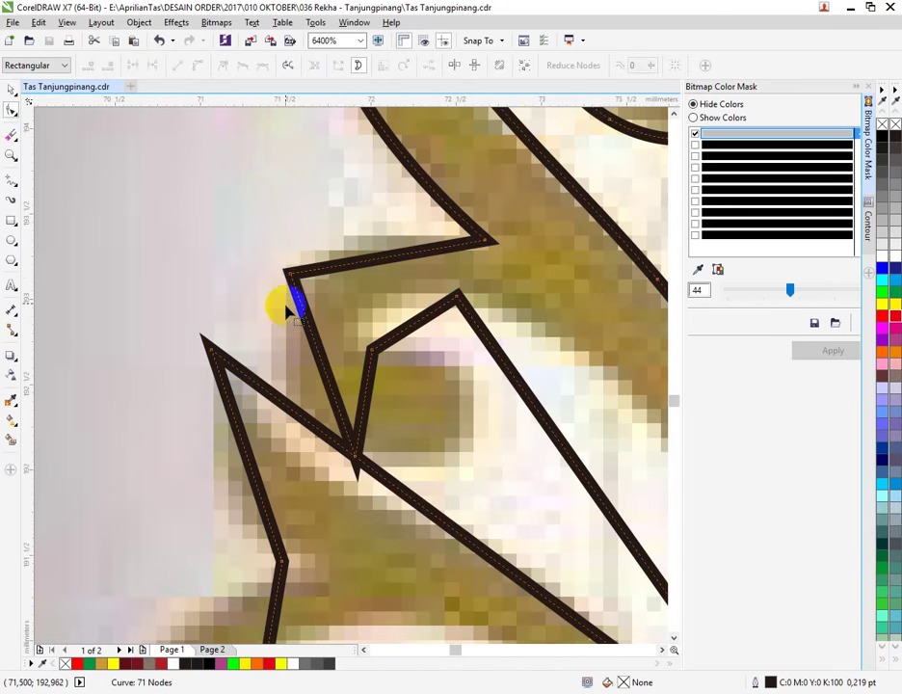
pyautogui.moveTo(292, 279); pyautogui.dragTo(357, 278)
# Step: Convert the straight segment along the small scroll's upper edge to a curve and bend it to follow the scanned shape
pyautogui.rightClick(359, 277)
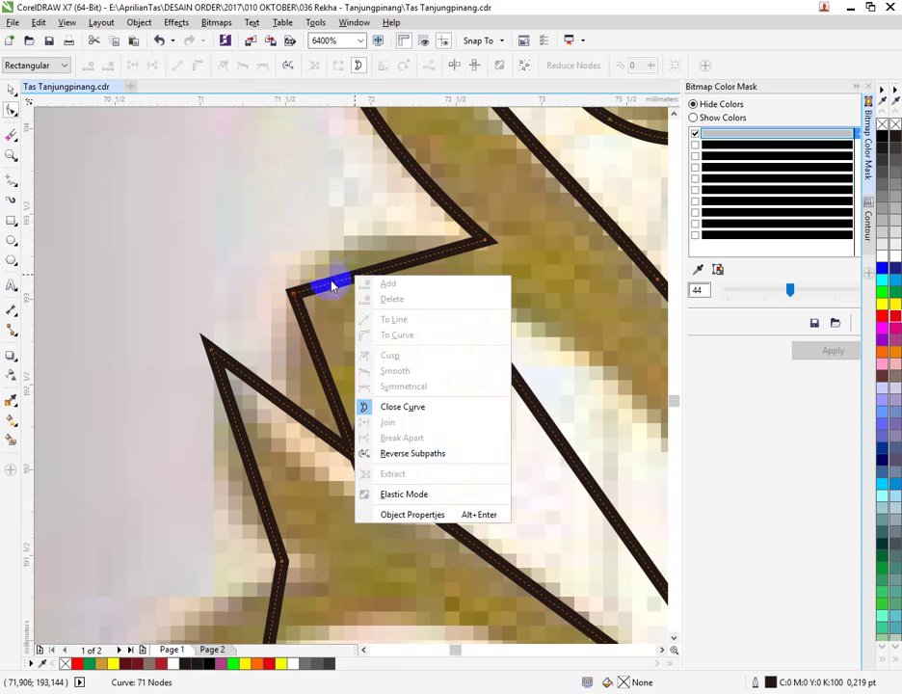
pyautogui.click(360, 274)
pyautogui.rightClick(359, 266)
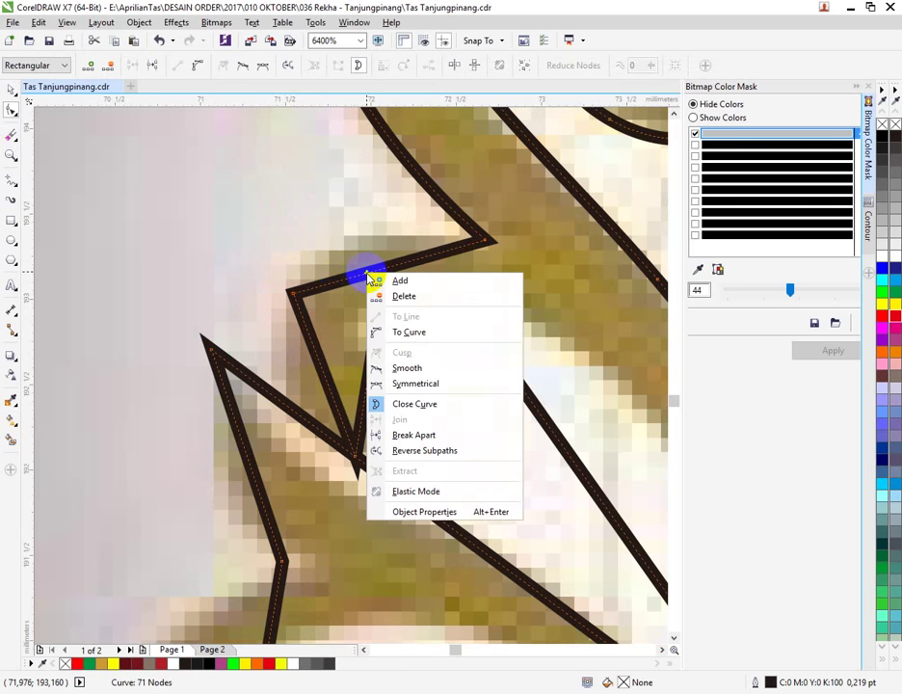
pyautogui.click(395, 332)
pyautogui.moveTo(366, 289); pyautogui.dragTo(345, 250)
# Step: Curve the long straight segment along the stem's inner edge below the small scroll to match the scan, and smooth its lower node
pyautogui.scroll(-1, 345, 250)
pyautogui.rightClick(486, 405)
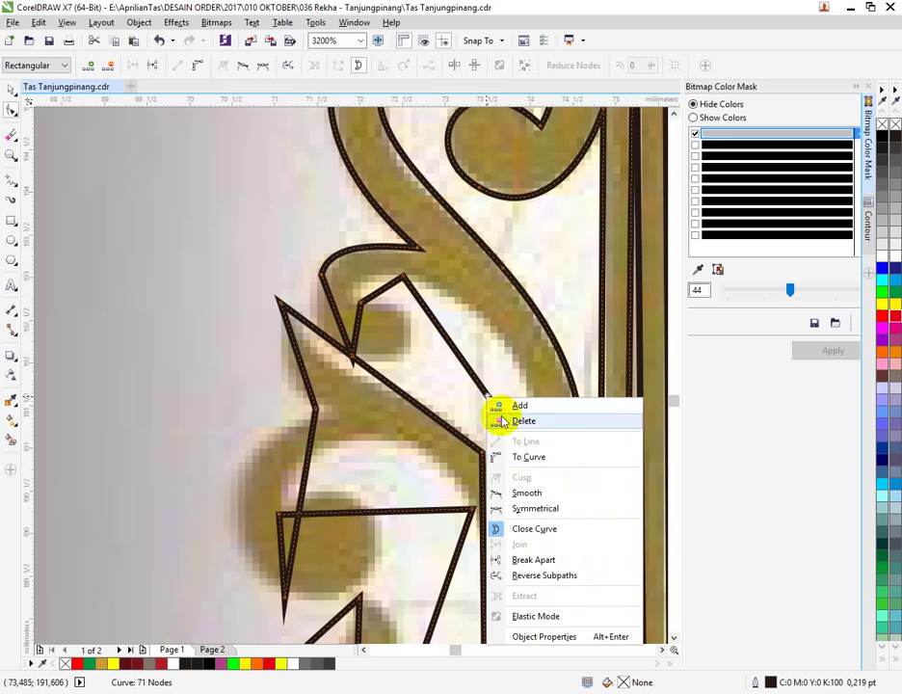
pyautogui.click(520, 457)
pyautogui.moveTo(485, 397); pyautogui.dragTo(512, 360)
pyautogui.rightClick(552, 490)
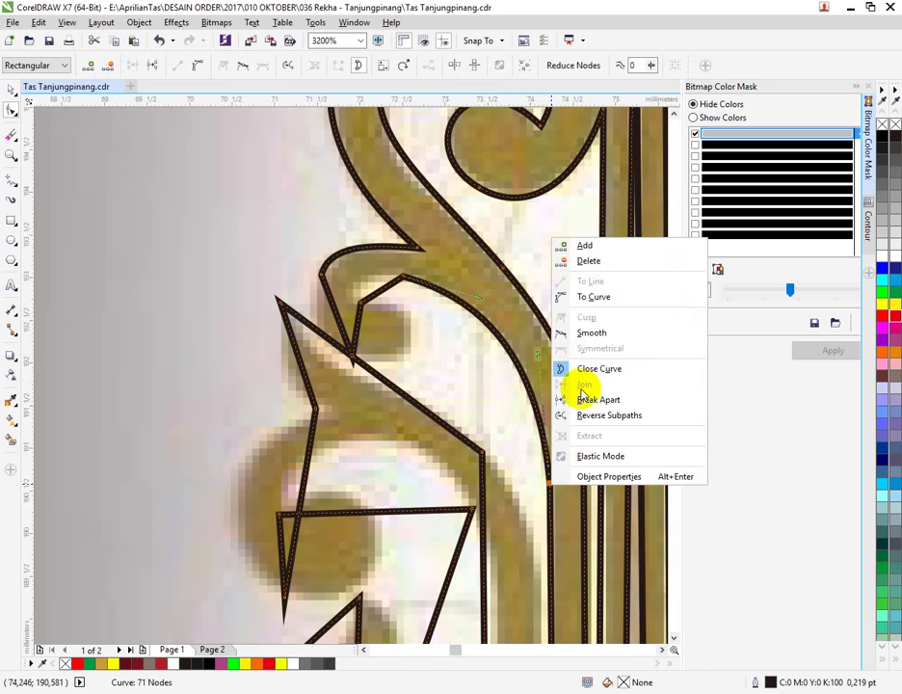
pyautogui.click(581, 335)
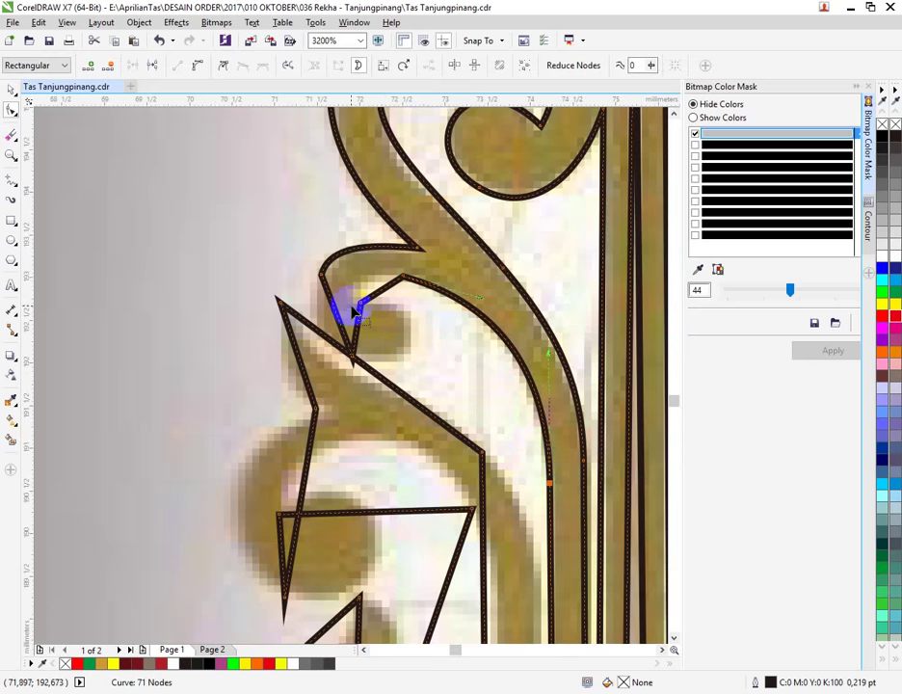
# Step: Convert the short segment inside the small scroll to a curve and shape it around the scroll's rounded tip
pyautogui.scroll(2, 351, 310)
pyautogui.rightClick(363, 357)
pyautogui.click(385, 412)
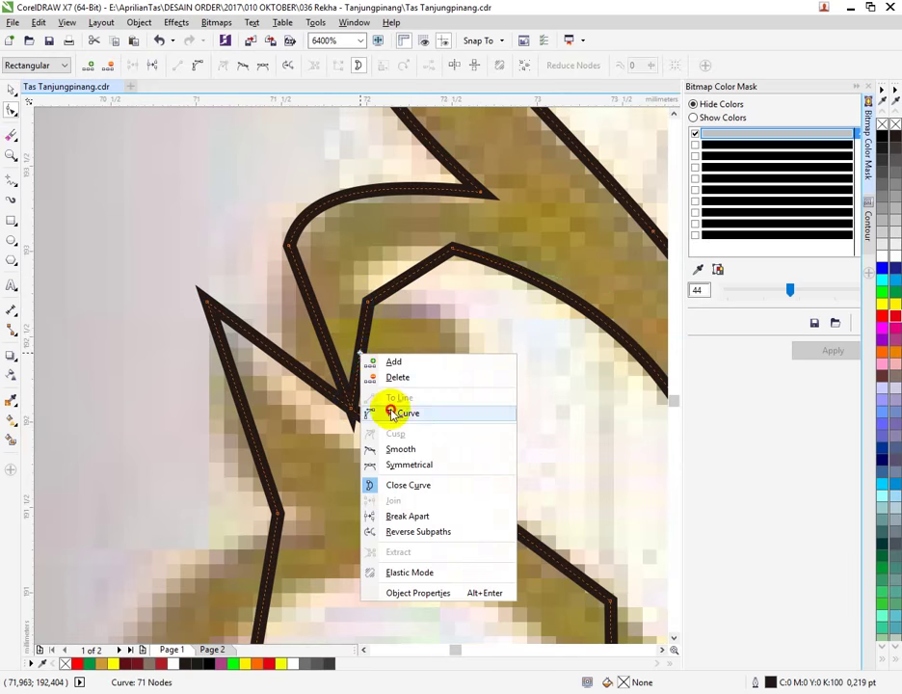
pyautogui.moveTo(359, 366); pyautogui.dragTo(517, 310)
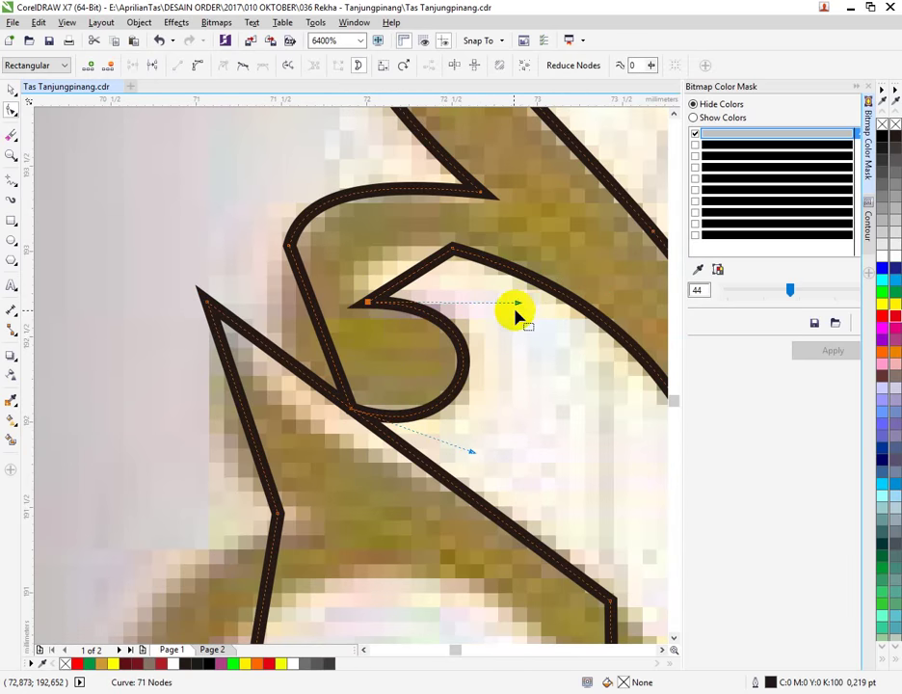
# Step: Convert the short straight segment inside the small left curl to a curve, bow it outward, and smooth its join with the stem edge
pyautogui.rightClick(416, 277)
pyautogui.click(433, 332)
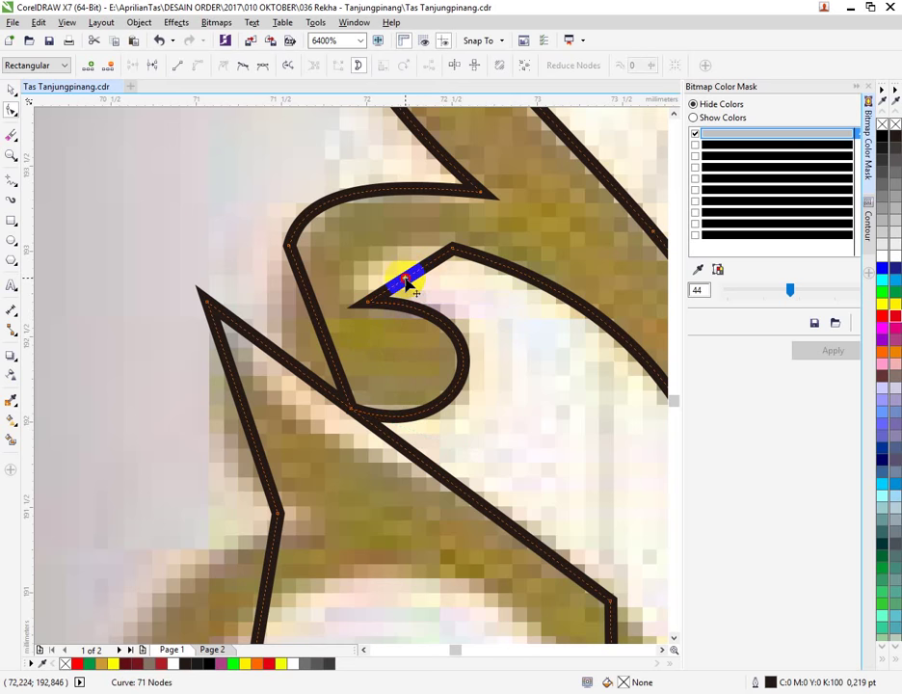
pyautogui.moveTo(406, 281); pyautogui.dragTo(364, 266)
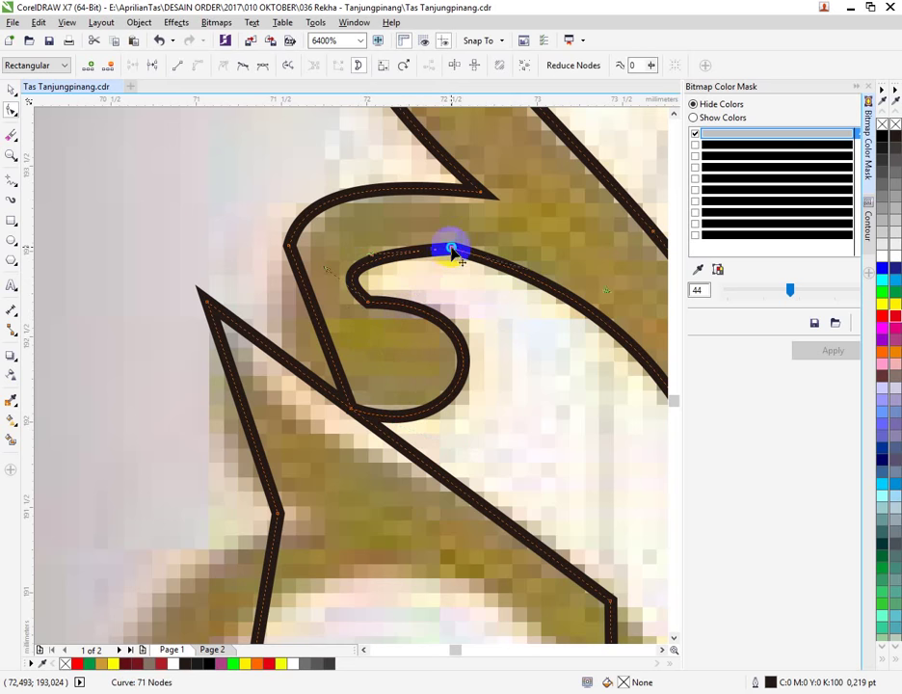
pyautogui.rightClick(453, 252)
pyautogui.click(493, 345)
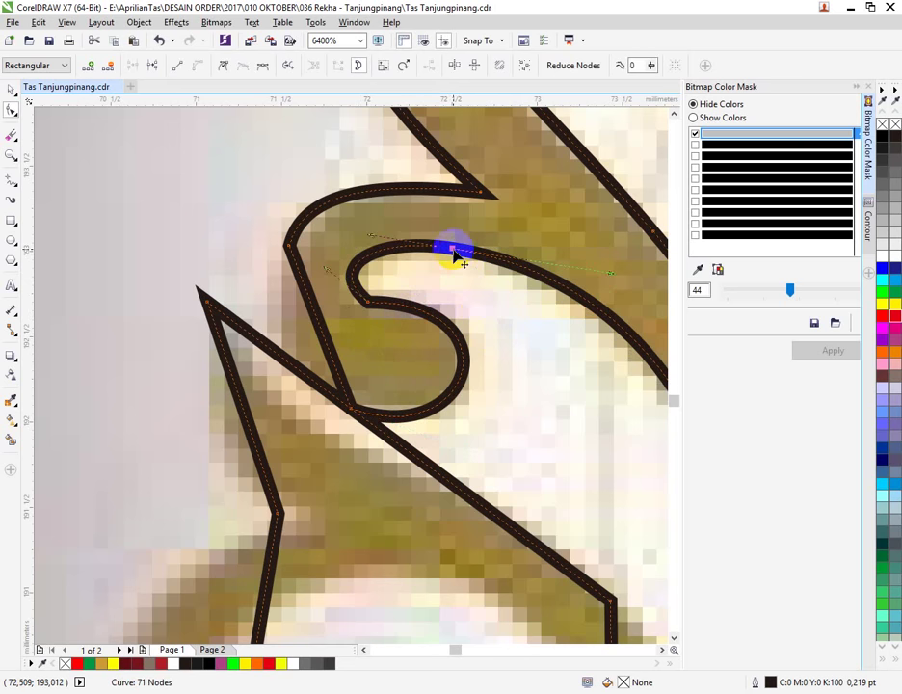
pyautogui.click(609, 273)
pyautogui.moveTo(587, 270)
pyautogui.mouseDown()
pyautogui.moveTo(459, 257)
pyautogui.moveTo(606, 278)
pyautogui.moveTo(597, 272)
pyautogui.mouseUp()
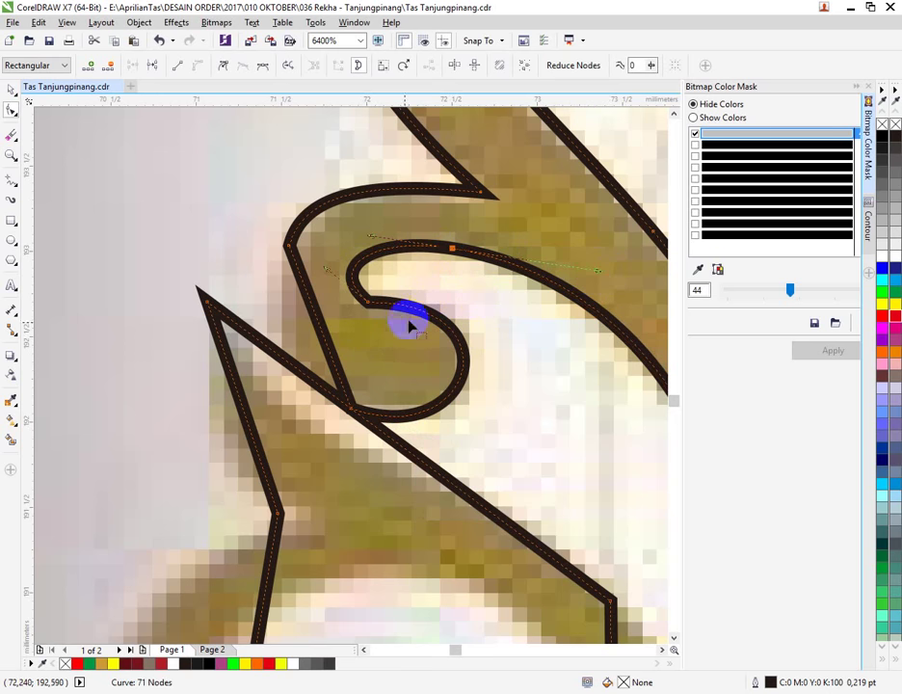
# Step: Convert the small curl's straight left side to a curve, bow it outward, and delete the extra node at its upper left
pyautogui.rightClick(314, 318)
pyautogui.click(314, 315)
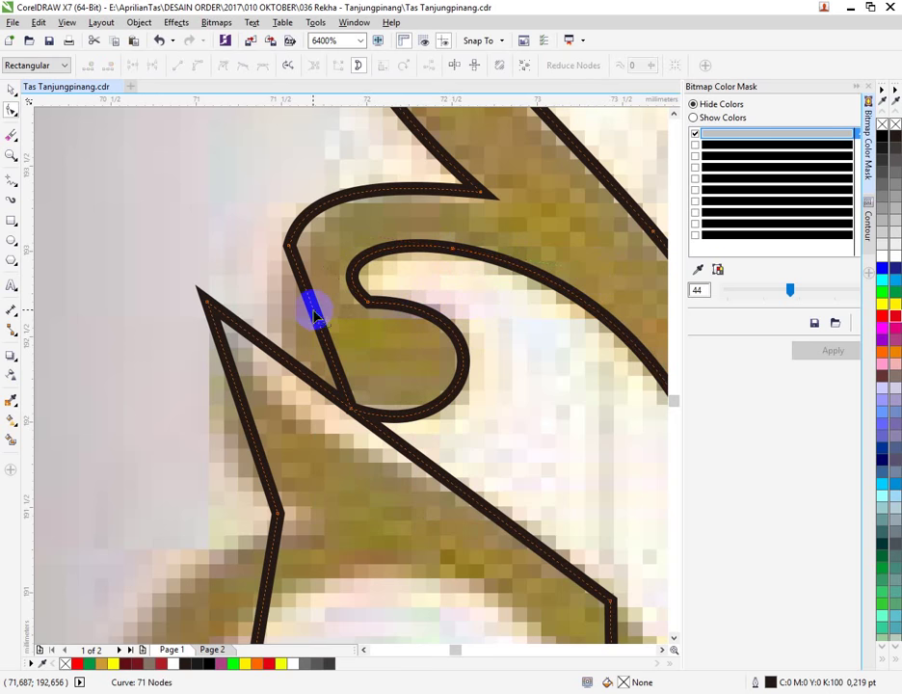
pyautogui.click(314, 312)
pyautogui.rightClick(314, 310)
pyautogui.click(349, 369)
pyautogui.moveTo(323, 334); pyautogui.dragTo(302, 282)
pyautogui.press('Delete')
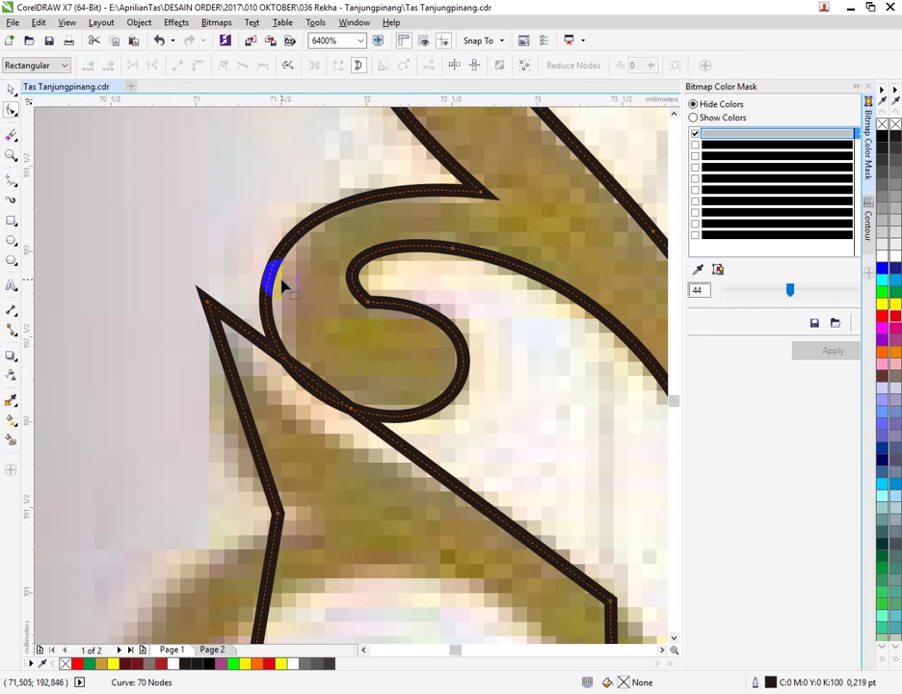
# Step: Smooth the node at the base of the small curl and adjust the outer arc's handles to match the traced ornament
pyautogui.click(365, 421)
pyautogui.rightClick(353, 417)
pyautogui.click(389, 503)
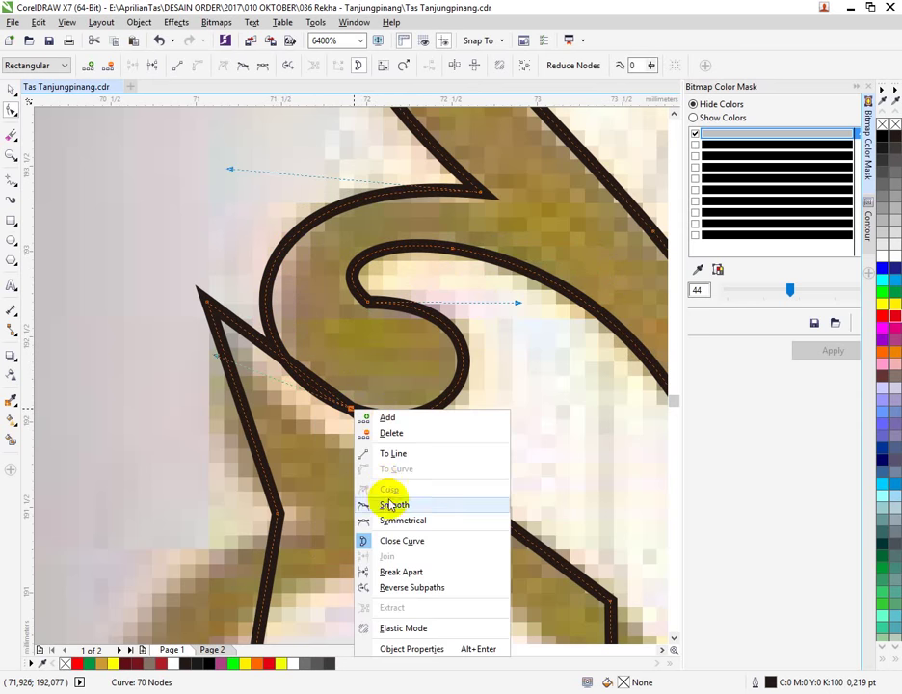
pyautogui.moveTo(216, 364); pyautogui.dragTo(231, 370)
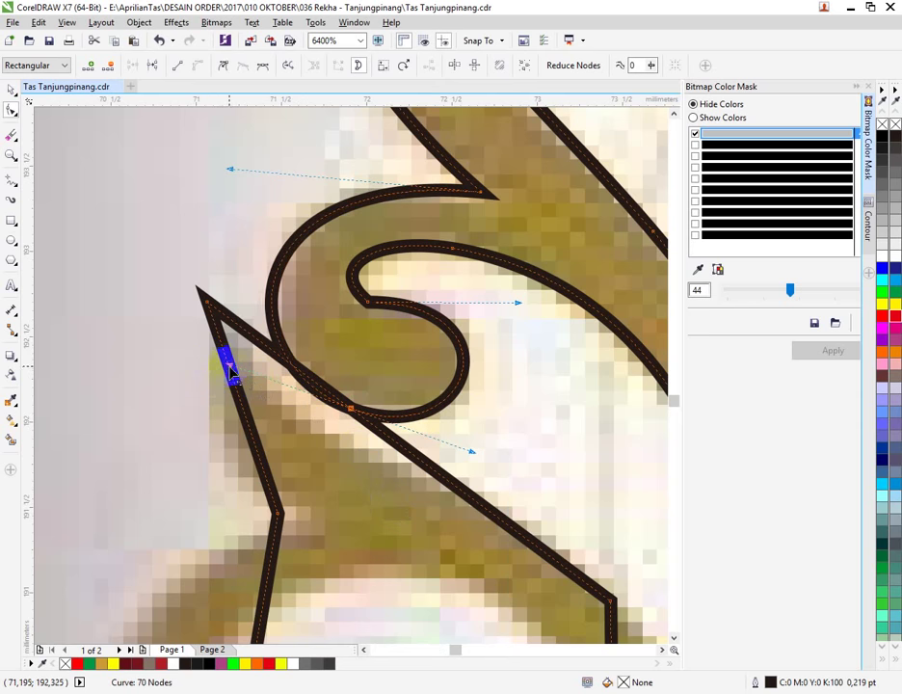
pyautogui.moveTo(231, 172); pyautogui.dragTo(232, 163)
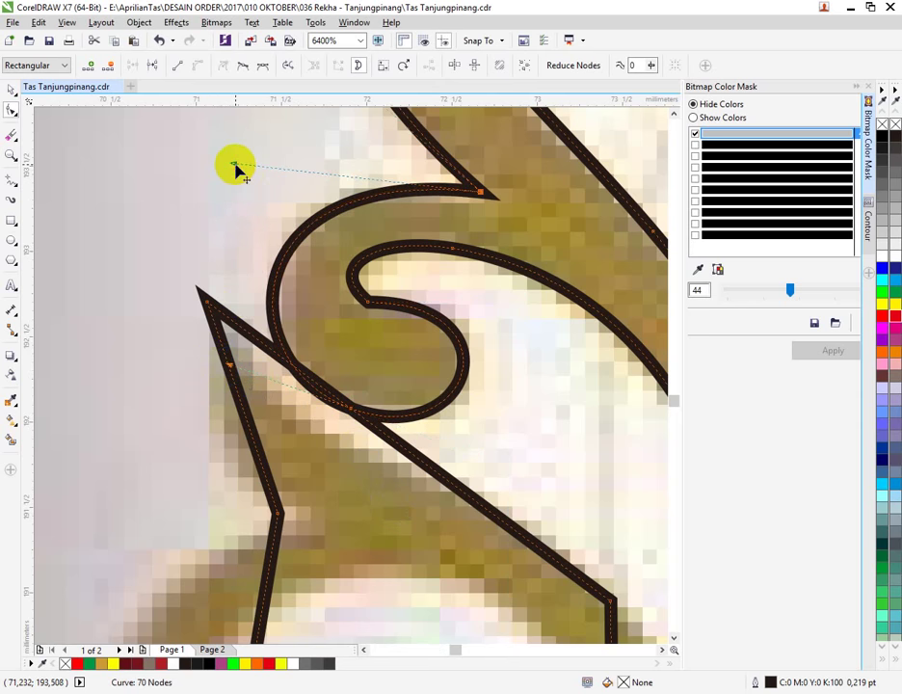
# Step: Convert the diagonal line below the small curl to a curve and shape it along the pointed leaf's upper edge
pyautogui.scroll(-1, 250, 265)
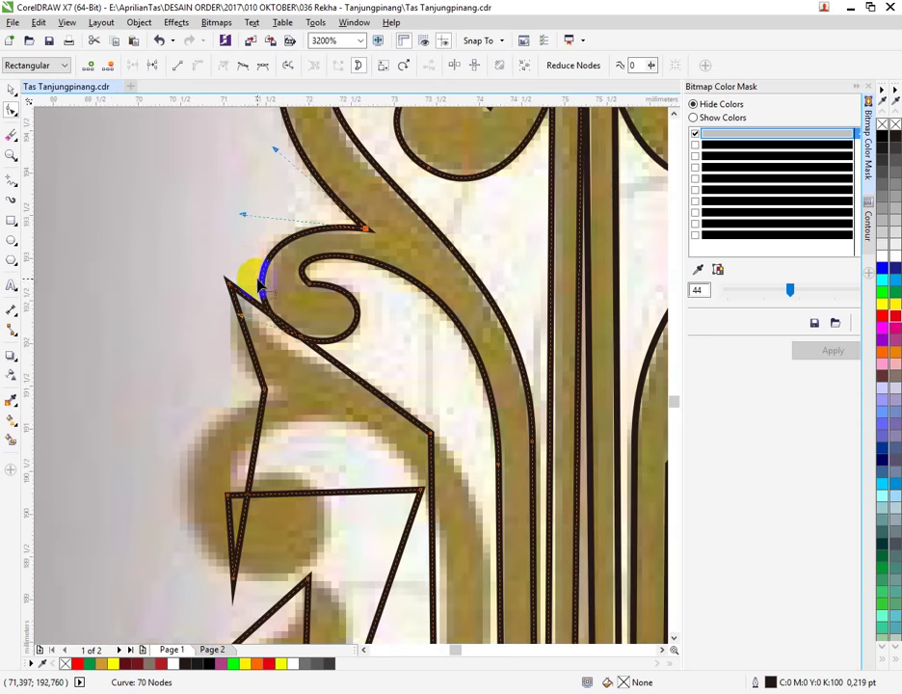
pyautogui.scroll(-1, 260, 284)
pyautogui.scroll(1, 277, 376)
pyautogui.scroll(-1, 277, 383)
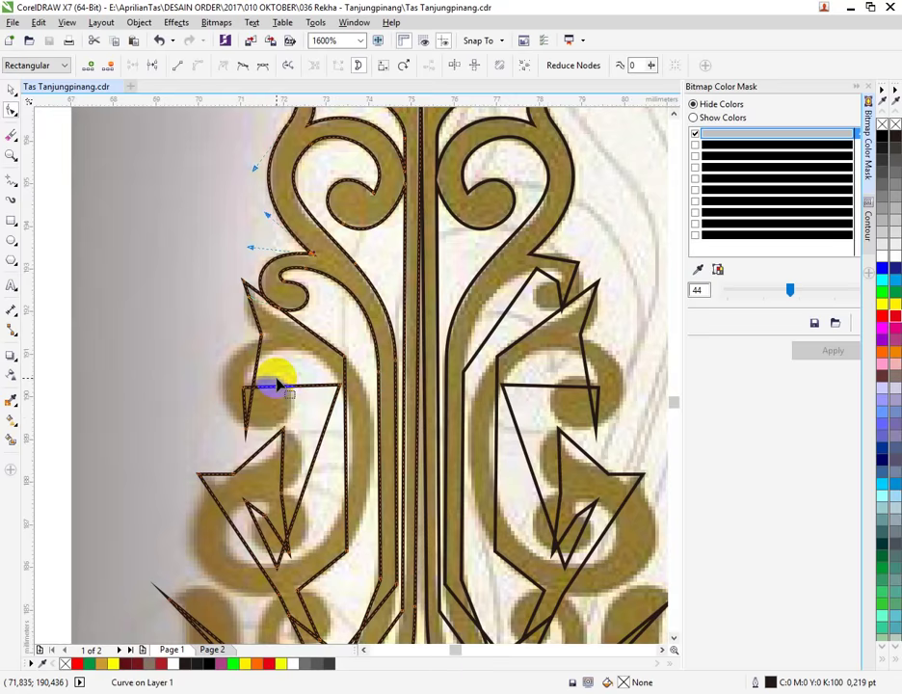
pyautogui.scroll(1, 289, 308)
pyautogui.scroll(1, 251, 304)
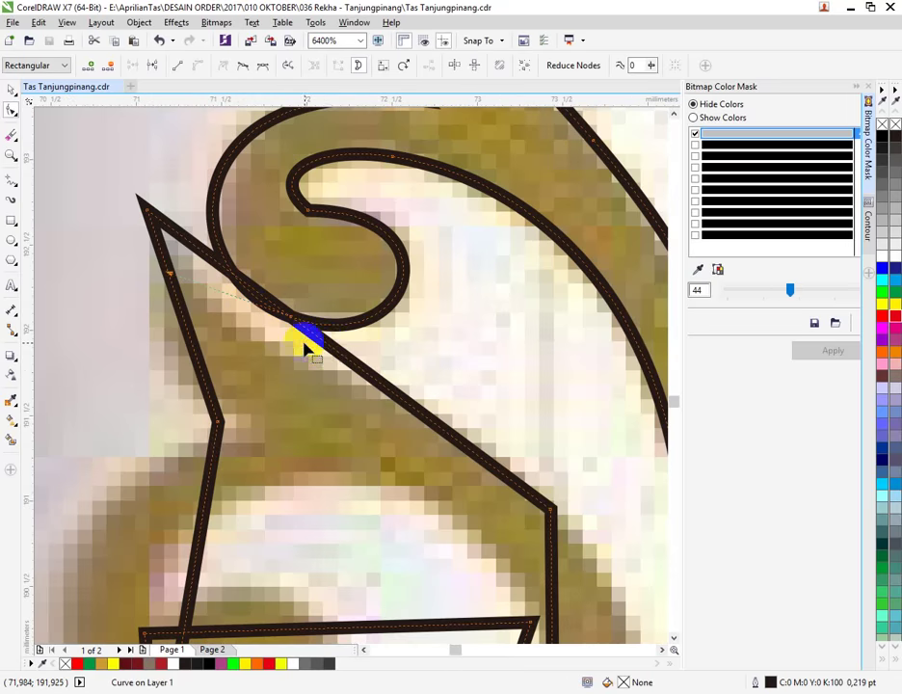
pyautogui.rightClick(323, 344)
pyautogui.click(368, 404)
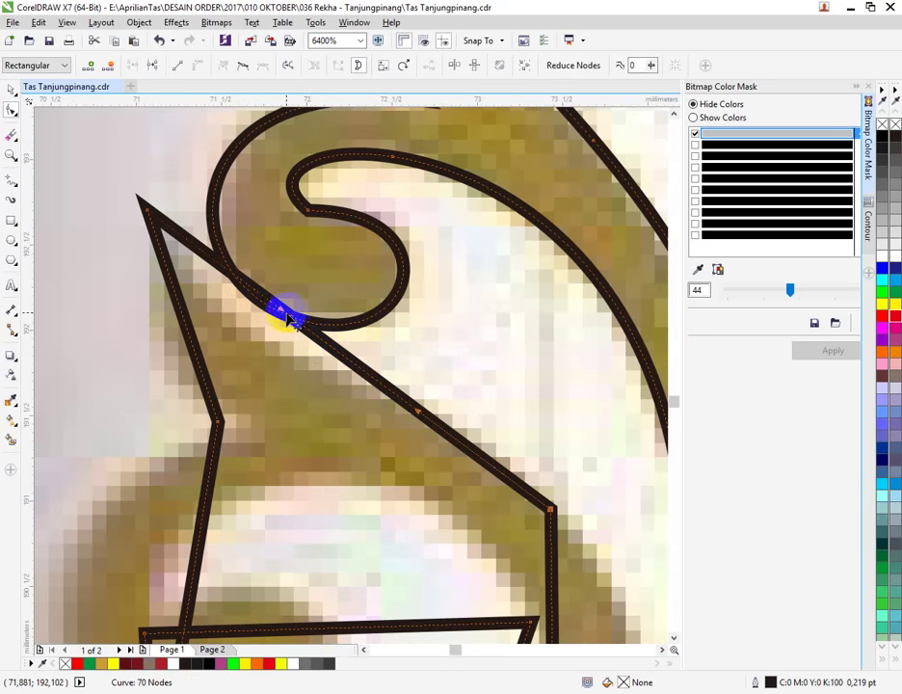
pyautogui.moveTo(287, 320); pyautogui.dragTo(233, 391)
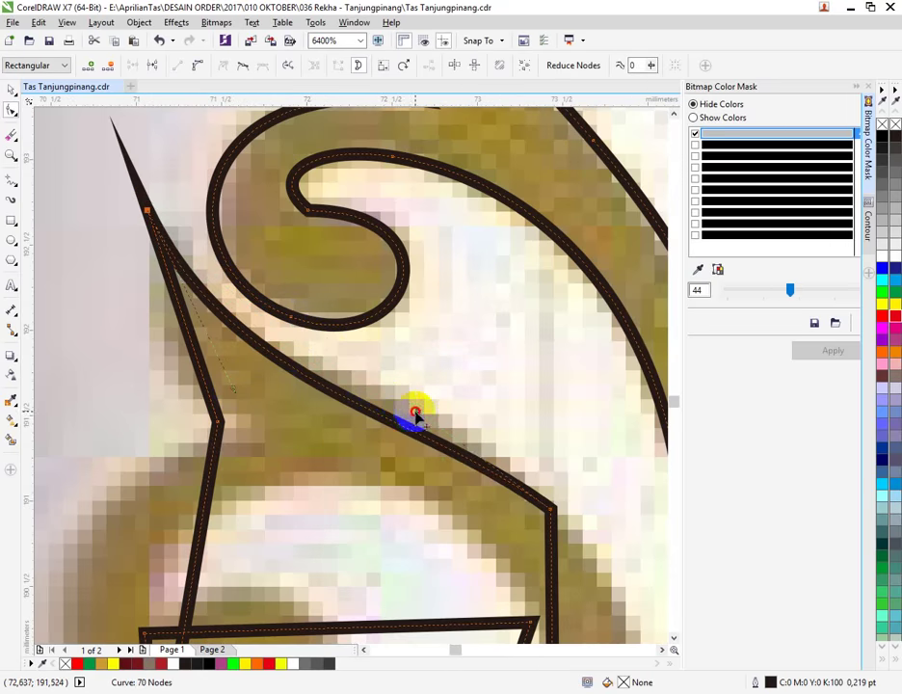
pyautogui.moveTo(415, 414); pyautogui.dragTo(438, 396)
# Step: Move the node on the stem's inner edge, beside the small curl, slightly closer to the traced outline
pyautogui.scroll(-2, 375, 348)
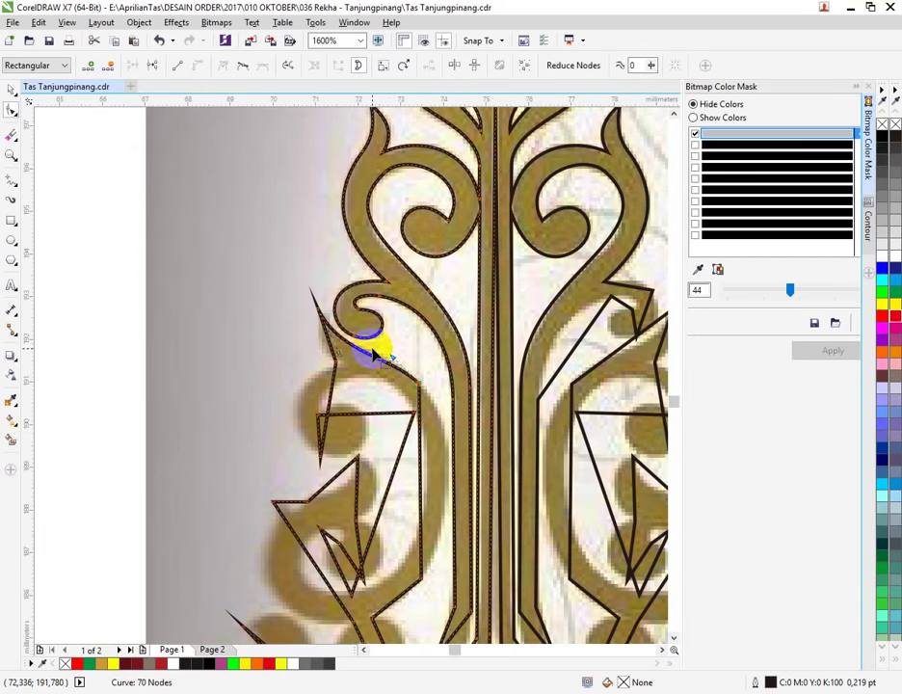
pyautogui.scroll(1, 430, 297)
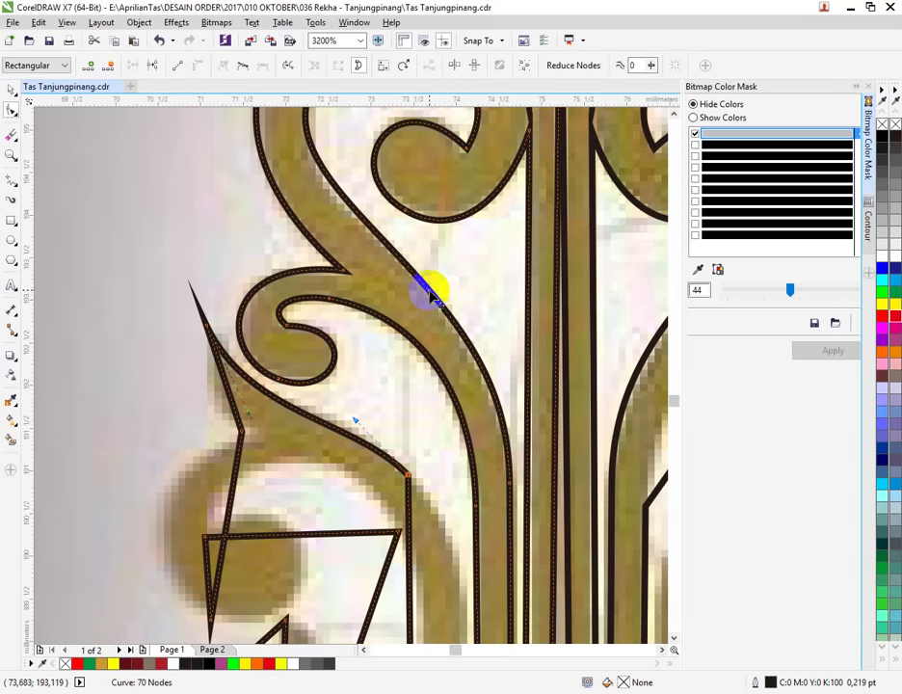
pyautogui.moveTo(429, 297); pyautogui.dragTo(417, 292)
# Step: Refine the inner loop of the upper left scroll by shifting its upper-left node and adjusting that node's handles
pyautogui.scroll(-1, 332, 258)
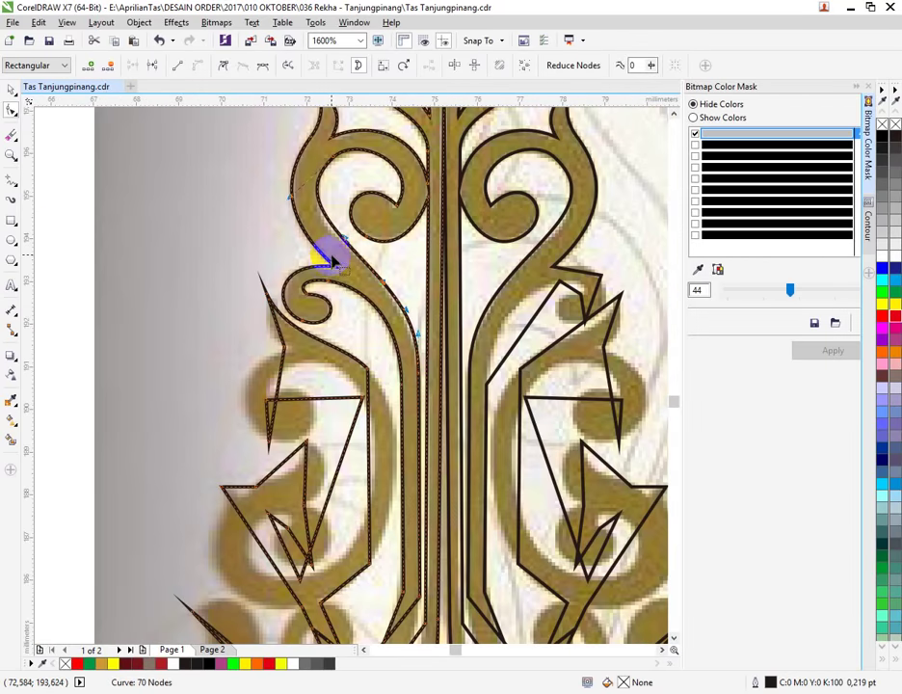
pyautogui.scroll(1, 296, 187)
pyautogui.moveTo(288, 201); pyautogui.dragTo(294, 224)
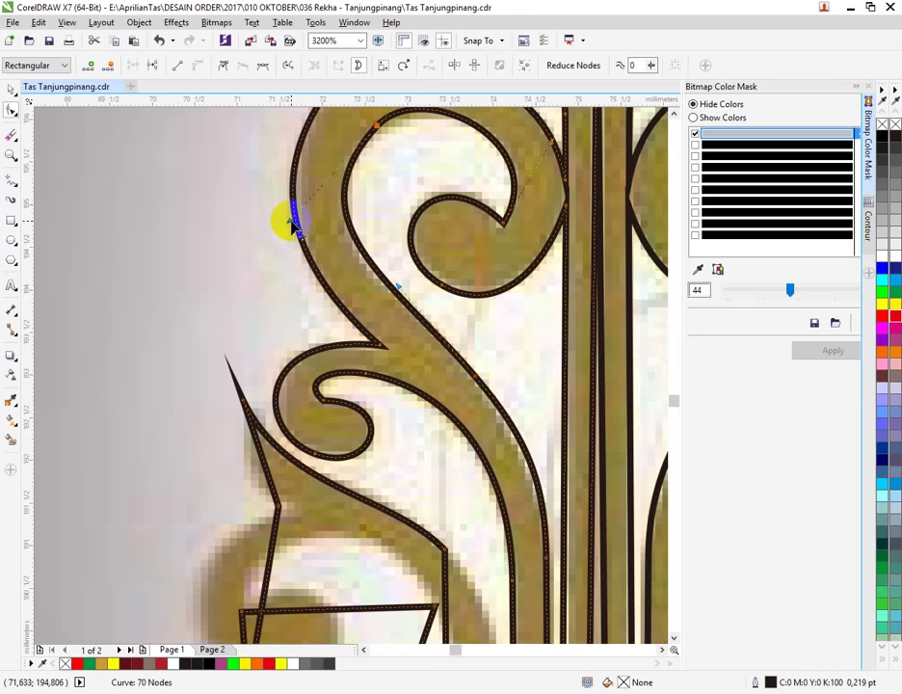
pyautogui.scroll(-1, 294, 225)
pyautogui.scroll(1, 361, 162)
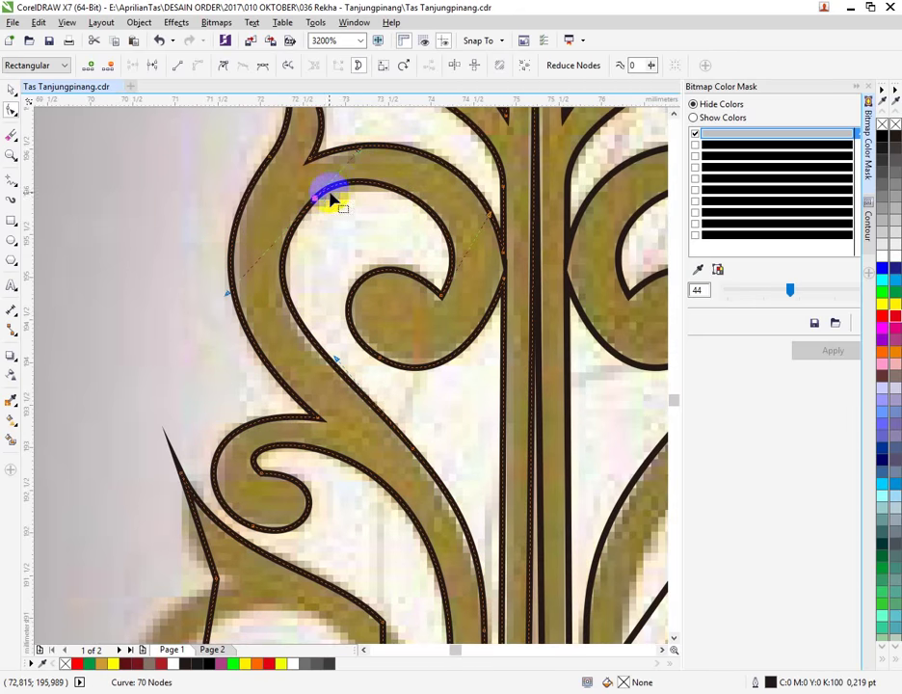
pyautogui.moveTo(317, 200); pyautogui.dragTo(312, 206)
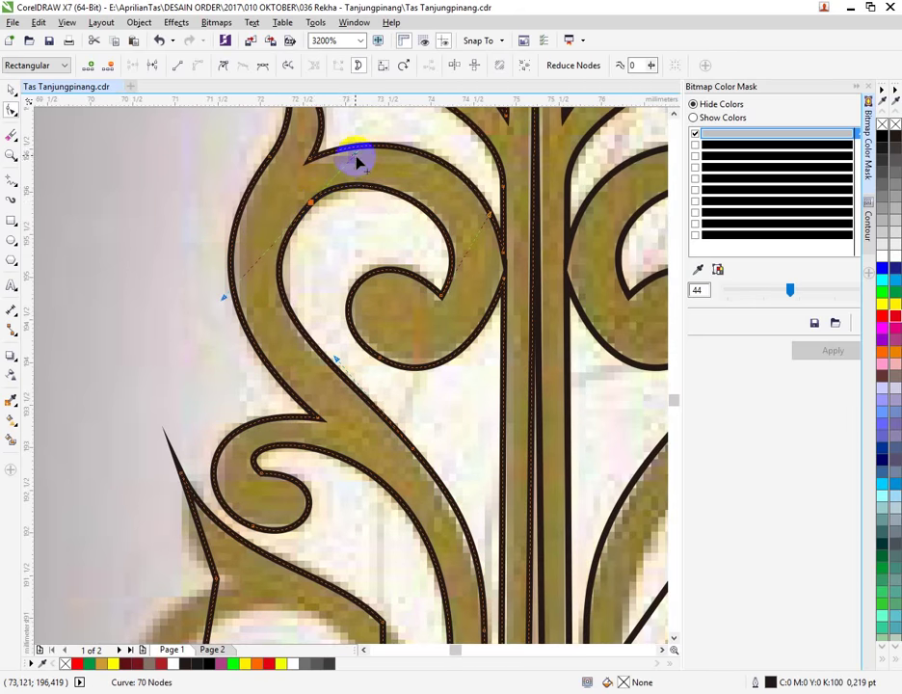
pyautogui.moveTo(355, 155); pyautogui.dragTo(349, 160)
# Step: Convert the long vertical segment beside the middle left scroll to a curve and bow it toward the scroll's outer edge
pyautogui.scroll(-1, 289, 253)
pyautogui.scroll(1, 284, 429)
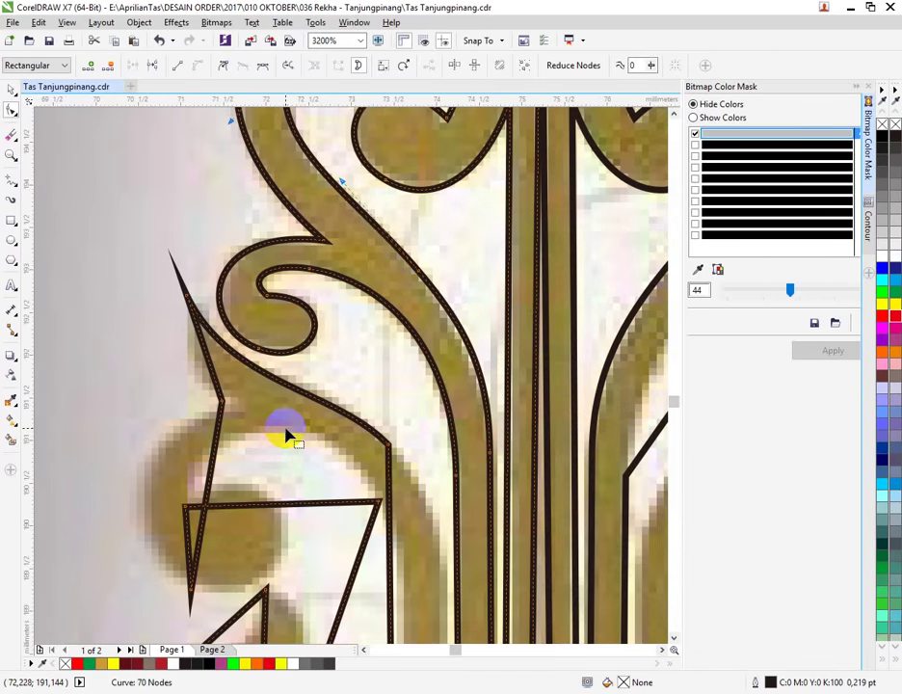
pyautogui.scroll(-3, 368, 497)
pyautogui.scroll(2, 390, 498)
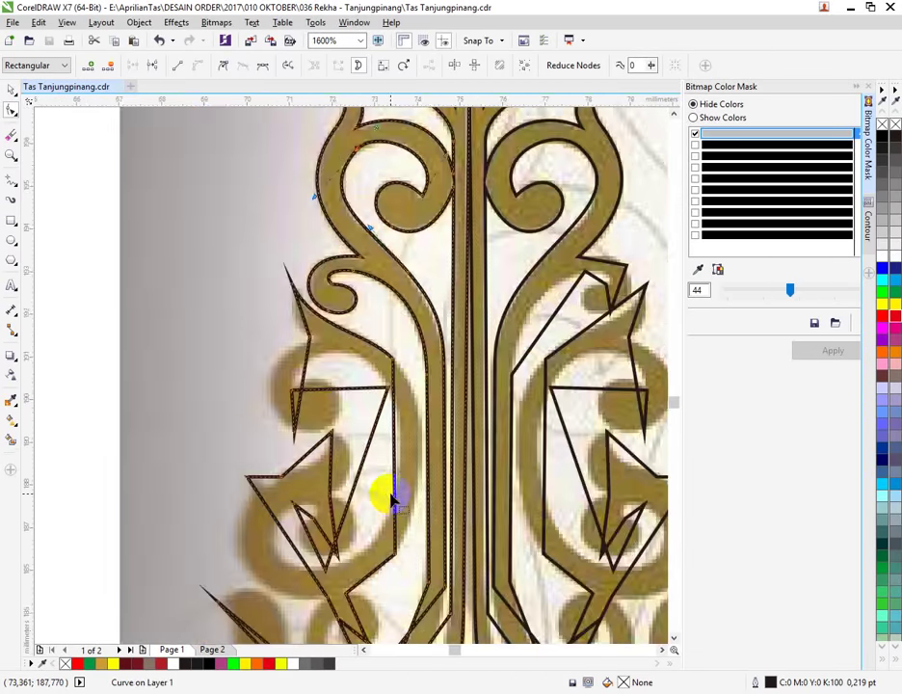
pyautogui.scroll(1, 390, 498)
pyautogui.moveTo(401, 628); pyautogui.dragTo(397, 610)
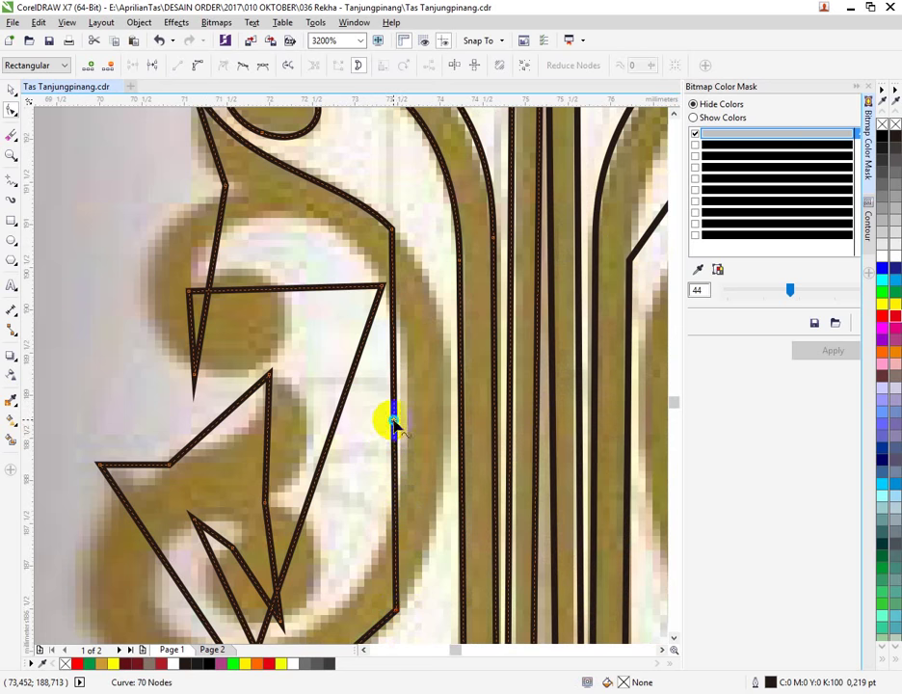
pyautogui.rightClick(394, 422)
pyautogui.click(417, 478)
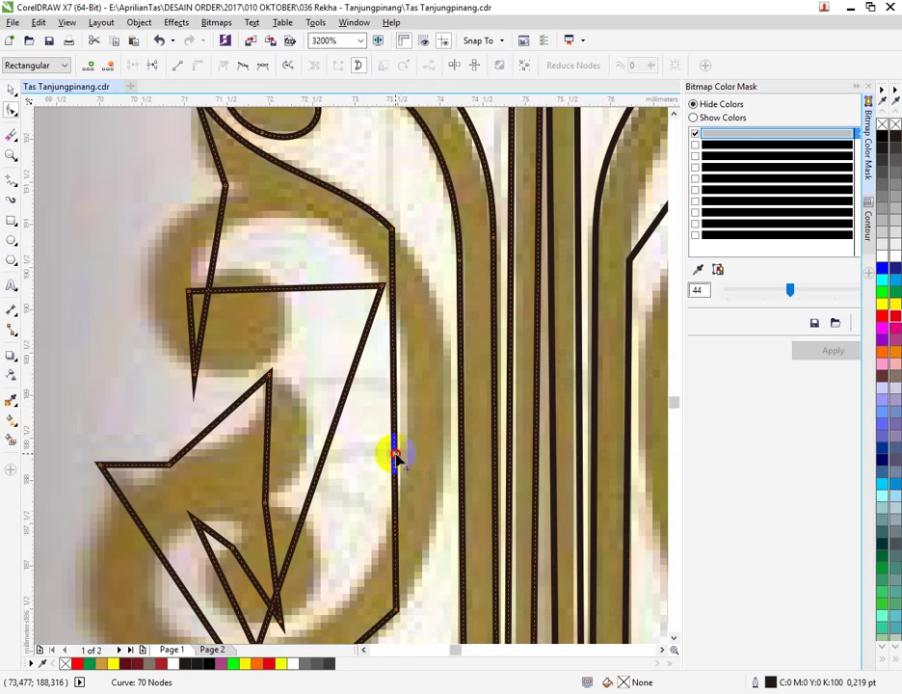
pyautogui.moveTo(395, 455); pyautogui.dragTo(452, 436)
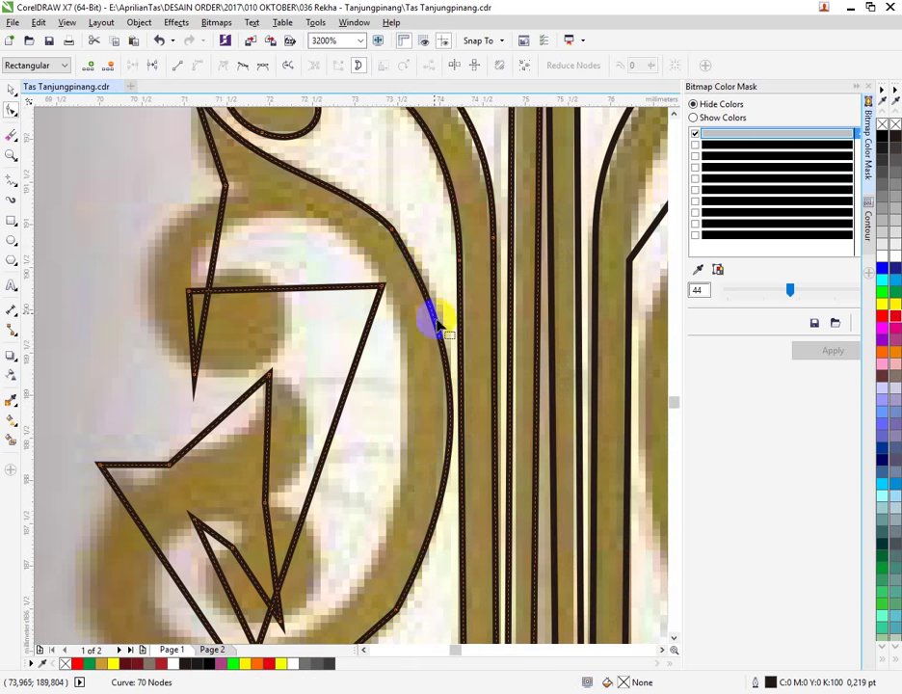
# Step: Smooth and delete the node at the top of the bowed outer edge, and add a replacement node slightly lower along it
pyautogui.rightClick(395, 233)
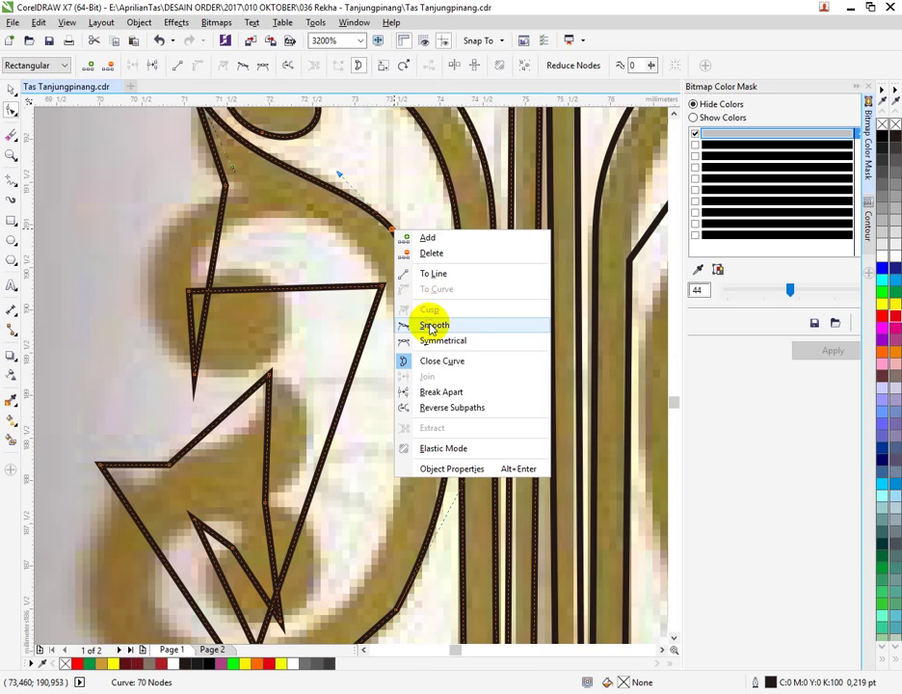
pyautogui.click(429, 321)
pyautogui.press('Delete')
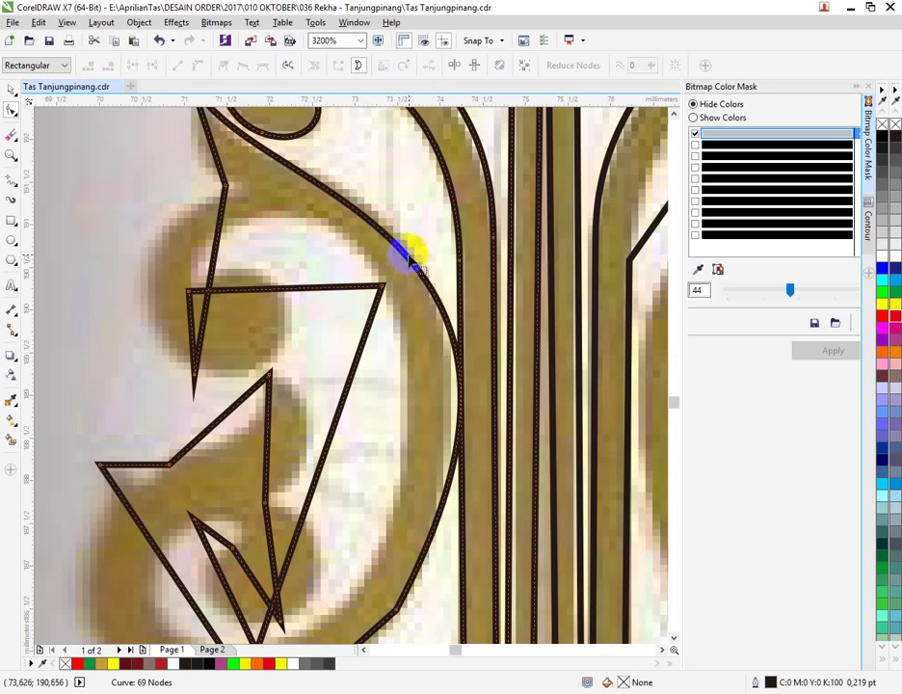
pyautogui.doubleClick(414, 269)
pyautogui.moveTo(419, 262); pyautogui.dragTo(400, 241)
pyautogui.scroll(-1, 398, 241)
pyautogui.scroll(1, 306, 224)
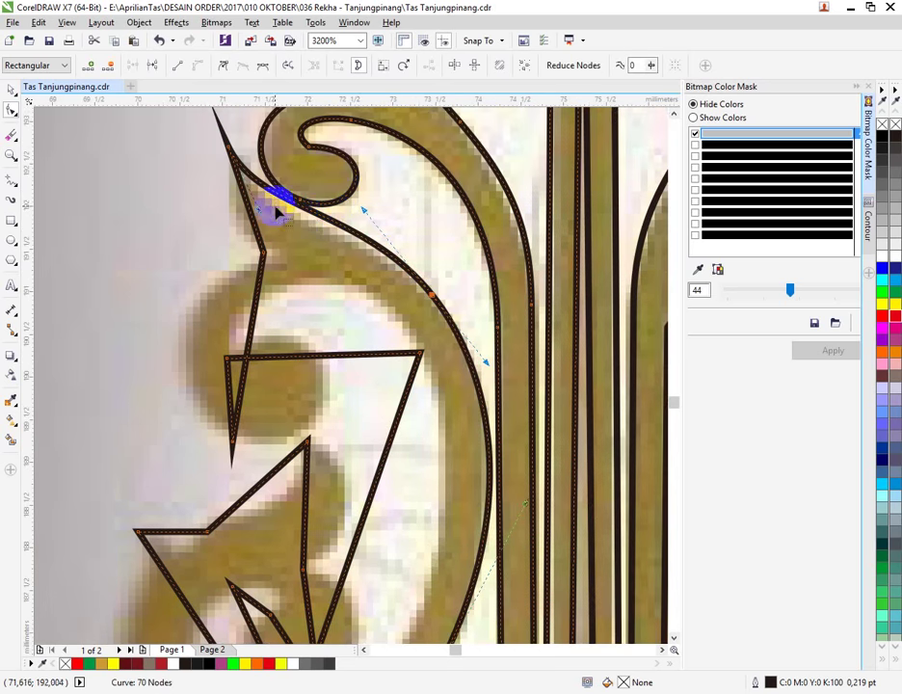
# Step: Shorten the curve's overshoot at the leaf tip and adjust the new outer-edge node and its lower handle to fit the scroll
pyautogui.moveTo(260, 210); pyautogui.dragTo(269, 246)
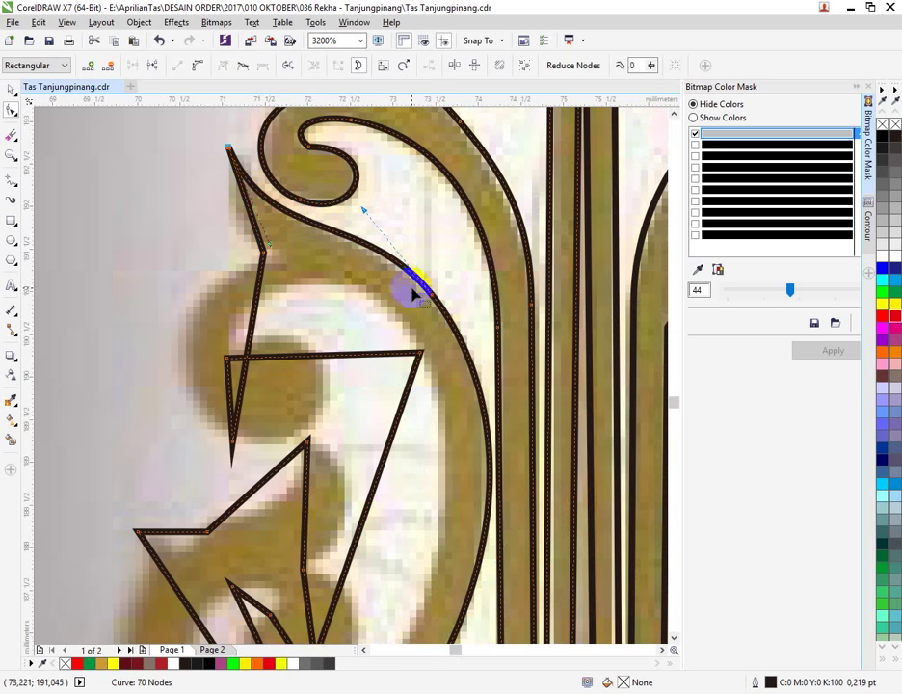
pyautogui.moveTo(431, 300); pyautogui.dragTo(437, 306)
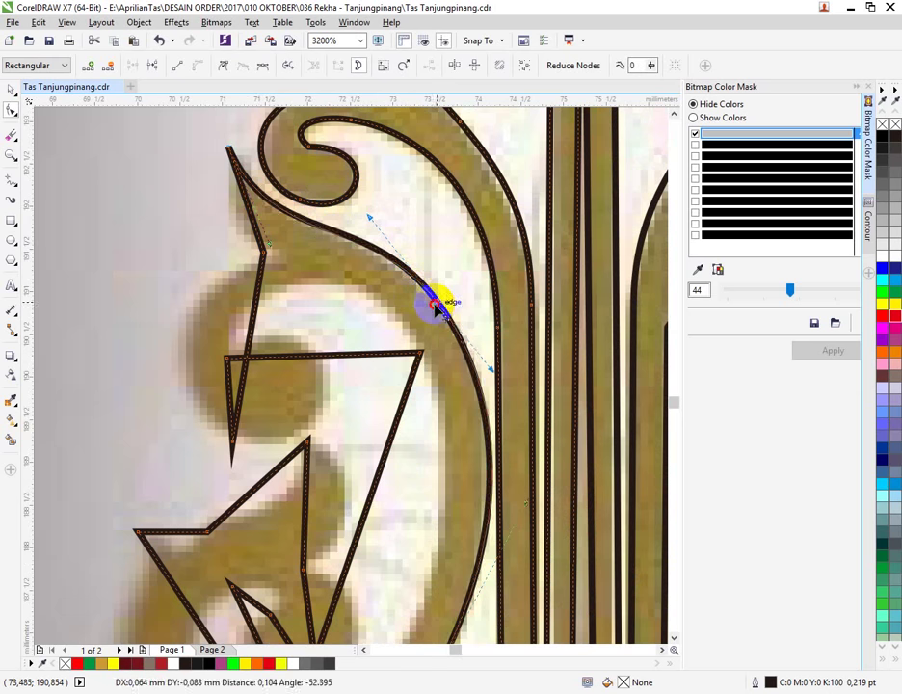
pyautogui.click(492, 381)
pyautogui.moveTo(493, 378); pyautogui.dragTo(486, 363)
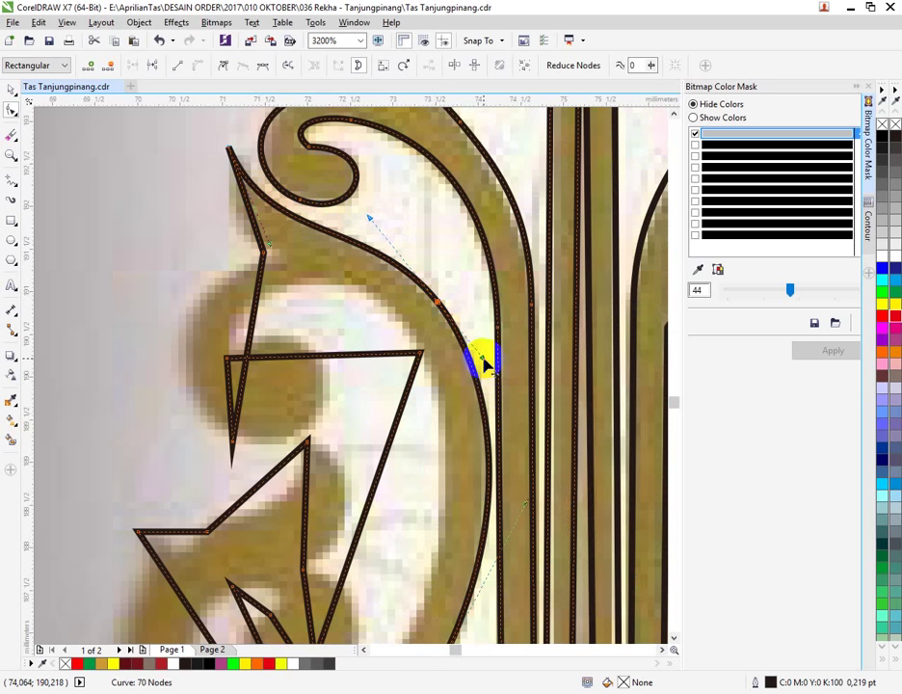
# Step: Convert the straight segment at the lower end of the middle left scroll's outer edge to a curve and bow it outward
pyautogui.scroll(-3, 478, 363)
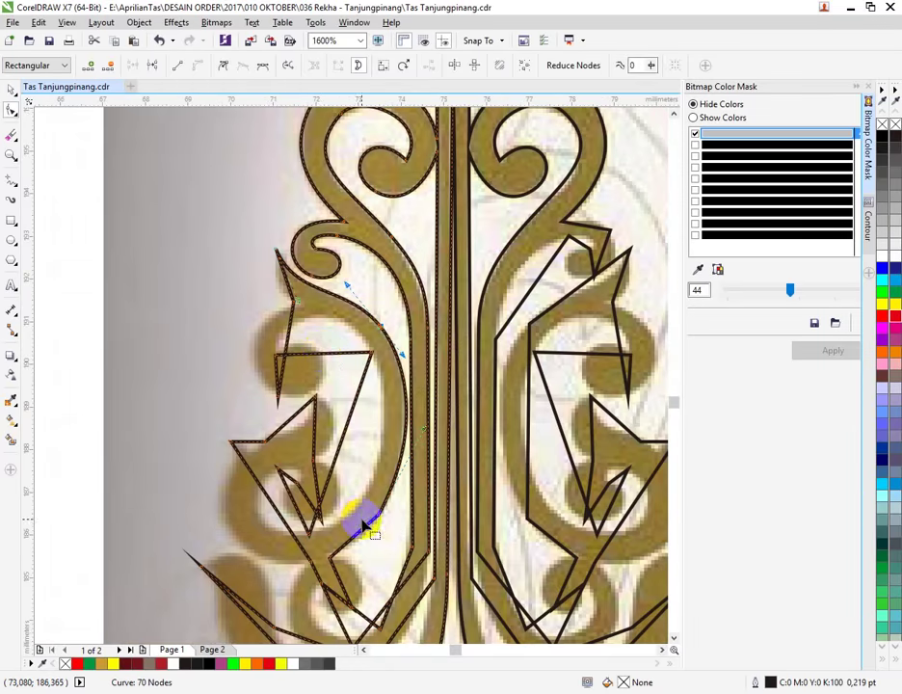
pyautogui.scroll(3, 358, 559)
pyautogui.scroll(1, 339, 588)
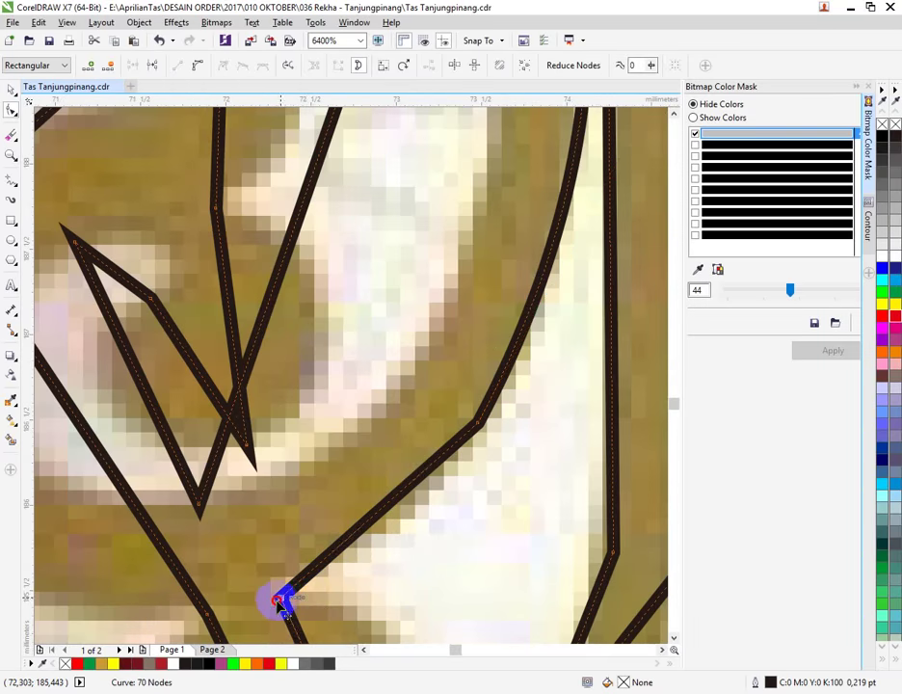
pyautogui.moveTo(278, 603); pyautogui.dragTo(367, 546)
pyautogui.rightClick(372, 511)
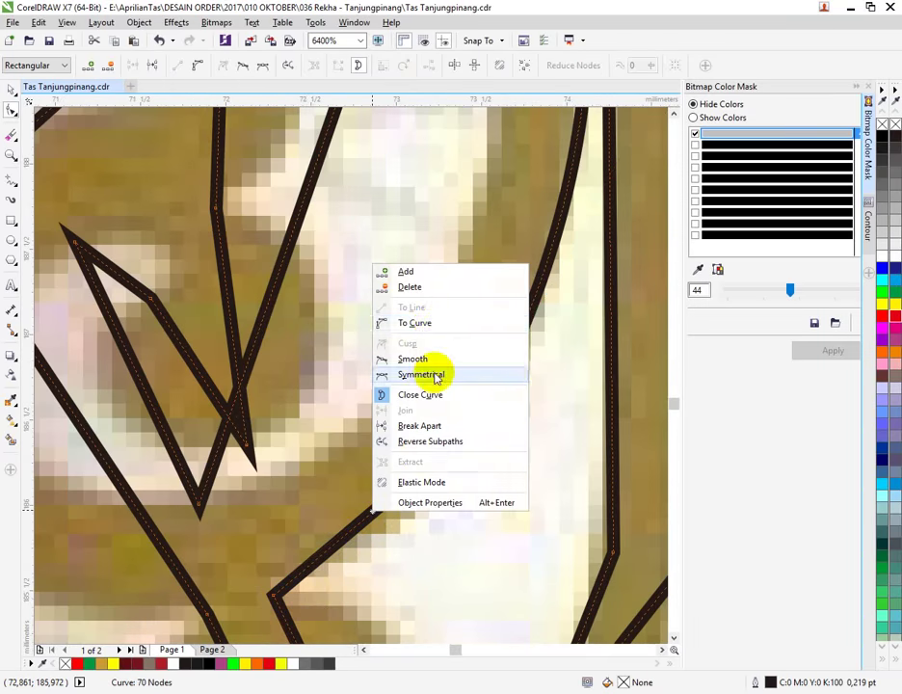
pyautogui.click(438, 369)
pyautogui.moveTo(374, 505); pyautogui.dragTo(463, 453)
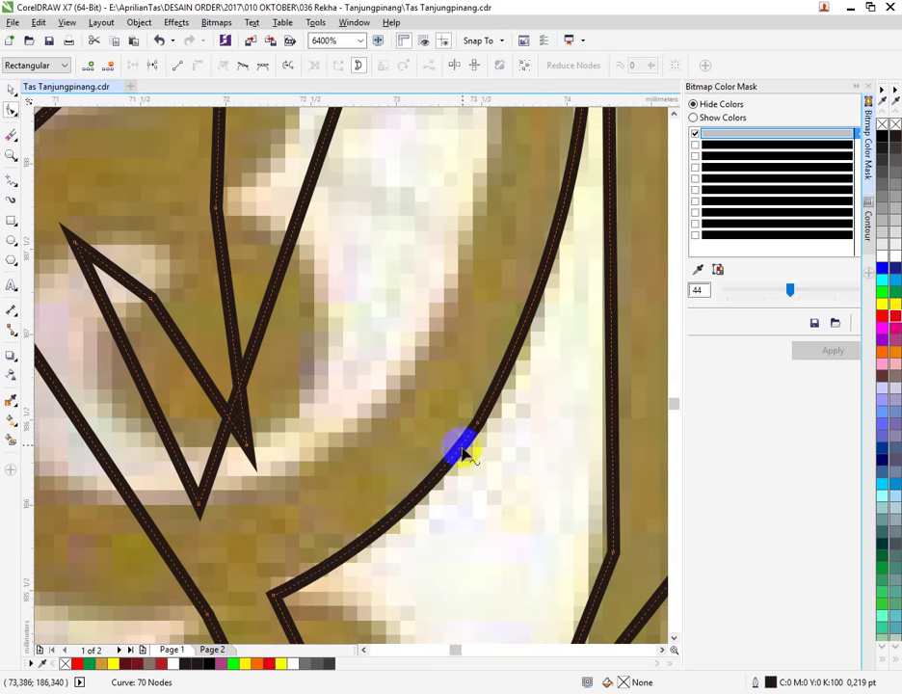
# Step: Smooth the lower node on the middle left scroll's bowed outer edge and adjust its upper handle to follow the bitmap
pyautogui.rightClick(477, 424)
pyautogui.click(515, 521)
pyautogui.scroll(-1, 445, 477)
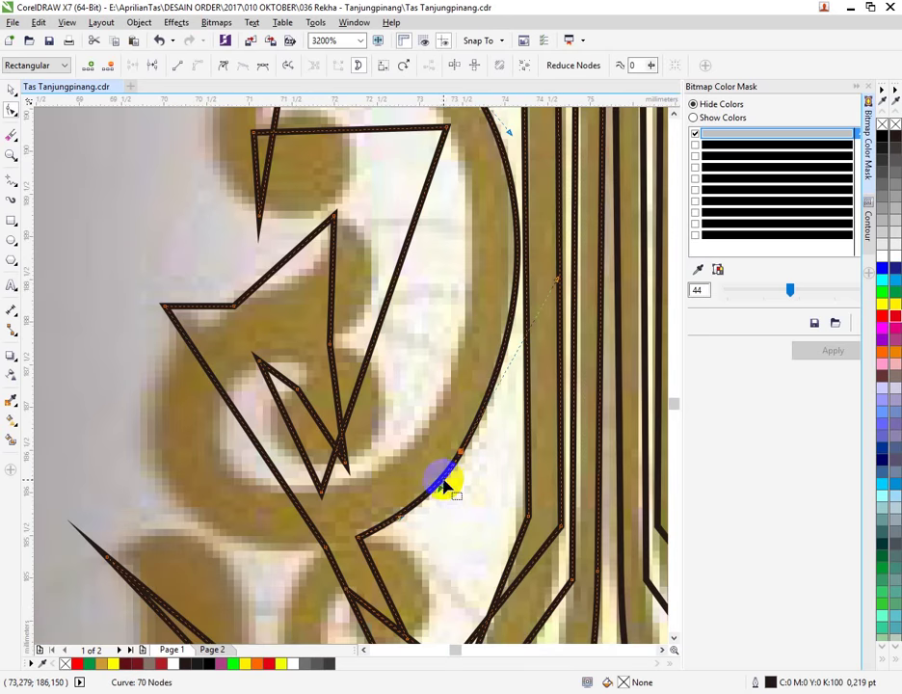
pyautogui.scroll(1, 558, 286)
pyautogui.moveTo(557, 286); pyautogui.dragTo(556, 292)
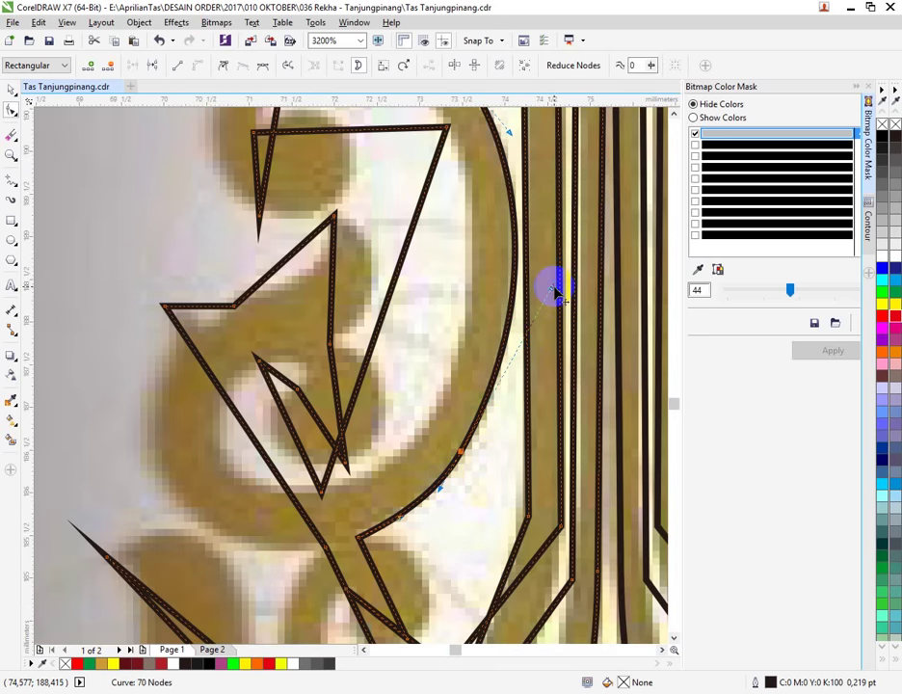
pyautogui.scroll(-2, 479, 310)
pyautogui.scroll(-1, 484, 235)
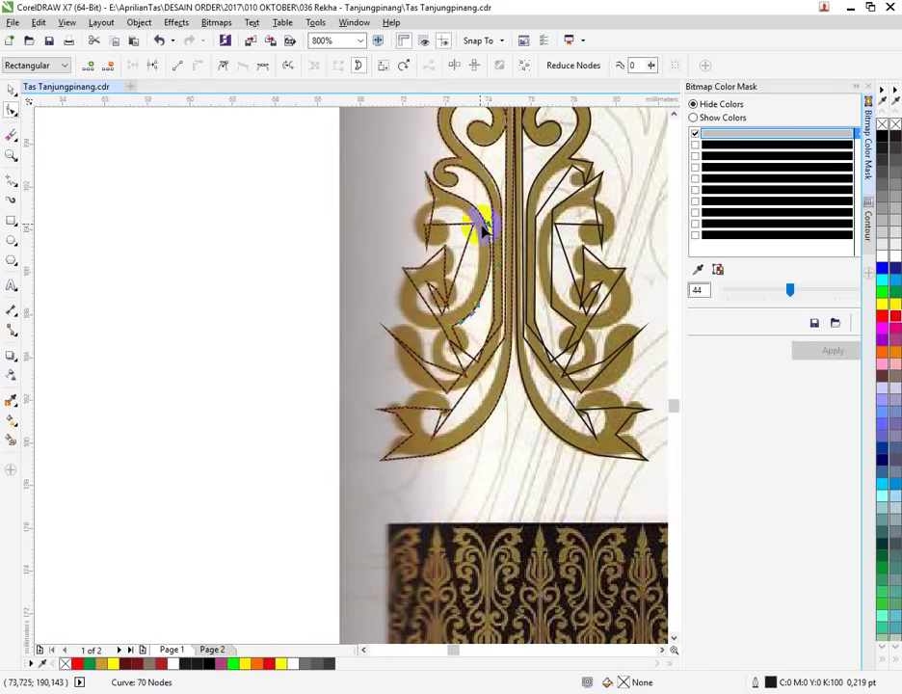
# Step: Move the notch node below the middle left leaf tip inward, and convert the leaf's outer side to a curve bowed along the bitmap
pyautogui.scroll(1, 472, 192)
pyautogui.scroll(1, 467, 181)
pyautogui.scroll(1, 357, 241)
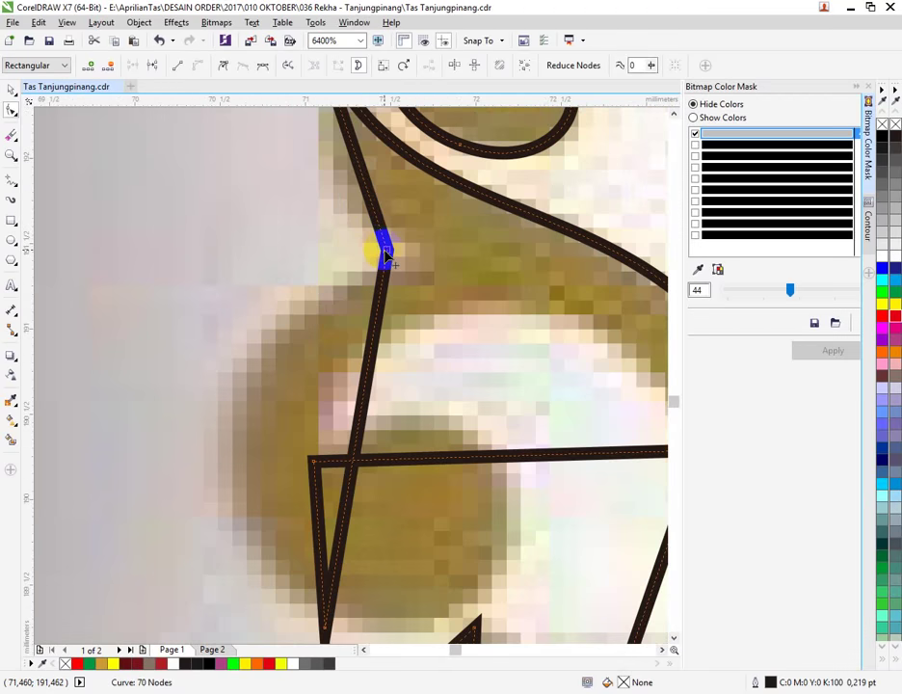
pyautogui.moveTo(384, 252); pyautogui.dragTo(412, 249)
pyautogui.scroll(-2, 411, 249)
pyautogui.scroll(2, 386, 201)
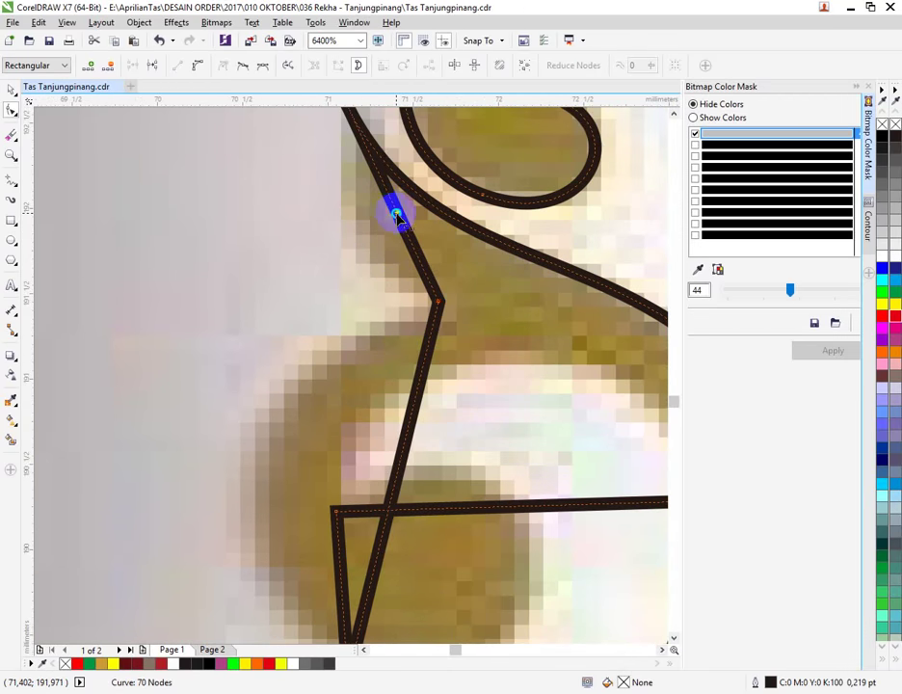
pyautogui.rightClick(396, 214)
pyautogui.click(429, 272)
pyautogui.moveTo(398, 220); pyautogui.dragTo(367, 254)
pyautogui.scroll(-3, 365, 252)
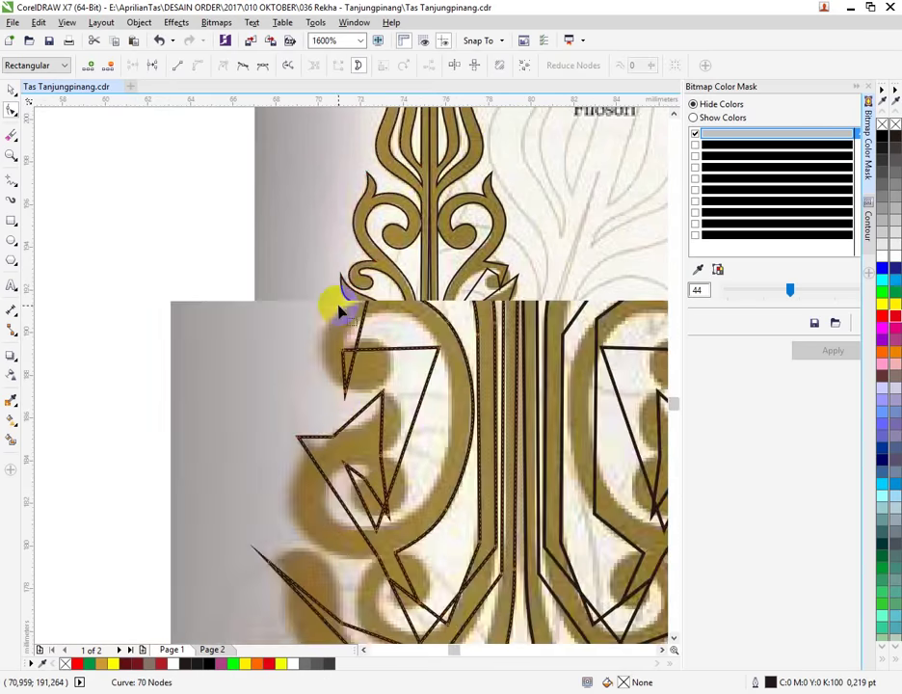
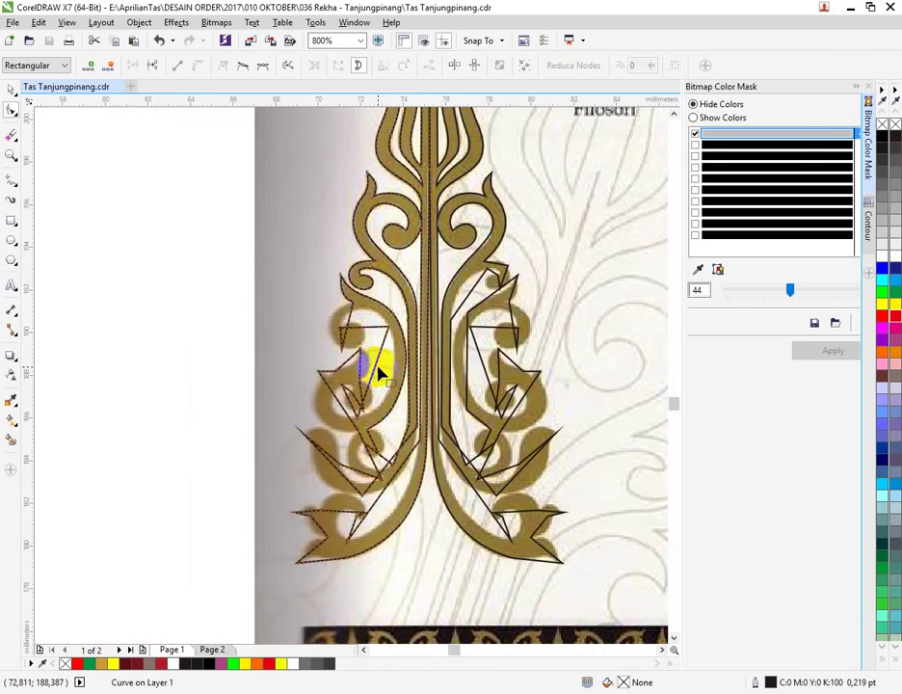
# Step: Delete the mirrored outline on the ornament's right half and reopen the left outline for node editing
pyautogui.click(11, 88)
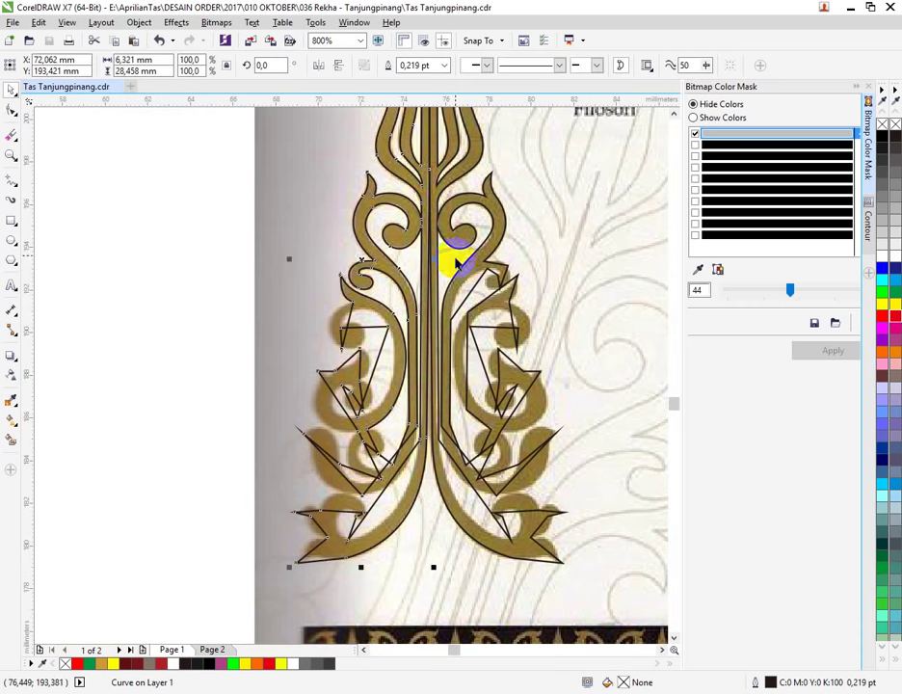
pyautogui.click(457, 240)
pyautogui.press('Delete')
pyautogui.scroll(-2, 474, 377)
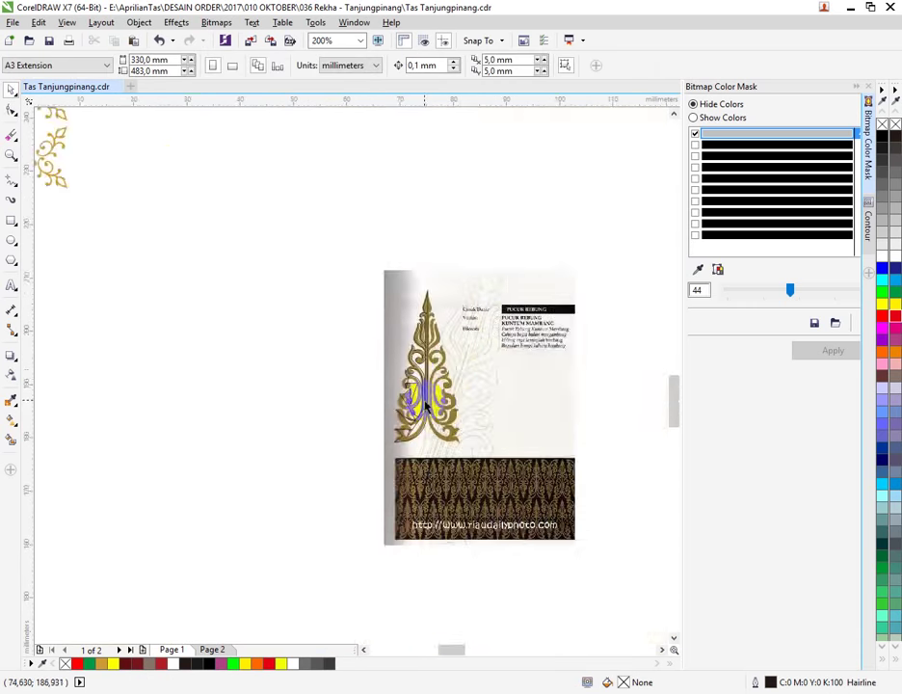
pyautogui.scroll(2, 441, 396)
pyautogui.scroll(-2, 417, 388)
pyautogui.scroll(2, 415, 449)
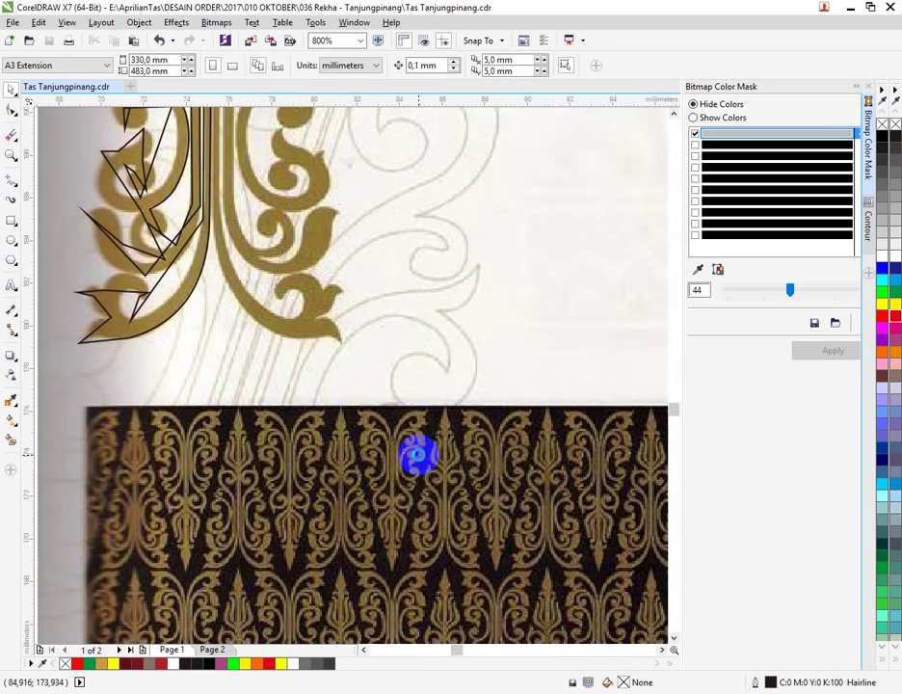
pyautogui.scroll(-1, 404, 434)
pyautogui.scroll(3, 322, 307)
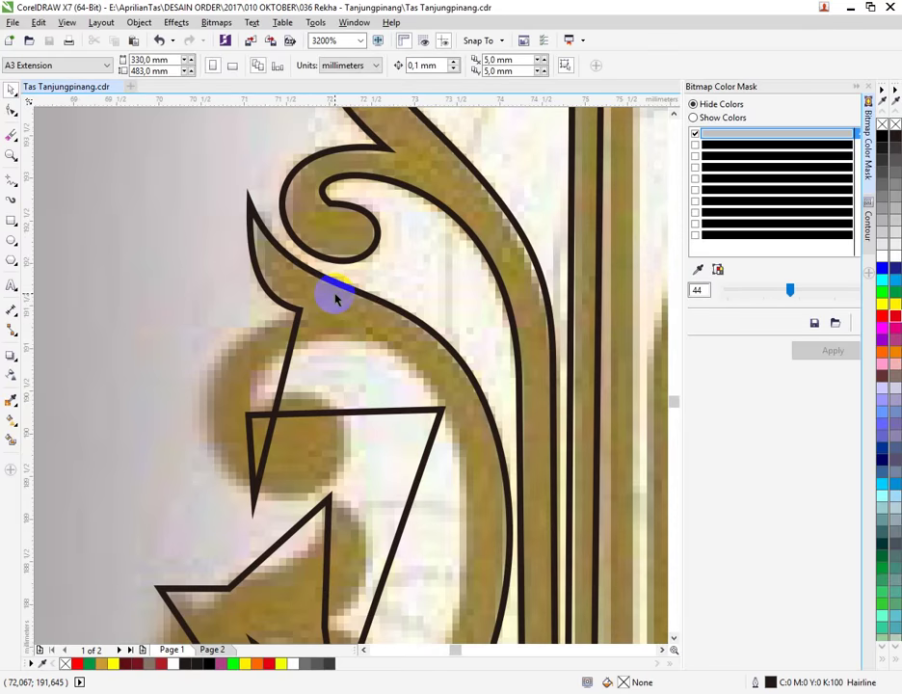
pyautogui.scroll(1, 289, 354)
pyautogui.click(279, 360)
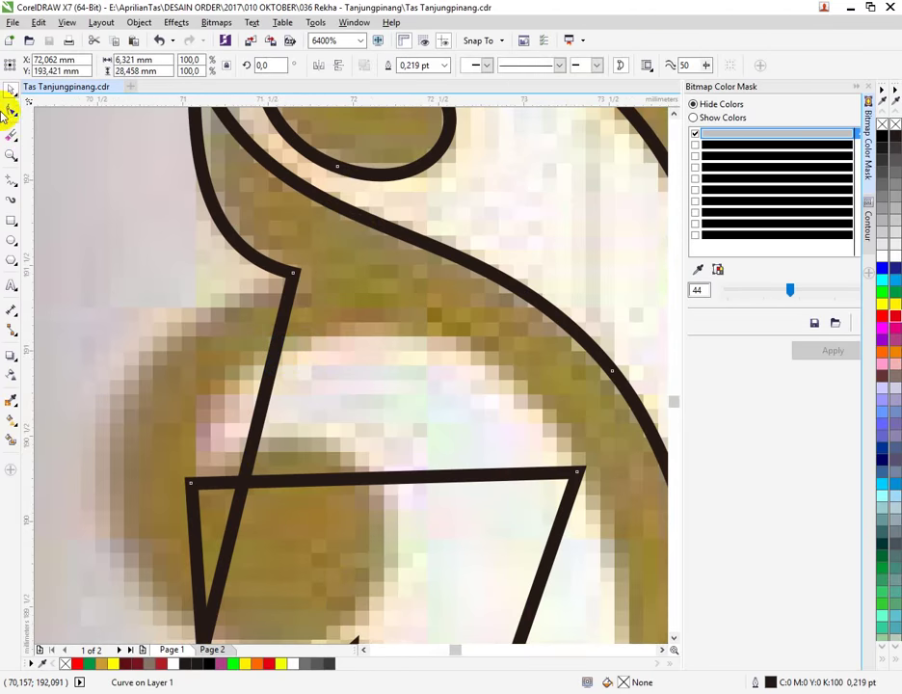
pyautogui.click(16, 112)
# Step: Convert the straight segment below the leaf notch to a curve, bow it around the curl's outer edge, and adjust its lower handle
pyautogui.scroll(-2, 302, 428)
pyautogui.scroll(2, 294, 313)
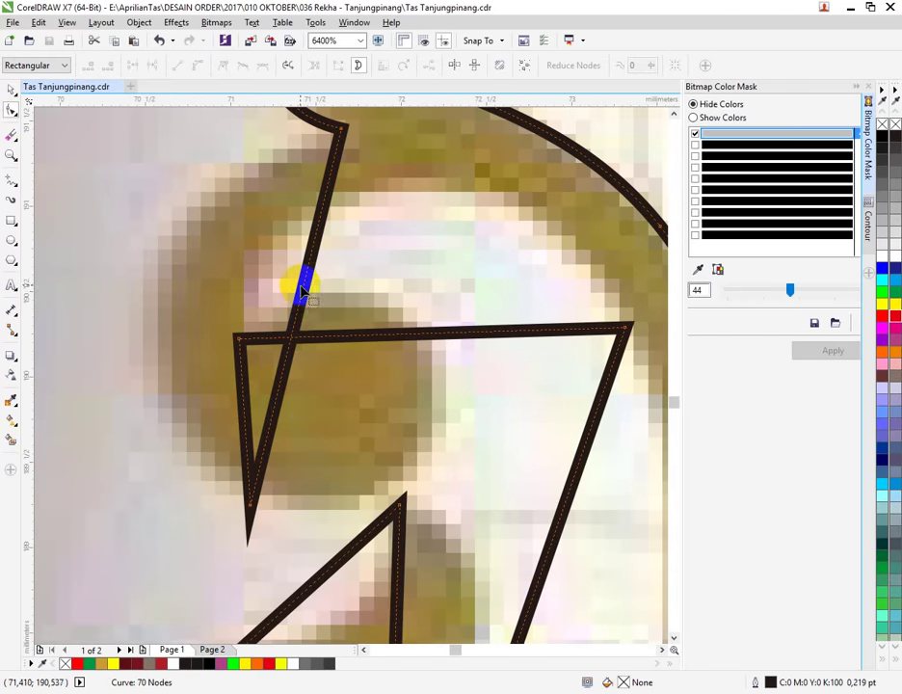
pyautogui.rightClick(301, 291)
pyautogui.click(302, 291)
pyautogui.rightClick(301, 291)
pyautogui.click(346, 345)
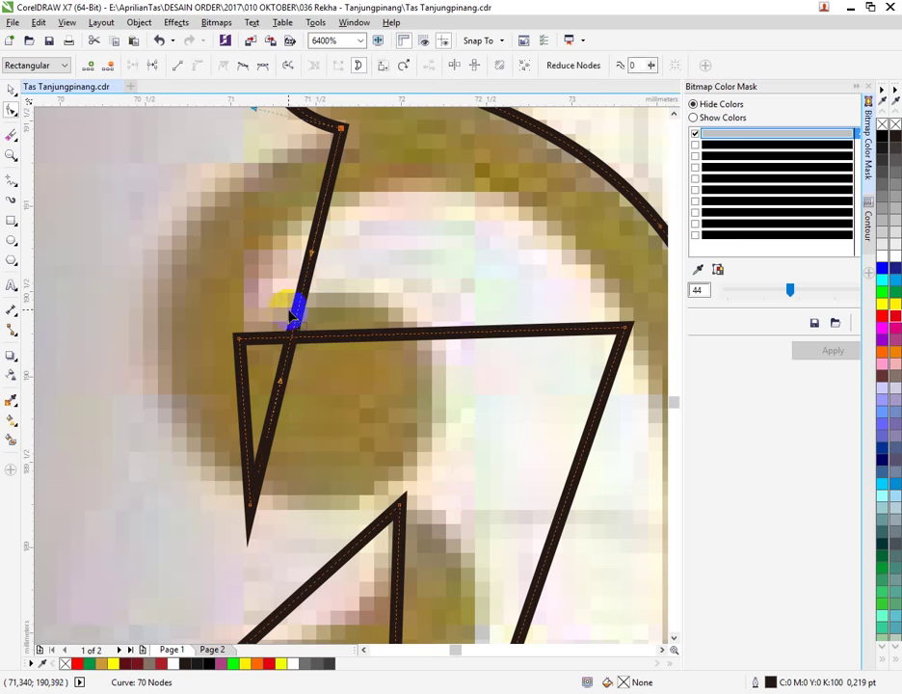
pyautogui.moveTo(300, 311); pyautogui.dragTo(151, 271)
pyautogui.click(246, 499)
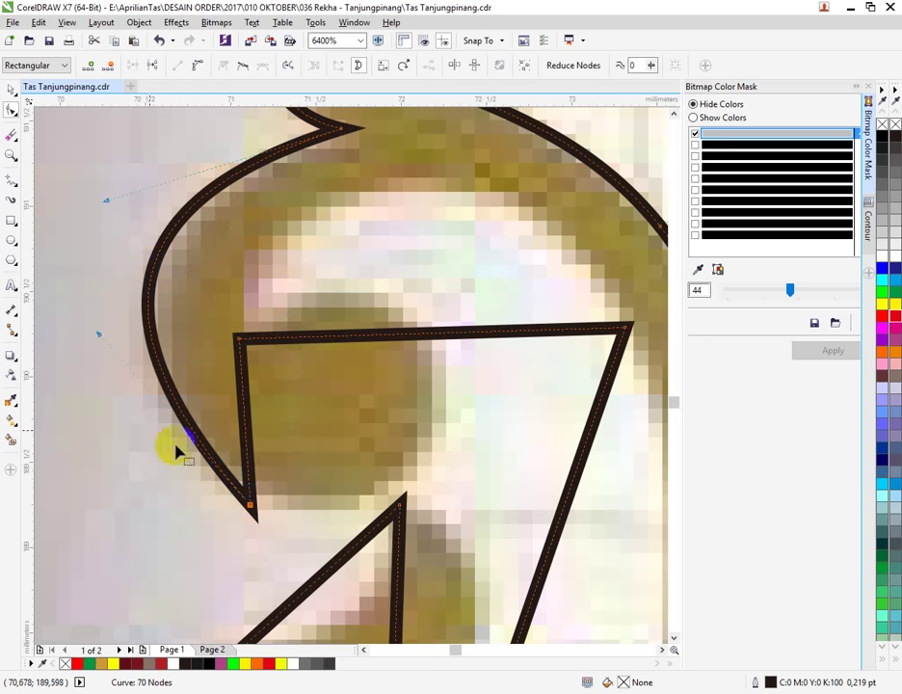
pyautogui.moveTo(96, 339); pyautogui.dragTo(95, 416)
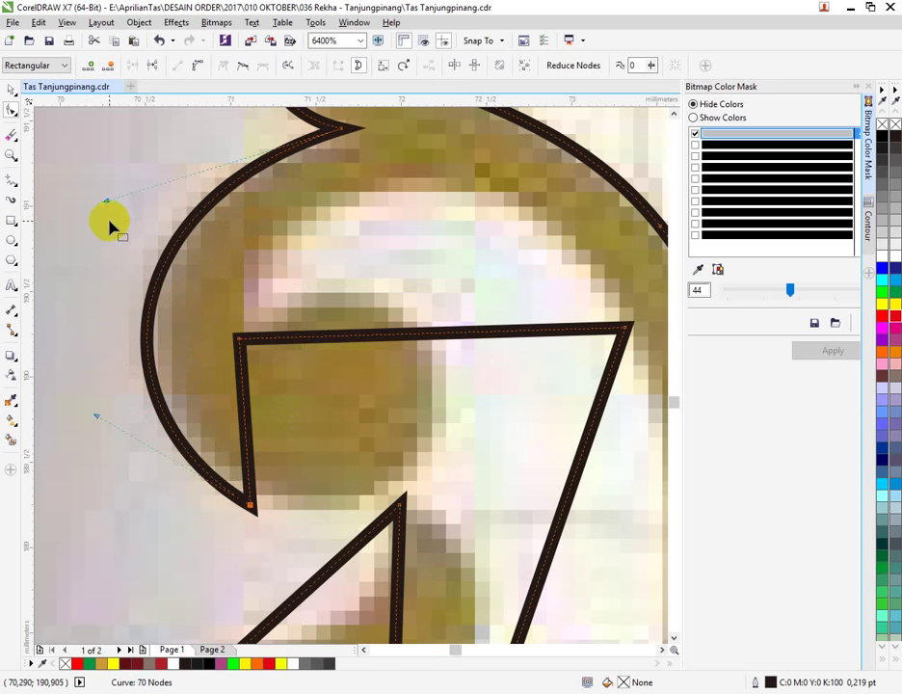
# Step: Convert the horizontal segment across the curl to a curve, arch it up along the inner edge, and adjust both end handles
pyautogui.click(247, 414)
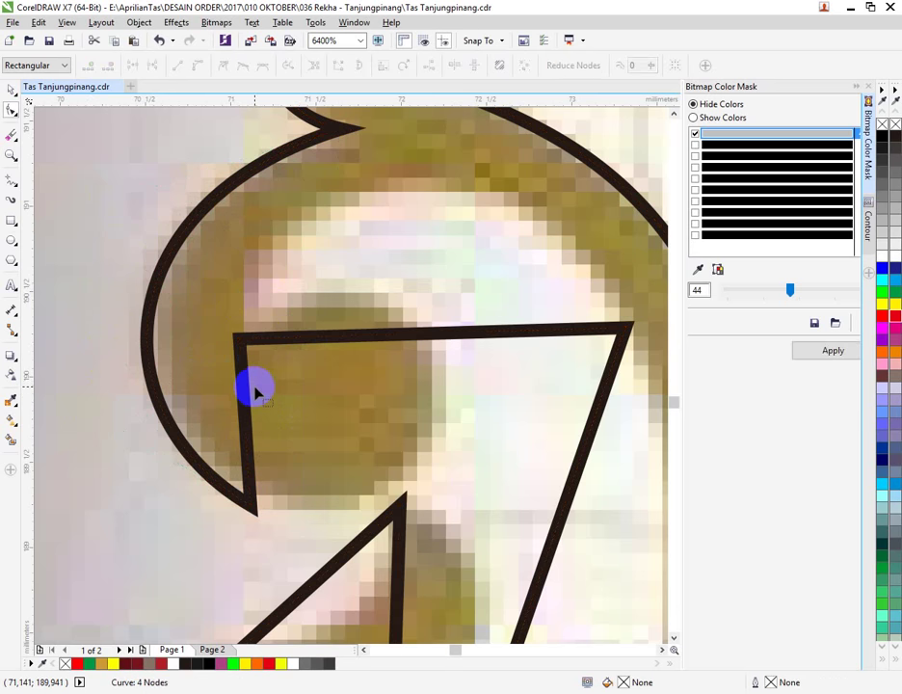
pyautogui.click(355, 338)
pyautogui.rightClick(352, 336)
pyautogui.click(396, 390)
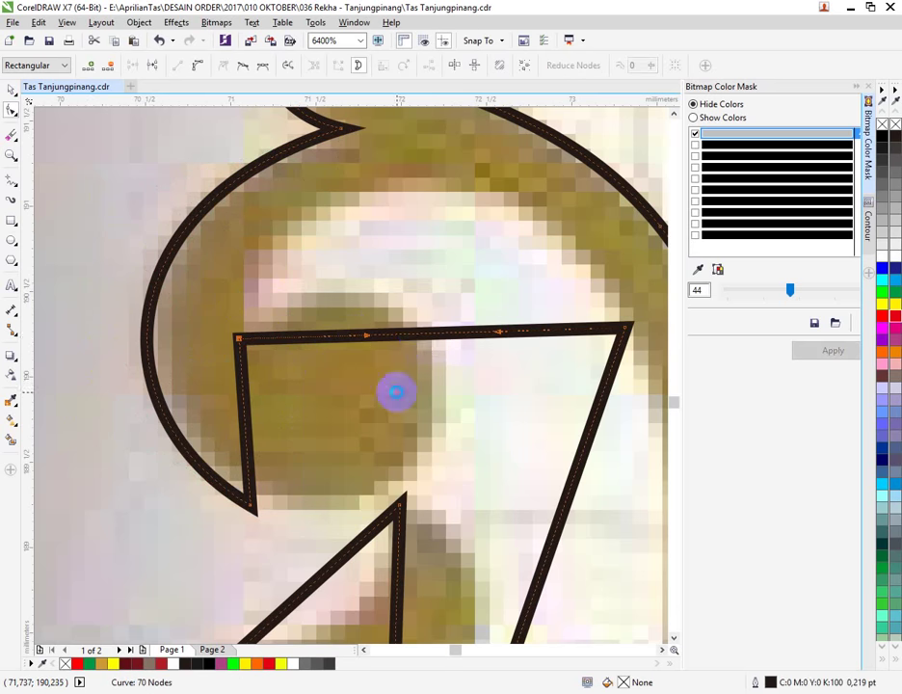
pyautogui.moveTo(421, 338); pyautogui.dragTo(423, 188)
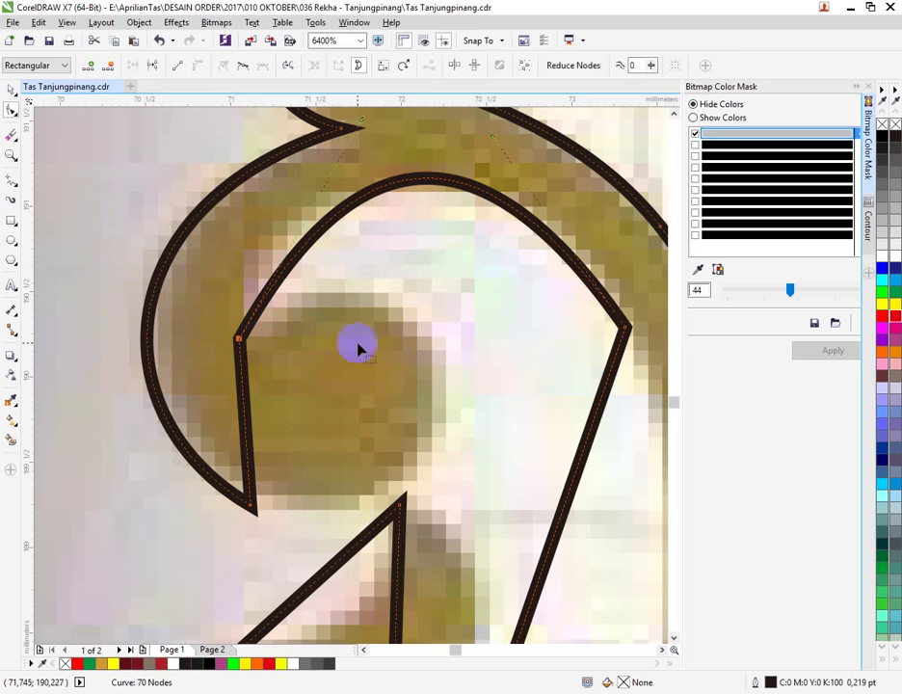
pyautogui.click(247, 486)
pyautogui.click(327, 128)
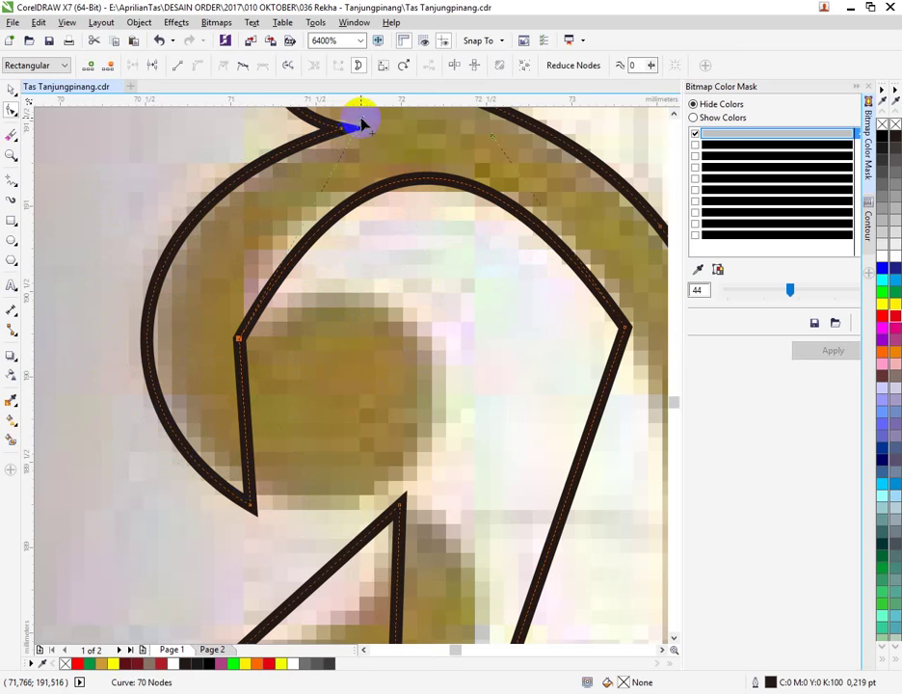
pyautogui.moveTo(362, 124); pyautogui.dragTo(262, 146)
pyautogui.click(511, 140)
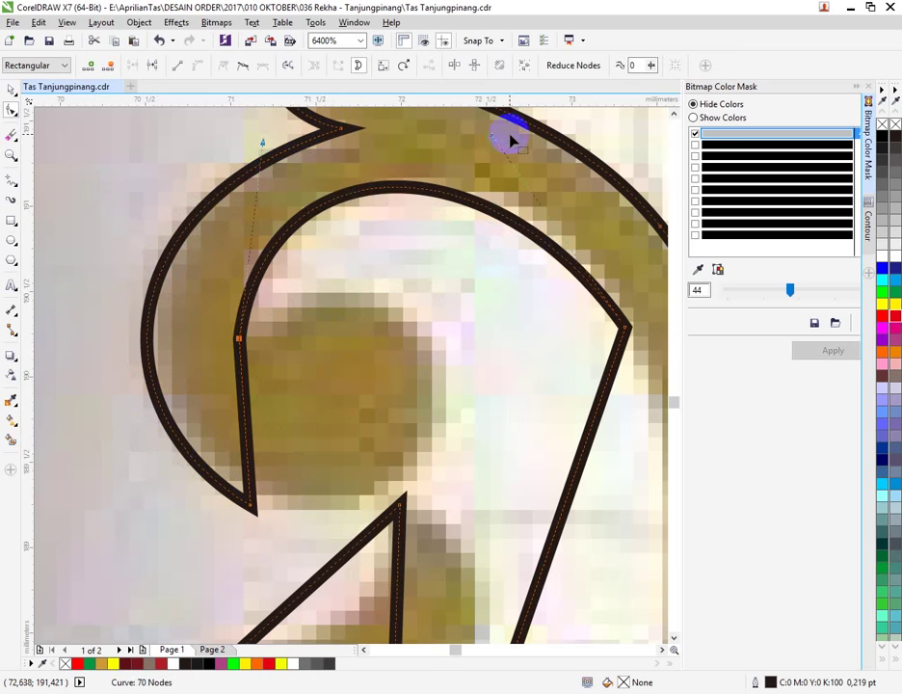
pyautogui.moveTo(493, 143); pyautogui.dragTo(536, 137)
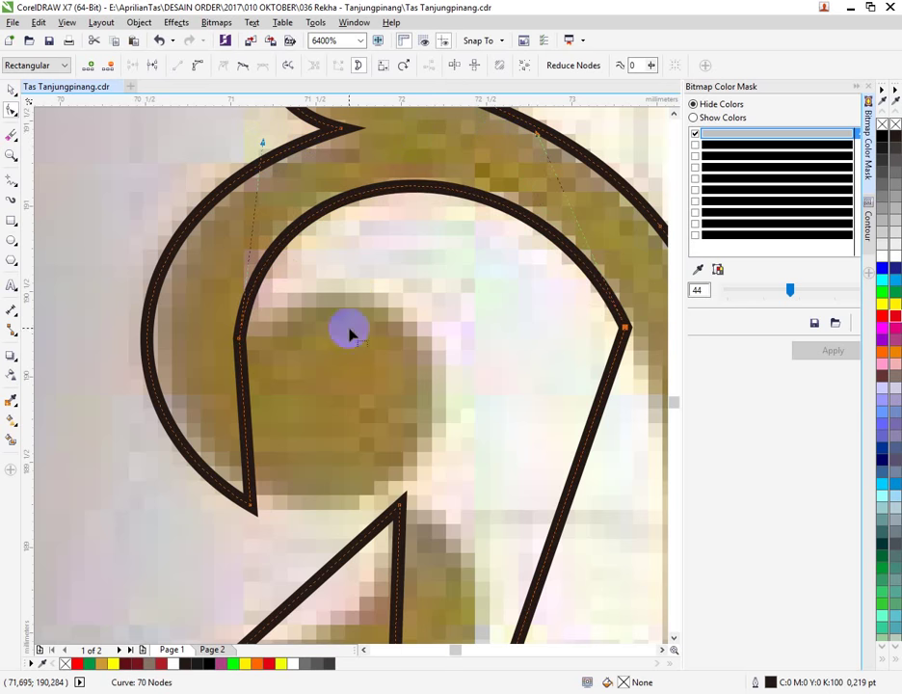
# Step: Convert the short vertical segment at the curl's bulb to a curve, bow it across with an extra node, and round its upper part
pyautogui.click(253, 390)
pyautogui.rightClick(246, 409)
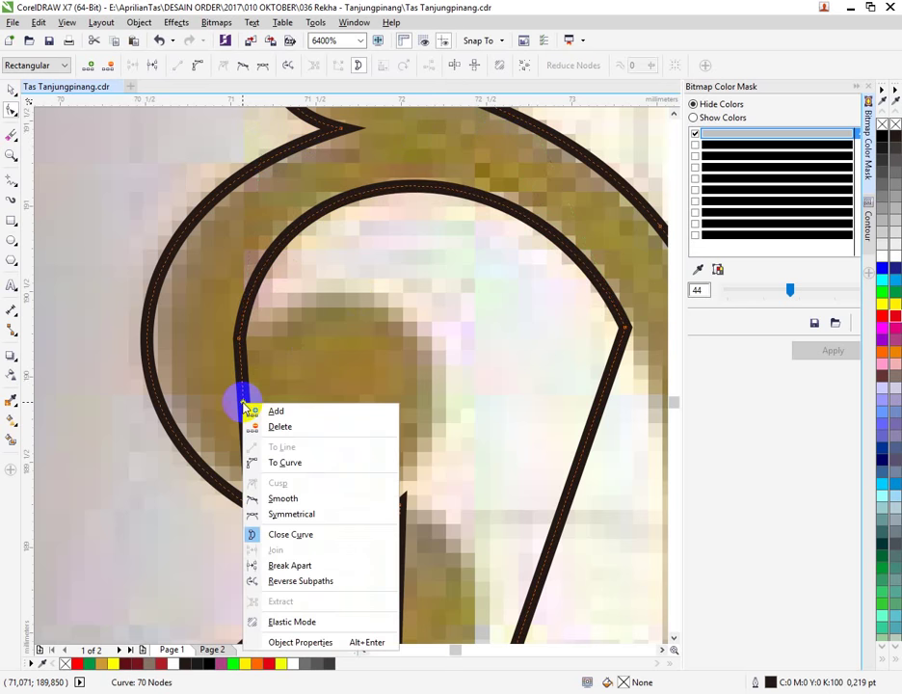
pyautogui.click(292, 461)
pyautogui.moveTo(250, 382); pyautogui.dragTo(439, 387)
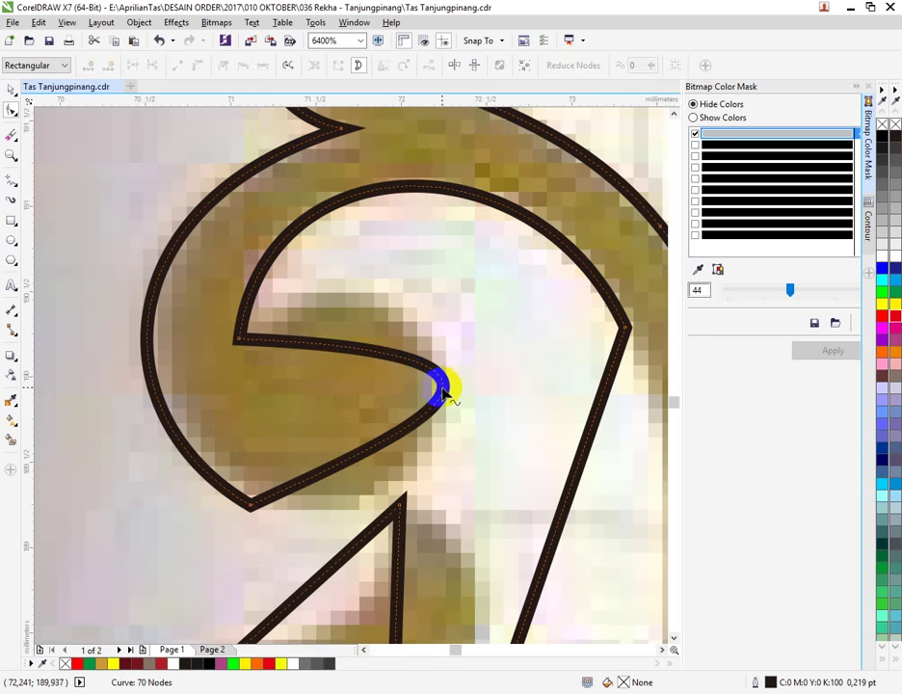
pyautogui.moveTo(396, 352); pyautogui.dragTo(392, 306)
# Step: Round the lower part of the bulb's curve along the bitmap and remove the extra node on its inner-facing side
pyautogui.click(248, 506)
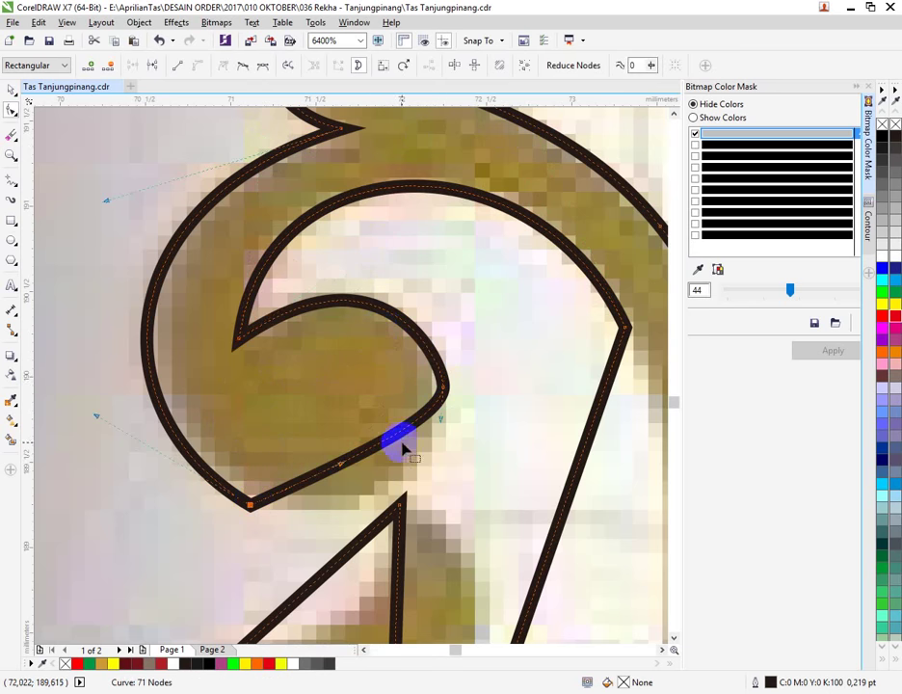
pyautogui.moveTo(349, 466); pyautogui.dragTo(435, 441)
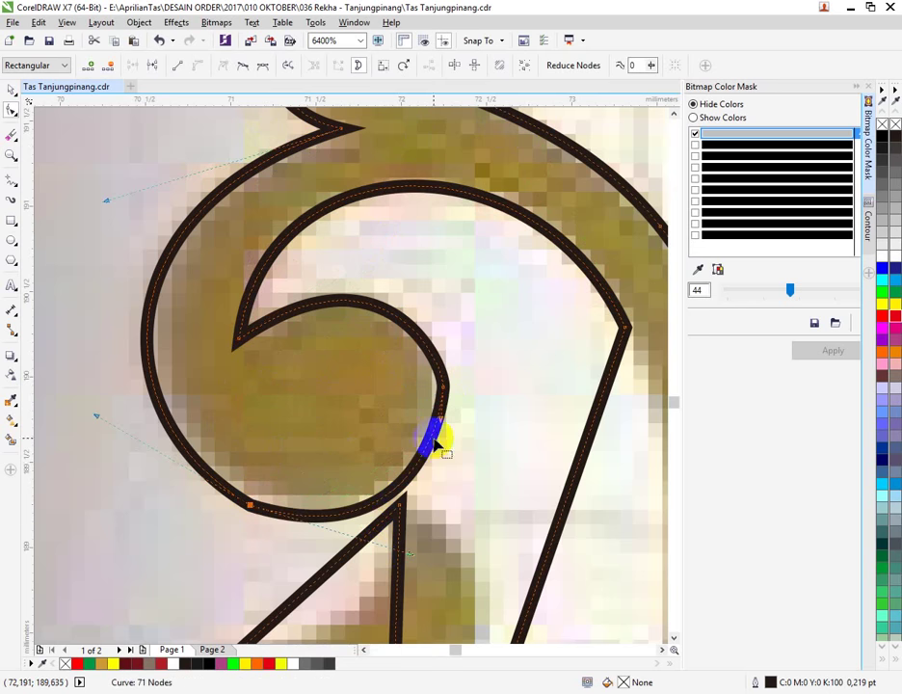
pyautogui.moveTo(446, 398); pyautogui.dragTo(450, 402)
# Step: Smooth the node at the bottom of the curl, move it slightly up, and adjust its two handles to fit the round bulb
pyautogui.rightClick(251, 511)
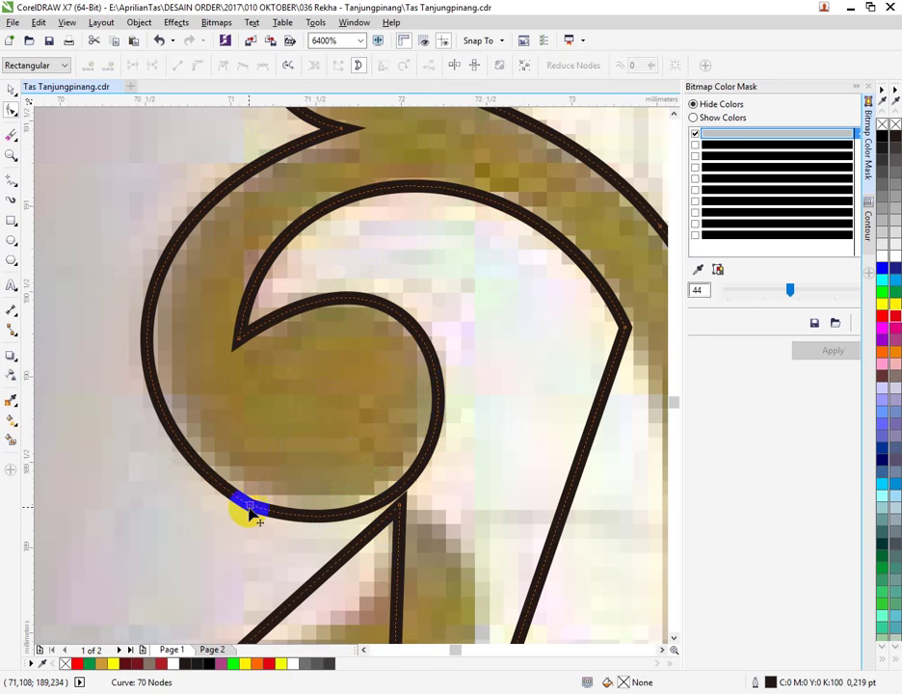
pyautogui.click(288, 355)
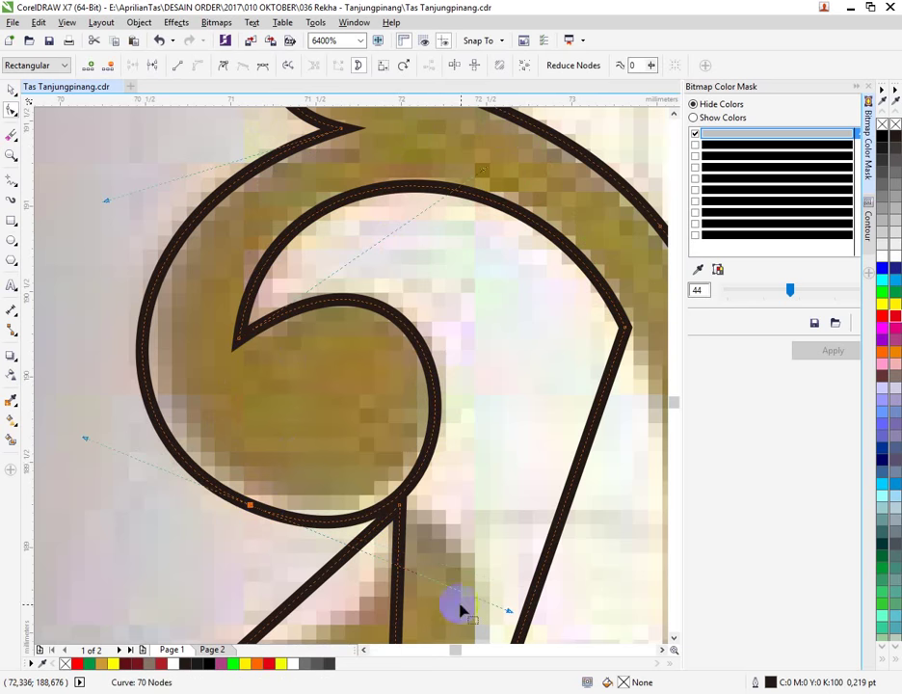
pyautogui.moveTo(503, 612); pyautogui.dragTo(490, 603)
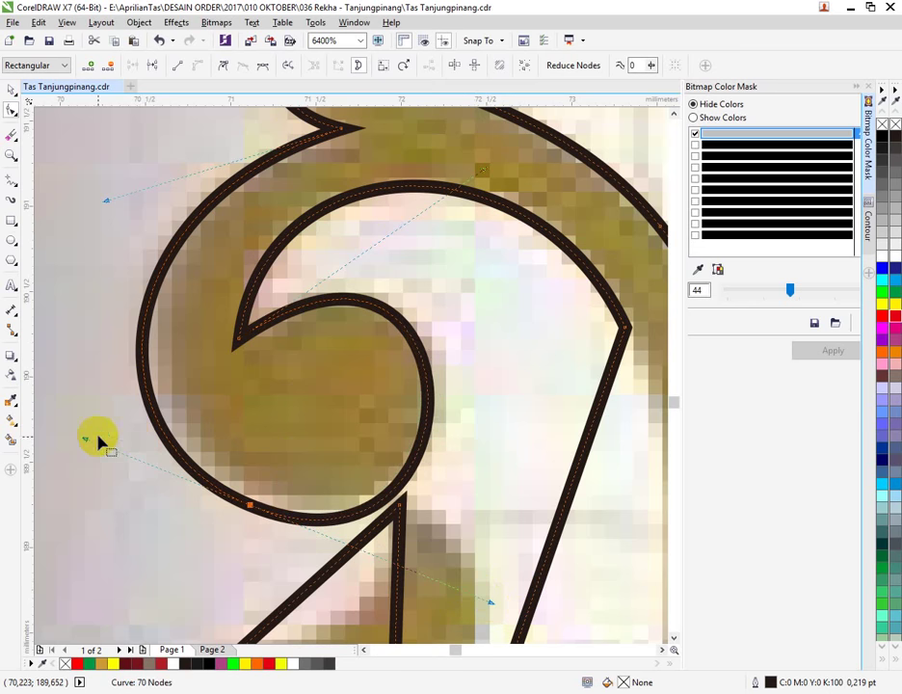
pyautogui.moveTo(85, 438); pyautogui.dragTo(96, 440)
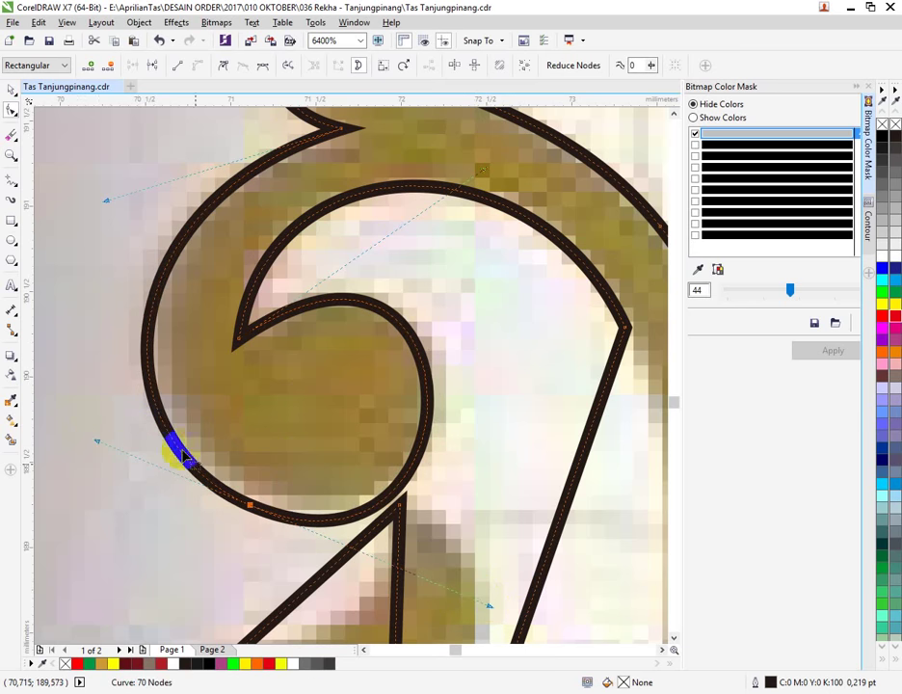
pyautogui.moveTo(249, 505); pyautogui.dragTo(252, 497)
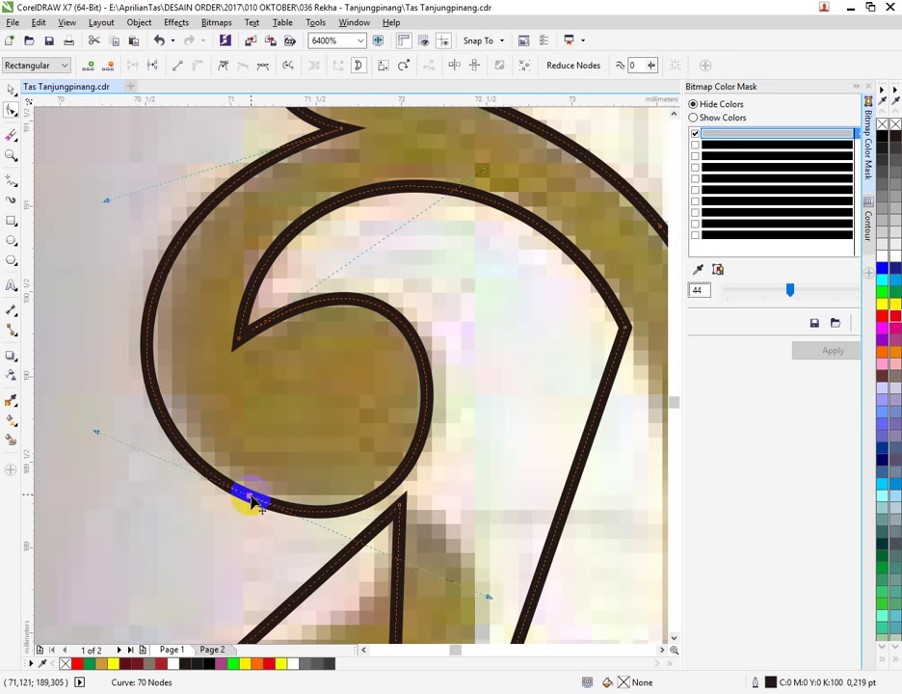
pyautogui.moveTo(96, 434); pyautogui.dragTo(113, 438)
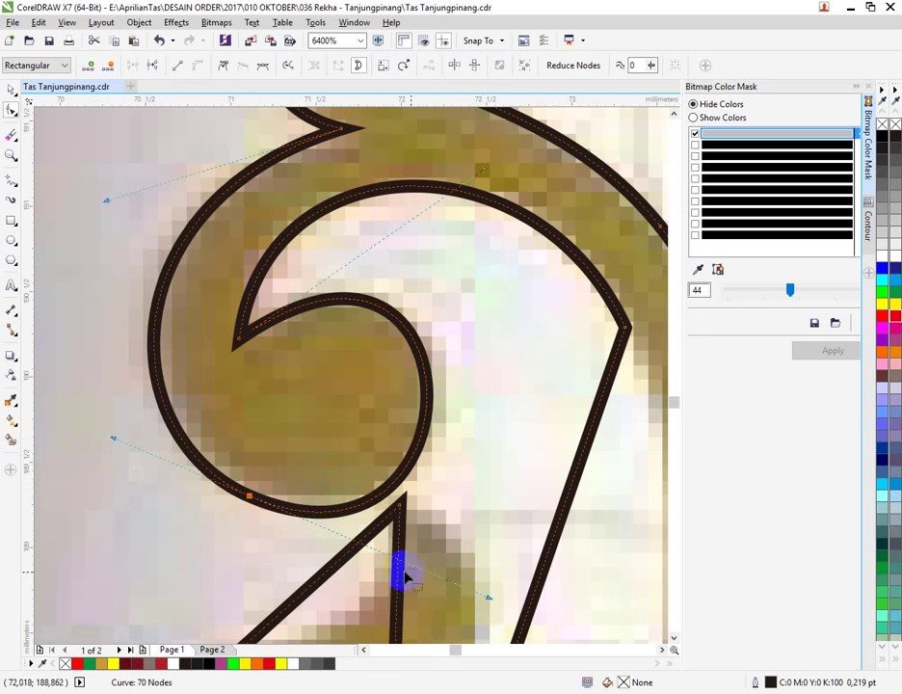
pyautogui.moveTo(488, 598); pyautogui.dragTo(478, 589)
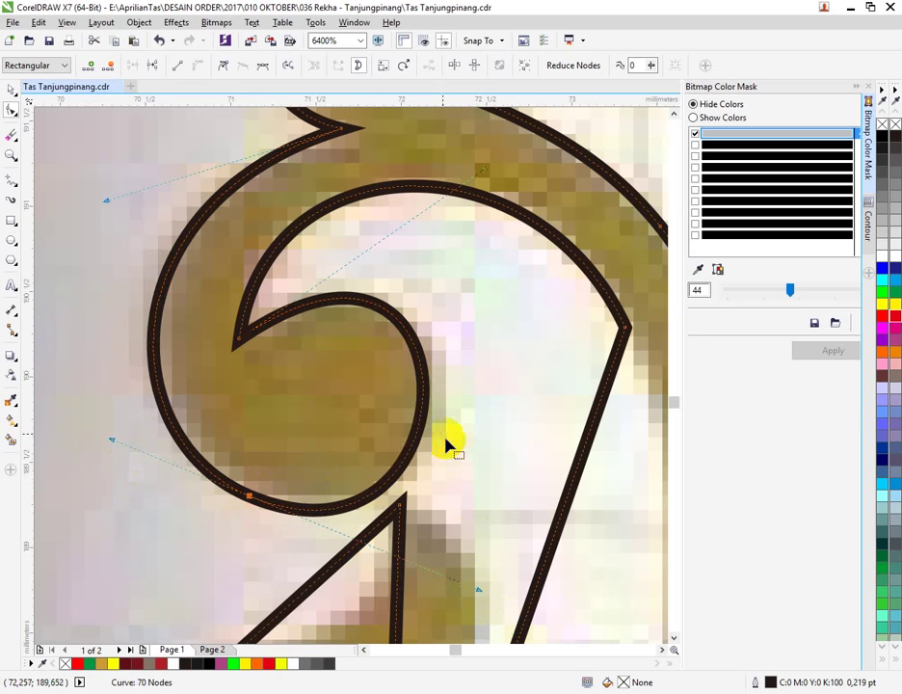
# Step: Add a node on the bulb's inner-facing side, pull it slightly outward, and shorten the handle shaping the bulb's upper curve
pyautogui.click(423, 403)
pyautogui.moveTo(423, 404); pyautogui.dragTo(431, 403)
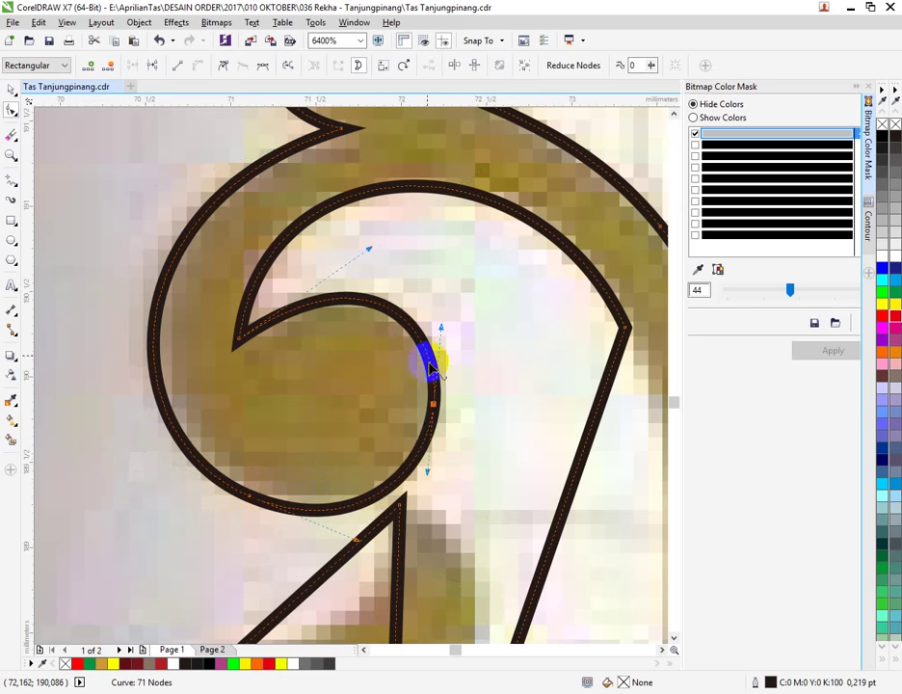
pyautogui.moveTo(367, 250); pyautogui.dragTo(359, 257)
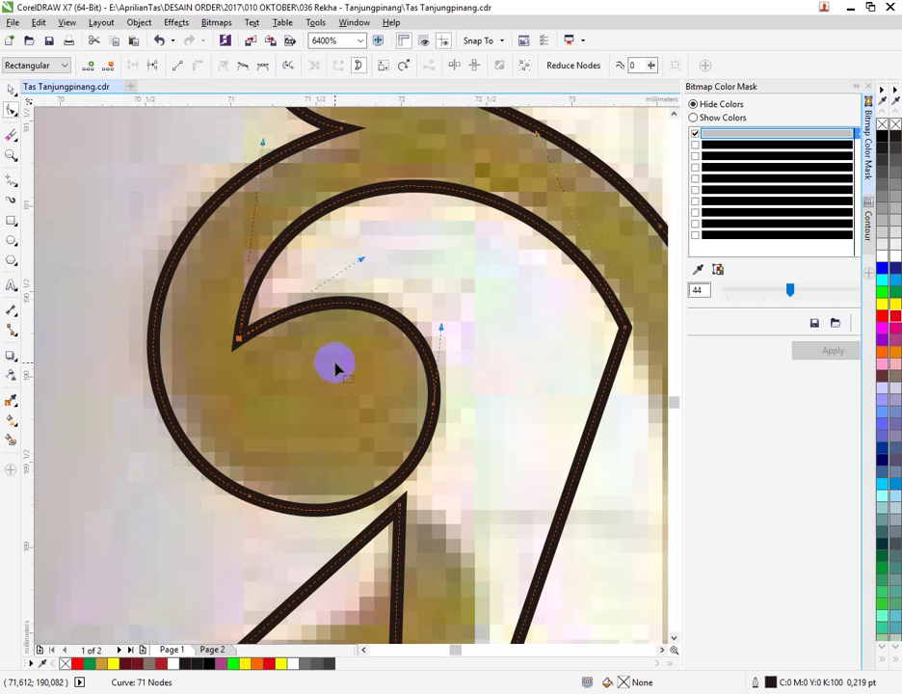
# Step: Convert the long diagonal segment below the upper curl to a curve and bow it to the stem's inner edge with an extra node
pyautogui.scroll(-2, 335, 366)
pyautogui.scroll(1, 371, 429)
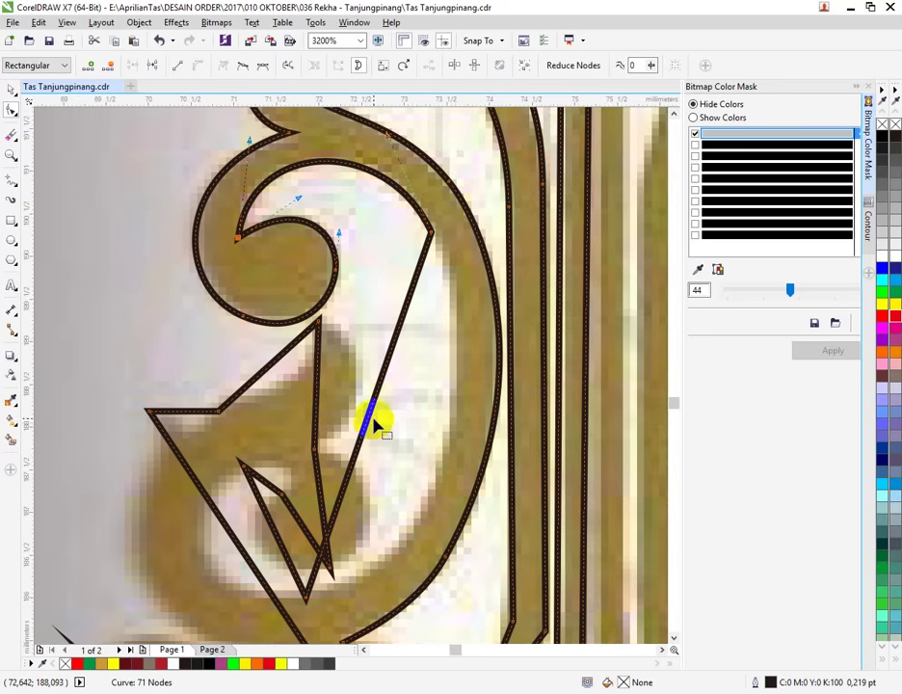
pyautogui.rightClick(379, 382)
pyautogui.click(375, 387)
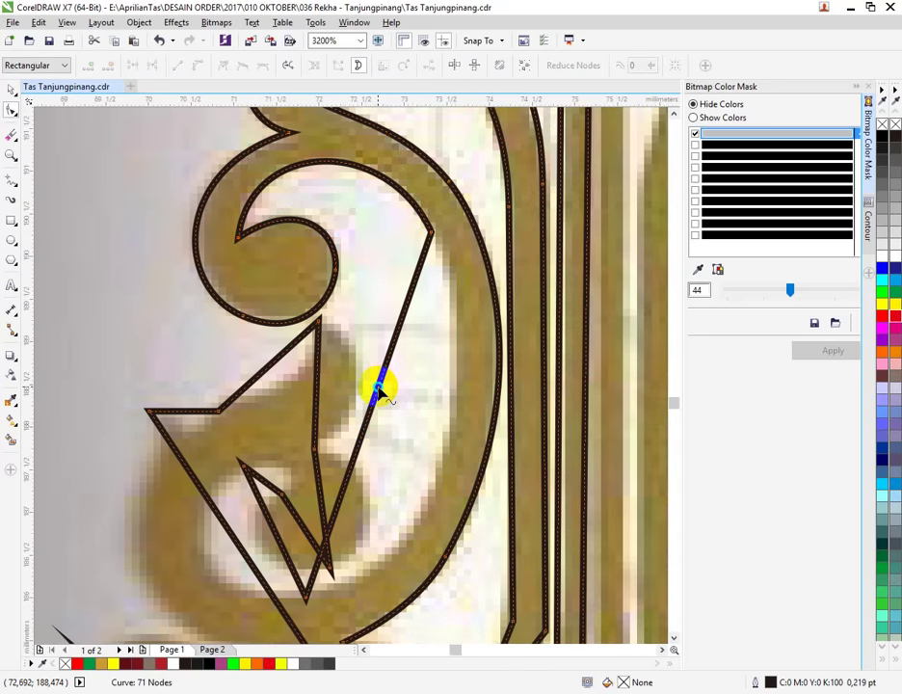
pyautogui.rightClick(377, 388)
pyautogui.click(403, 446)
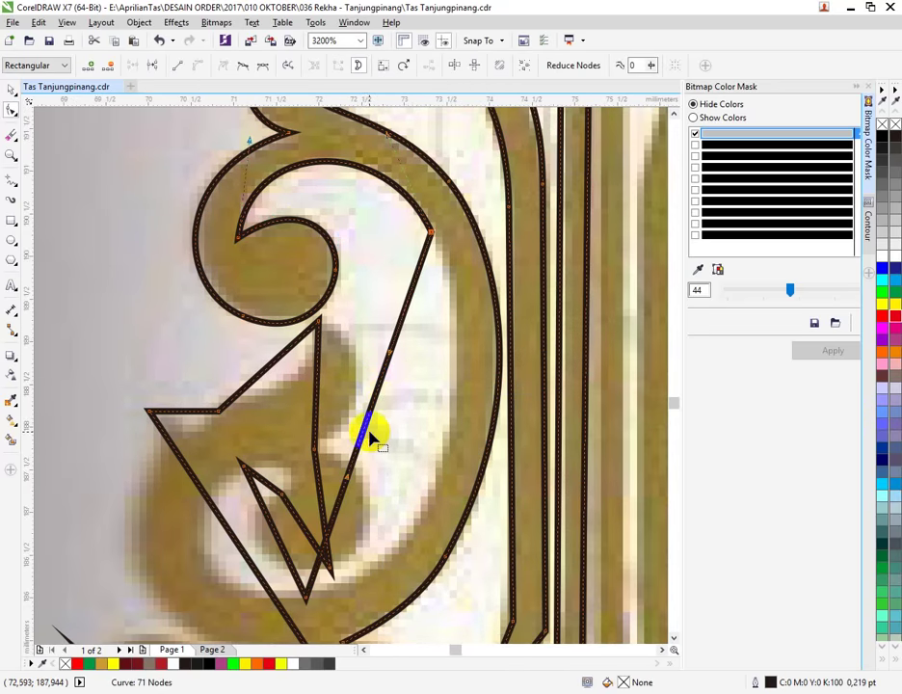
pyautogui.moveTo(365, 432); pyautogui.dragTo(419, 483)
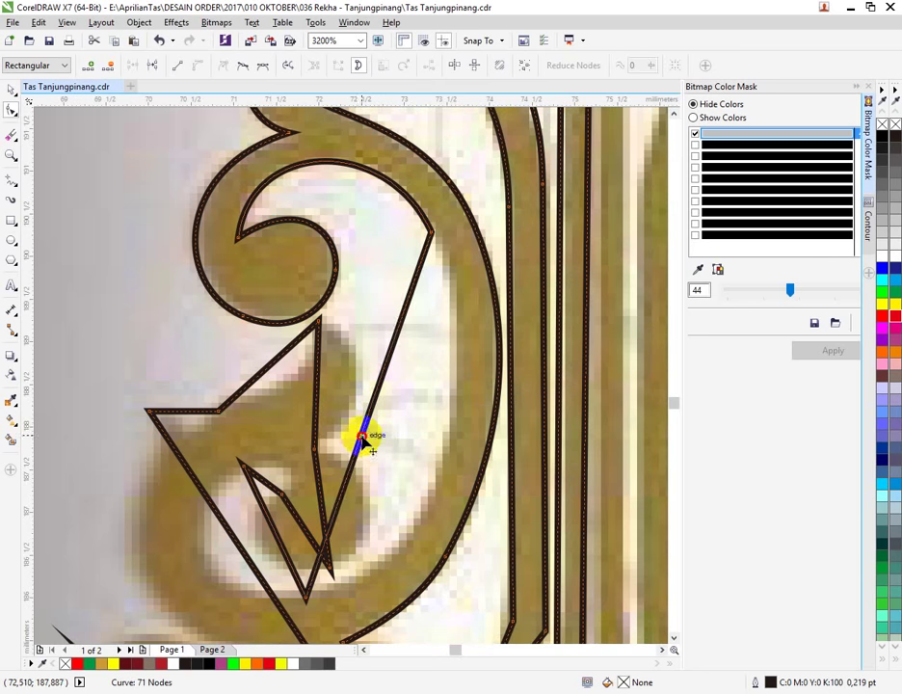
pyautogui.moveTo(361, 438); pyautogui.dragTo(432, 472)
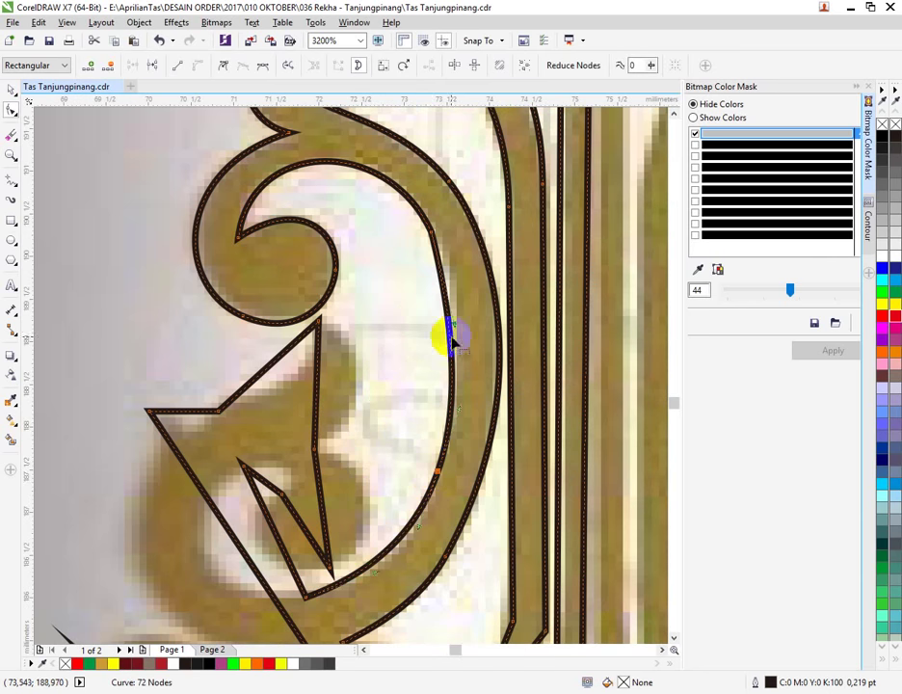
# Step: Smooth and replace the junction node on the stem's upper inner edge, and adjust the curl-end handle so the arch follows the bitmap
pyautogui.rightClick(434, 239)
pyautogui.click(474, 327)
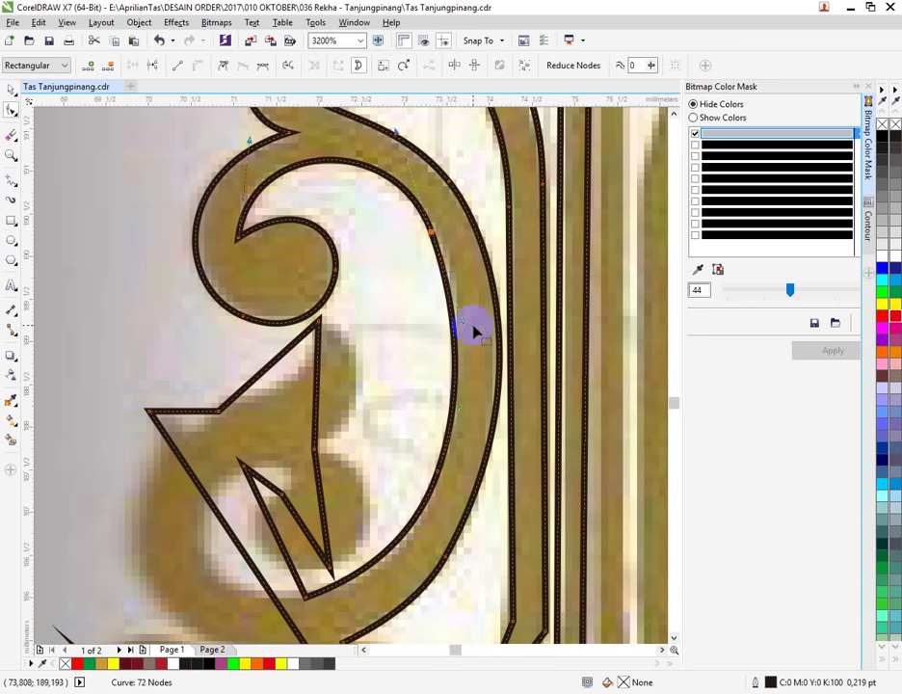
pyautogui.doubleClick(430, 231)
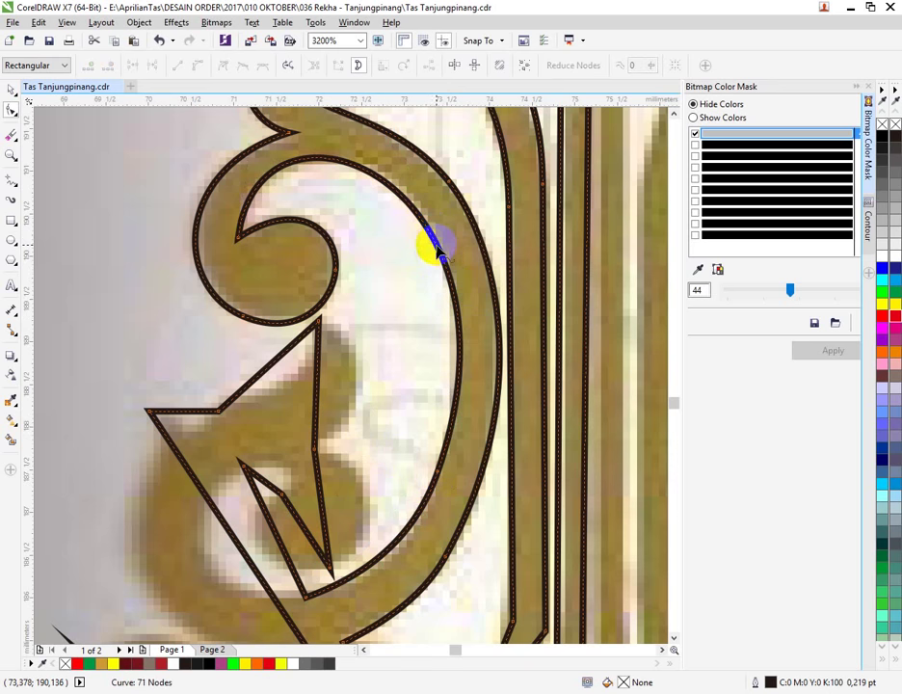
pyautogui.click(429, 231)
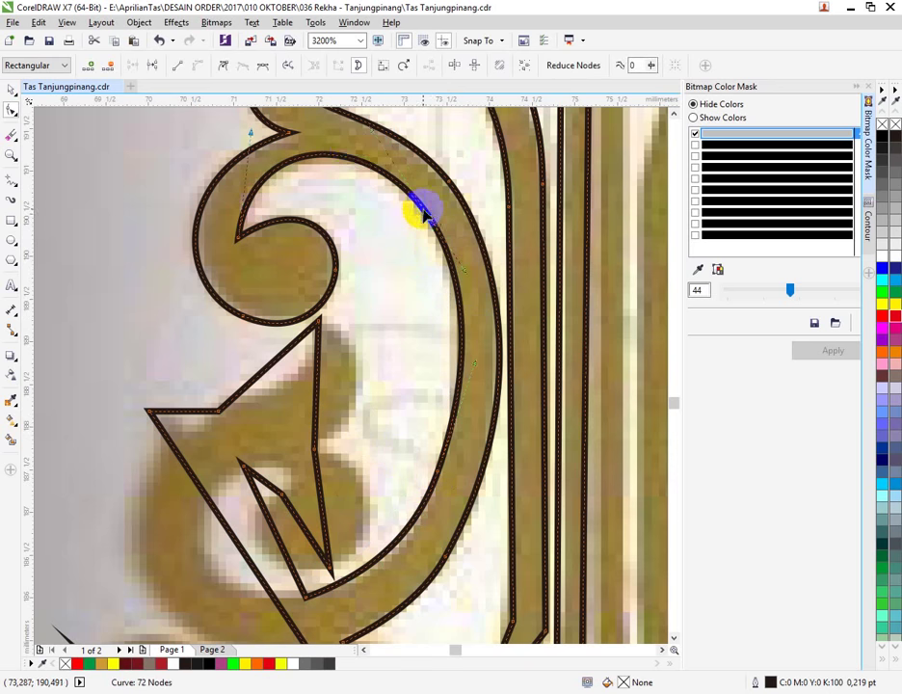
pyautogui.click(252, 139)
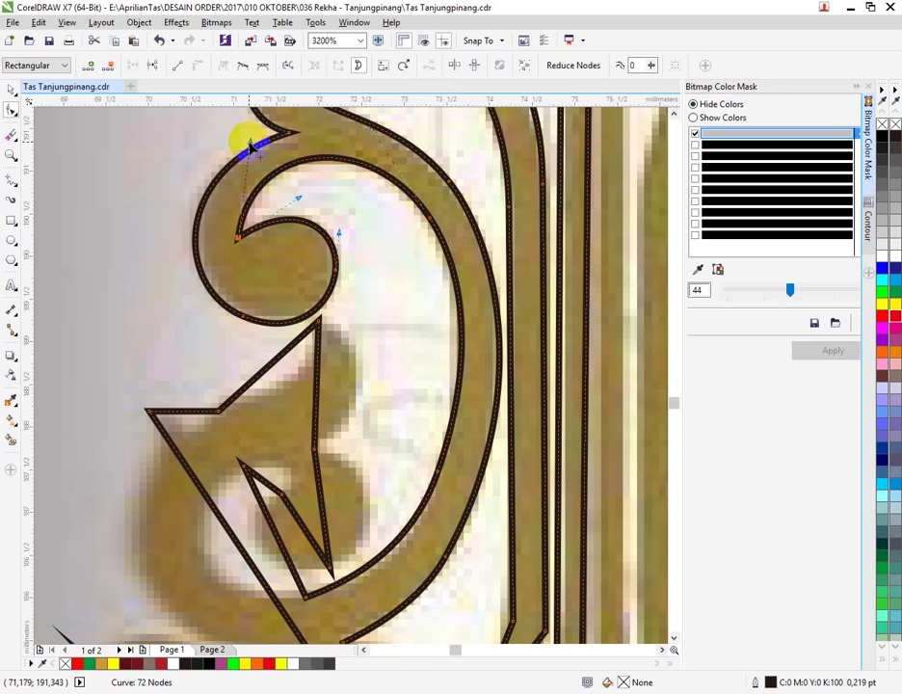
# Step: Convert the segment at the lower spiral's hollow to a curve, bow it around the outer side, and remove the extra nodes along the bottom
pyautogui.rightClick(438, 474)
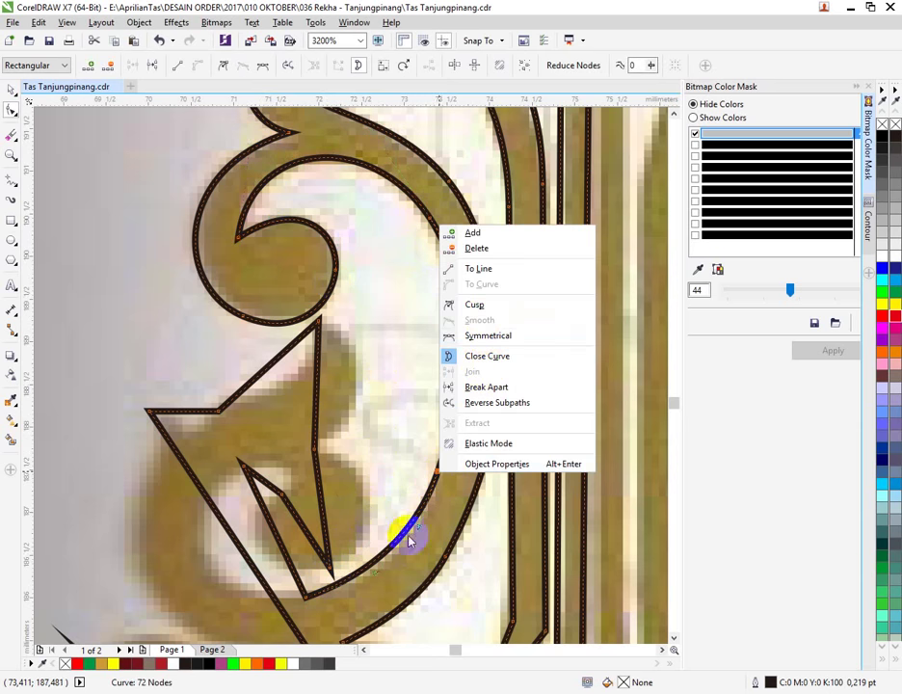
pyautogui.click(318, 556)
pyautogui.rightClick(279, 544)
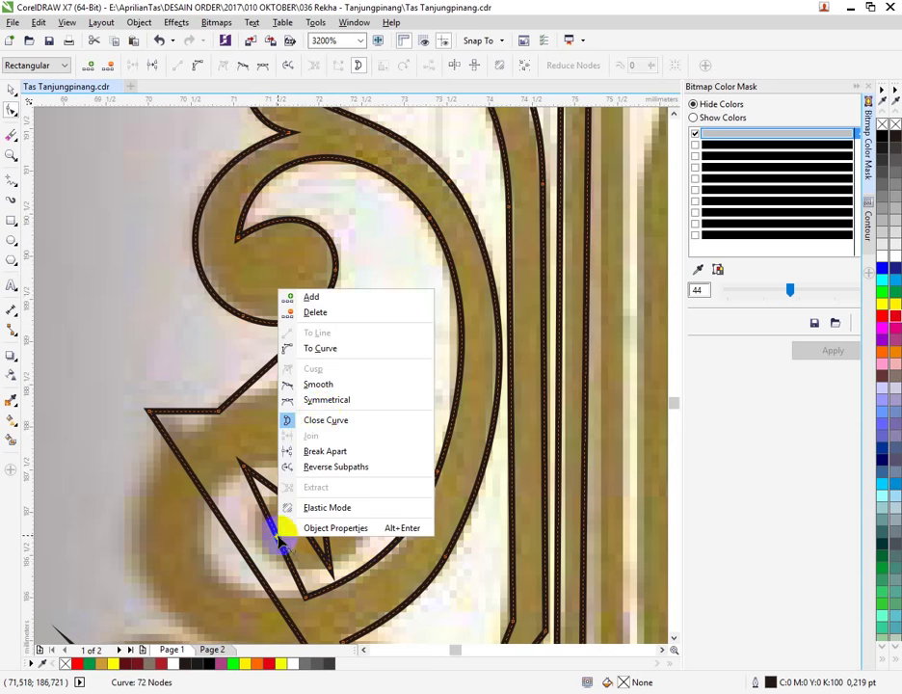
pyautogui.click(318, 358)
pyautogui.moveTo(279, 544); pyautogui.dragTo(209, 569)
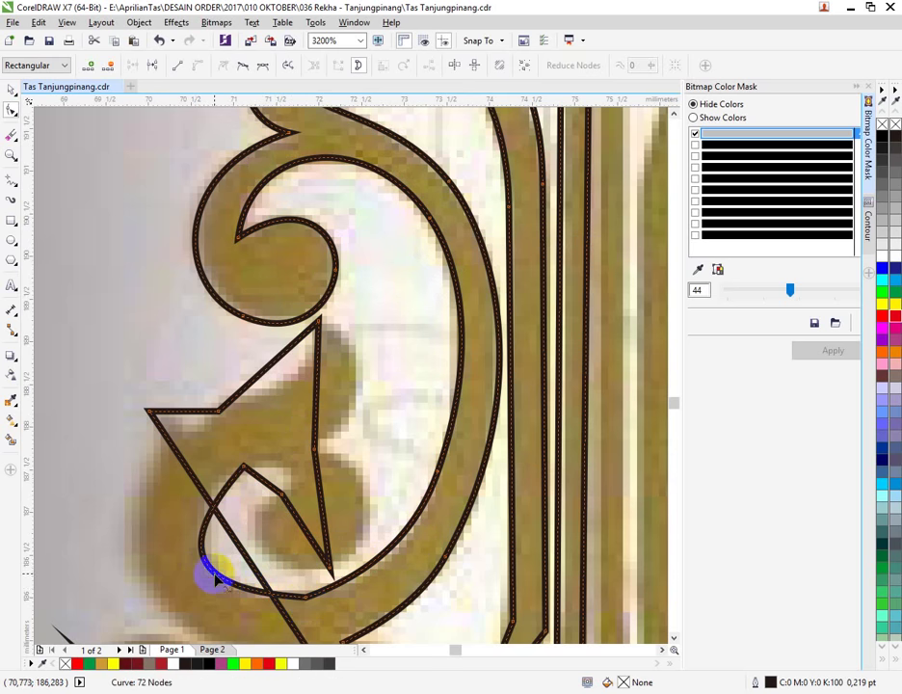
pyautogui.moveTo(258, 600); pyautogui.dragTo(252, 607)
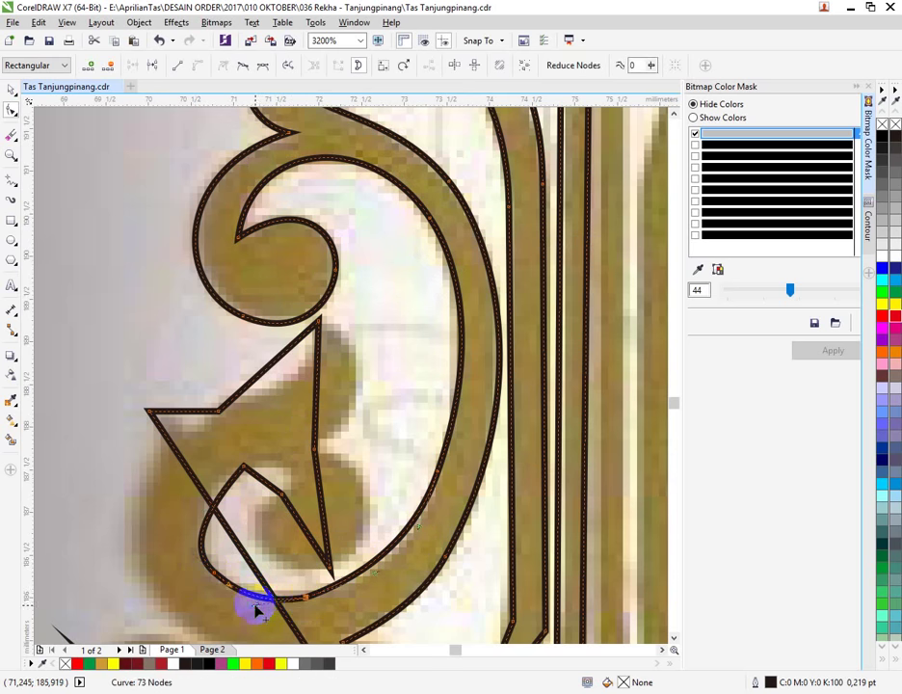
pyautogui.doubleClick(306, 597)
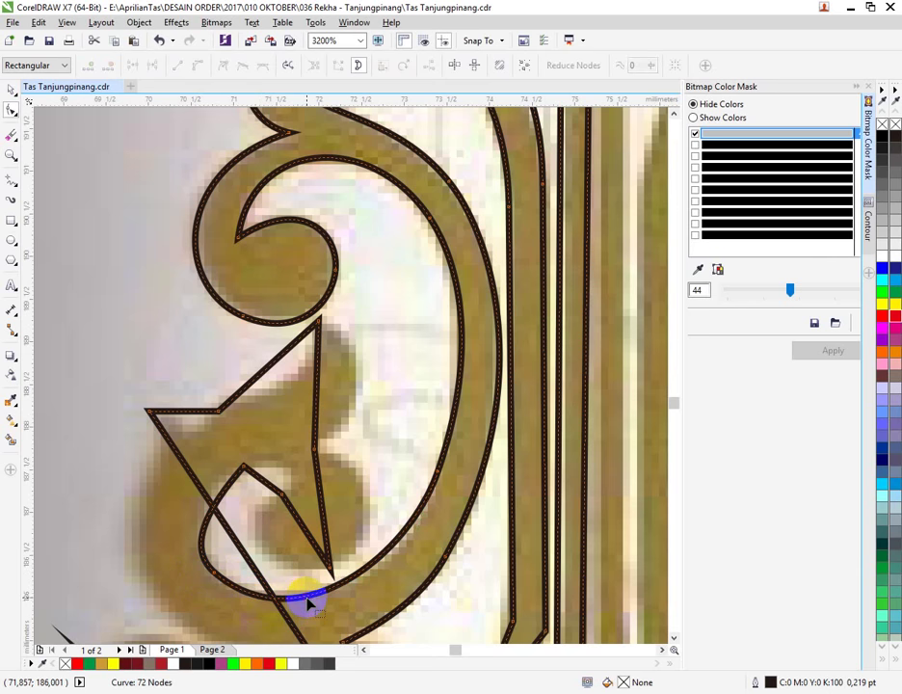
pyautogui.doubleClick(216, 575)
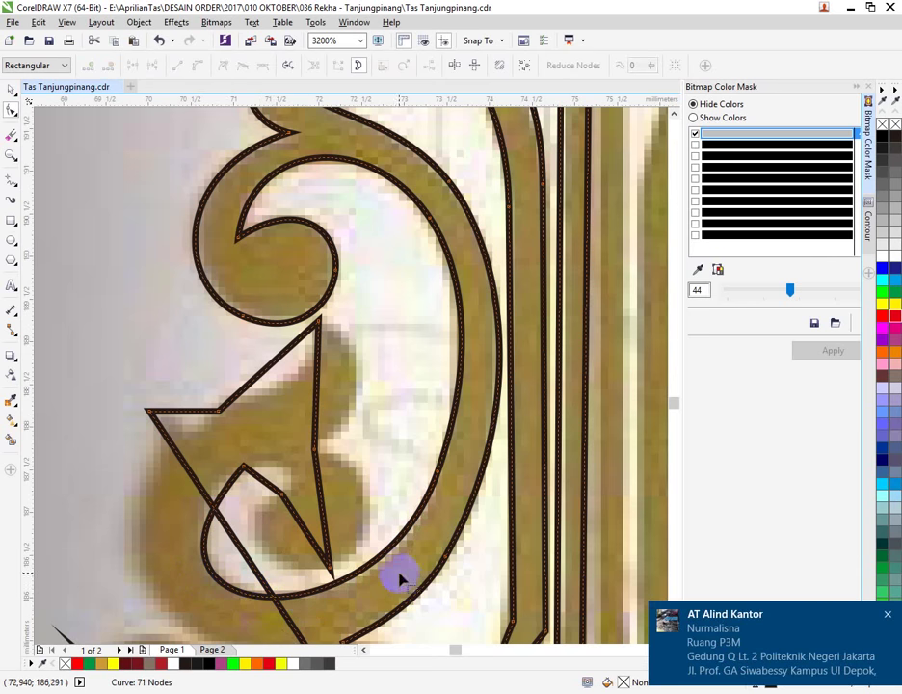
# Step: Convert the short segment above the lower bulb to a curve, arch it over the hollow's top, and shift its outer node slightly outward
pyautogui.rightClick(269, 485)
pyautogui.click(300, 326)
pyautogui.click(276, 474)
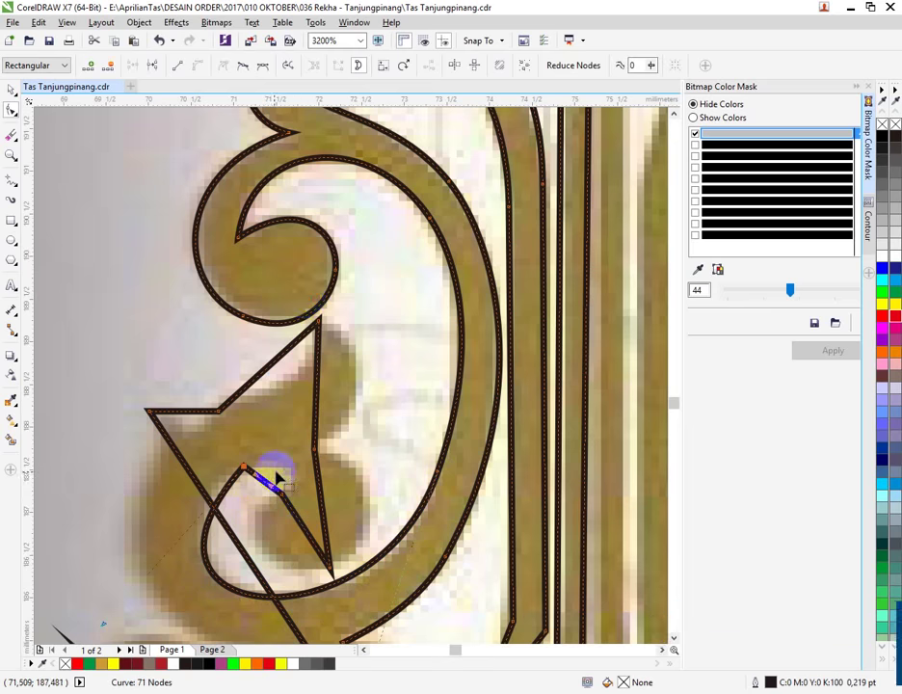
pyautogui.scroll(2, 276, 474)
pyautogui.moveTo(275, 479); pyautogui.dragTo(334, 462)
pyautogui.click(293, 516)
pyautogui.moveTo(273, 435); pyautogui.dragTo(254, 419)
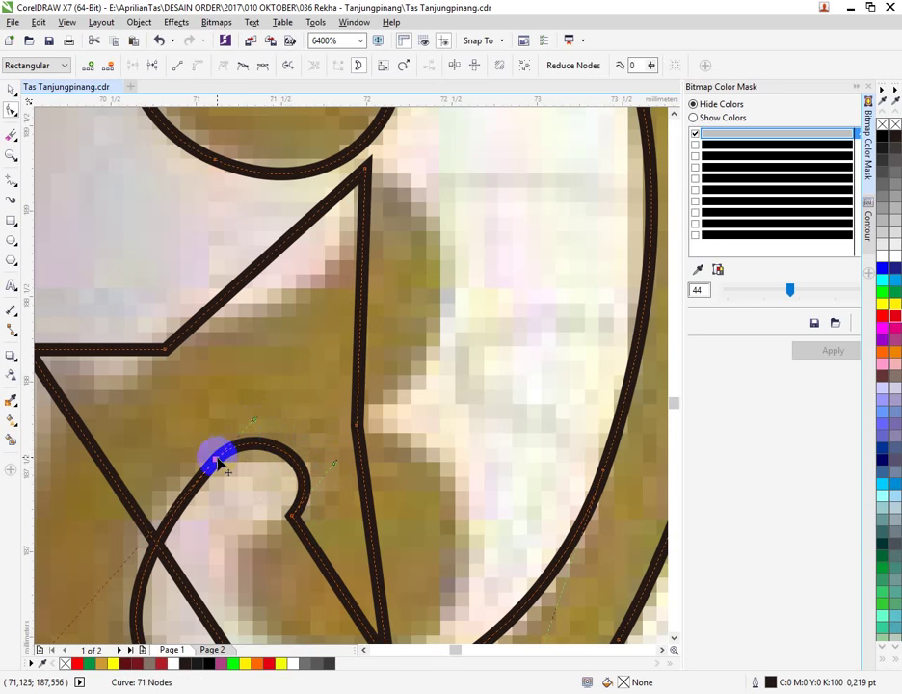
pyautogui.press('Delete')
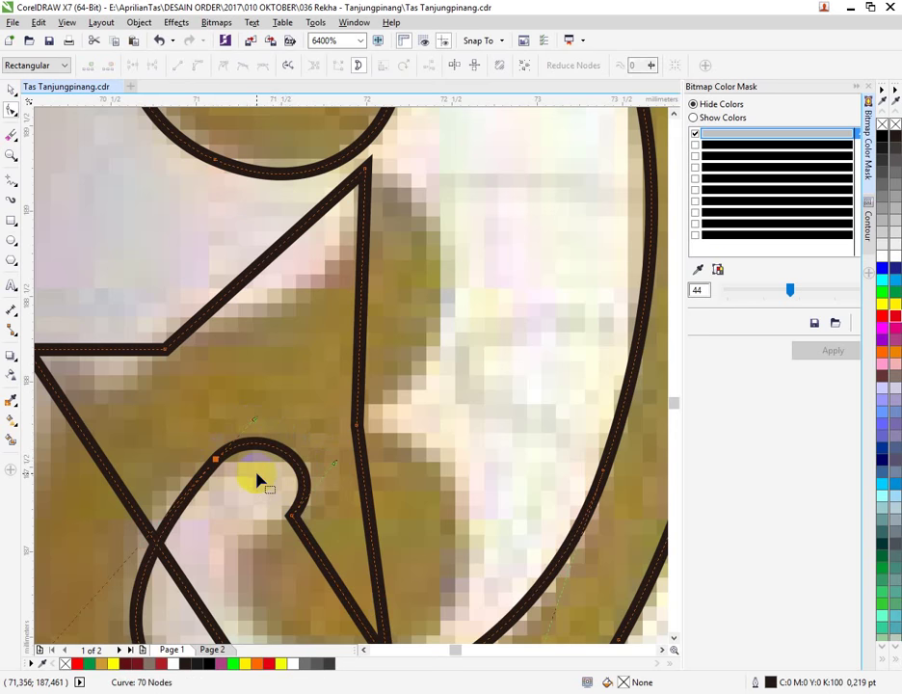
pyautogui.moveTo(215, 459); pyautogui.dragTo(198, 466)
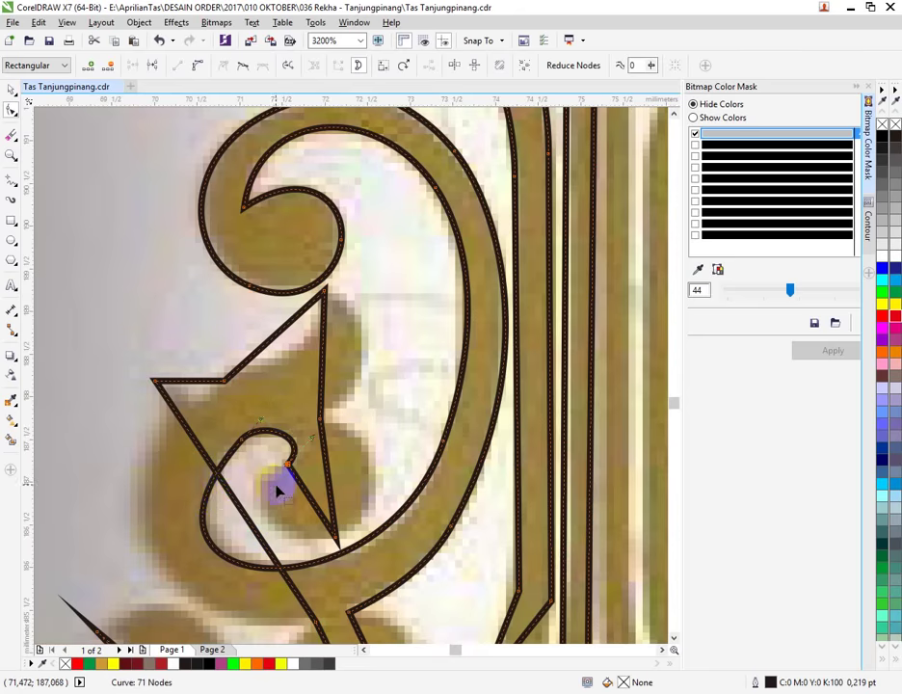
pyautogui.scroll(-1, 342, 468)
pyautogui.doubleClick(240, 440)
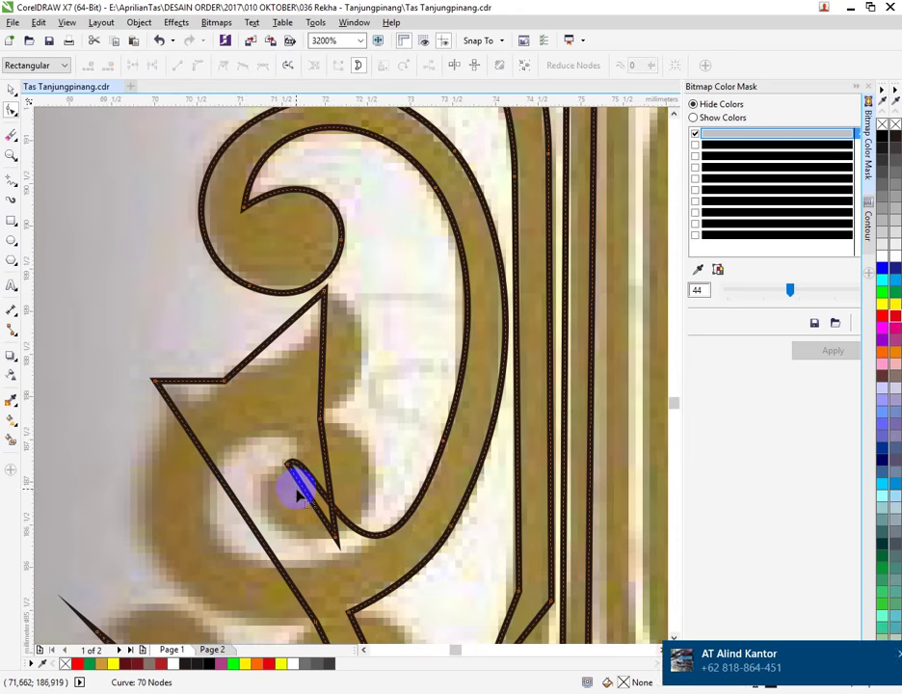
pyautogui.hotkey('ctrl', 'z')
# Step: Replace the node at the hollow's upper outer edge with one lower on its outer side, and nudge the bottom curve slightly down
pyautogui.rightClick(241, 445)
pyautogui.click(234, 472)
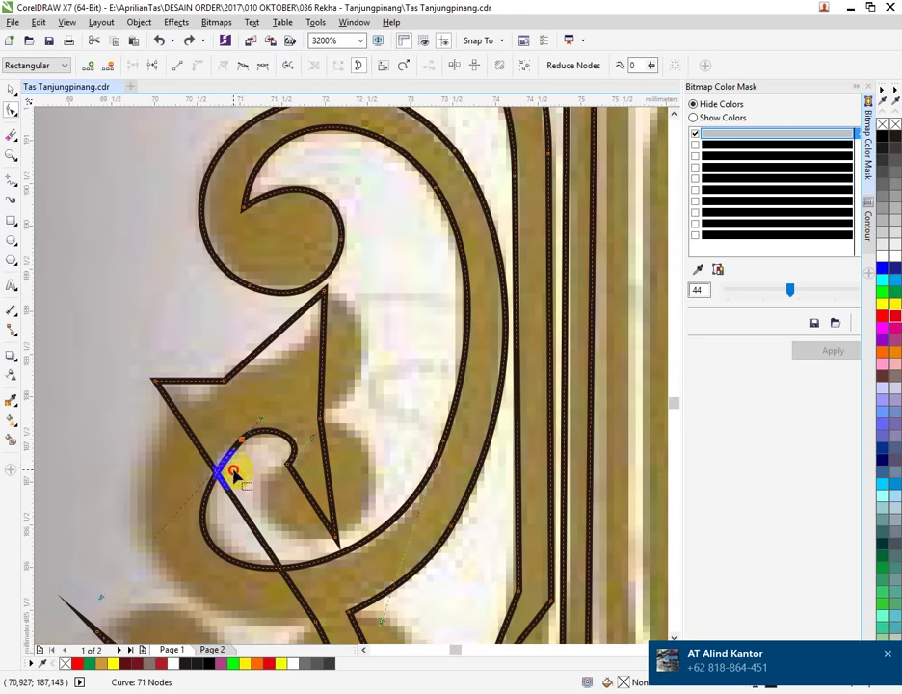
pyautogui.moveTo(205, 496); pyautogui.dragTo(202, 482)
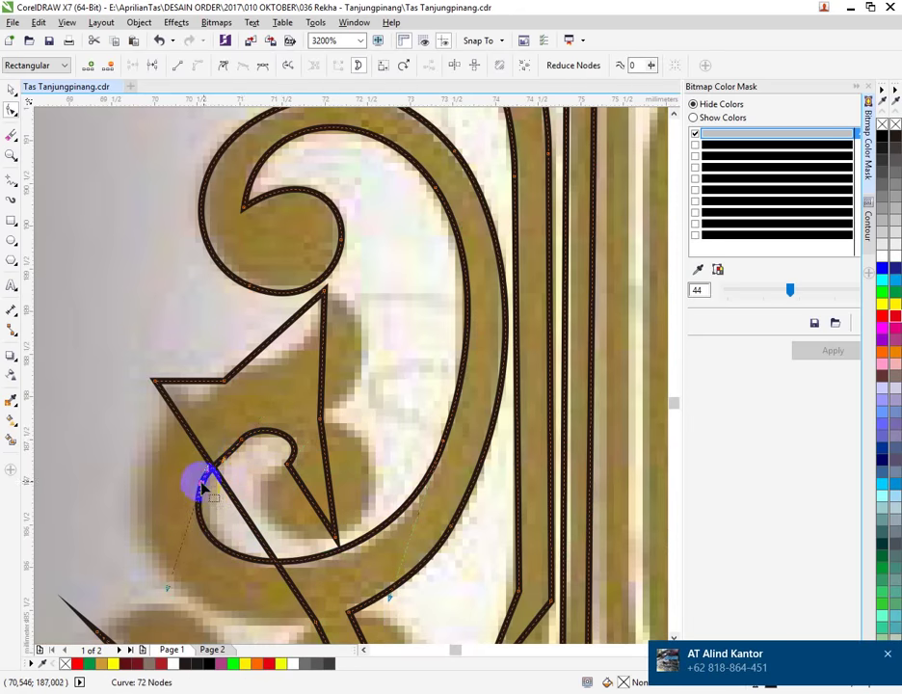
pyautogui.doubleClick(240, 441)
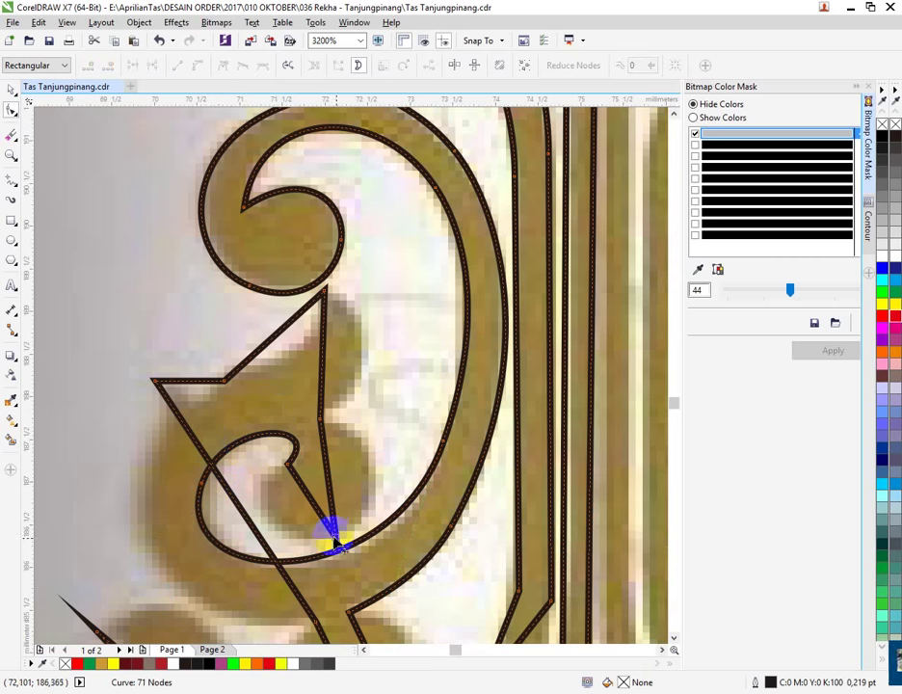
pyautogui.scroll(1, 351, 555)
pyautogui.moveTo(345, 553); pyautogui.dragTo(346, 556)
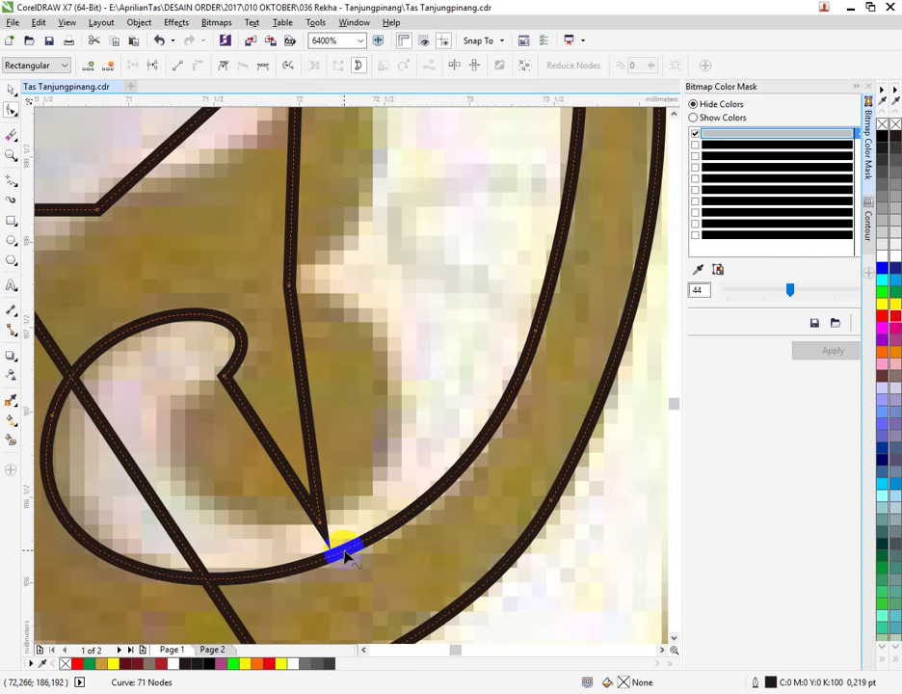
pyautogui.scroll(-1, 346, 555)
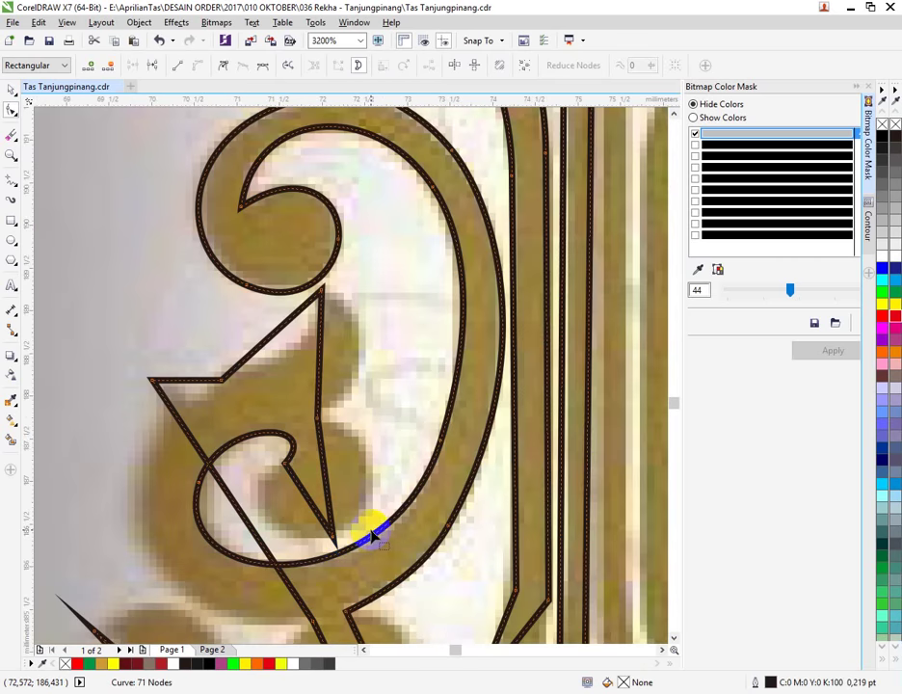
# Step: Convert the diagonal segment through the lower bulb to a curve, bow it around the hollow-facing side, and adjust both handles
pyautogui.scroll(-1, 292, 470)
pyautogui.scroll(2, 289, 528)
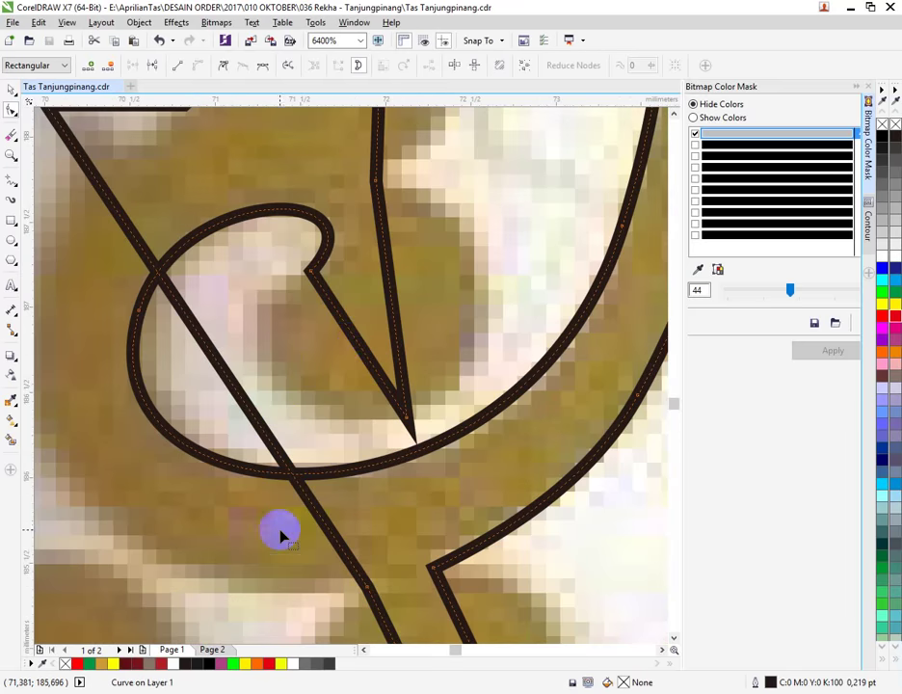
pyautogui.click(336, 332)
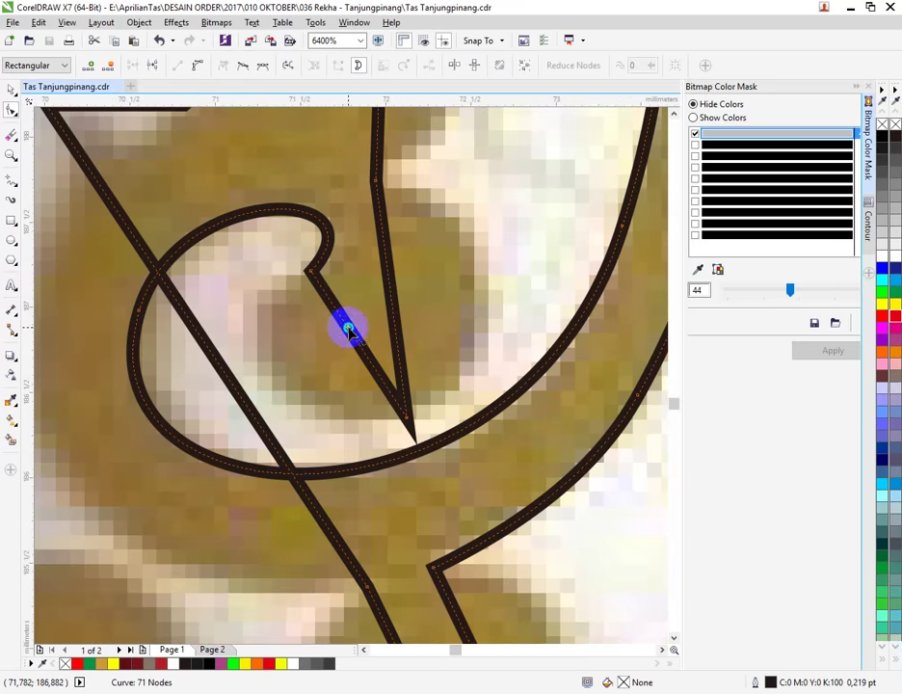
pyautogui.rightClick(348, 327)
pyautogui.click(379, 387)
pyautogui.moveTo(341, 332); pyautogui.dragTo(309, 454)
pyautogui.click(134, 342)
pyautogui.moveTo(153, 343); pyautogui.dragTo(175, 351)
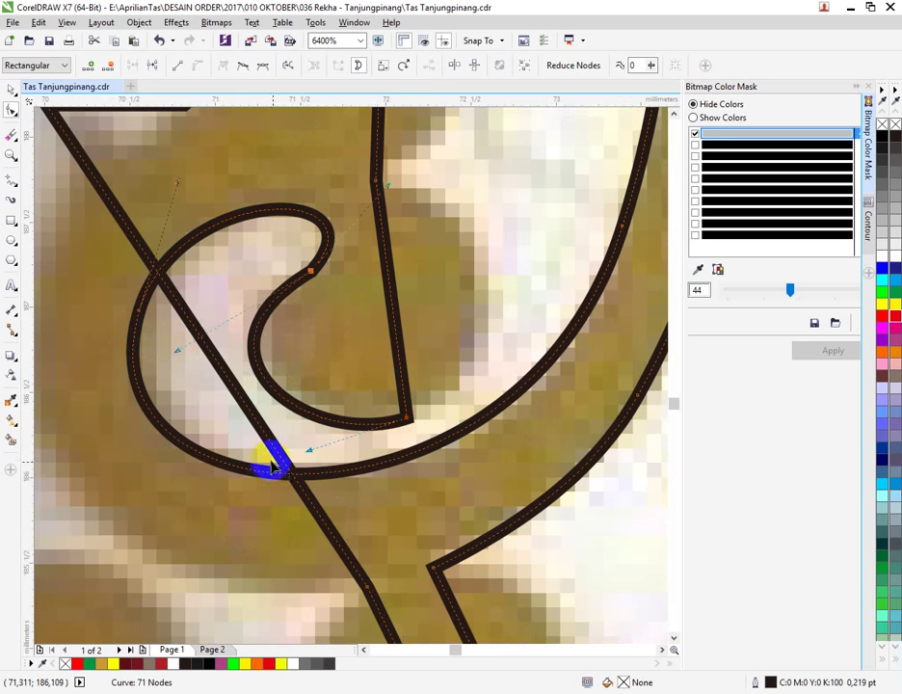
# Step: Convert the steep segment on the lower bulb's stem-facing side to a curve and bow it outward around the bulb
pyautogui.scroll(-1, 362, 421)
pyautogui.scroll(1, 387, 385)
pyautogui.rightClick(366, 347)
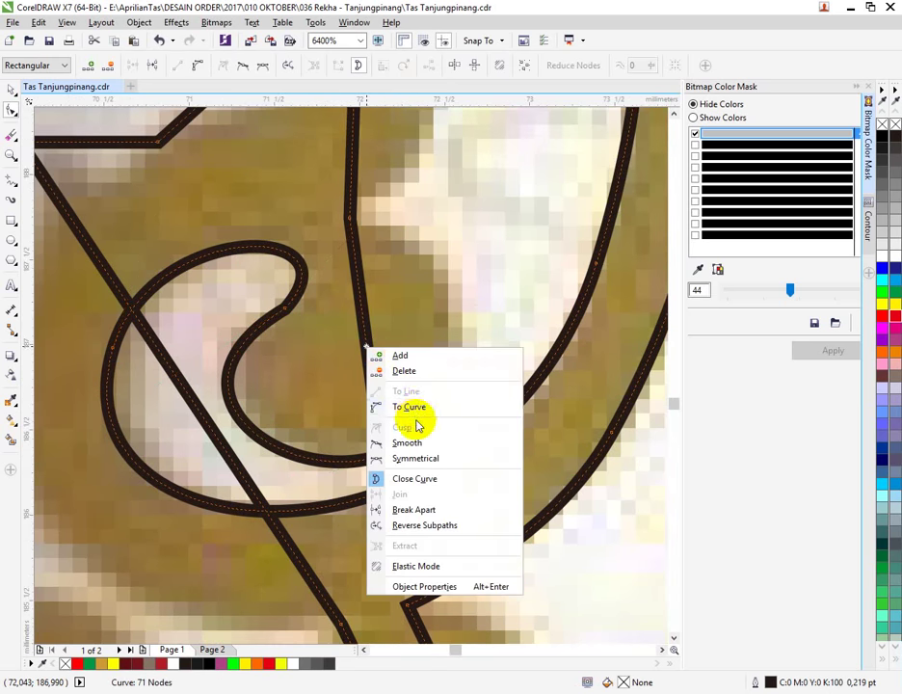
pyautogui.click(413, 408)
pyautogui.moveTo(367, 352); pyautogui.dragTo(527, 403)
pyautogui.click(386, 458)
pyautogui.click(379, 456)
pyautogui.click(370, 460)
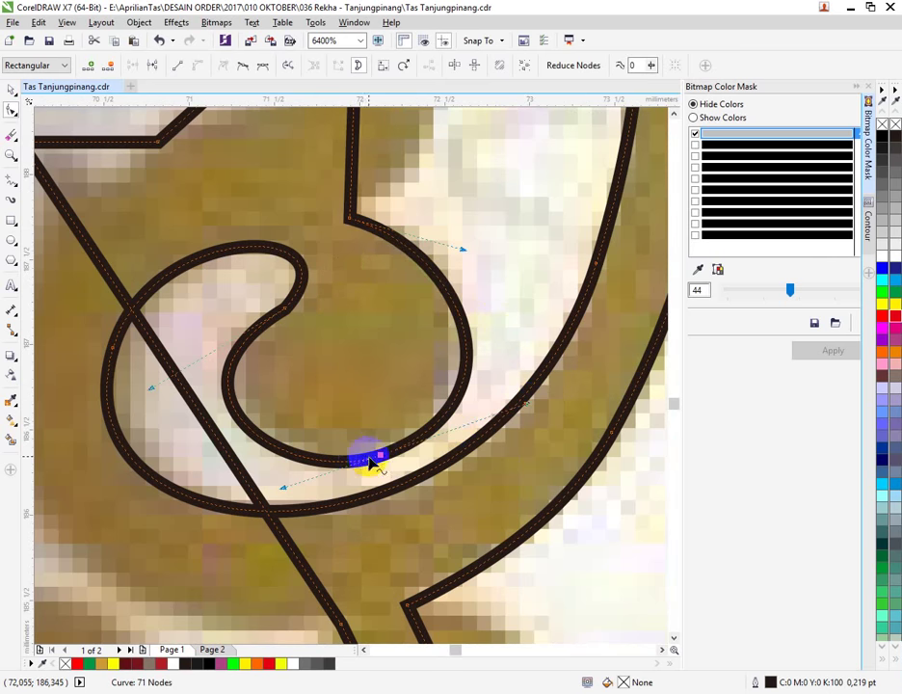
# Step: Smooth the node at the bottom of the lower bulb and adjust the surrounding handles to round the bulb along the bitmap
pyautogui.doubleClick(380, 457)
pyautogui.hotkey('ctrl', 'z')
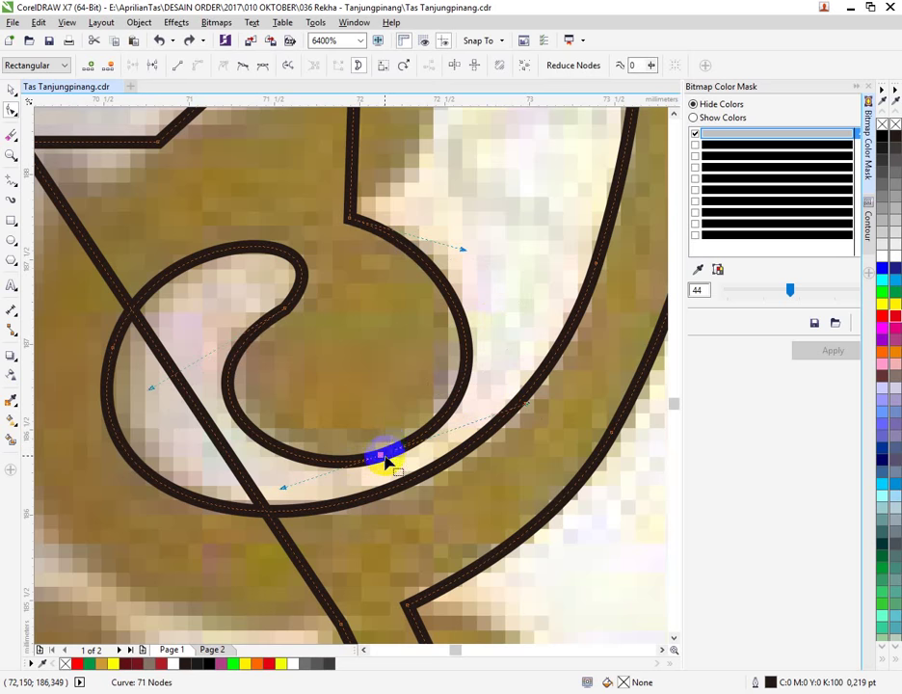
pyautogui.rightClick(380, 459)
pyautogui.click(416, 308)
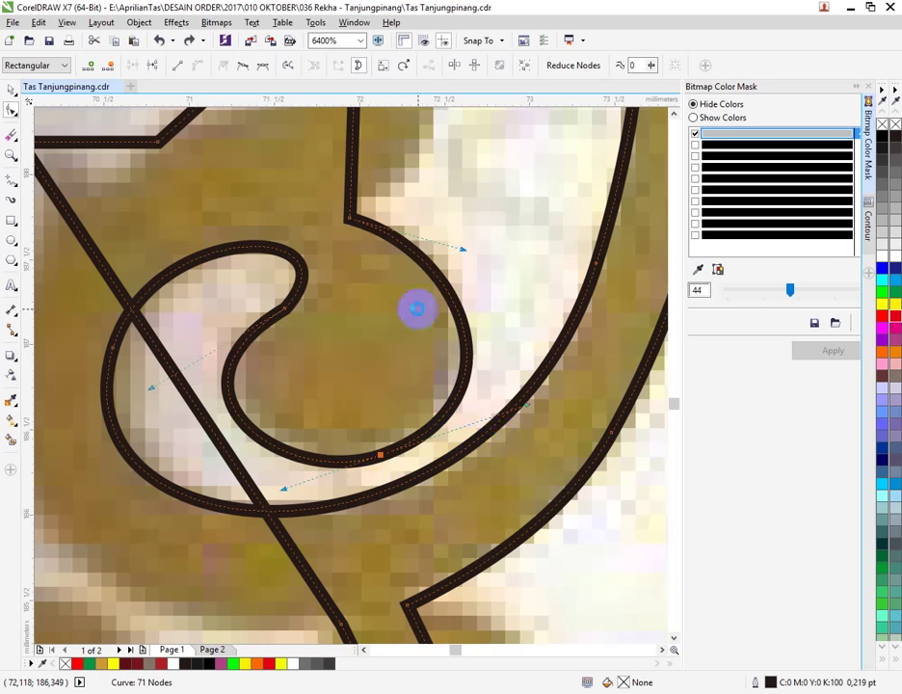
pyautogui.click(472, 446)
pyautogui.moveTo(528, 409); pyautogui.dragTo(308, 487)
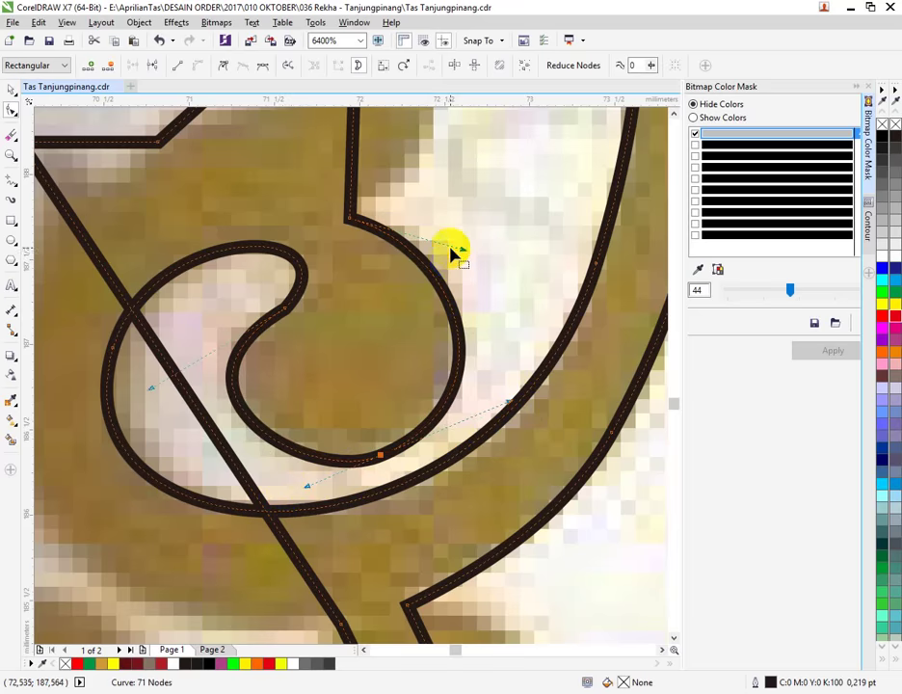
pyautogui.moveTo(462, 251); pyautogui.dragTo(471, 245)
# Step: Convert the vertical segment above the lower bulb to a curve and bow it outward around the leaf lobe
pyautogui.scroll(-2, 424, 366)
pyautogui.scroll(2, 420, 274)
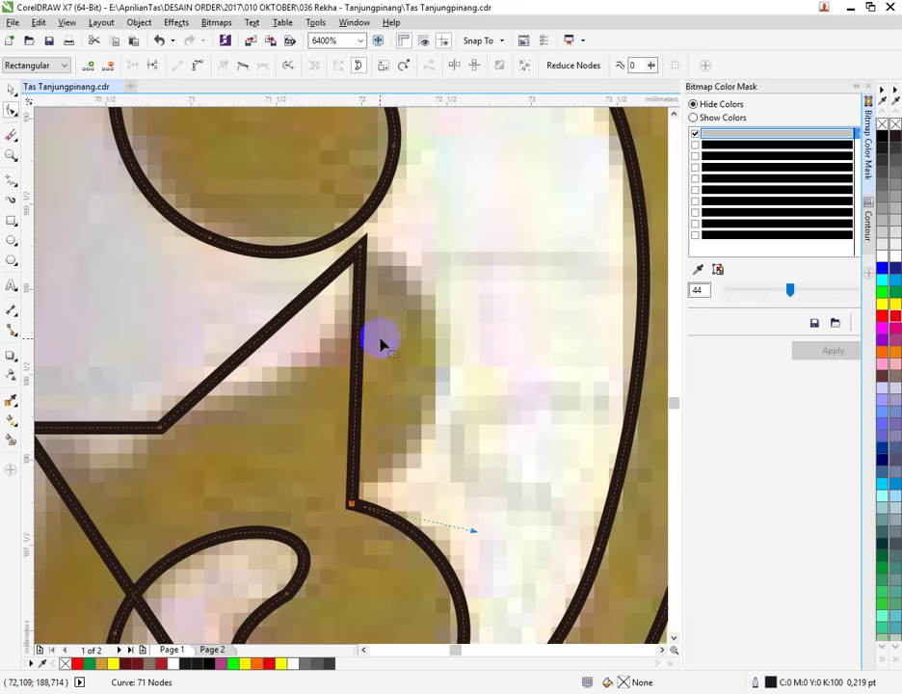
pyautogui.rightClick(356, 344)
pyautogui.click(372, 402)
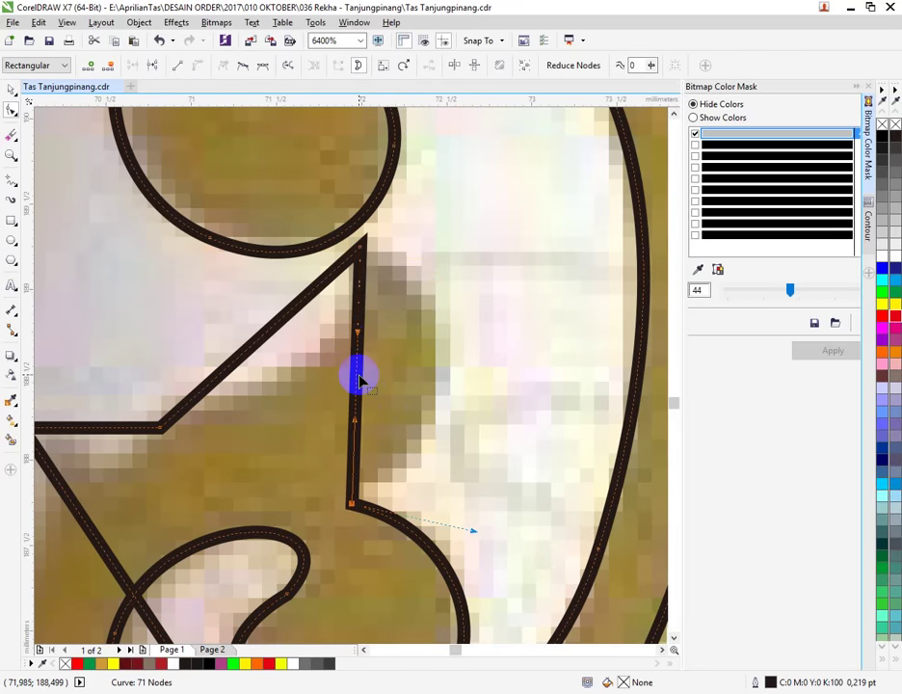
pyautogui.moveTo(359, 373); pyautogui.dragTo(438, 373)
# Step: Convert the diagonal segment along the leaf lobe's upper edge to a curve and bend it downward to the bitmap edge
pyautogui.scroll(-3, 438, 377)
pyautogui.scroll(3, 398, 371)
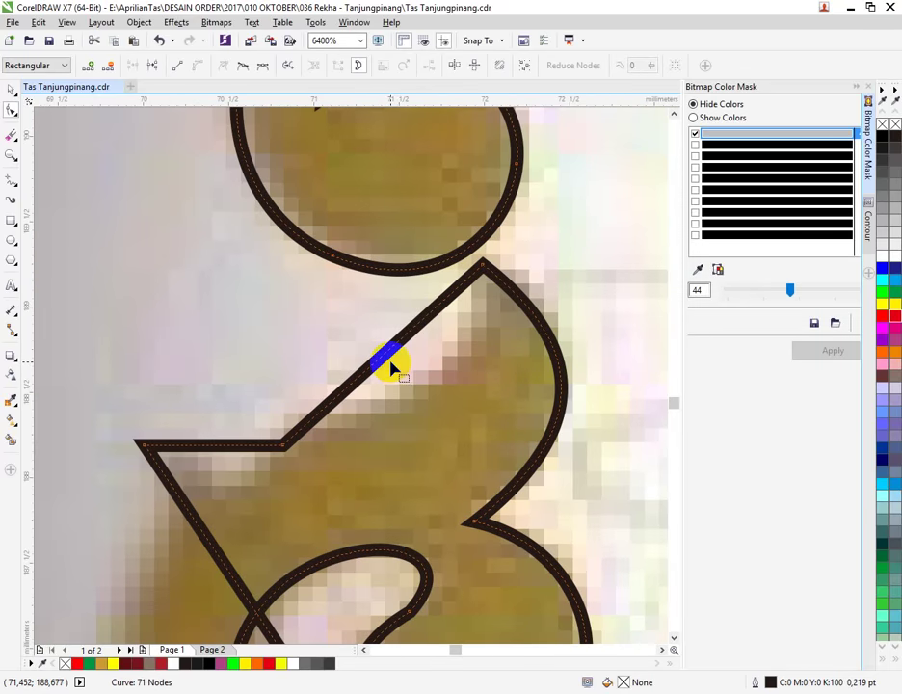
pyautogui.rightClick(394, 349)
pyautogui.click(419, 404)
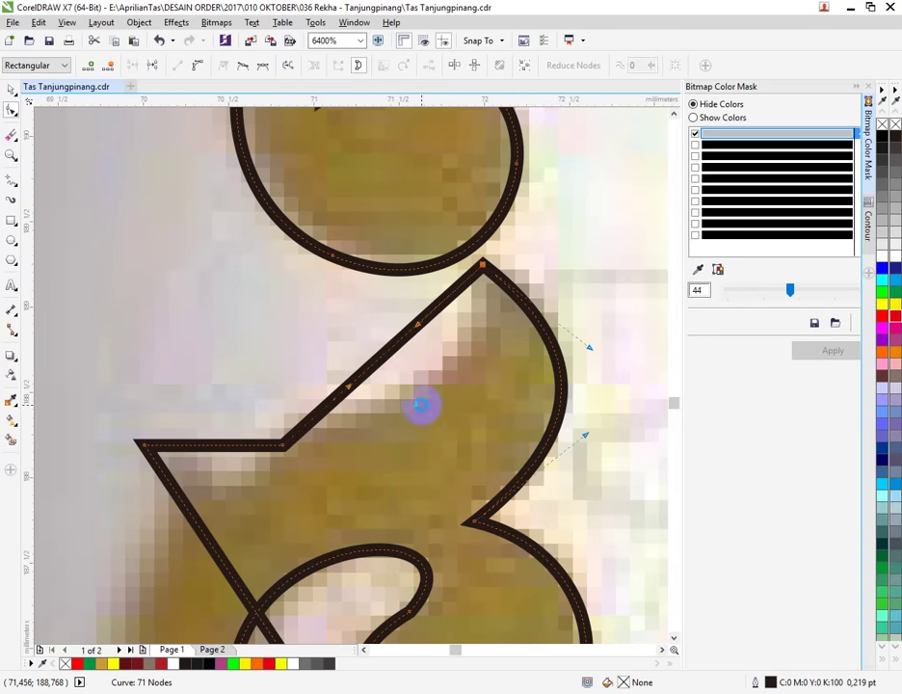
pyautogui.moveTo(414, 339); pyautogui.dragTo(446, 446)
# Step: Try to convert the short horizontal segment beside the leaf lobe to a curve and bow it downward
pyautogui.scroll(-3, 392, 509)
pyautogui.scroll(3, 385, 482)
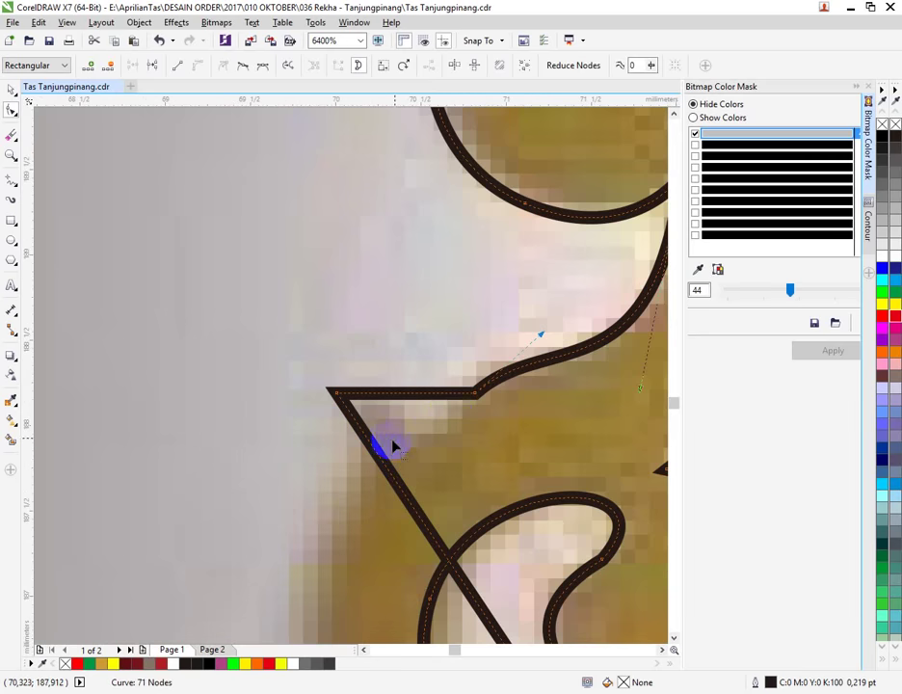
pyautogui.rightClick(421, 397)
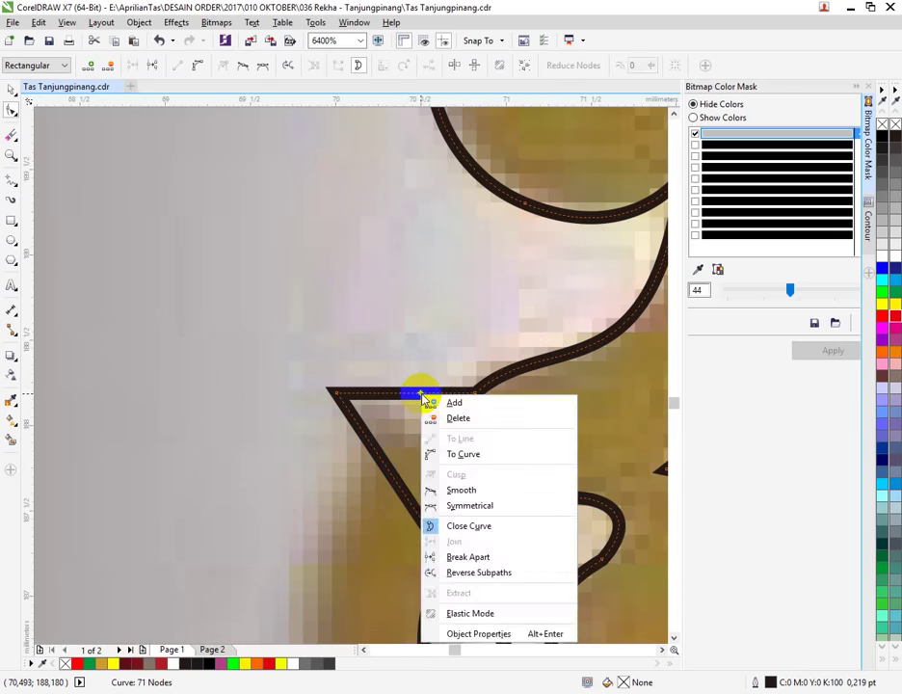
pyautogui.click(450, 454)
pyautogui.moveTo(417, 403); pyautogui.dragTo(412, 432)
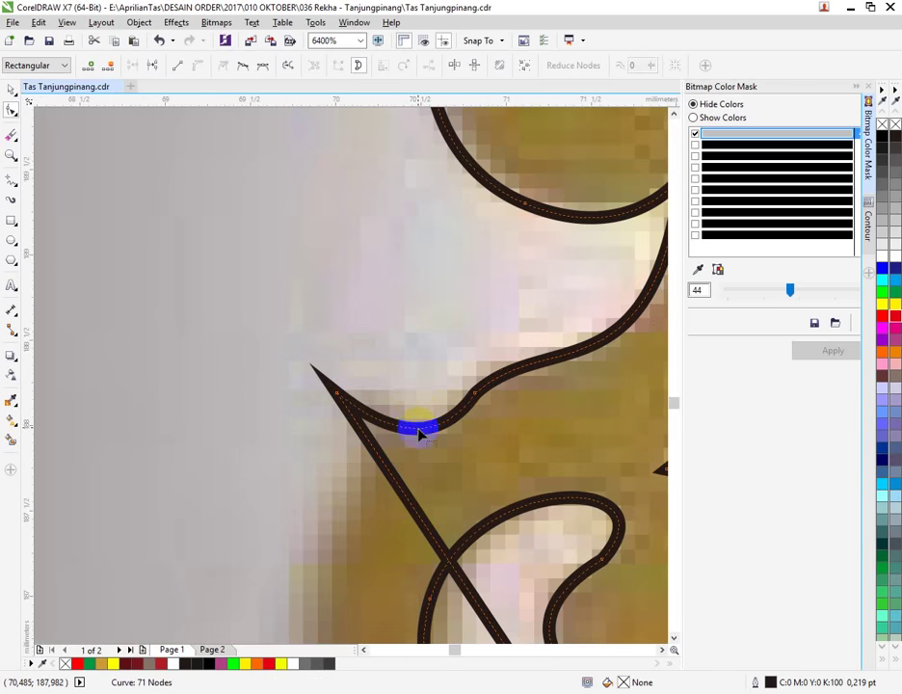
pyautogui.scroll(-2, 395, 397)
pyautogui.scroll(-1, 395, 397)
pyautogui.scroll(1, 399, 412)
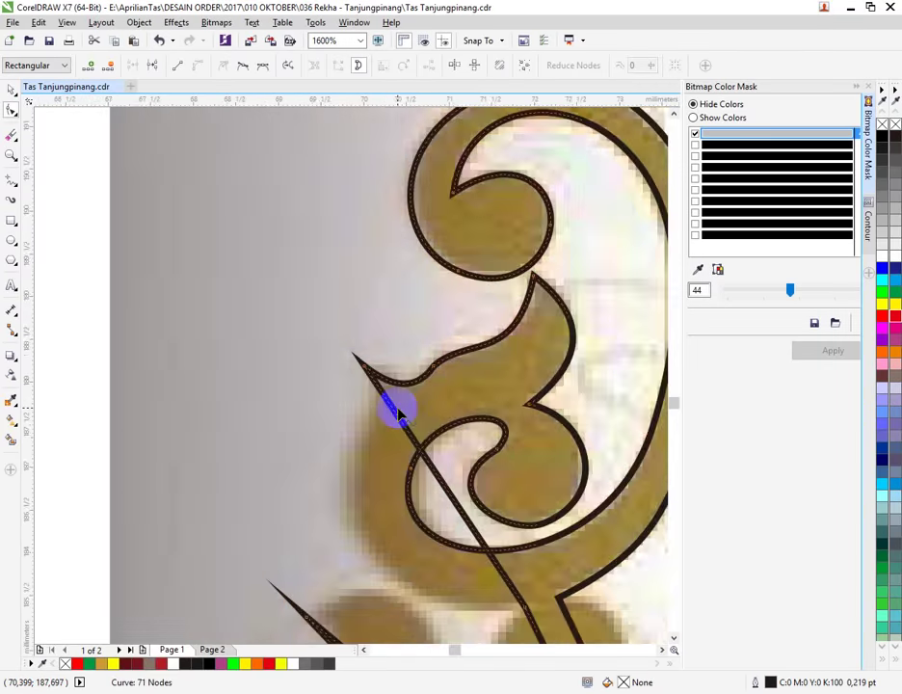
pyautogui.scroll(-1, 399, 412)
pyautogui.scroll(1, 393, 405)
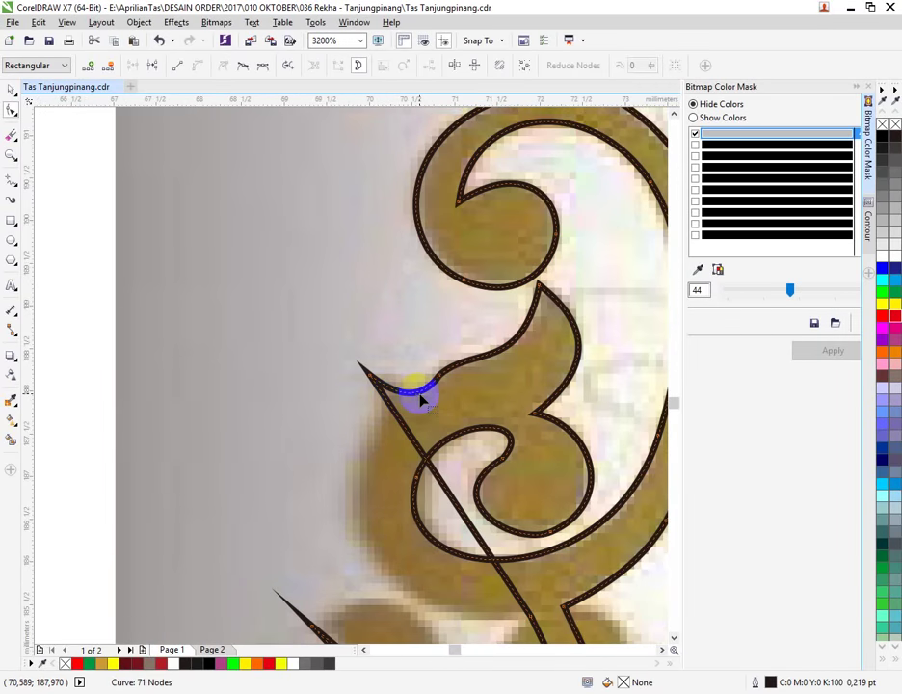
pyautogui.scroll(-3, 436, 385)
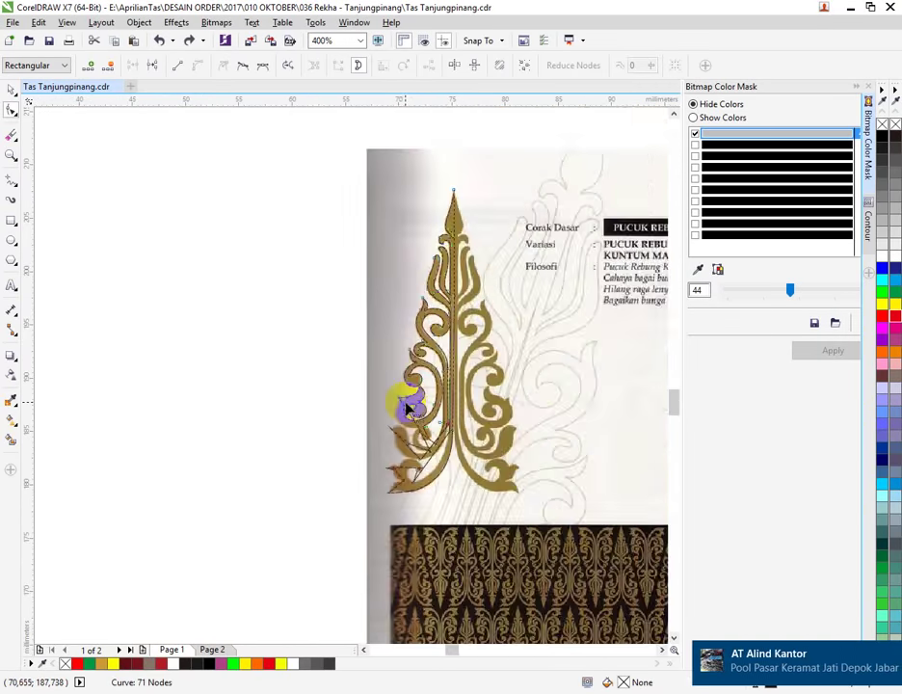
# Step: Add a node on the long diagonal just below the outer tip, pull it outward to the scroll's edge, and raise the tip node
pyautogui.scroll(1, 409, 408)
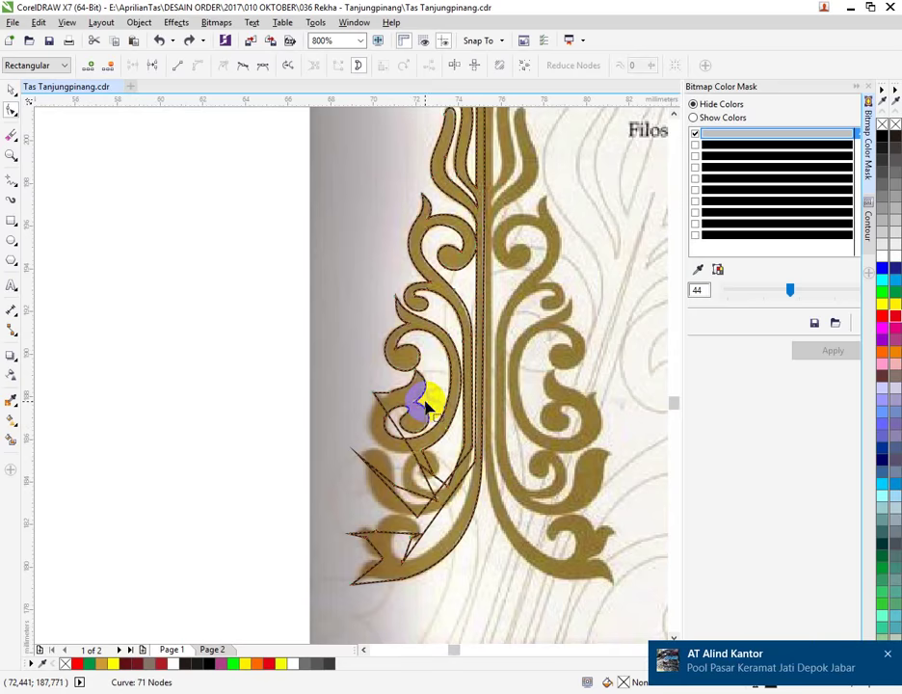
pyautogui.scroll(1, 386, 401)
pyautogui.scroll(-1, 386, 401)
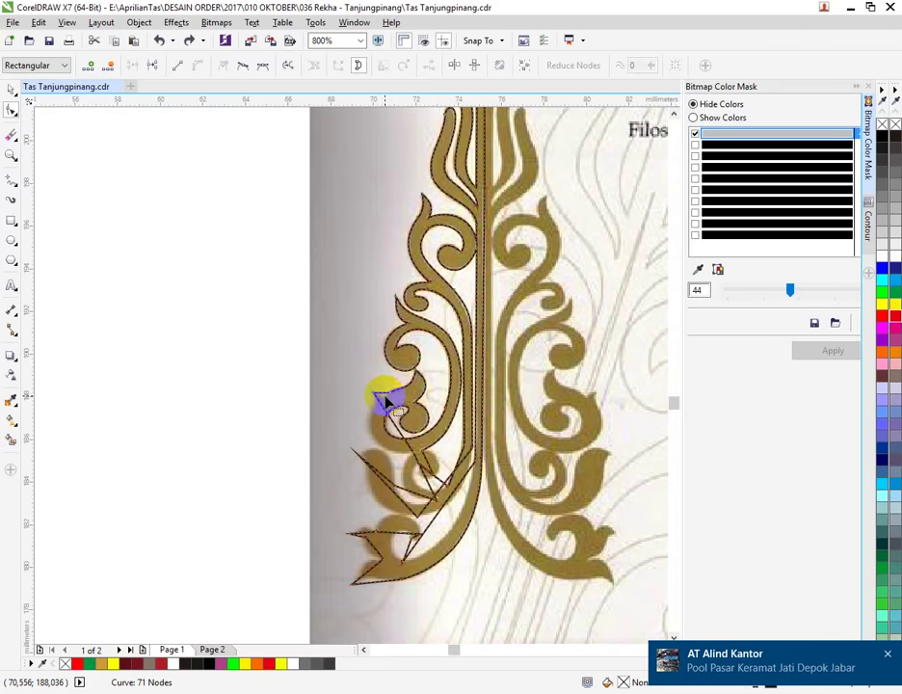
pyautogui.scroll(1, 385, 400)
pyautogui.moveTo(393, 392); pyautogui.dragTo(363, 435)
pyautogui.scroll(1, 385, 401)
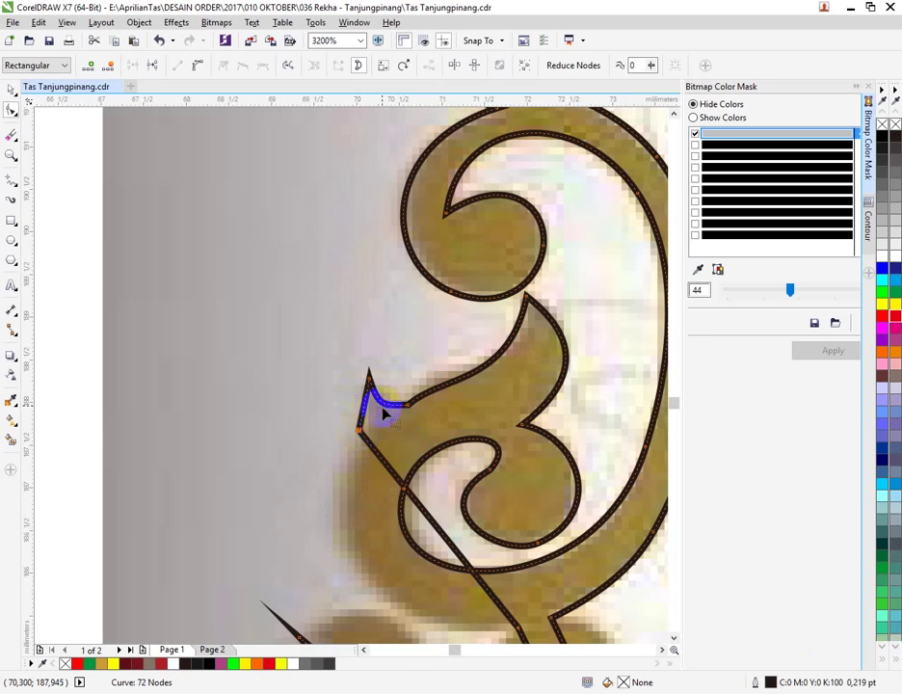
pyautogui.scroll(1, 384, 412)
pyautogui.click(355, 349)
pyautogui.moveTo(357, 361); pyautogui.dragTo(359, 332)
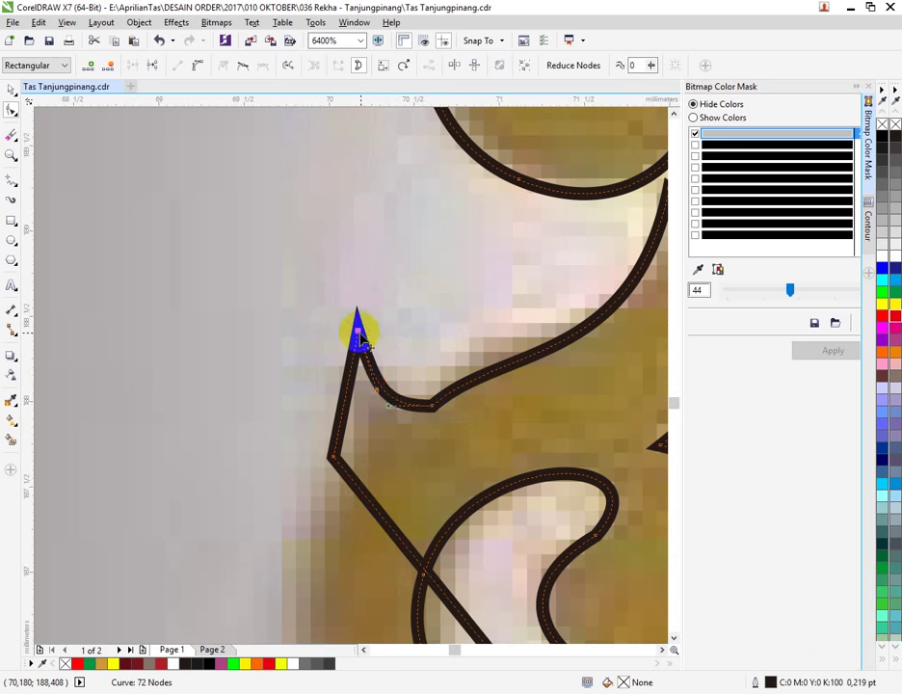
# Step: Convert the short segment on the outer side of the tip to a curve and bow it inward
pyautogui.click(388, 395)
pyautogui.rightClick(356, 390)
pyautogui.click(385, 447)
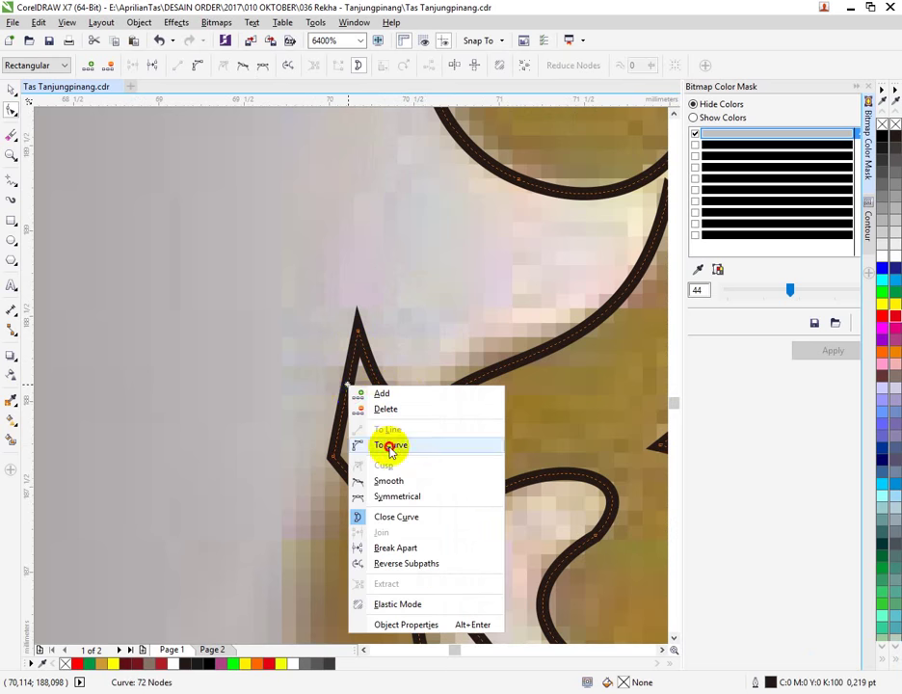
pyautogui.moveTo(345, 409); pyautogui.dragTo(383, 399)
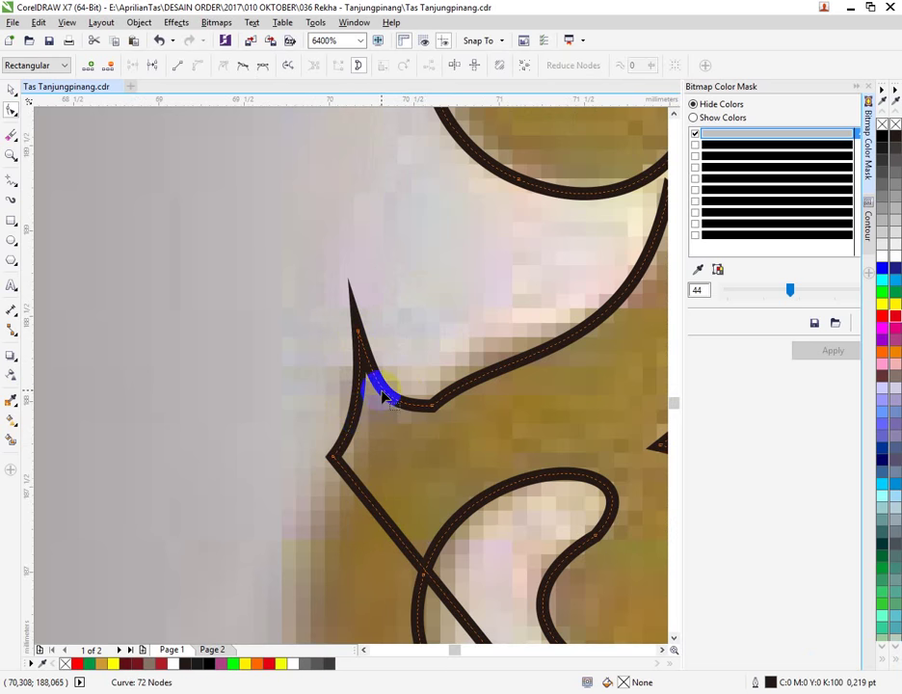
# Step: Bow the tip's inner edge upward and reposition the tip node and the notch node beside it along the bitmap
pyautogui.scroll(-3, 383, 394)
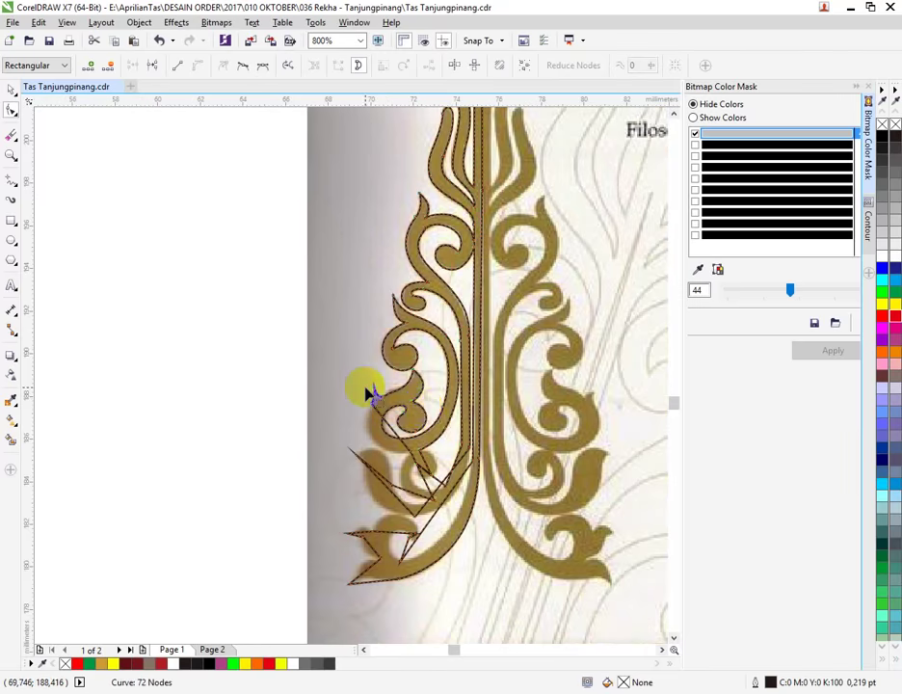
pyautogui.scroll(3, 369, 393)
pyautogui.moveTo(458, 447); pyautogui.dragTo(481, 416)
pyautogui.moveTo(427, 386); pyautogui.dragTo(417, 390)
pyautogui.click(500, 463)
pyautogui.moveTo(502, 466); pyautogui.dragTo(488, 467)
pyautogui.click(475, 432)
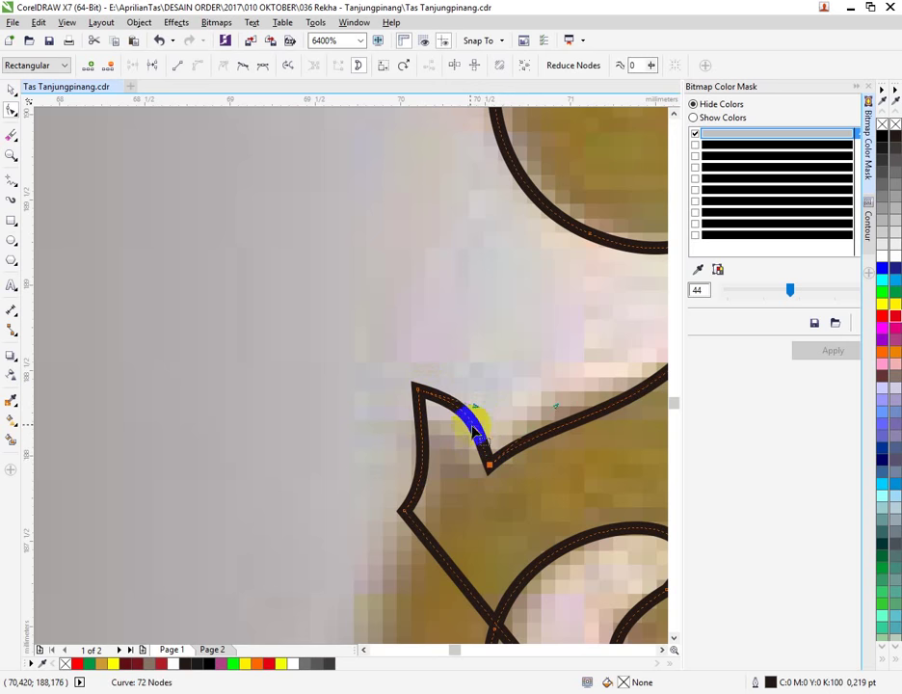
# Step: Convert the edge between the tip and the notch to a straight line and shift both end nodes slightly outward
pyautogui.rightClick(472, 421)
pyautogui.click(483, 463)
pyautogui.click(420, 392)
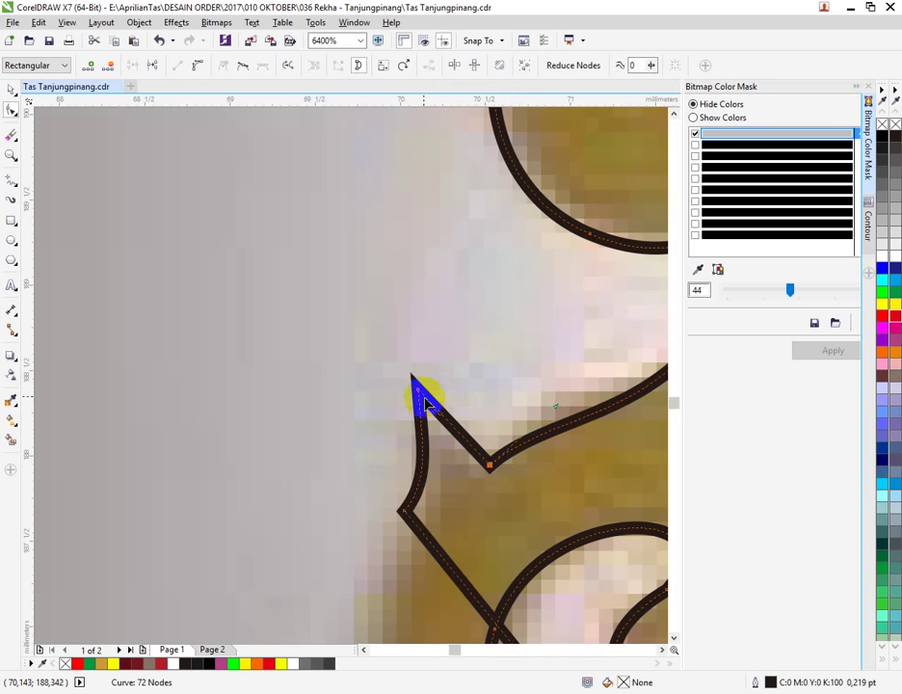
pyautogui.moveTo(420, 392)
pyautogui.mouseDown()
pyautogui.moveTo(413, 405)
pyautogui.moveTo(406, 395)
pyautogui.mouseUp()
pyautogui.click(490, 466)
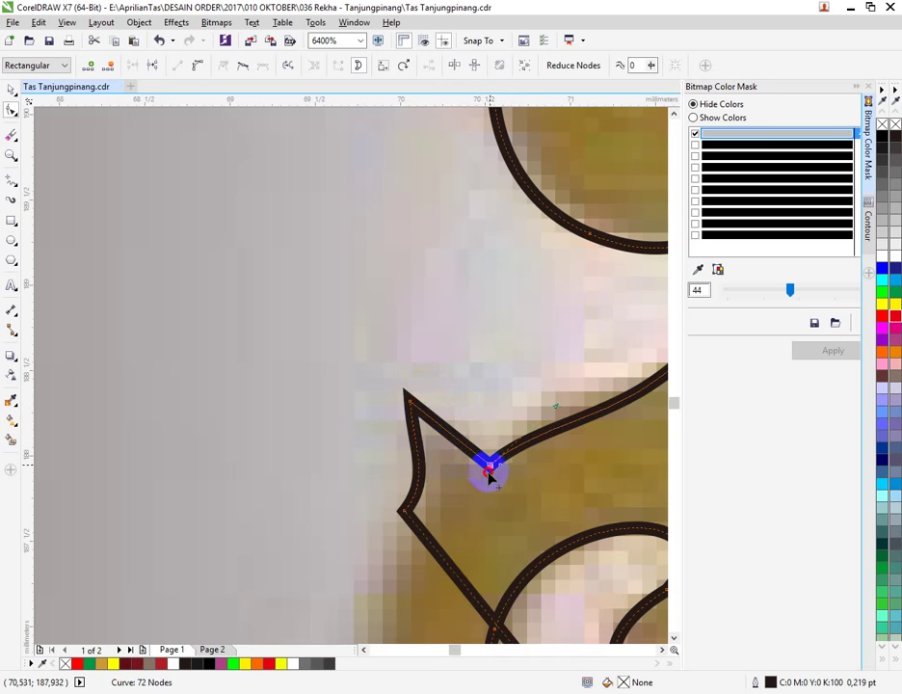
# Step: Convert the straight edge between the tip and the notch back to a curve and bow it upward
pyautogui.click(457, 458)
pyautogui.rightClick(461, 449)
pyautogui.click(497, 501)
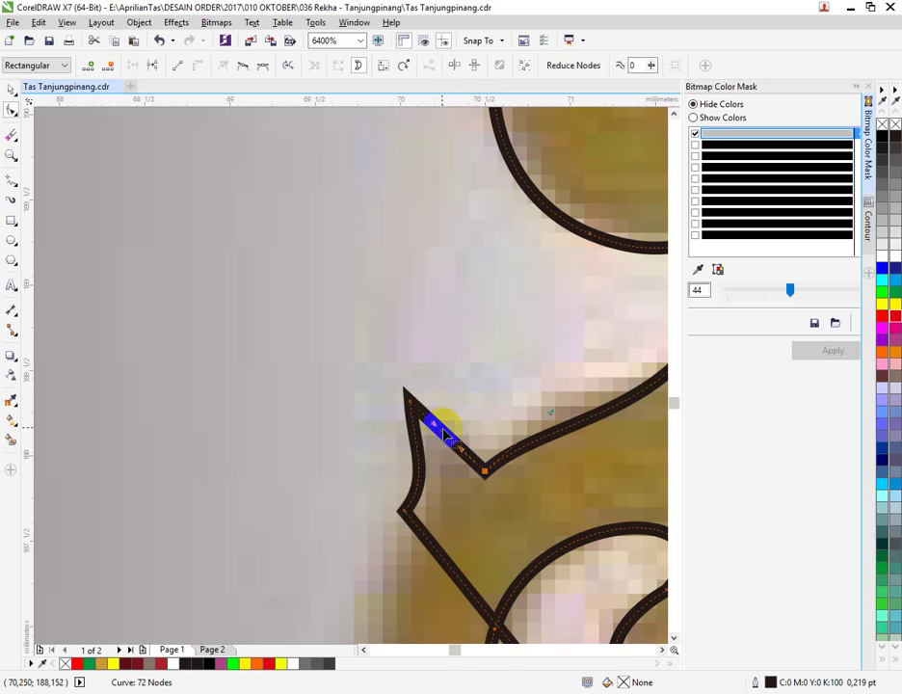
pyautogui.moveTo(444, 431)
pyautogui.mouseDown()
pyautogui.moveTo(429, 416)
pyautogui.moveTo(463, 416)
pyautogui.moveTo(436, 427)
pyautogui.mouseUp()
pyautogui.scroll(-1, 371, 412)
pyautogui.scroll(1, 371, 412)
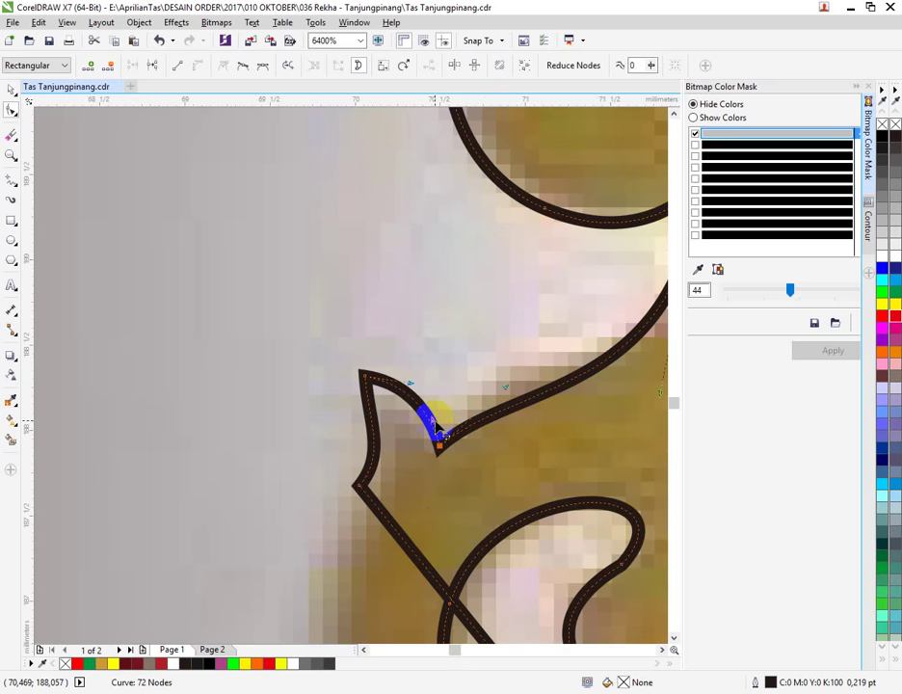
# Step: Nudge the node at the base of the tip's outer side slightly downward and adjust its curve handle
pyautogui.scroll(-1, 424, 430)
pyautogui.click(385, 460)
pyautogui.scroll(1, 385, 461)
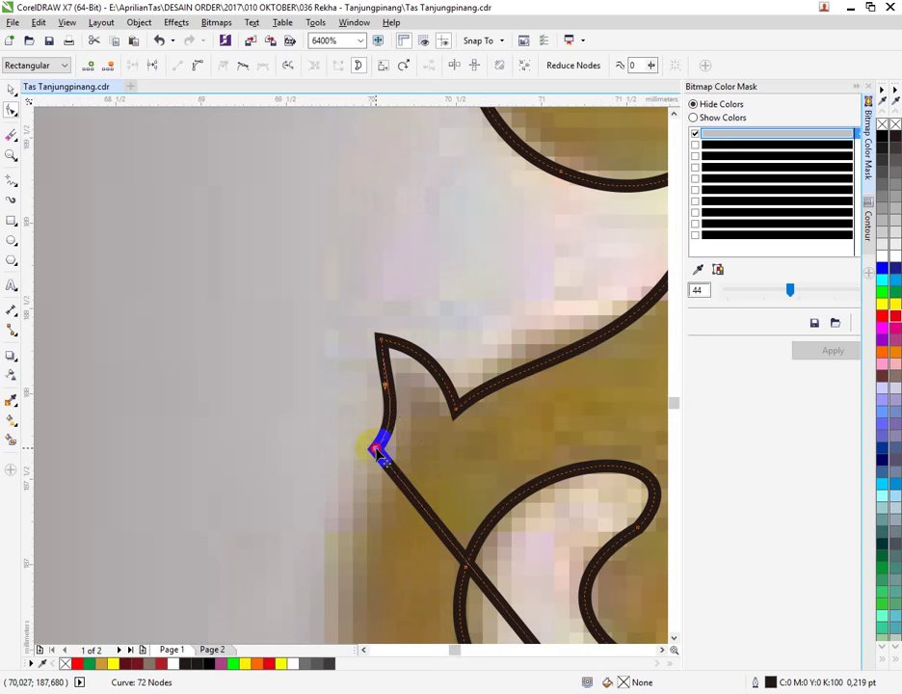
pyautogui.moveTo(378, 451); pyautogui.dragTo(383, 464)
pyautogui.moveTo(409, 427); pyautogui.dragTo(398, 430)
# Step: Convert the long diagonal across the scroll to a curve and bow it around the scroll's outer edge
pyautogui.scroll(-3, 384, 397)
pyautogui.scroll(1, 414, 476)
pyautogui.scroll(1, 417, 472)
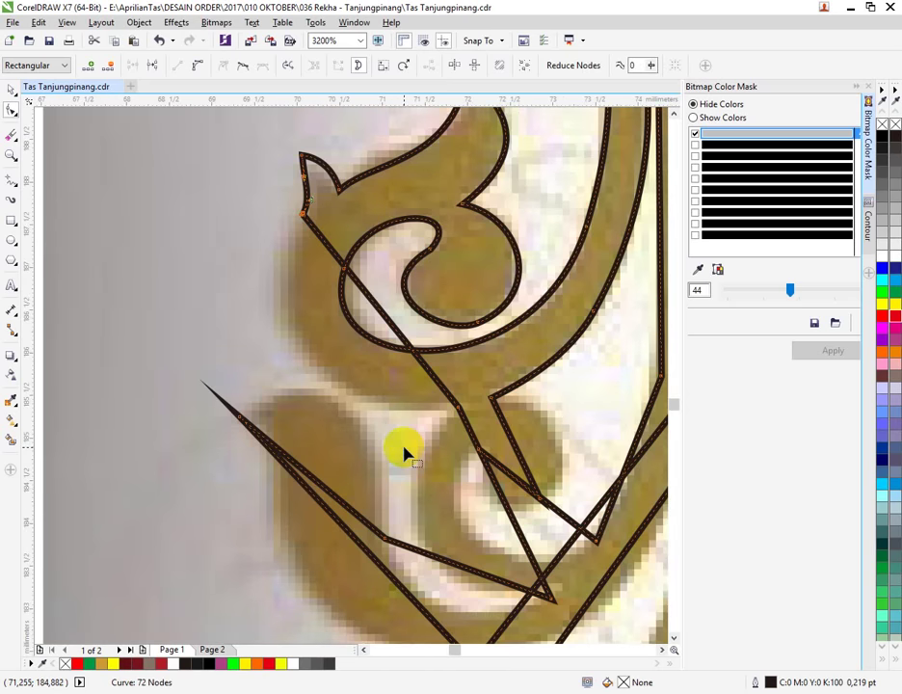
pyautogui.rightClick(399, 336)
pyautogui.click(404, 359)
pyautogui.moveTo(390, 330); pyautogui.dragTo(299, 364)
# Step: Smooth the node where the tip meets the scroll's outer curve and shorten its lower handle to fit the bitmap
pyautogui.click(299, 223)
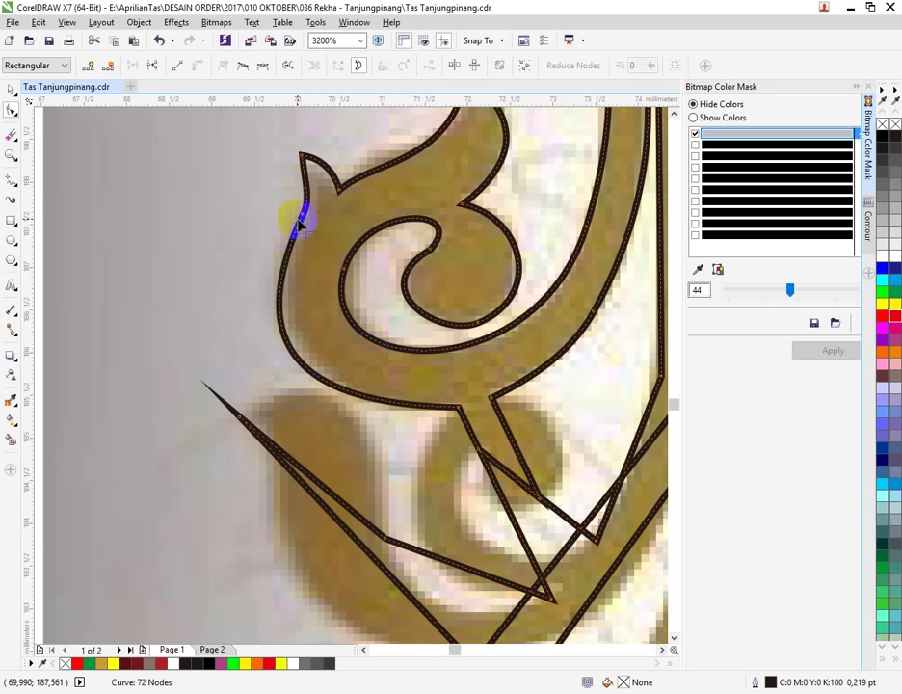
pyautogui.rightClick(298, 223)
pyautogui.click(344, 310)
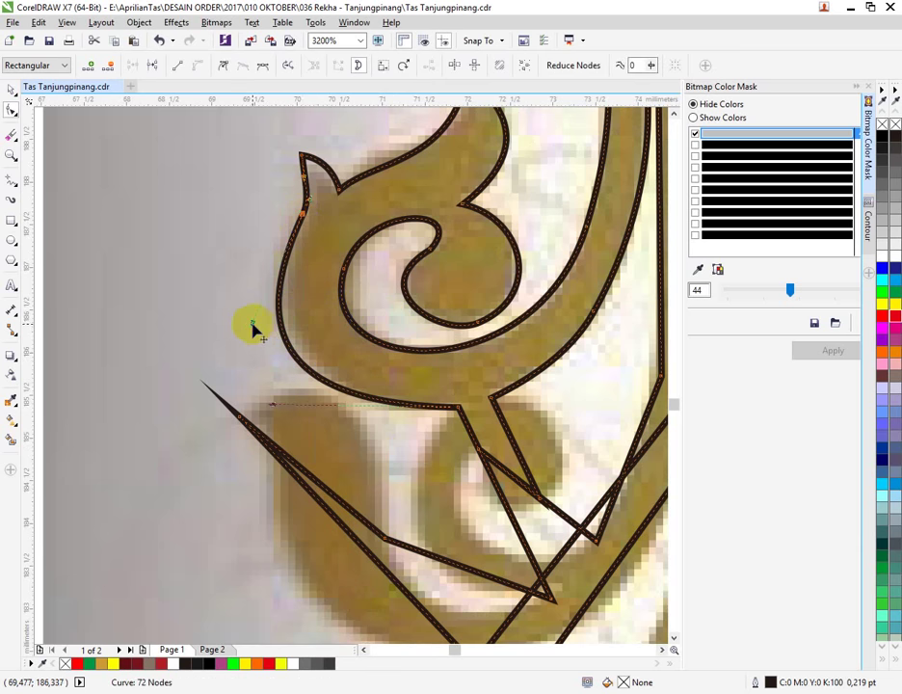
pyautogui.moveTo(253, 327); pyautogui.dragTo(268, 308)
# Step: Convert the steep segment below the inner stem line to a curve, bow it outward, and smooth its upper node
pyautogui.scroll(-1, 275, 321)
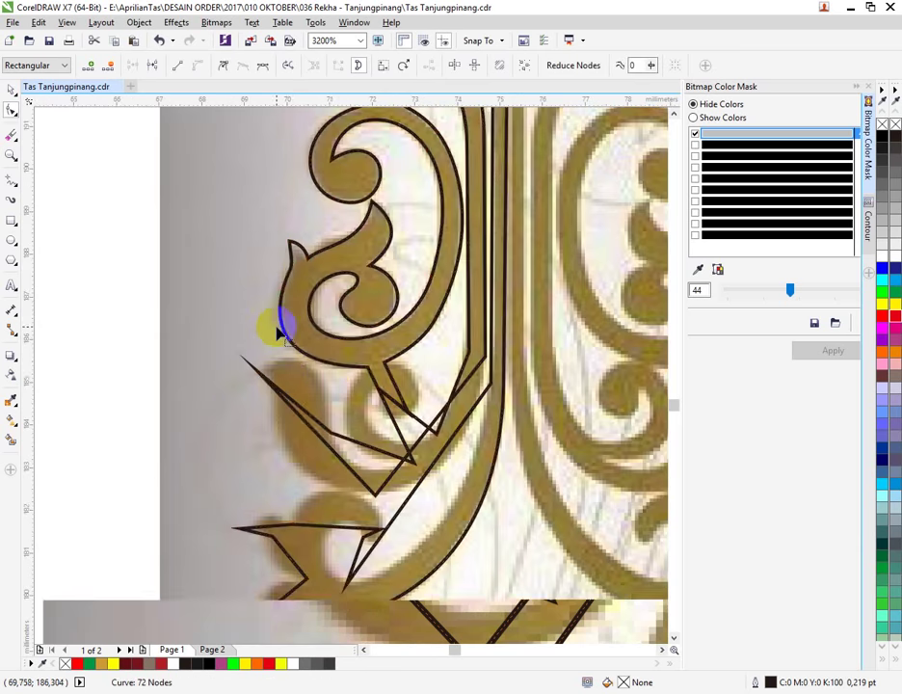
pyautogui.scroll(1, 380, 427)
pyautogui.click(426, 396)
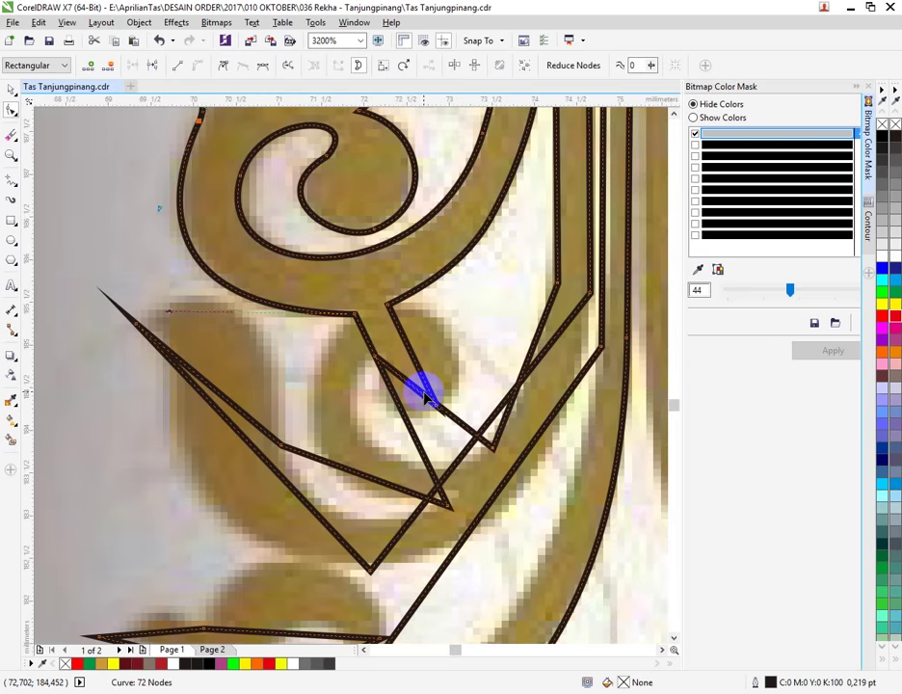
pyautogui.click(527, 366)
pyautogui.rightClick(528, 369)
pyautogui.click(541, 424)
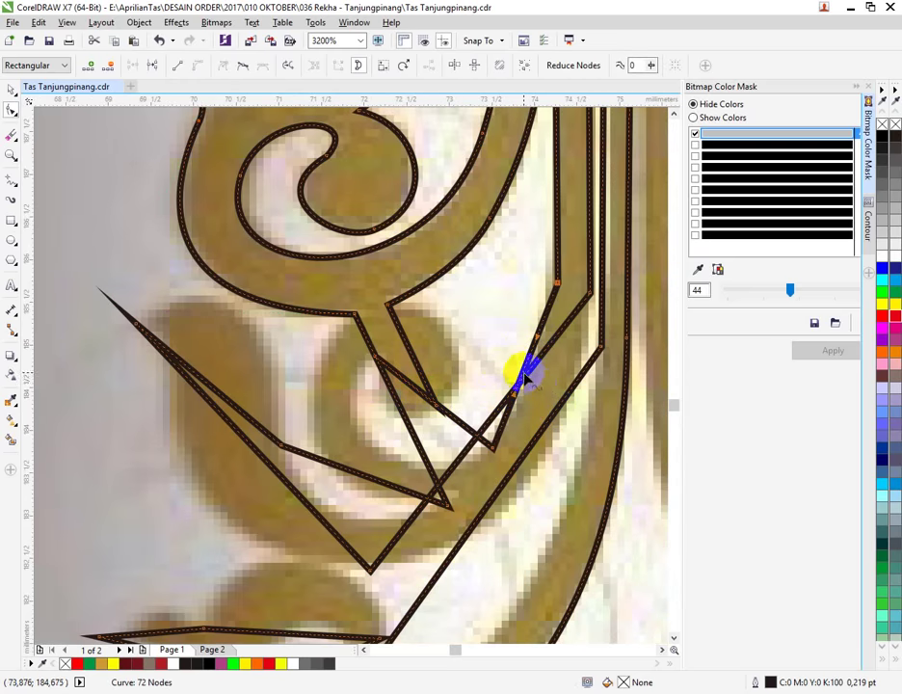
pyautogui.moveTo(525, 378); pyautogui.dragTo(560, 257)
pyautogui.rightClick(558, 285)
pyautogui.click(595, 373)
# Step: Shift that curve's lower end node slightly, then curve the adjoining diagonal around the next scroll's hollow with an added node at its lower bend
pyautogui.scroll(2, 496, 449)
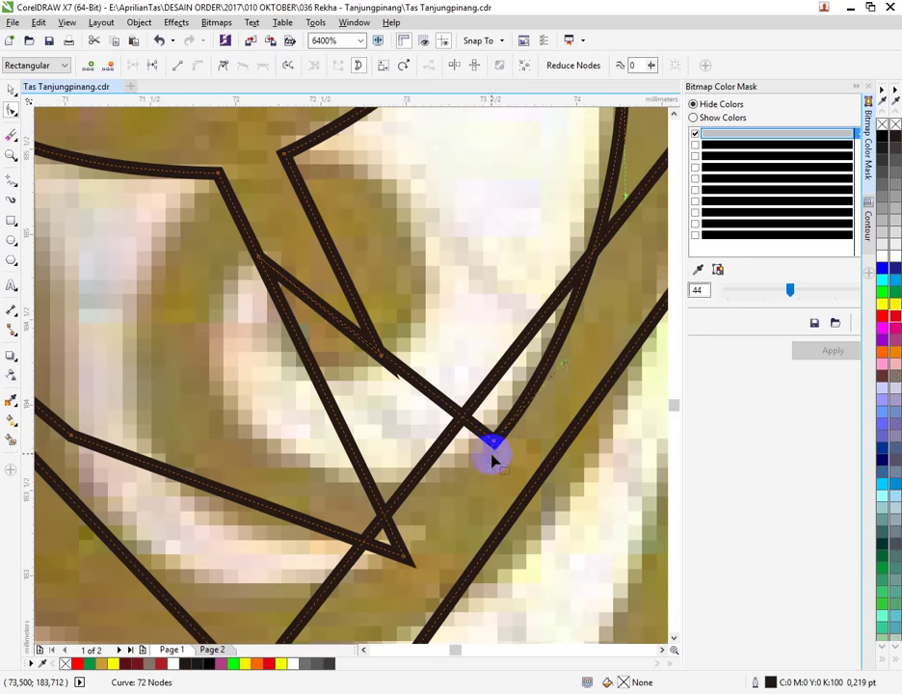
pyautogui.moveTo(493, 442); pyautogui.dragTo(482, 444)
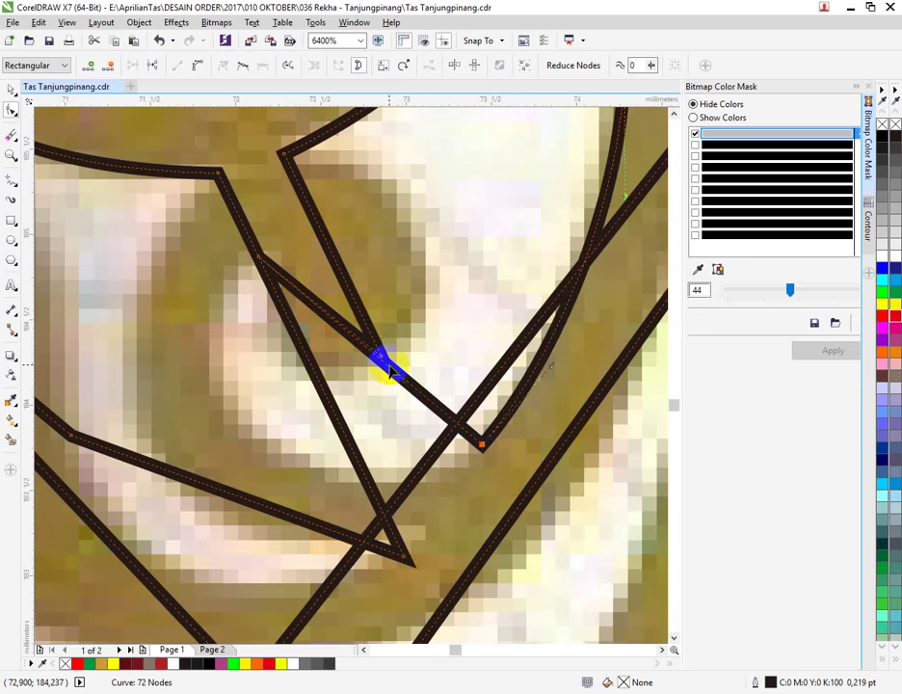
pyautogui.rightClick(390, 371)
pyautogui.click(433, 424)
pyautogui.moveTo(395, 374); pyautogui.dragTo(258, 436)
pyautogui.doubleClick(257, 436)
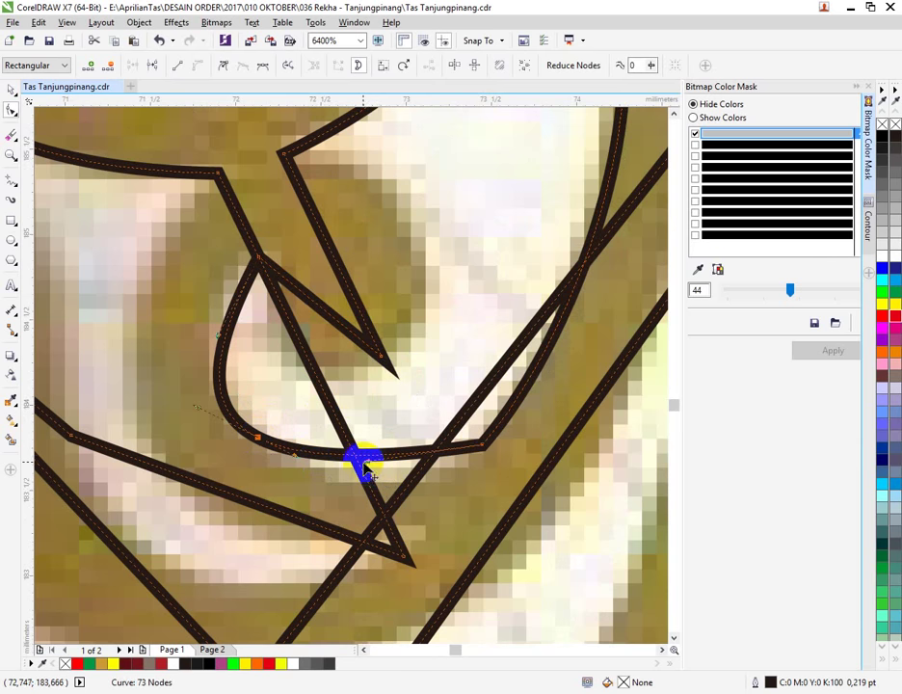
pyautogui.moveTo(365, 464); pyautogui.dragTo(386, 507)
# Step: Smooth the node joining the hollow's bottom curve to the stem curve, and move the stem curve's upper node slightly up
pyautogui.rightClick(482, 450)
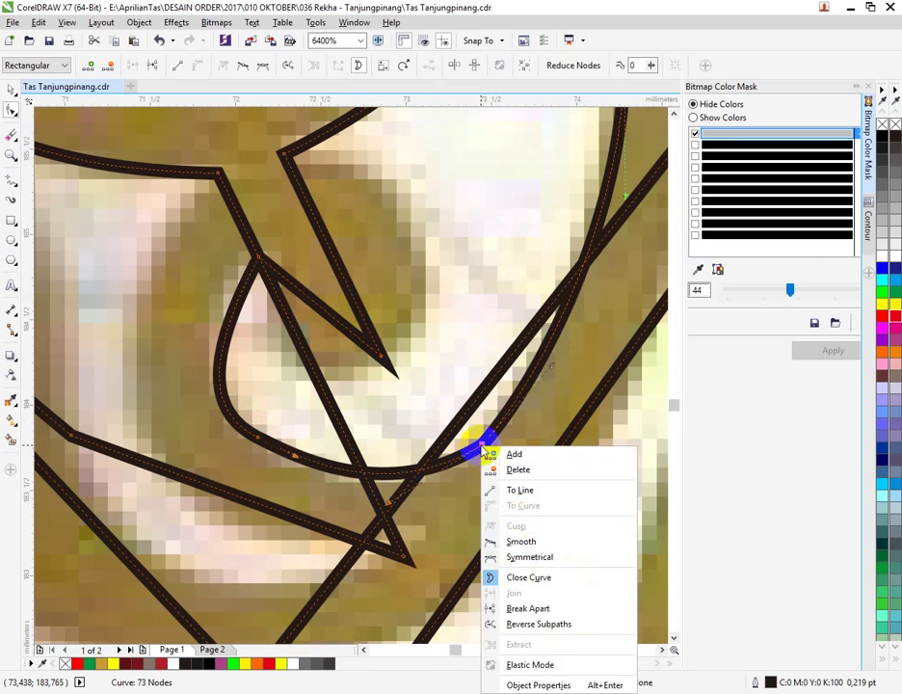
pyautogui.click(517, 539)
pyautogui.scroll(-2, 553, 316)
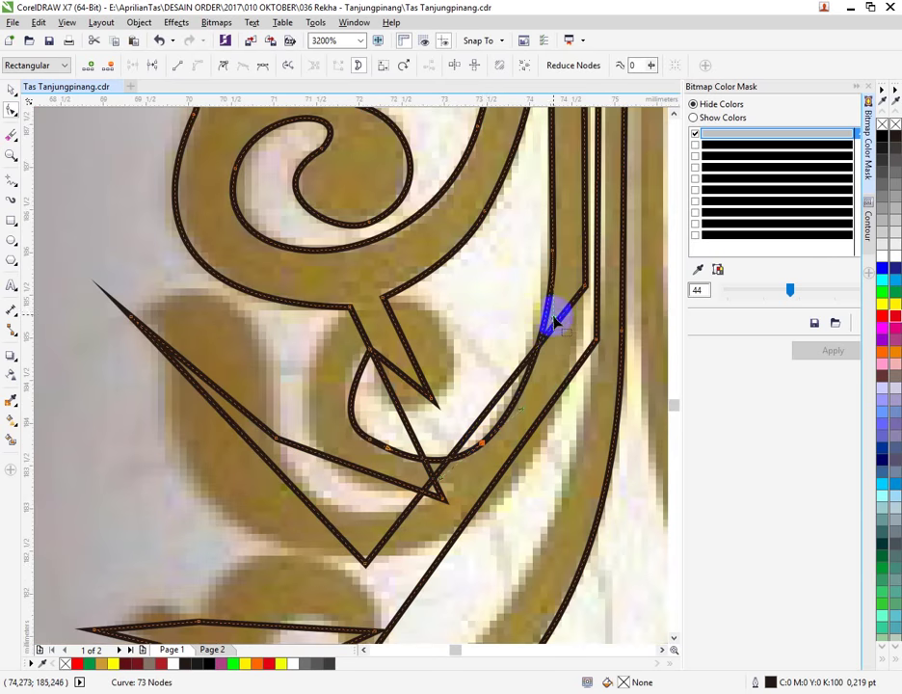
pyautogui.scroll(2, 553, 296)
pyautogui.moveTo(555, 190); pyautogui.dragTo(555, 177)
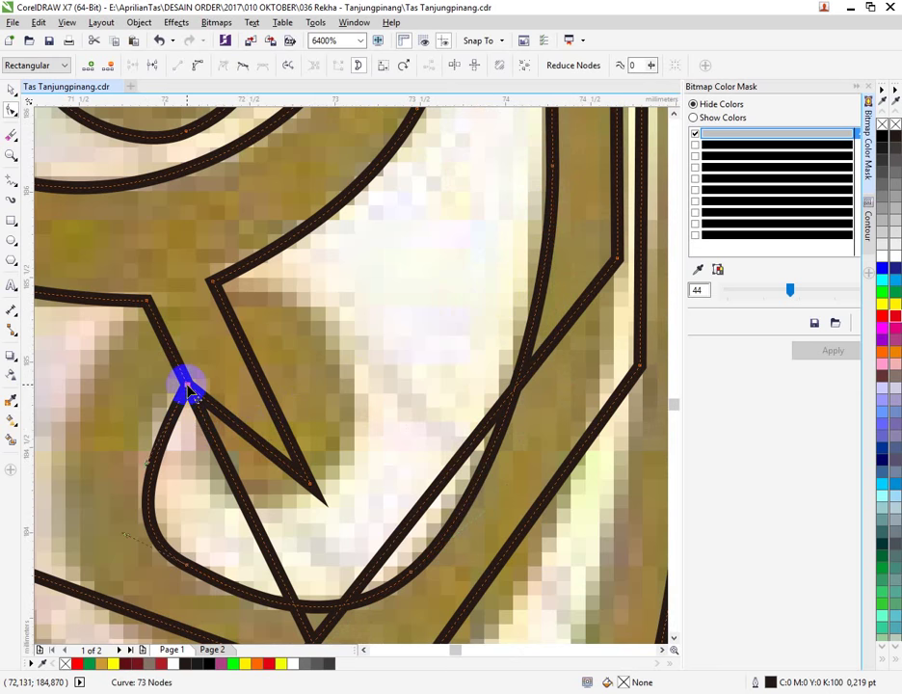
# Step: Delete the surplus node on the hollow's inner curve and refit the remaining curve to the bitmap edge
pyautogui.press('Delete')
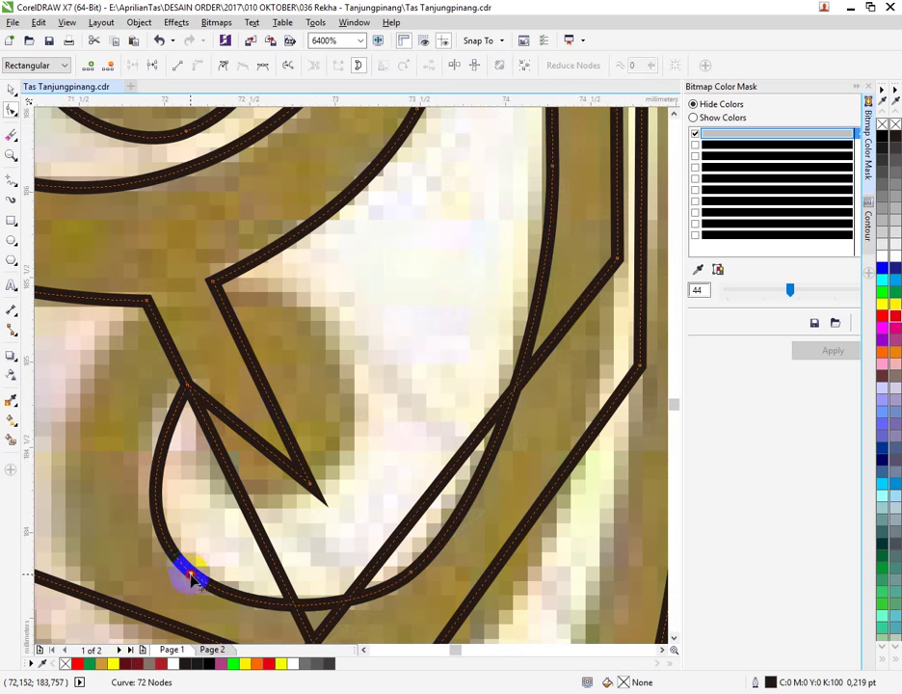
pyautogui.moveTo(191, 576); pyautogui.dragTo(186, 567)
# Step: Convert the two straight segments around the small curl to curves, bowing one downward and the other outward along the bitmap
pyautogui.rightClick(262, 447)
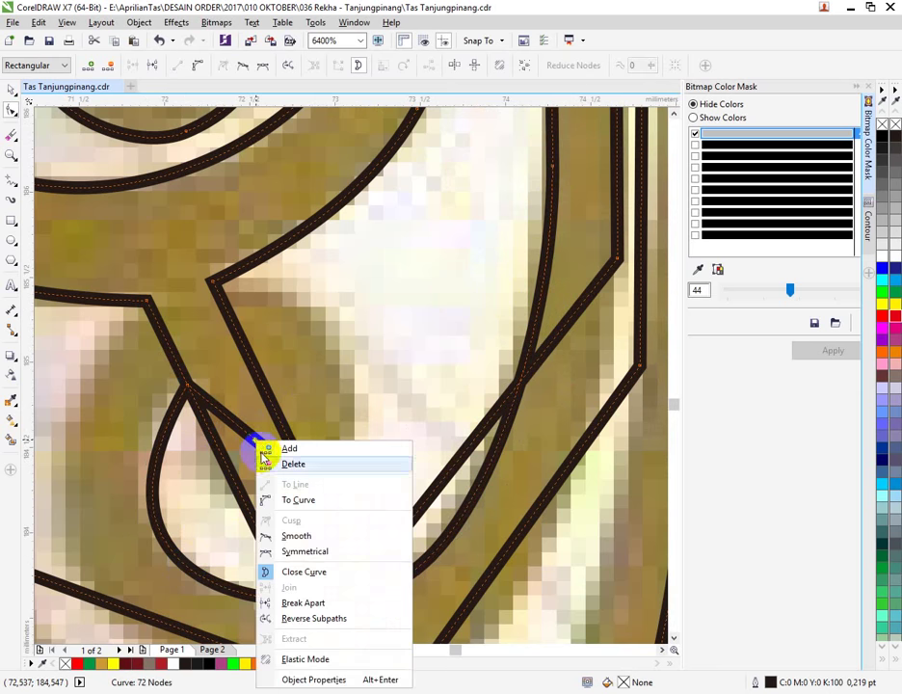
pyautogui.click(266, 464)
pyautogui.moveTo(253, 442); pyautogui.dragTo(228, 503)
pyautogui.rightClick(273, 404)
pyautogui.click(295, 451)
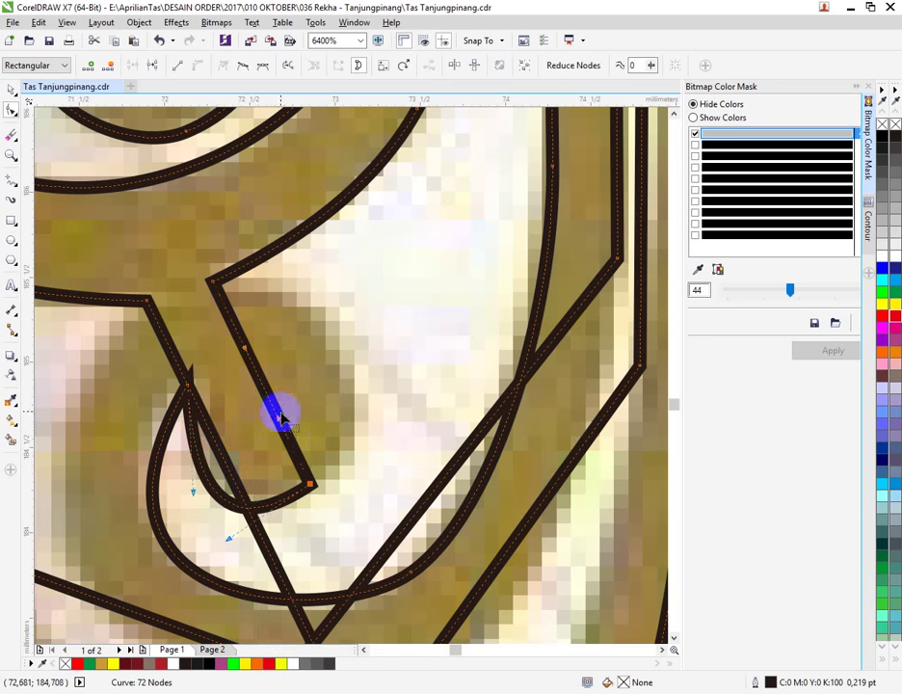
pyautogui.moveTo(271, 401); pyautogui.dragTo(354, 385)
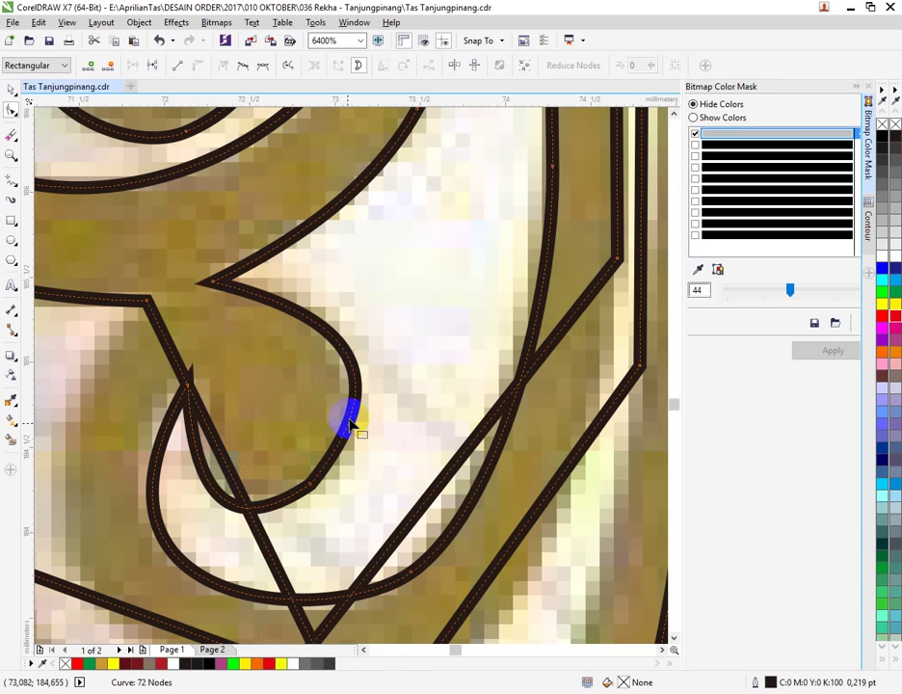
# Step: Smooth the node joining the curl's two curves, shift it slightly outward, and shorten its upper handle
pyautogui.rightClick(314, 485)
pyautogui.click(312, 484)
pyautogui.rightClick(311, 484)
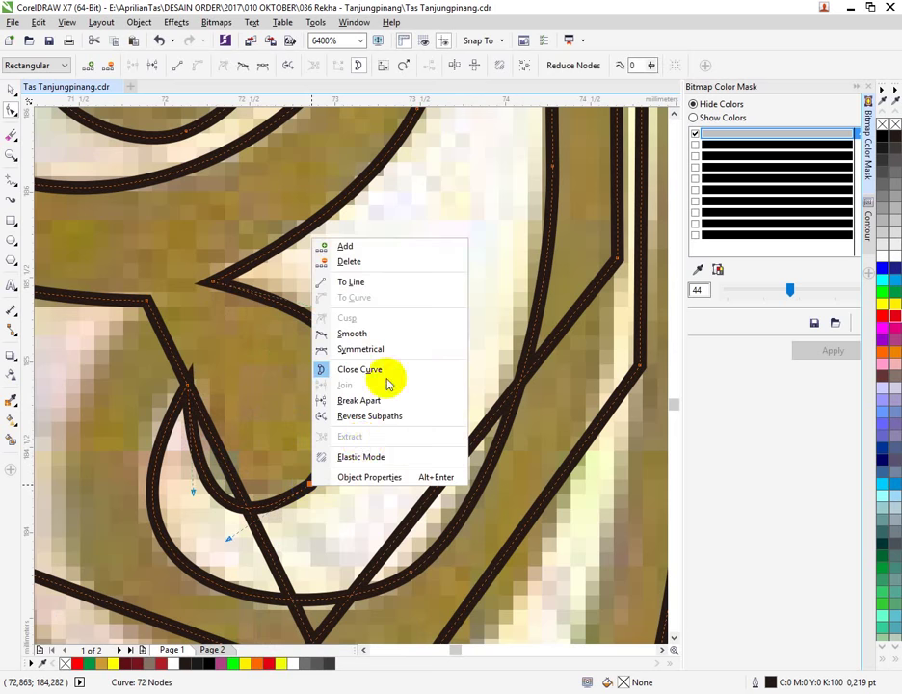
pyautogui.click(382, 336)
pyautogui.moveTo(309, 485); pyautogui.dragTo(325, 482)
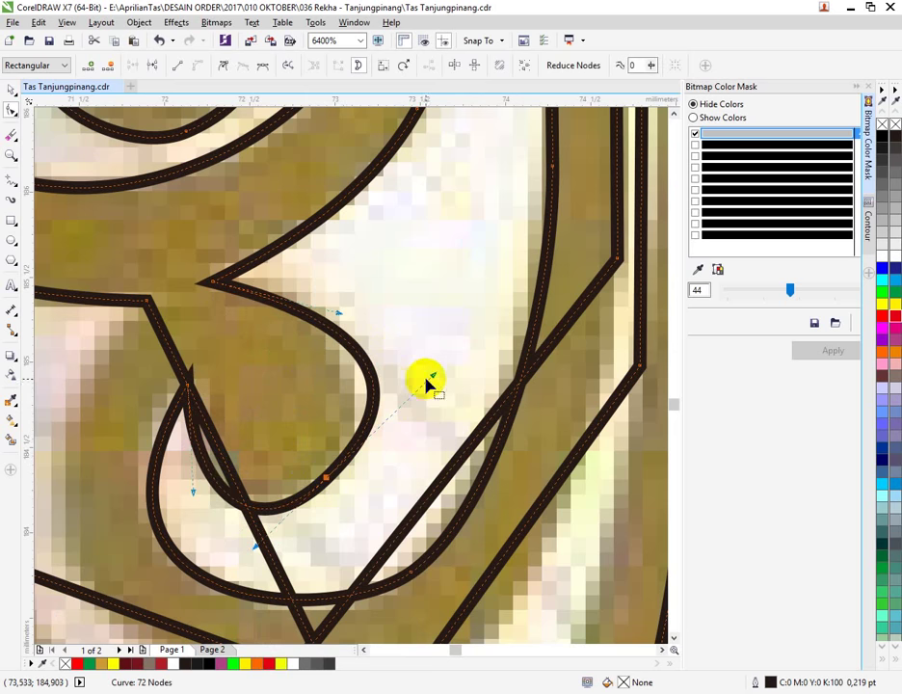
pyautogui.moveTo(433, 376); pyautogui.dragTo(401, 381)
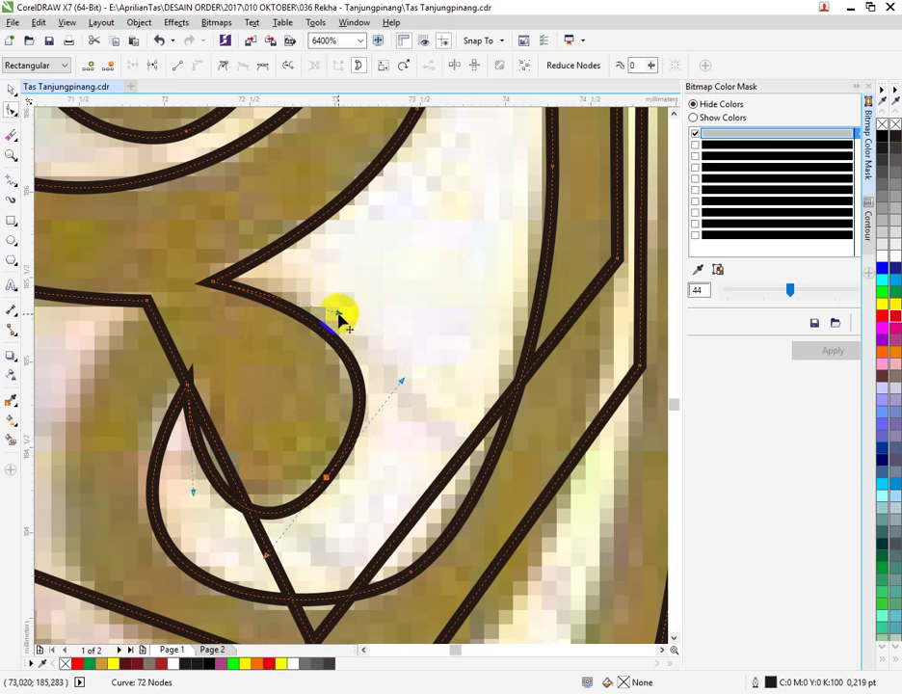
# Step: Fine-tune both handles of the smoothed curl node so the round end follows the bitmap
pyautogui.click(339, 317)
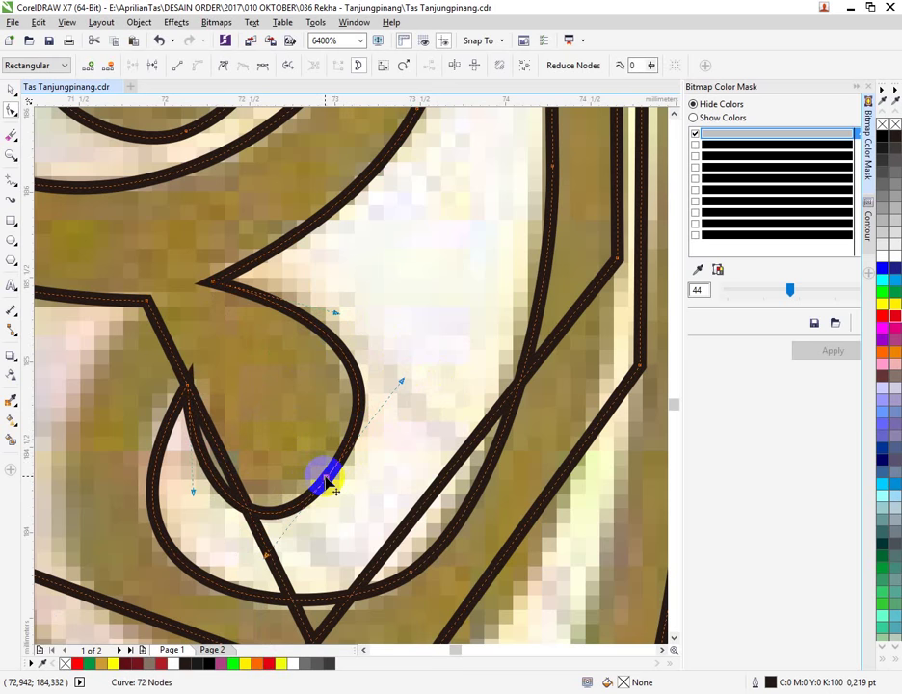
pyautogui.click(266, 556)
pyautogui.moveTo(266, 556); pyautogui.dragTo(280, 533)
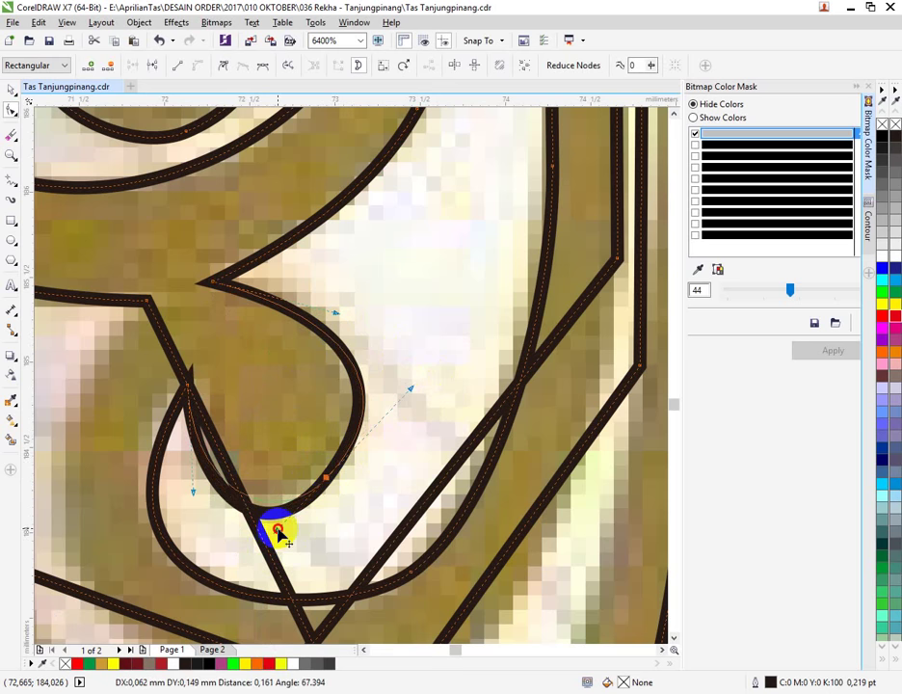
pyautogui.moveTo(401, 385); pyautogui.dragTo(395, 395)
pyautogui.click(332, 474)
pyautogui.click(221, 412)
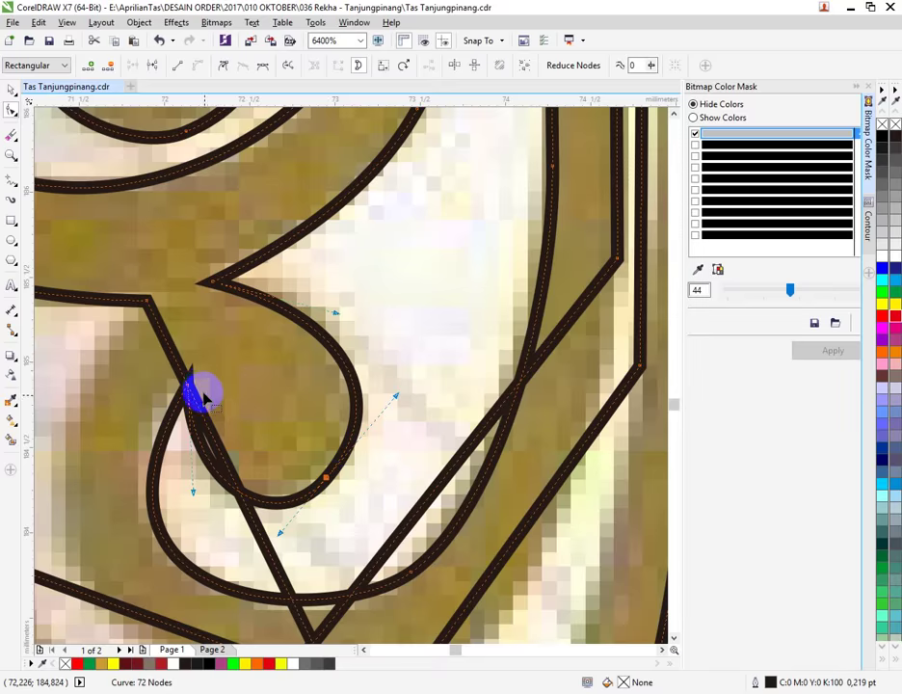
# Step: Move the sharp node where the steep line meets the lower leaf line slightly up
pyautogui.scroll(-4, 270, 472)
pyautogui.scroll(3, 327, 487)
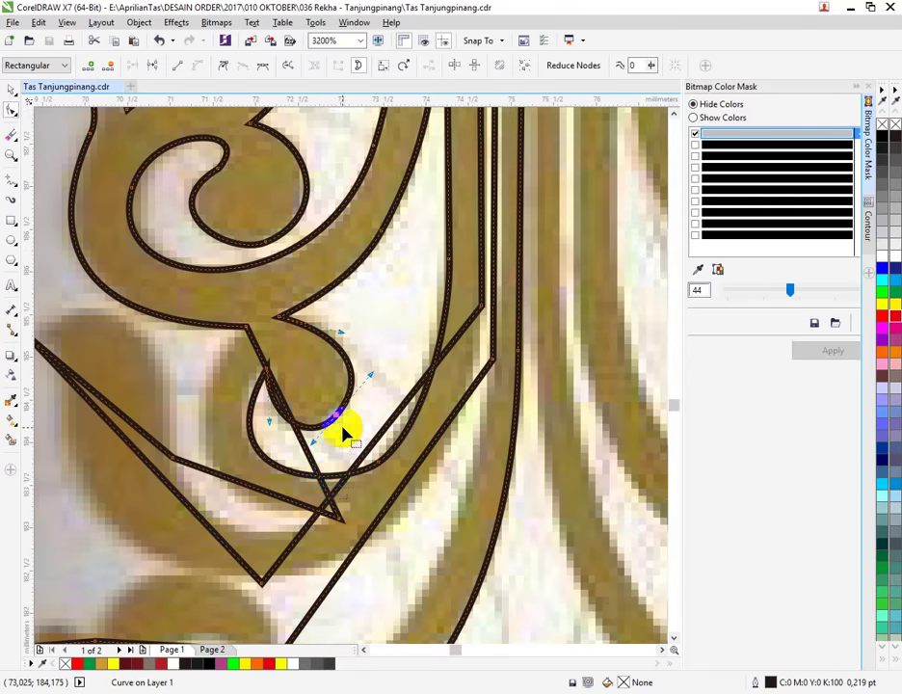
pyautogui.scroll(-3, 347, 435)
pyautogui.scroll(4, 290, 467)
pyautogui.click(378, 436)
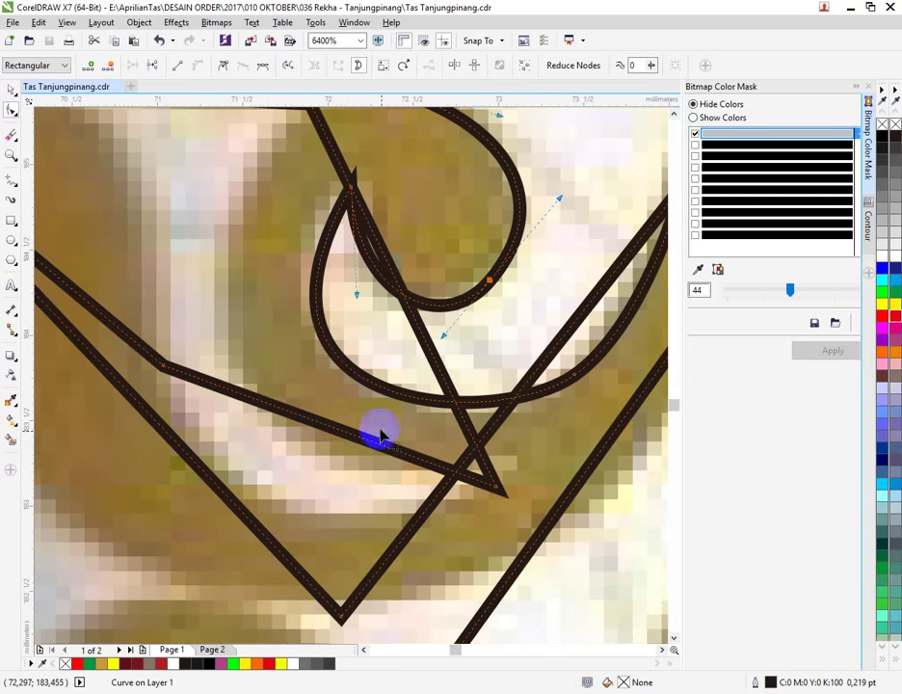
pyautogui.click(493, 490)
pyautogui.click(406, 304)
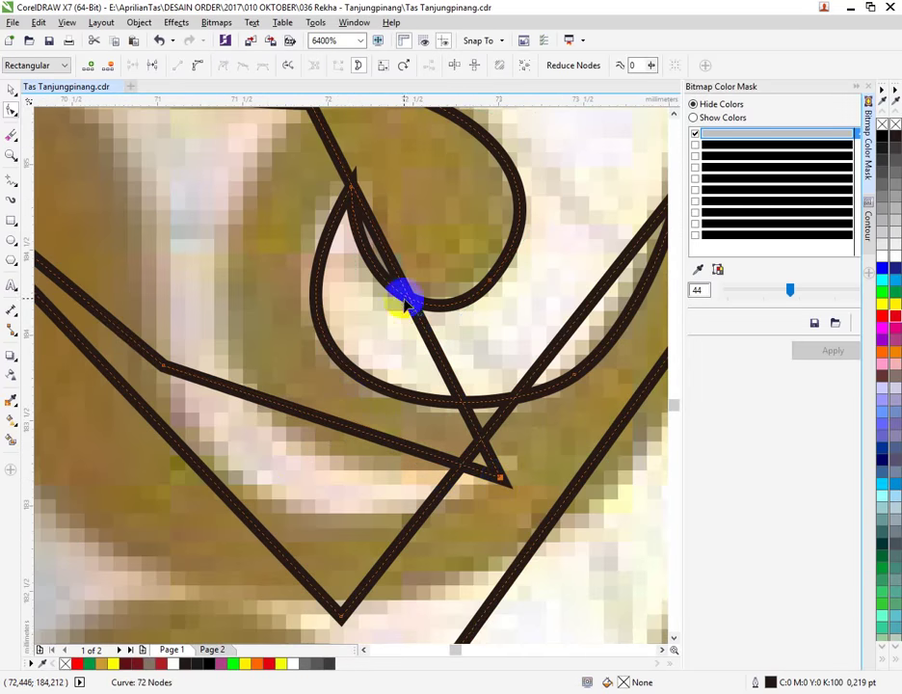
# Step: Convert the steep line beside the curl to a curve, bow it around the curl's outer edge, and refine its handles
pyautogui.rightClick(414, 310)
pyautogui.click(455, 368)
pyautogui.scroll(-2, 445, 358)
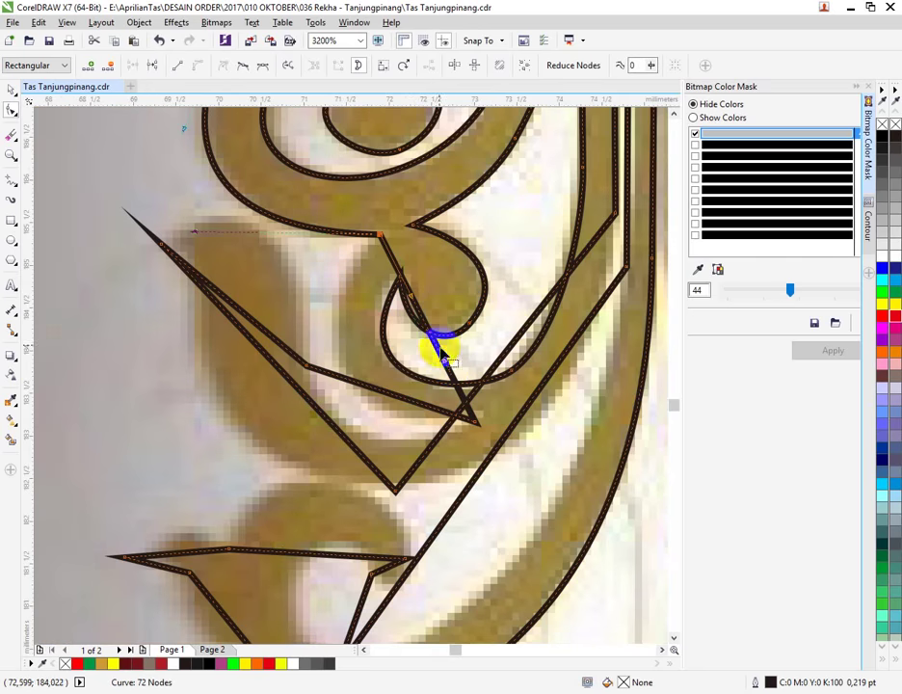
pyautogui.click(416, 305)
pyautogui.moveTo(421, 318); pyautogui.dragTo(338, 364)
pyautogui.click(376, 258)
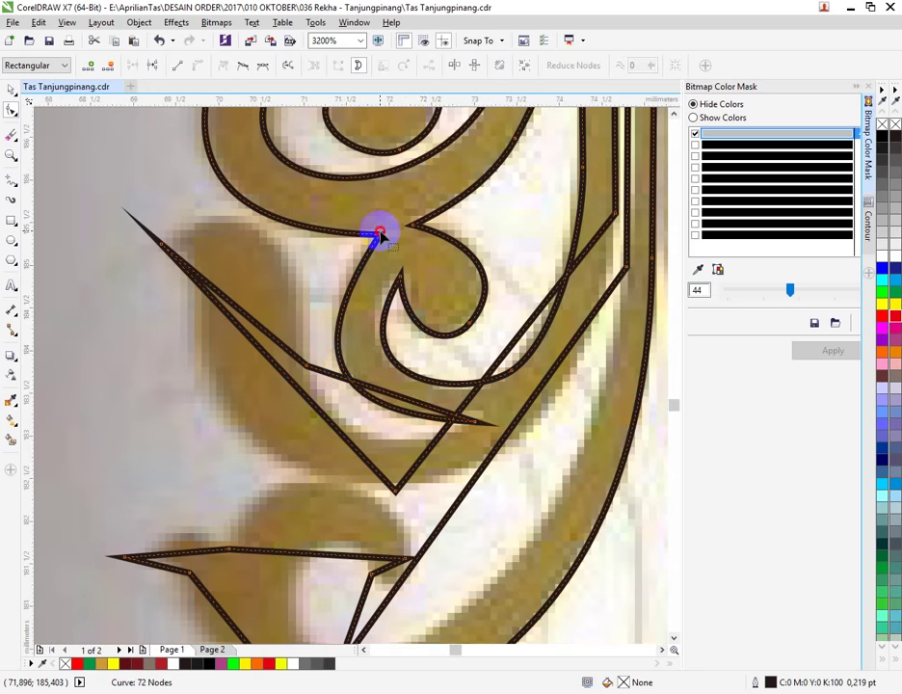
pyautogui.moveTo(378, 243); pyautogui.dragTo(306, 375)
pyautogui.moveTo(355, 415); pyautogui.dragTo(356, 435)
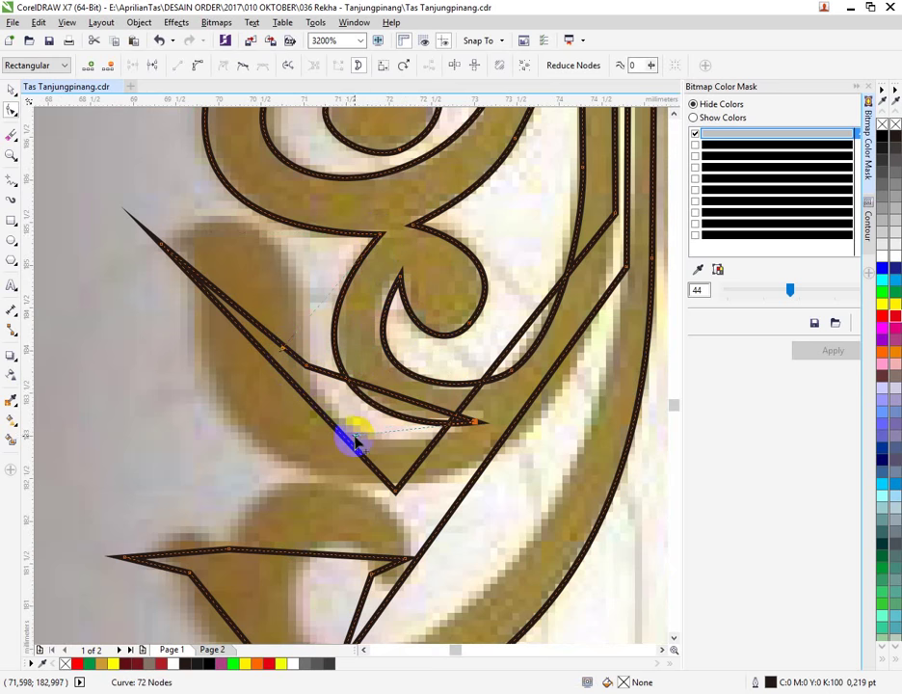
# Step: Move the bottom corner node of the leaf's long diagonals up onto the bitmap's lower edge
pyautogui.scroll(-2, 338, 413)
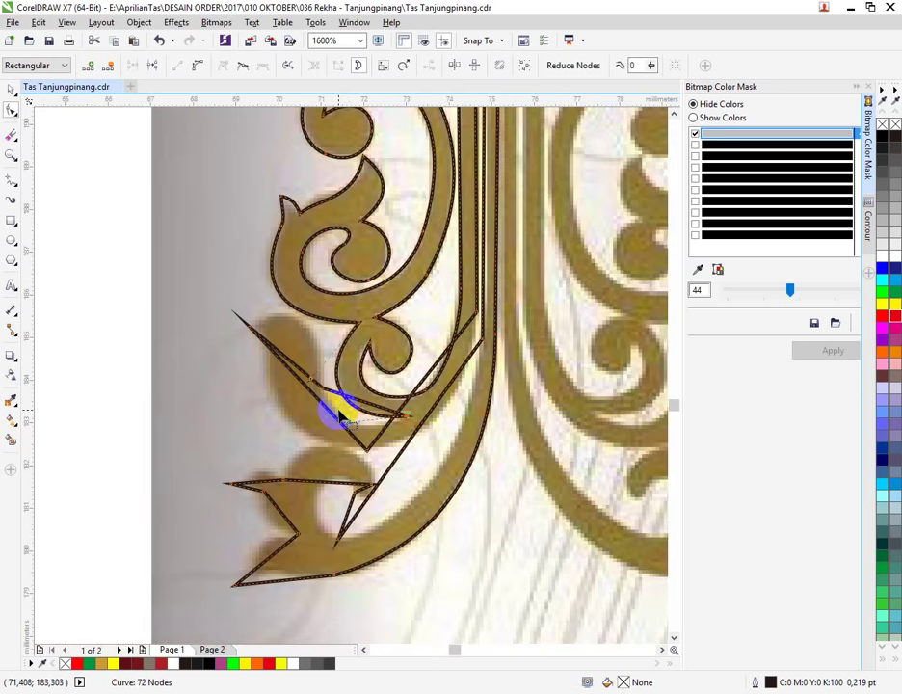
pyautogui.scroll(2, 338, 412)
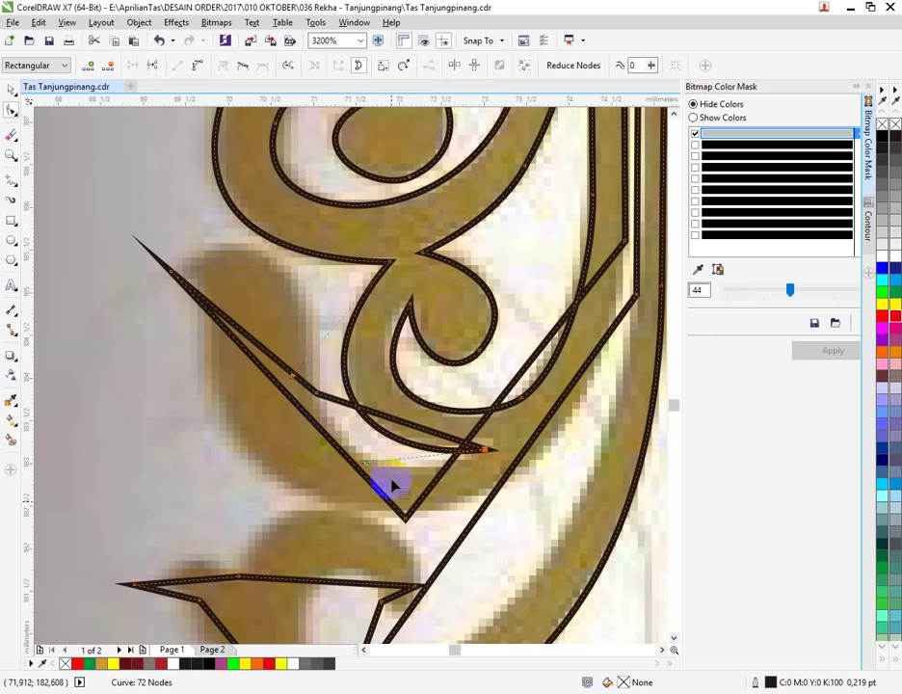
pyautogui.scroll(2, 396, 526)
pyautogui.moveTo(421, 521); pyautogui.dragTo(417, 503)
pyautogui.scroll(-2, 419, 517)
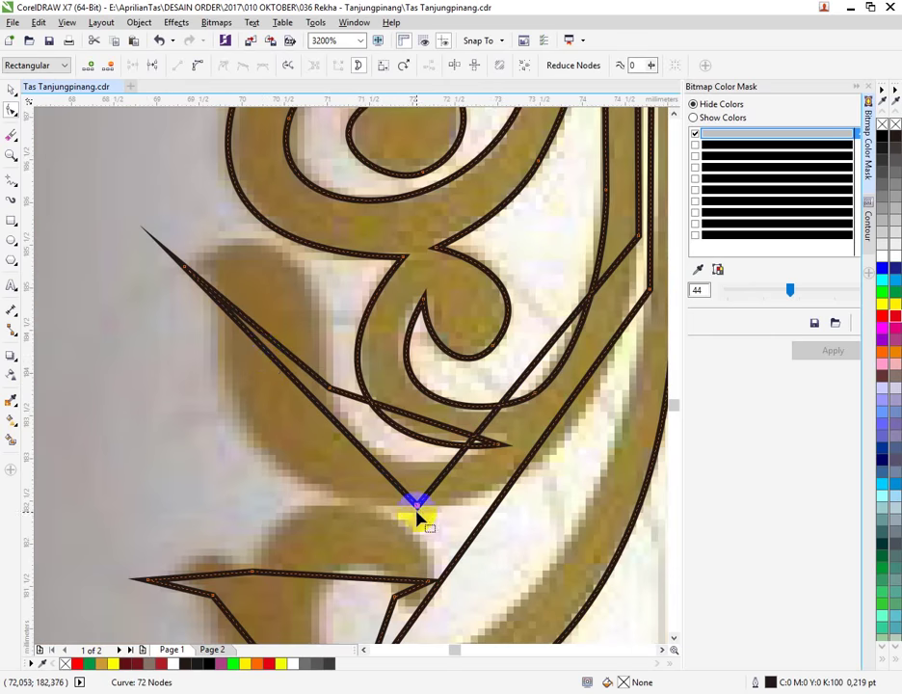
# Step: Convert the leaf's long outer diagonal to a curve, bow it along the outer edge, and adjust its handles
pyautogui.rightClick(272, 356)
pyautogui.click(314, 420)
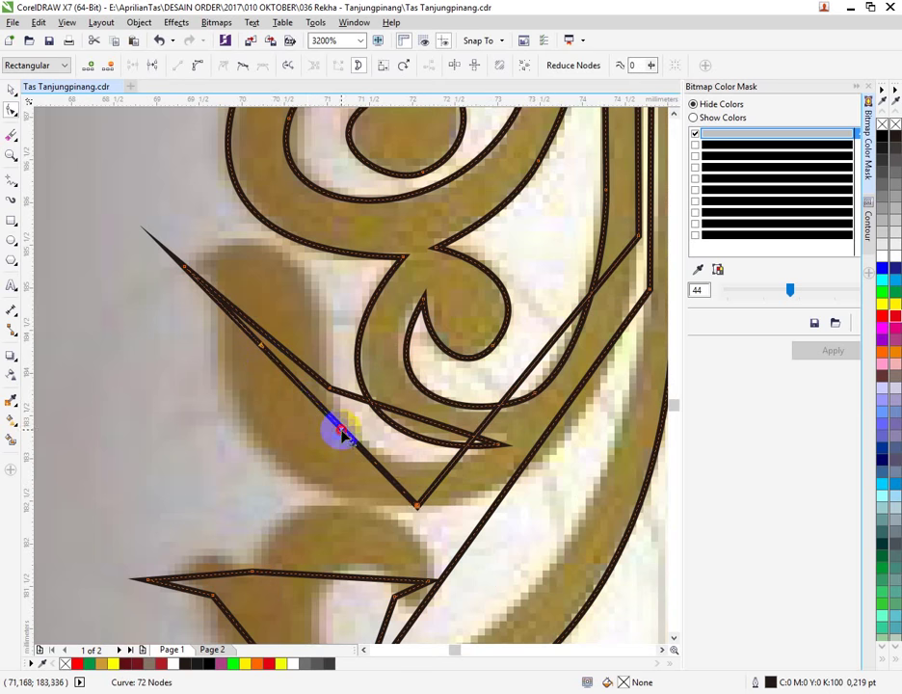
pyautogui.moveTo(338, 427); pyautogui.dragTo(199, 467)
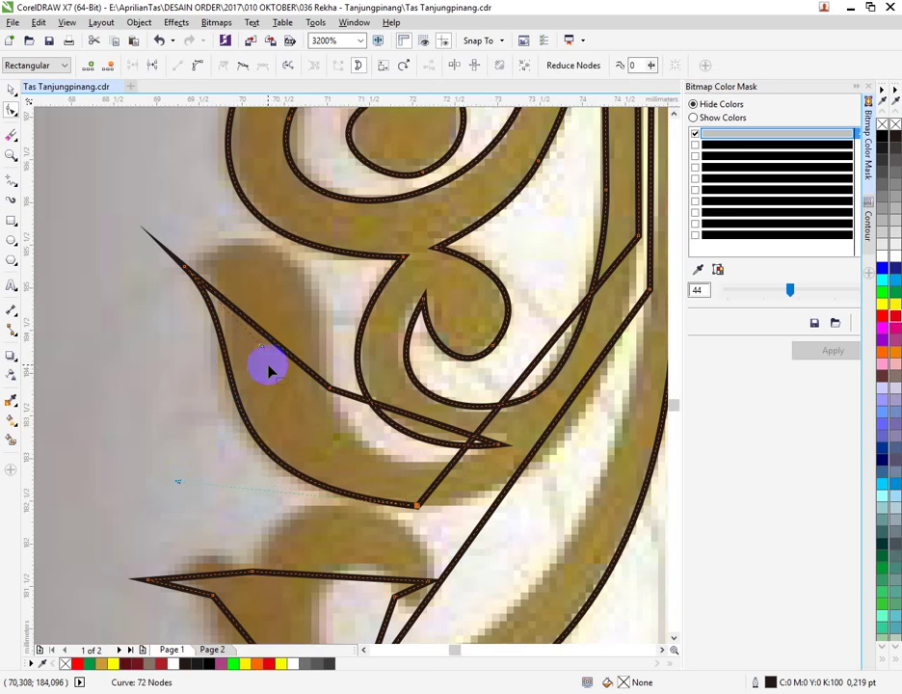
pyautogui.moveTo(259, 348); pyautogui.dragTo(283, 330)
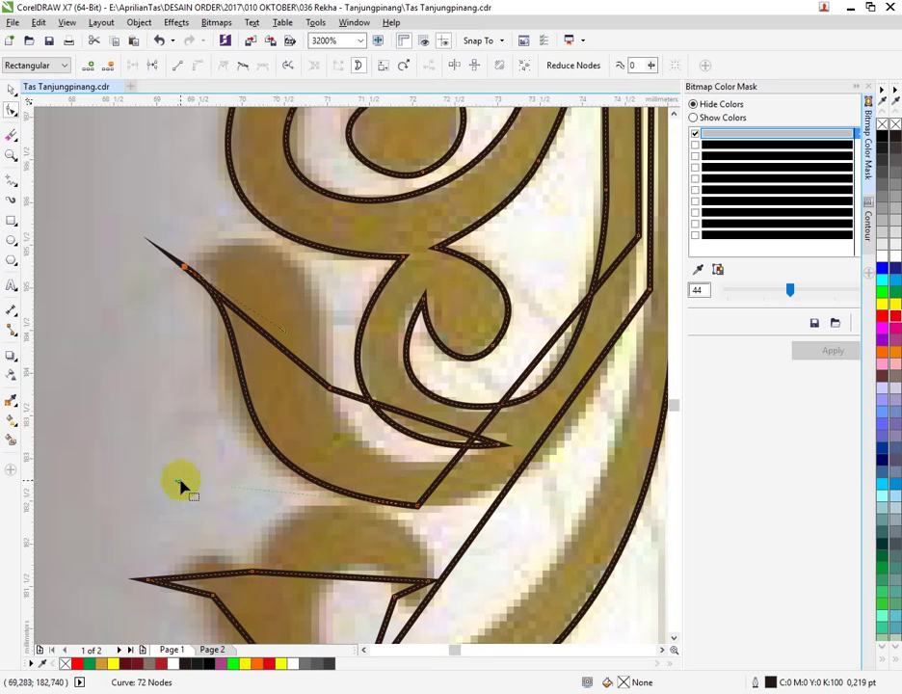
pyautogui.moveTo(145, 489); pyautogui.dragTo(131, 473)
pyautogui.click(262, 356)
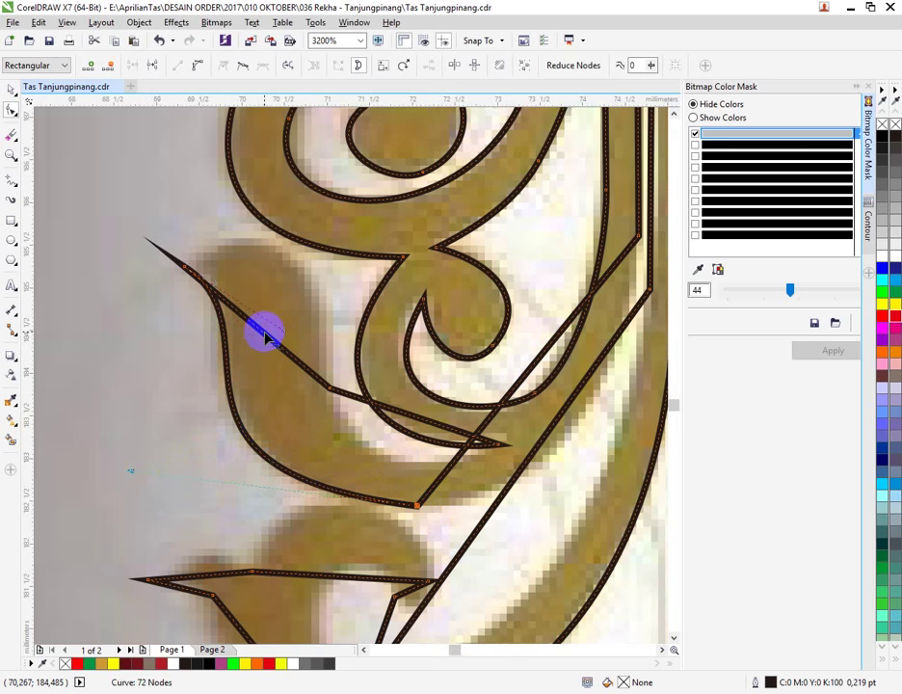
# Step: Convert the leaf's two inner segments to curves, bowing the upper one over the leaf tip and the other down along the gap
pyautogui.rightClick(267, 337)
pyautogui.click(297, 388)
pyautogui.moveTo(284, 364); pyautogui.dragTo(295, 272)
pyautogui.rightClick(376, 406)
pyautogui.click(405, 427)
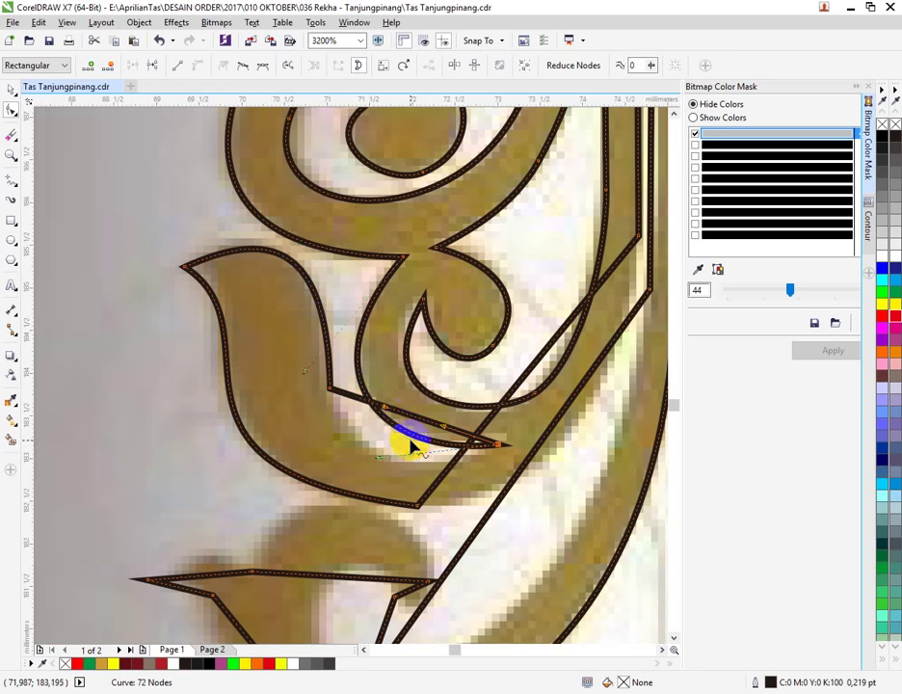
pyautogui.moveTo(405, 421); pyautogui.dragTo(362, 437)
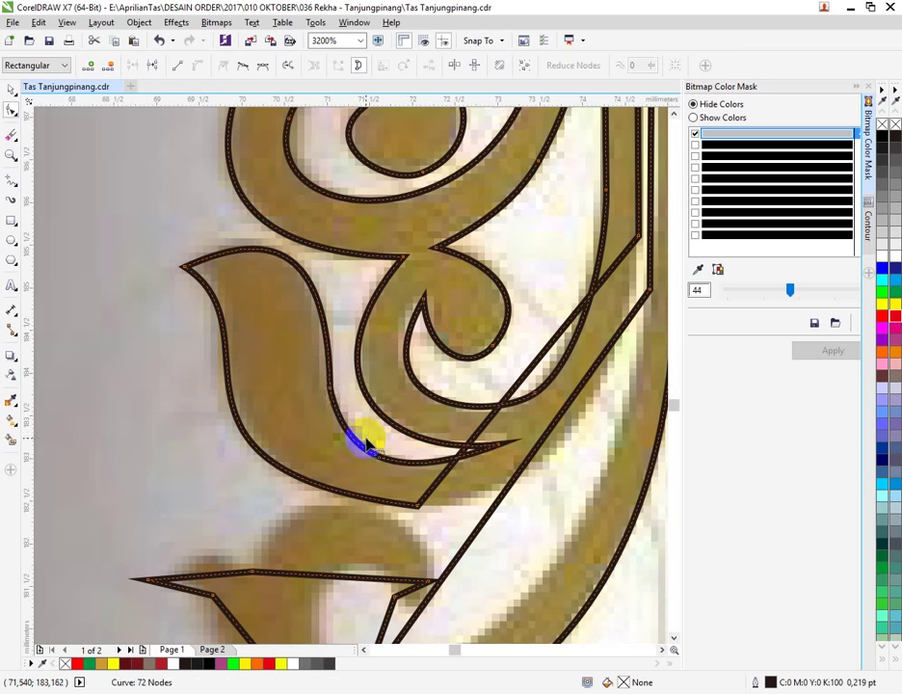
# Step: Smooth the node joining the leaf's two inner curves
pyautogui.click(333, 397)
pyautogui.rightClick(332, 397)
pyautogui.click(372, 482)
pyautogui.click(369, 450)
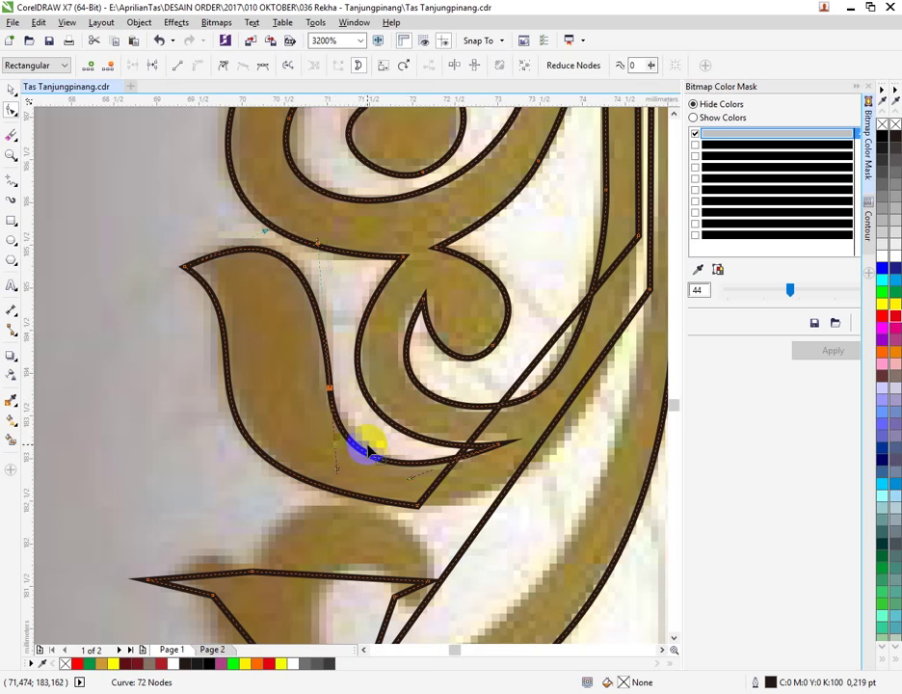
# Step: Refit the hollow beneath the curl by adjusting its inner tip's handle and adding a node on its bottom curve
pyautogui.click(421, 331)
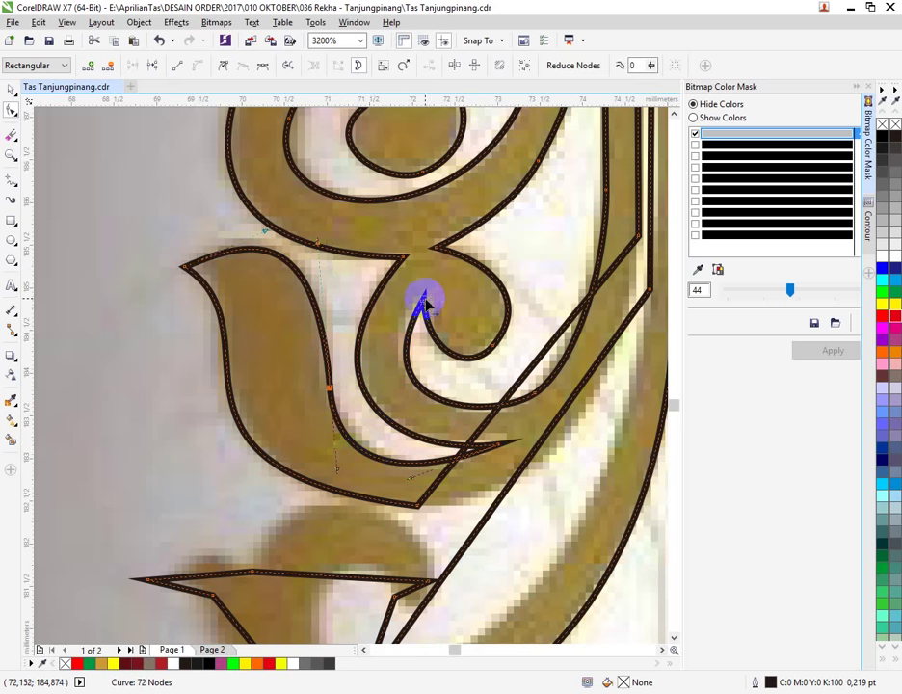
pyautogui.click(380, 392)
pyautogui.moveTo(359, 422); pyautogui.dragTo(340, 390)
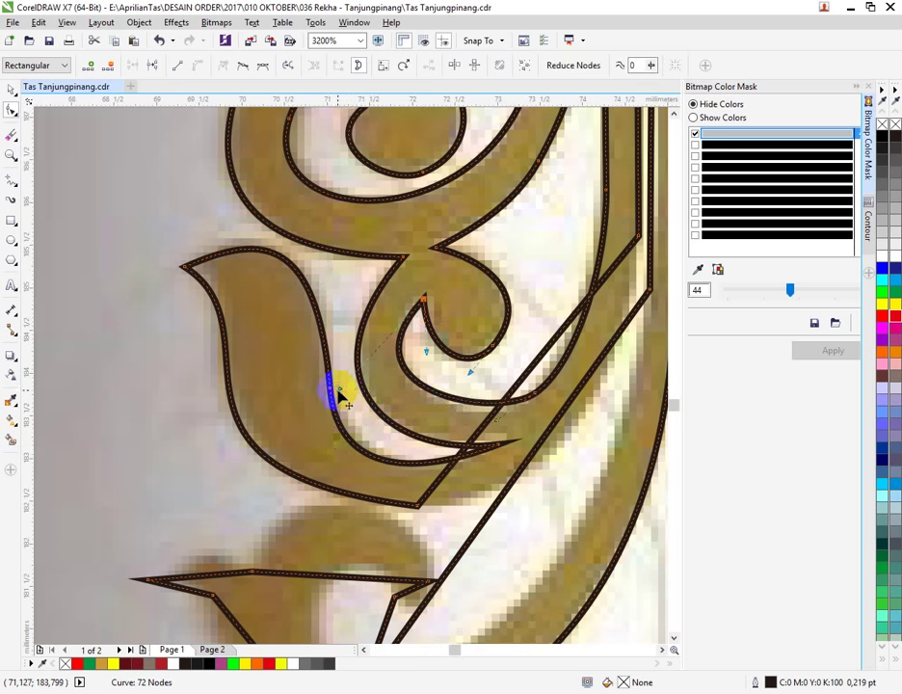
pyautogui.click(479, 400)
pyautogui.scroll(1, 472, 410)
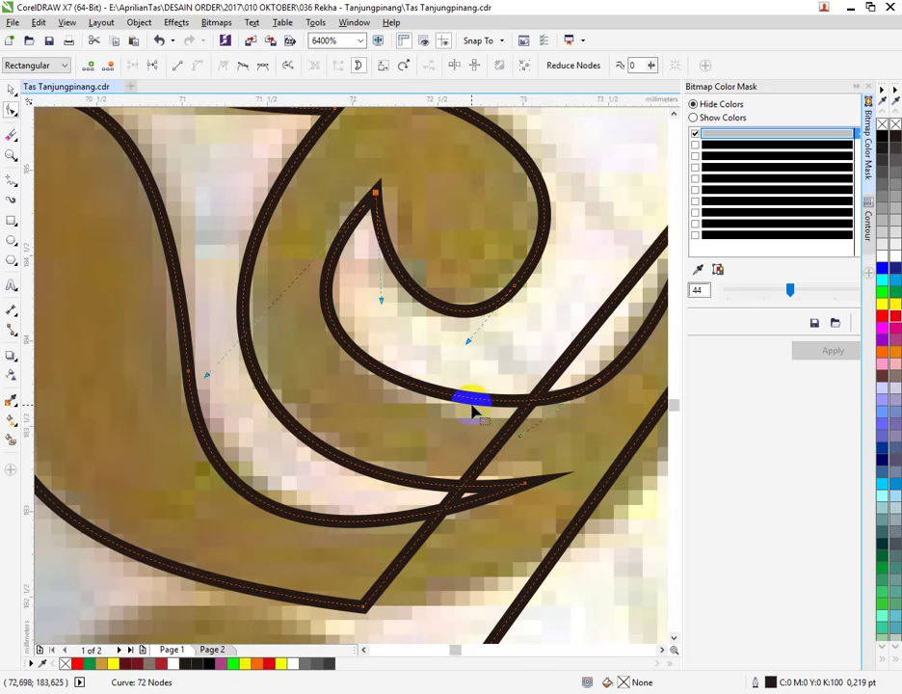
pyautogui.moveTo(470, 404); pyautogui.dragTo(466, 419)
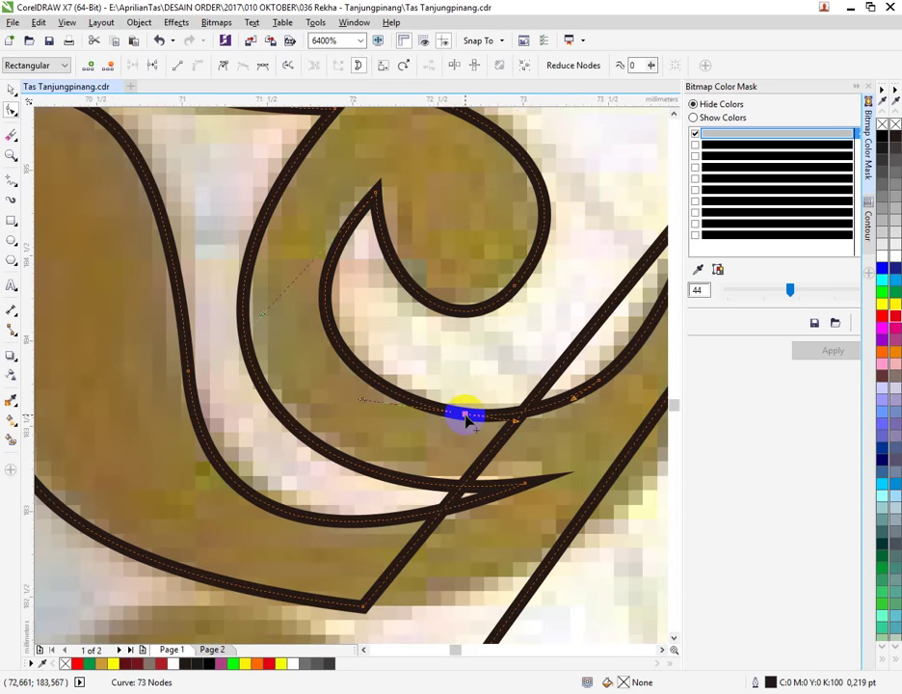
pyautogui.moveTo(261, 314); pyautogui.dragTo(279, 303)
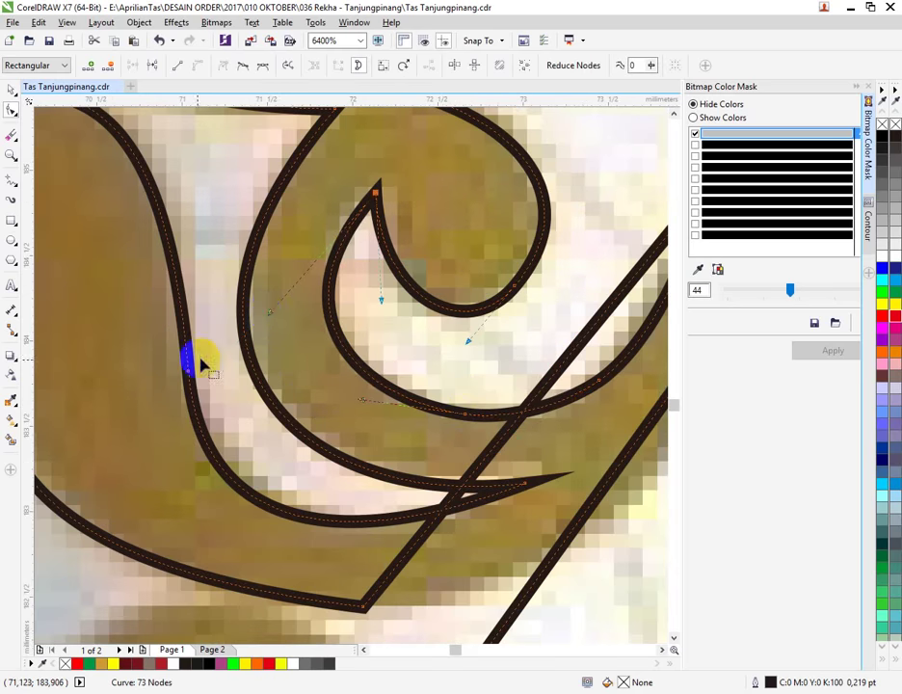
# Step: Convert the long diagonal below the inner stem line to a curve and bow it outward along the main stem's inner edge
pyautogui.scroll(-2, 206, 400)
pyautogui.scroll(1, 327, 385)
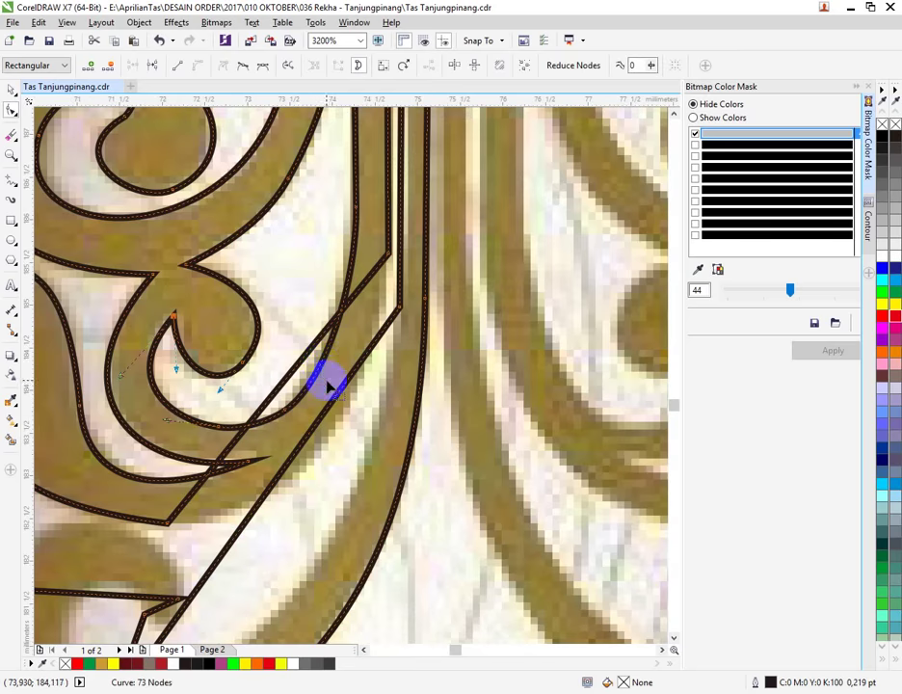
pyautogui.scroll(-1, 303, 460)
pyautogui.scroll(1, 261, 530)
pyautogui.rightClick(291, 437)
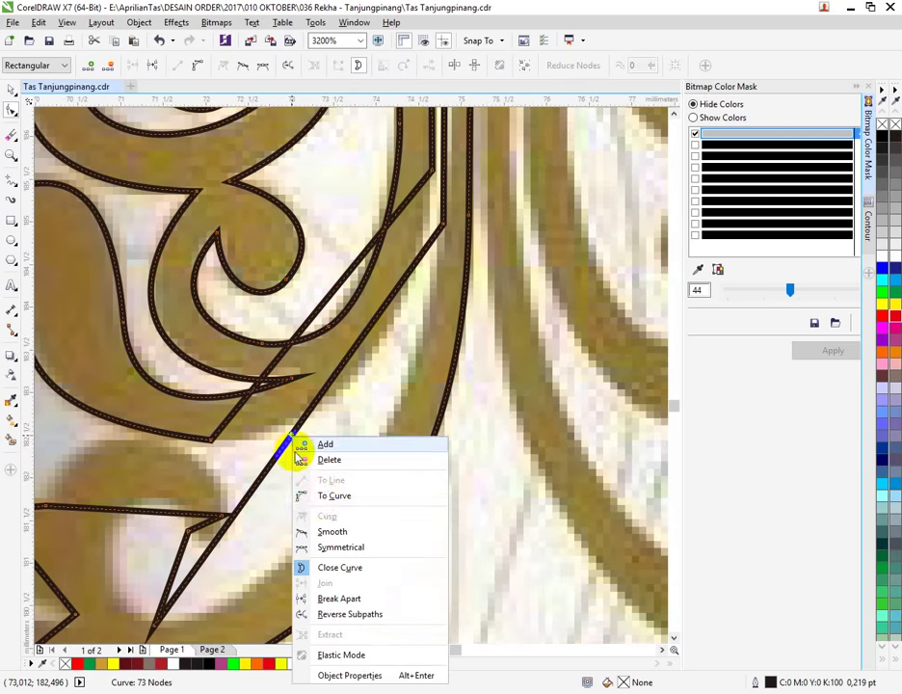
pyautogui.click(312, 493)
pyautogui.moveTo(286, 454); pyautogui.dragTo(342, 520)
pyautogui.click(312, 337)
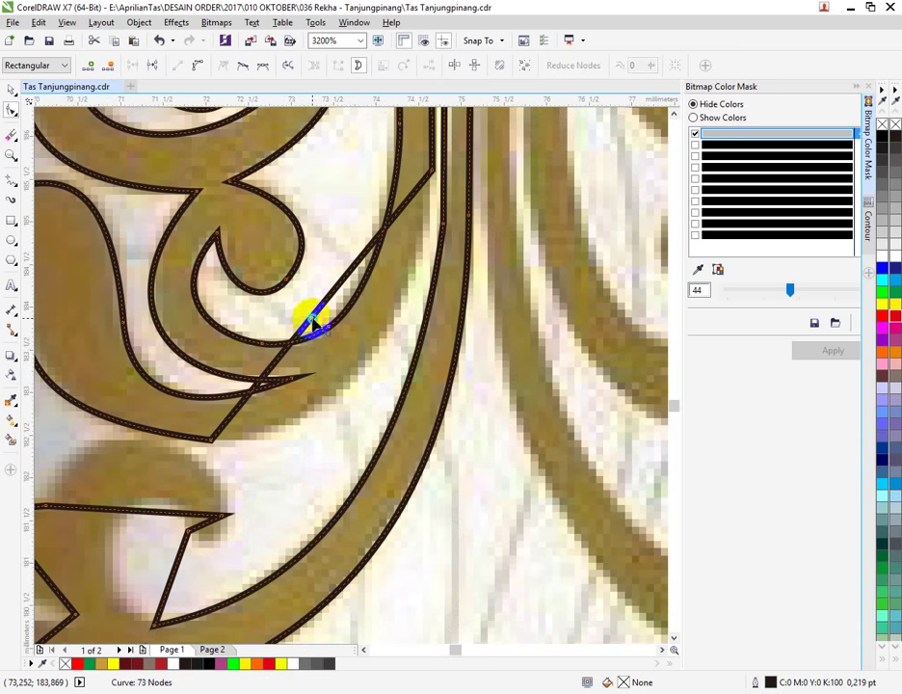
# Step: Convert the remaining diagonal from the stem to the leaf's bottom node to a curve and bow it along the scroll's lower edge
pyautogui.rightClick(312, 322)
pyautogui.click(333, 376)
pyautogui.moveTo(316, 333); pyautogui.dragTo(354, 376)
pyautogui.click(205, 444)
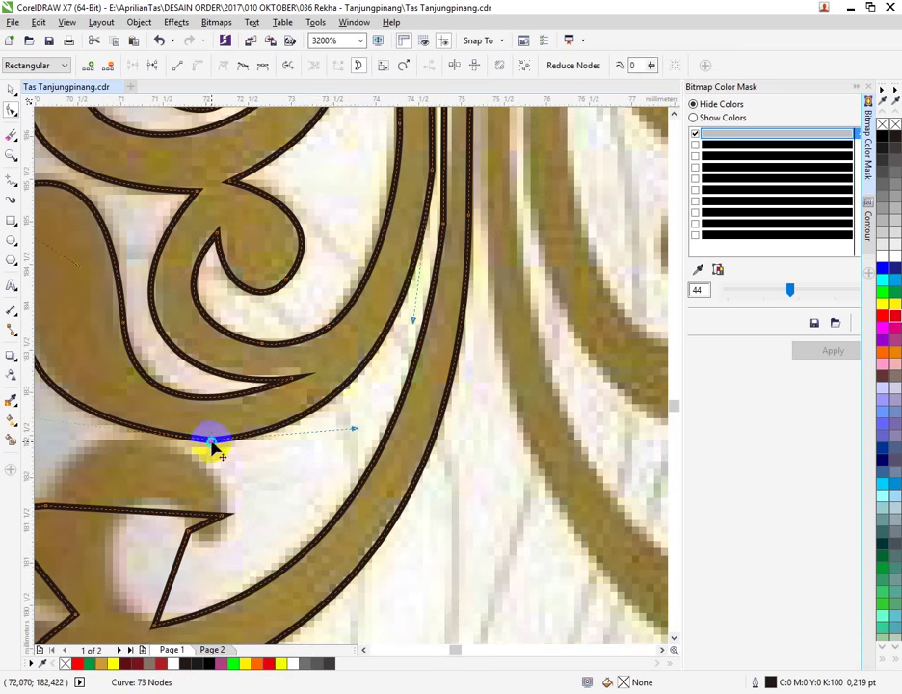
# Step: Smooth the leaf's bottom node and shorten its handle toward the stem so the curve follows the leaf's lower edge
pyautogui.rightClick(212, 445)
pyautogui.click(252, 534)
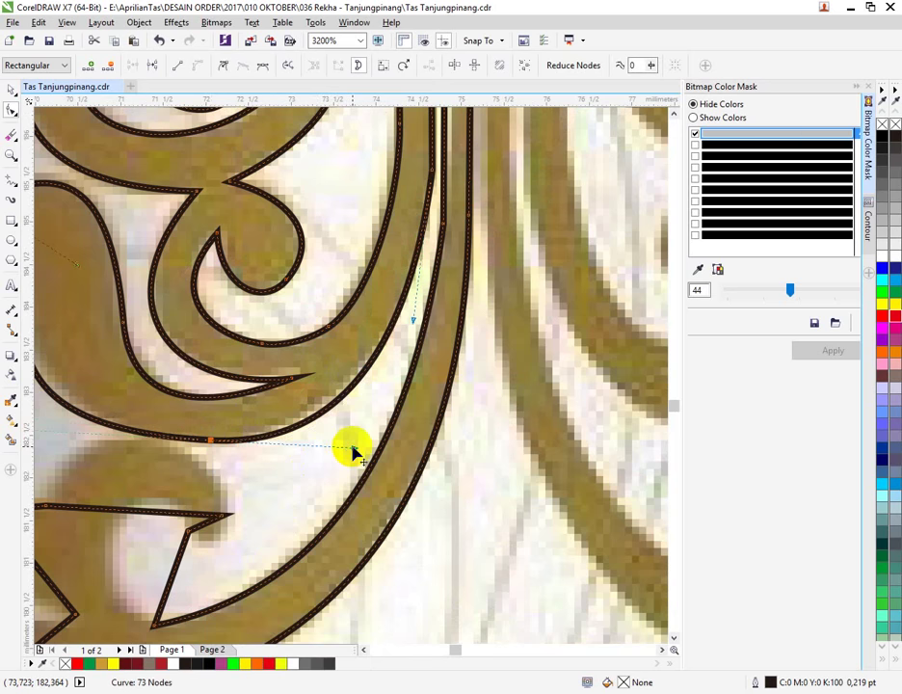
pyautogui.moveTo(354, 451); pyautogui.dragTo(337, 447)
# Step: Smooth the node where the leaf's outer curve meets the straight stem line and move it slightly up along the stem
pyautogui.click(435, 171)
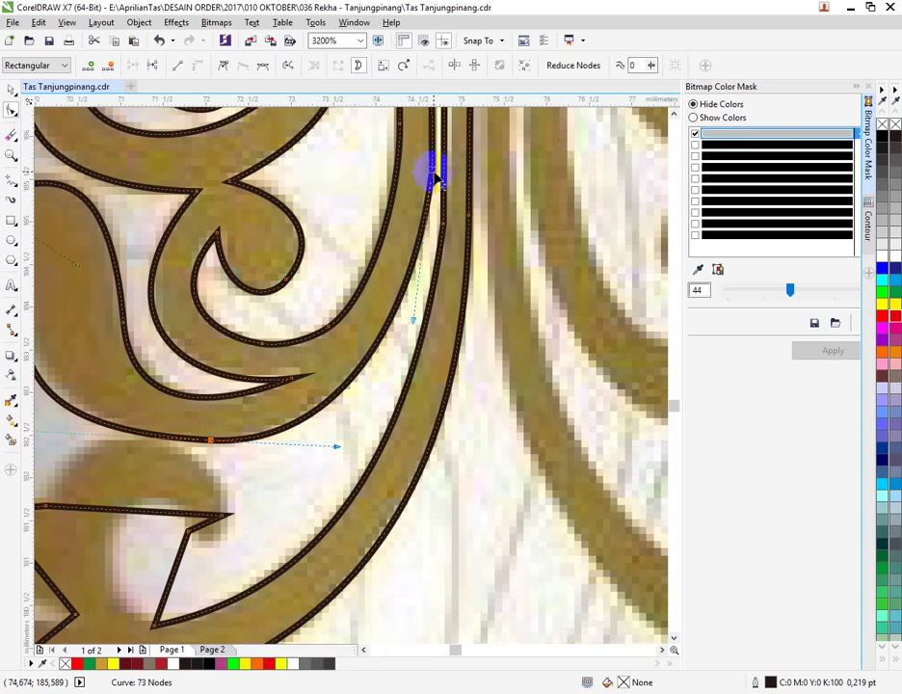
pyautogui.rightClick(434, 173)
pyautogui.click(449, 267)
pyautogui.click(426, 175)
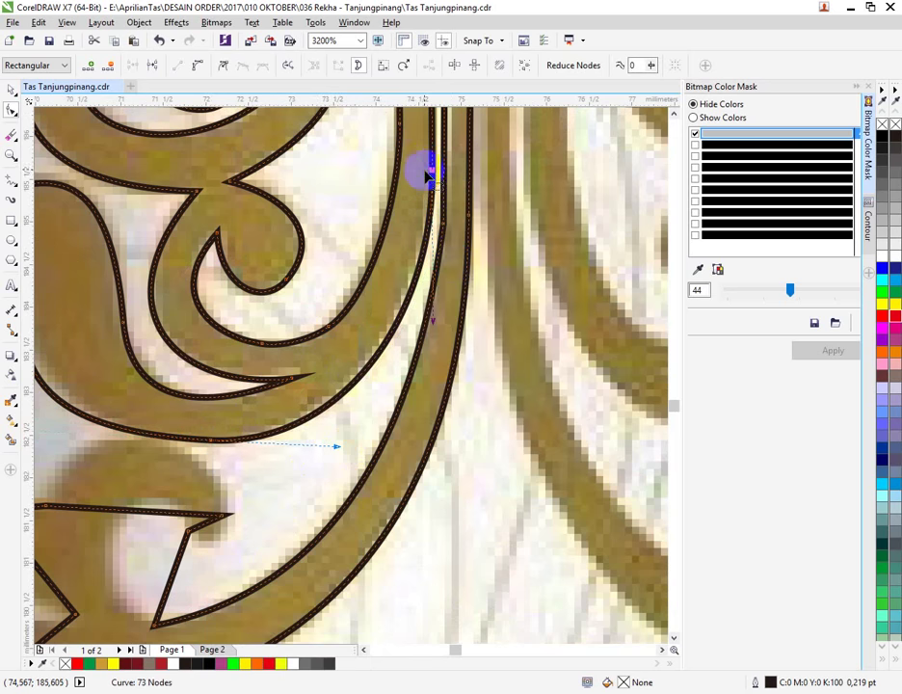
pyautogui.moveTo(435, 173); pyautogui.dragTo(430, 151)
pyautogui.scroll(-1, 423, 257)
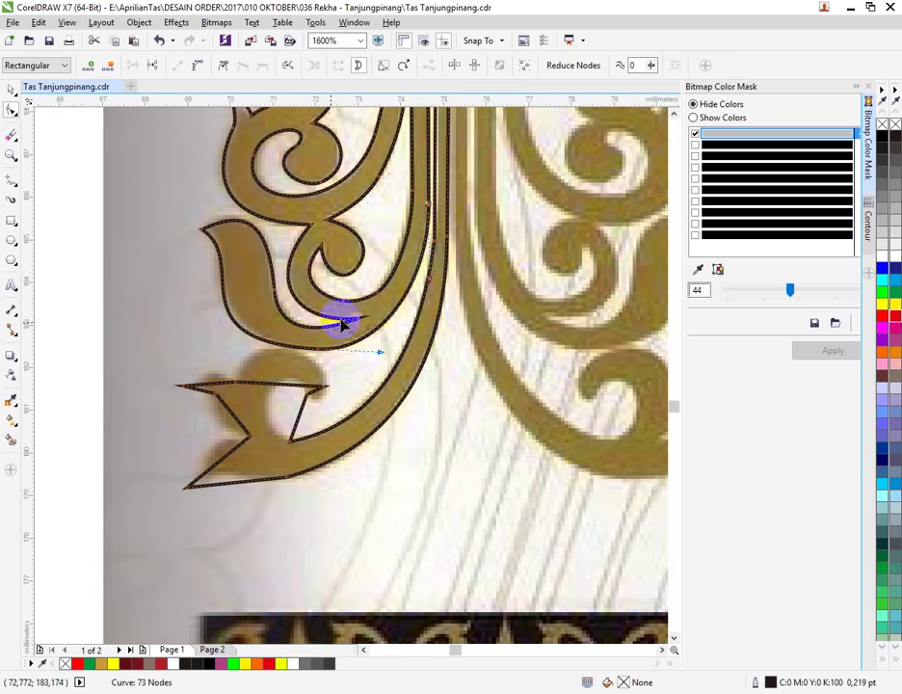
# Step: Undo the deletion of the leaf's bottom node and pull in its outer handle to refit the leaf's lower edge
pyautogui.scroll(1, 268, 337)
pyautogui.click(369, 377)
pyautogui.doubleClick(368, 367)
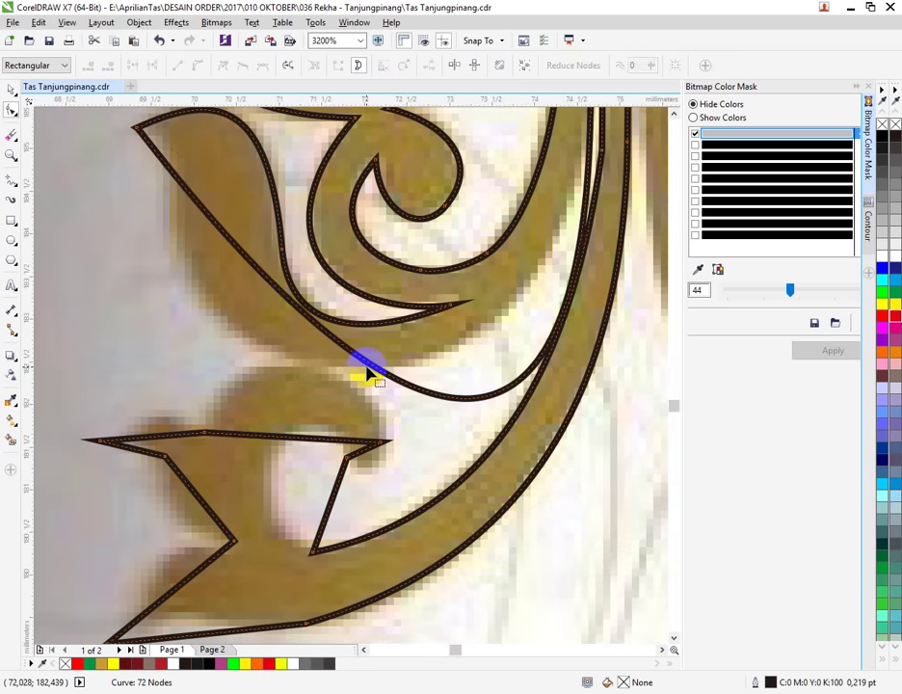
pyautogui.hotkey('ctrl', 'z')
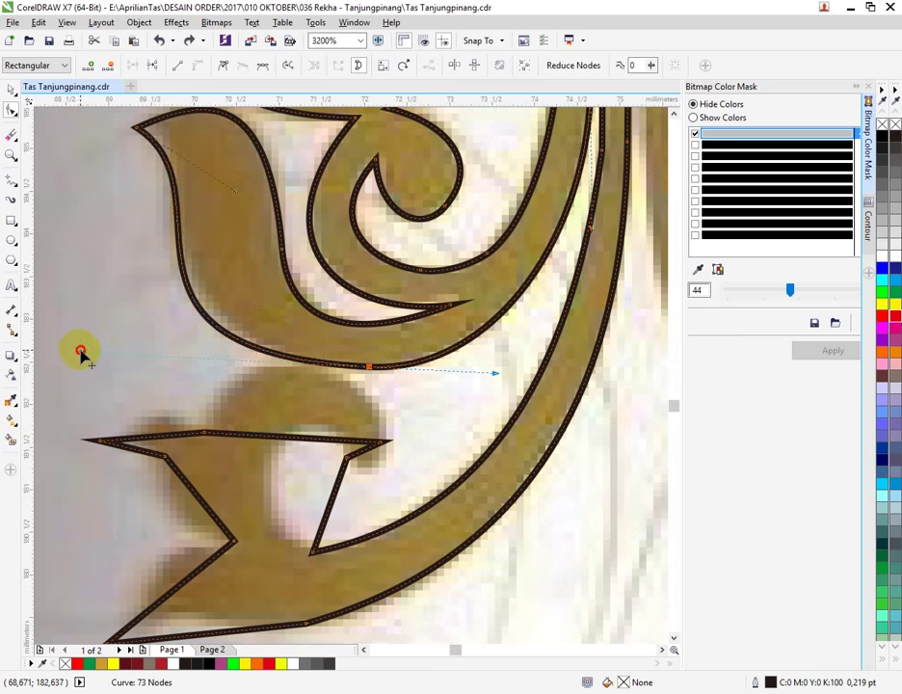
pyautogui.moveTo(82, 354); pyautogui.dragTo(106, 358)
# Step: Convert the straight line across the lowest curl to a curve and bow it upward along the curl's rounded outer edge
pyautogui.scroll(-2, 106, 359)
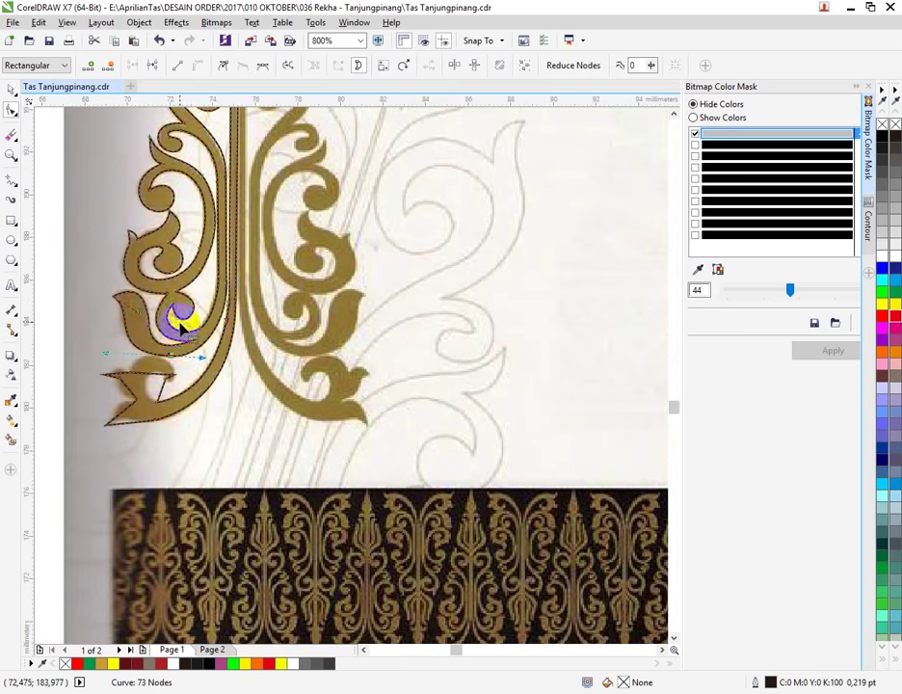
pyautogui.scroll(1, 179, 314)
pyautogui.scroll(1, 171, 474)
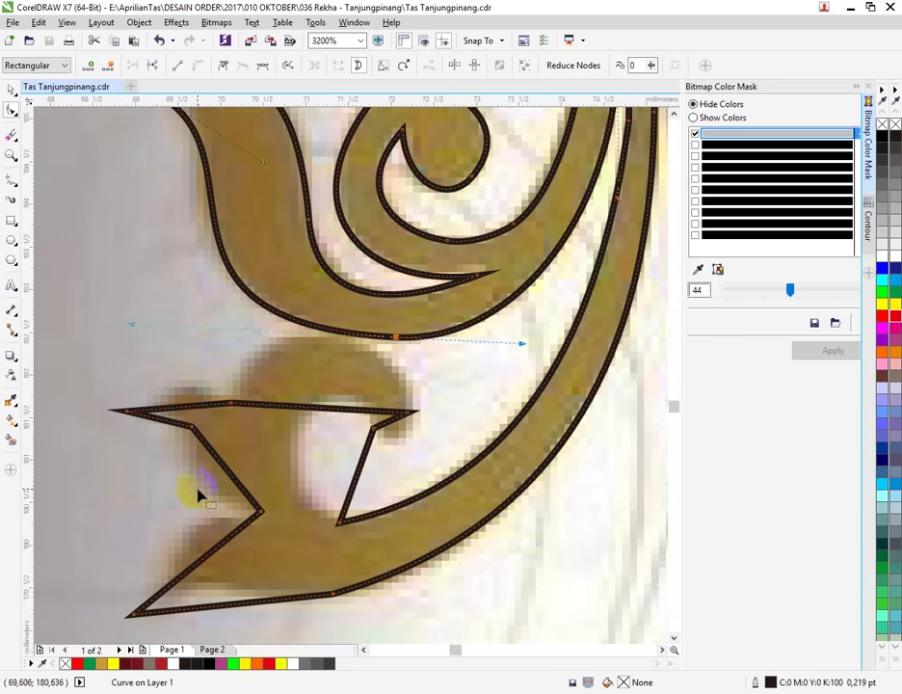
pyautogui.click(281, 407)
pyautogui.rightClick(282, 408)
pyautogui.click(308, 467)
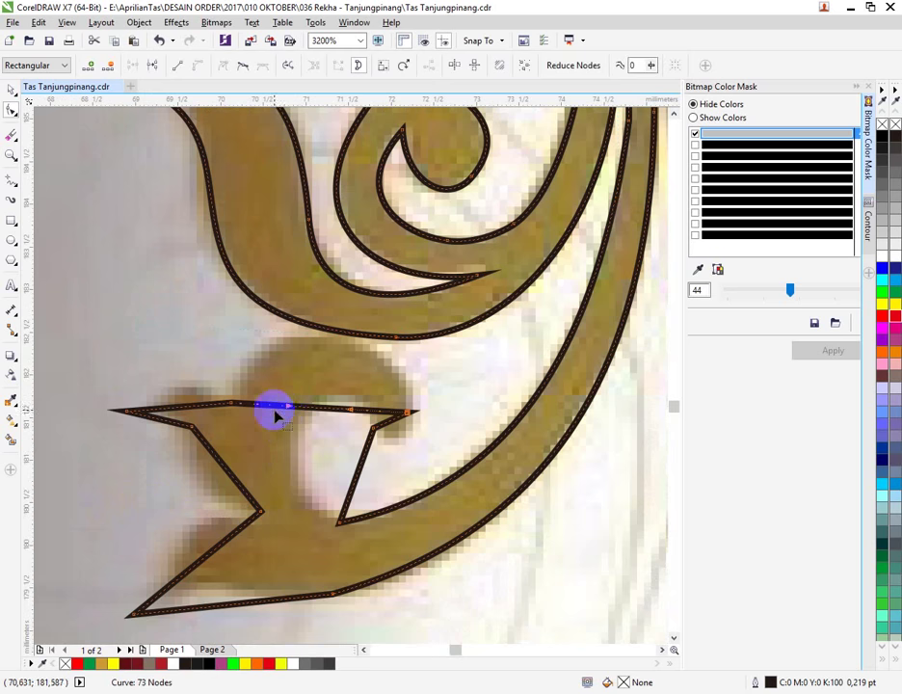
pyautogui.moveTo(276, 408); pyautogui.dragTo(264, 356)
pyautogui.click(383, 409)
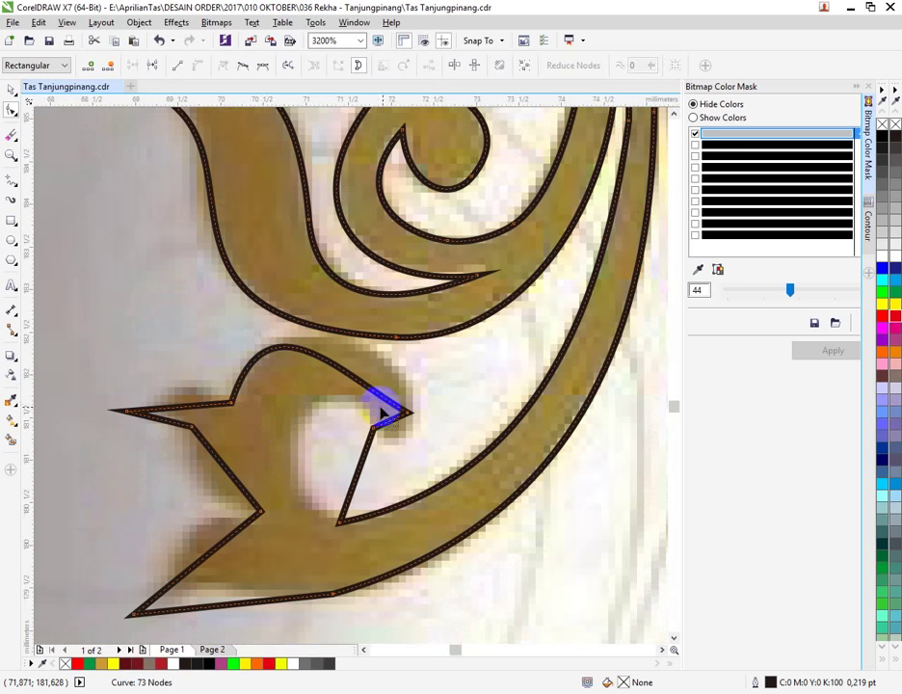
pyautogui.click(364, 386)
pyautogui.moveTo(344, 382); pyautogui.dragTo(434, 348)
# Step: Convert the short line at the lowest curl's tip to a curve and shape it into a rounded end
pyautogui.click(397, 424)
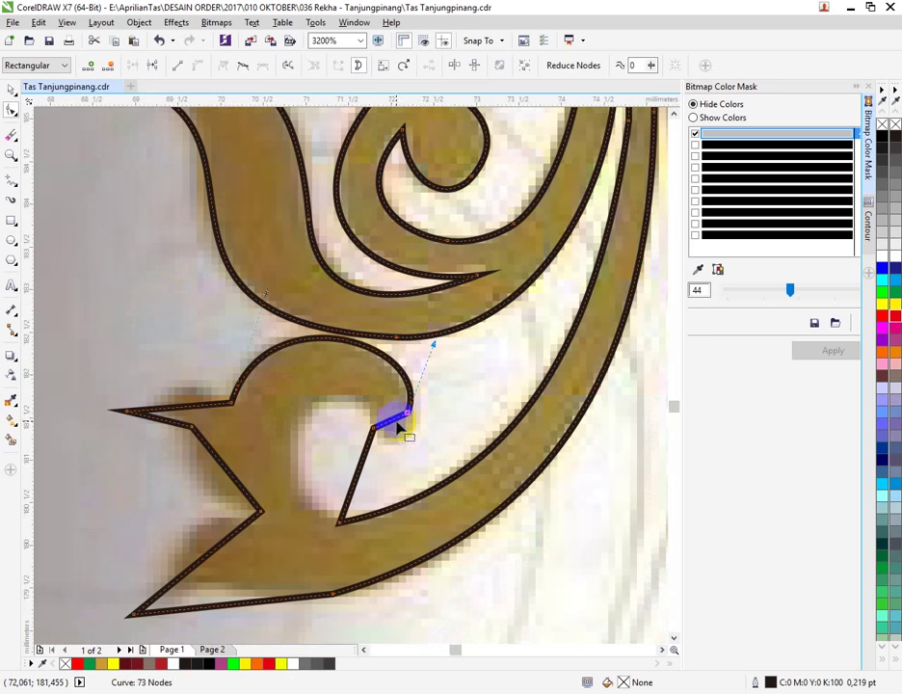
pyautogui.rightClick(390, 422)
pyautogui.click(423, 479)
pyautogui.scroll(1, 400, 443)
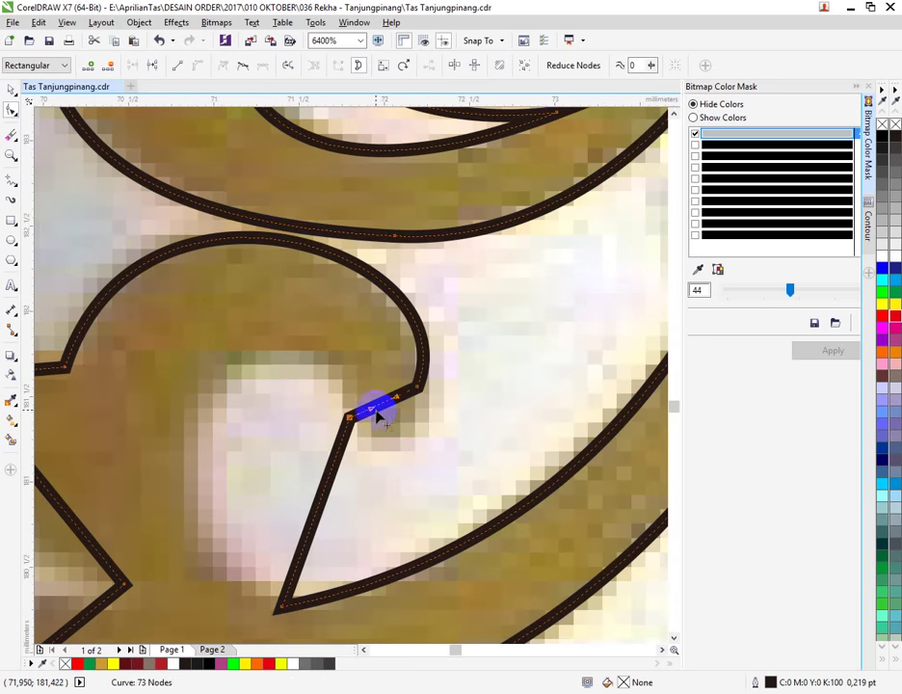
pyautogui.moveTo(374, 410); pyautogui.dragTo(397, 470)
pyautogui.click(421, 431)
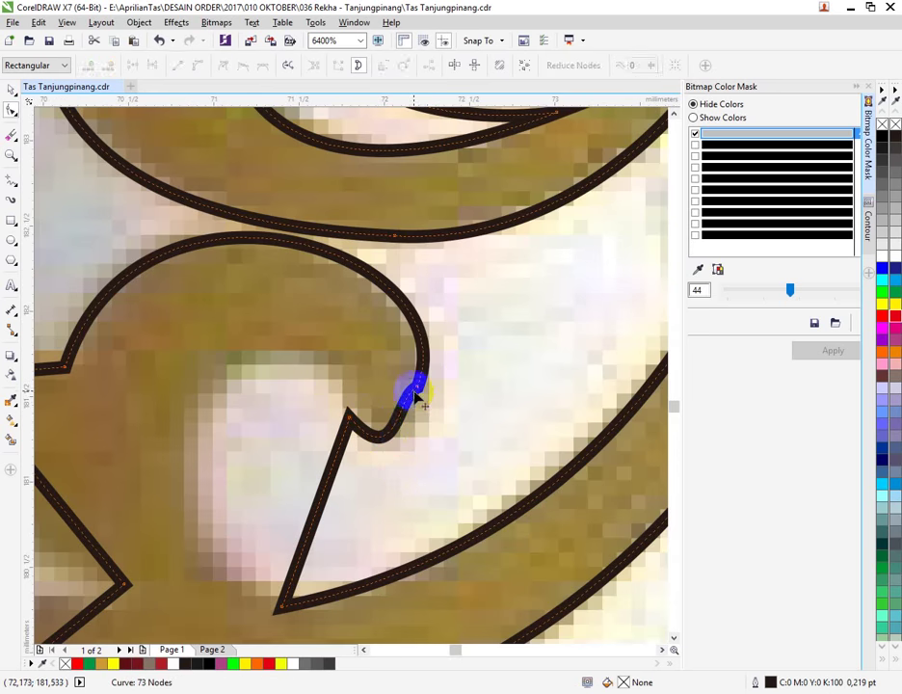
pyautogui.moveTo(417, 395); pyautogui.dragTo(424, 428)
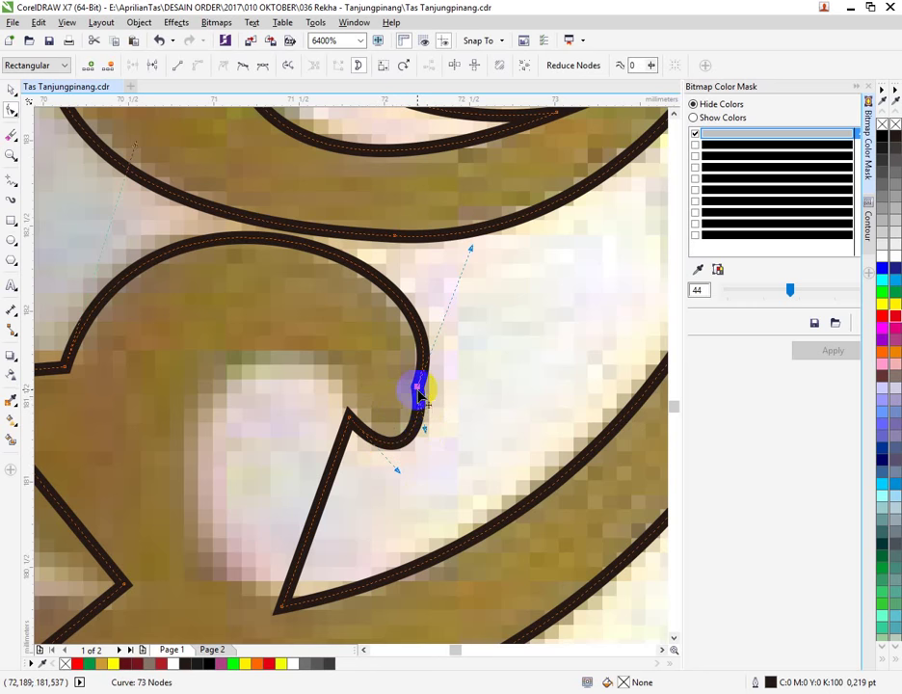
# Step: Replace the node at the lowest curl's outer tip with a new node placed higher on the curl's outer edge
pyautogui.press('Delete')
pyautogui.hotkey('ctrl', 'z')
pyautogui.rightClick(417, 386)
pyautogui.click(456, 484)
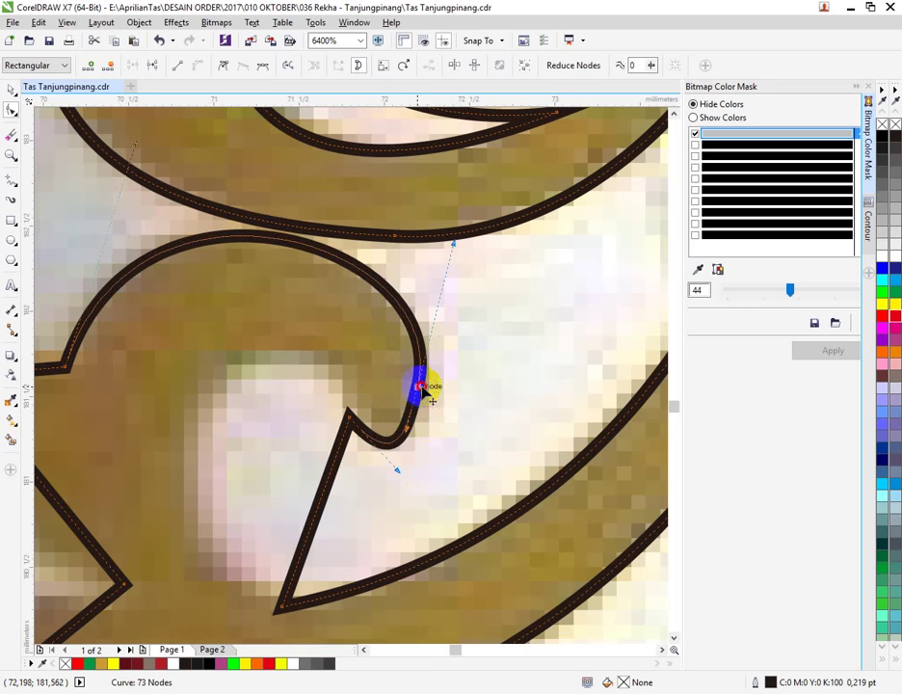
pyautogui.click(422, 389)
pyautogui.press('Delete')
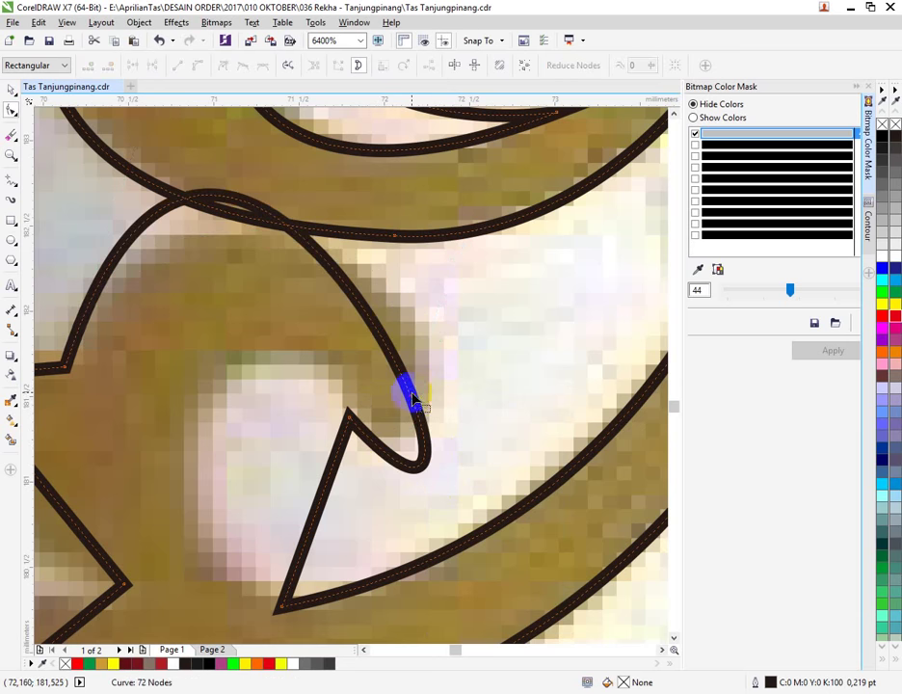
pyautogui.doubleClick(409, 392)
pyautogui.moveTo(408, 392); pyautogui.dragTo(419, 346)
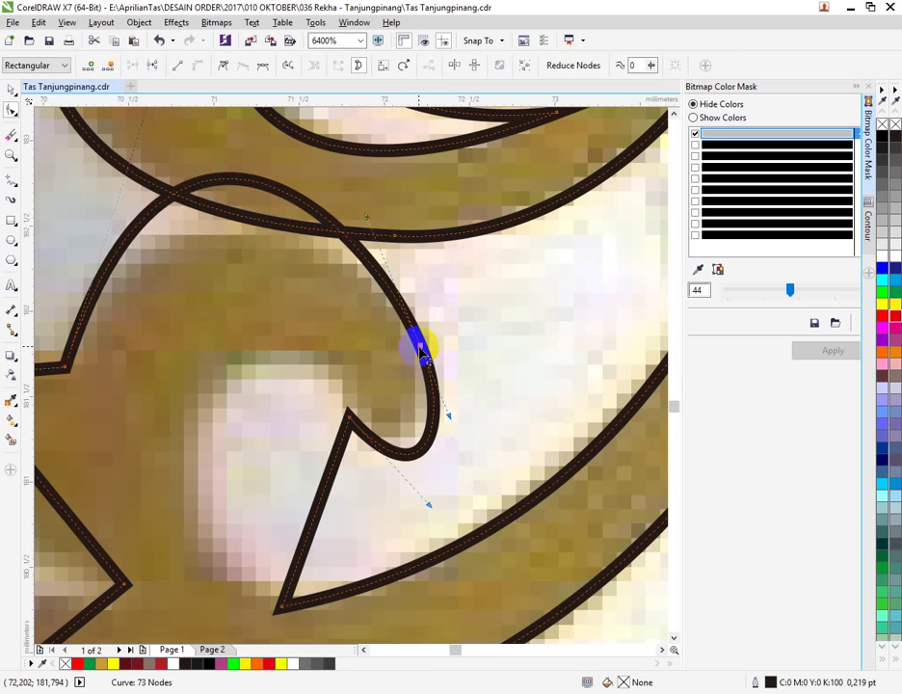
# Step: Lower the top of the lowest curl by shortening its starting handle and nudge the curl's inner tip node into place
pyautogui.scroll(-1, 419, 407)
pyautogui.scroll(1, 354, 307)
pyautogui.scroll(-1, 154, 472)
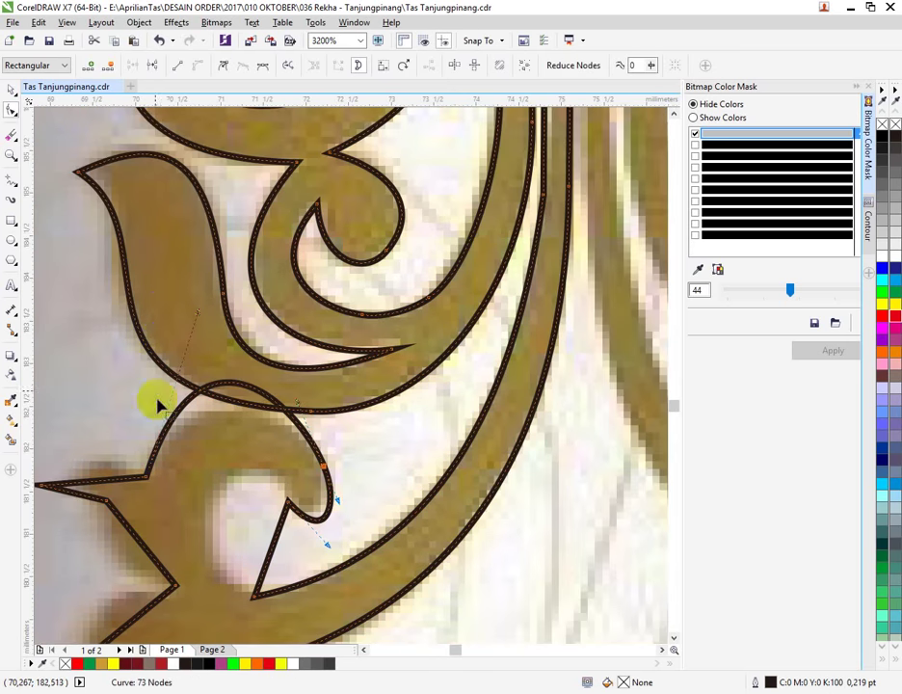
pyautogui.moveTo(197, 318); pyautogui.dragTo(187, 375)
pyautogui.scroll(1, 298, 509)
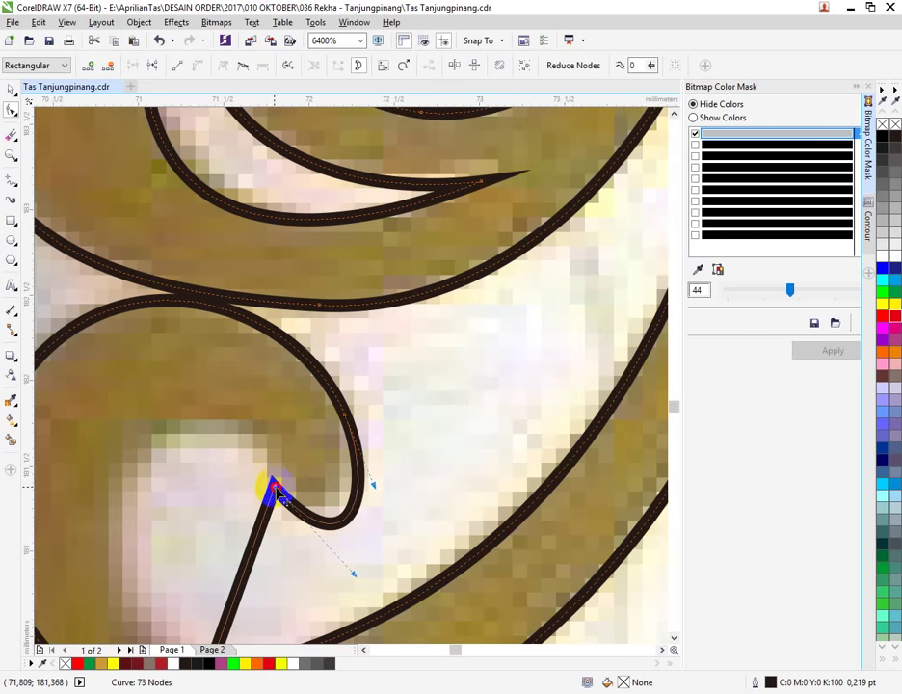
pyautogui.moveTo(273, 481); pyautogui.dragTo(271, 478)
# Step: Convert the straight line inside the lowest curl to a curve and bow it outward around the hollow
pyautogui.scroll(-2, 272, 478)
pyautogui.scroll(1, 264, 498)
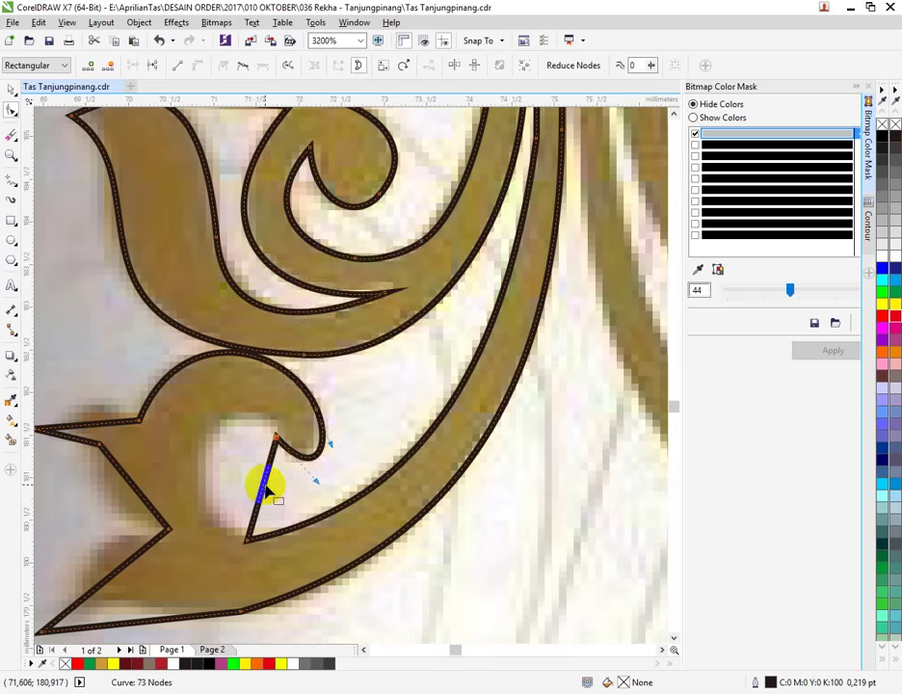
pyautogui.rightClick(267, 477)
pyautogui.click(321, 305)
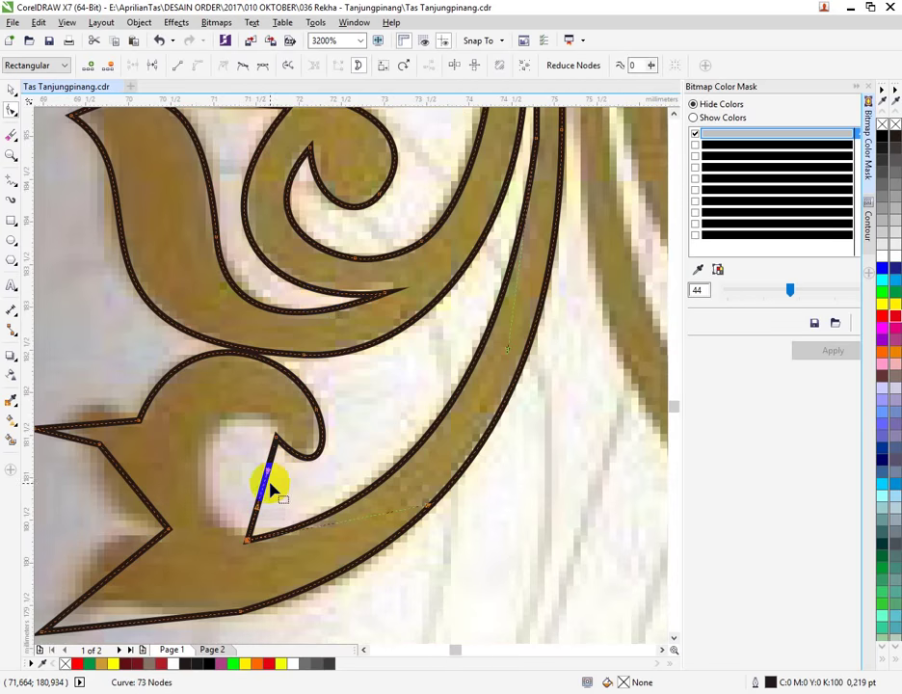
pyautogui.moveTo(271, 483); pyautogui.dragTo(224, 378)
pyautogui.click(208, 440)
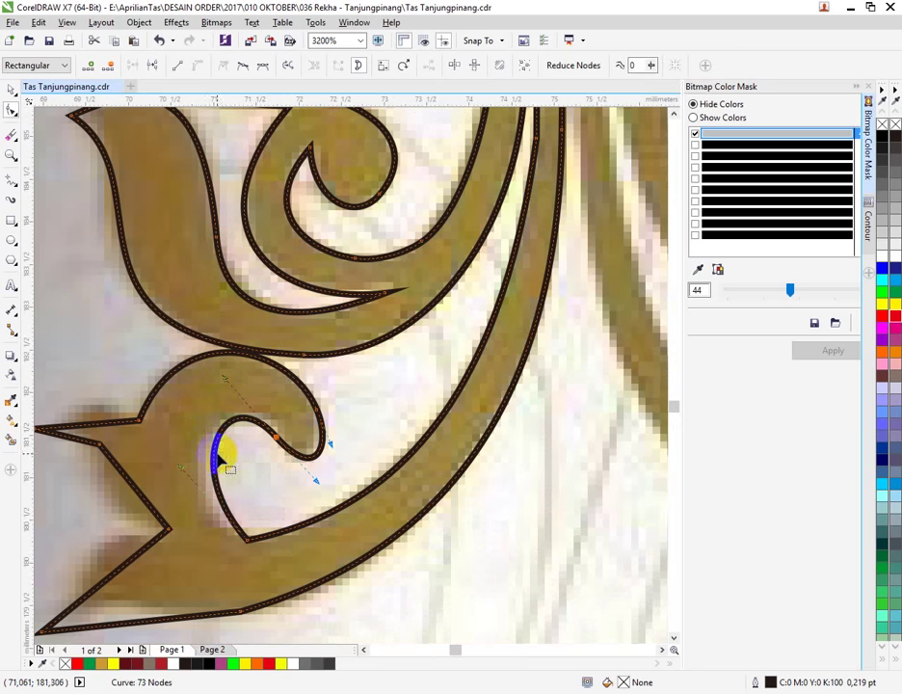
pyautogui.moveTo(179, 471); pyautogui.dragTo(162, 518)
# Step: Smooth the node at the bottom of the lowest curl's hollow
pyautogui.click(266, 556)
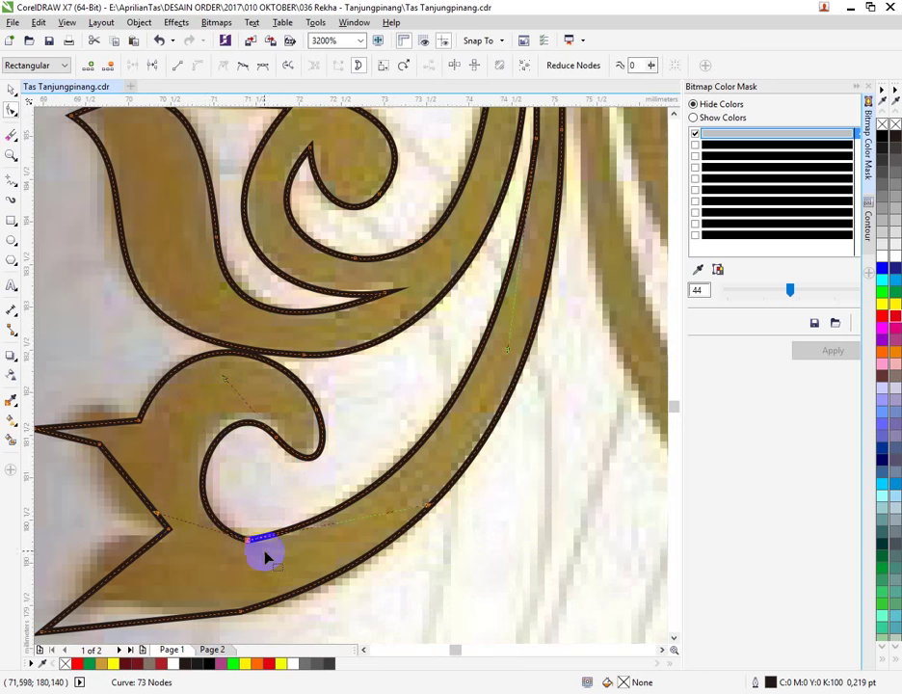
pyautogui.rightClick(249, 540)
pyautogui.click(246, 540)
pyautogui.rightClick(249, 540)
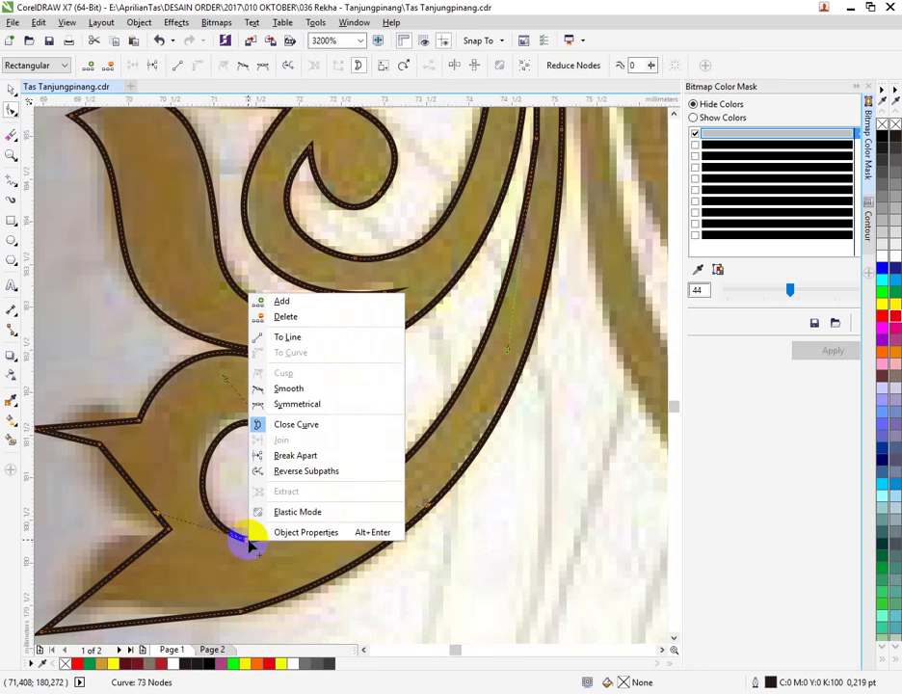
pyautogui.click(289, 388)
pyautogui.click(258, 541)
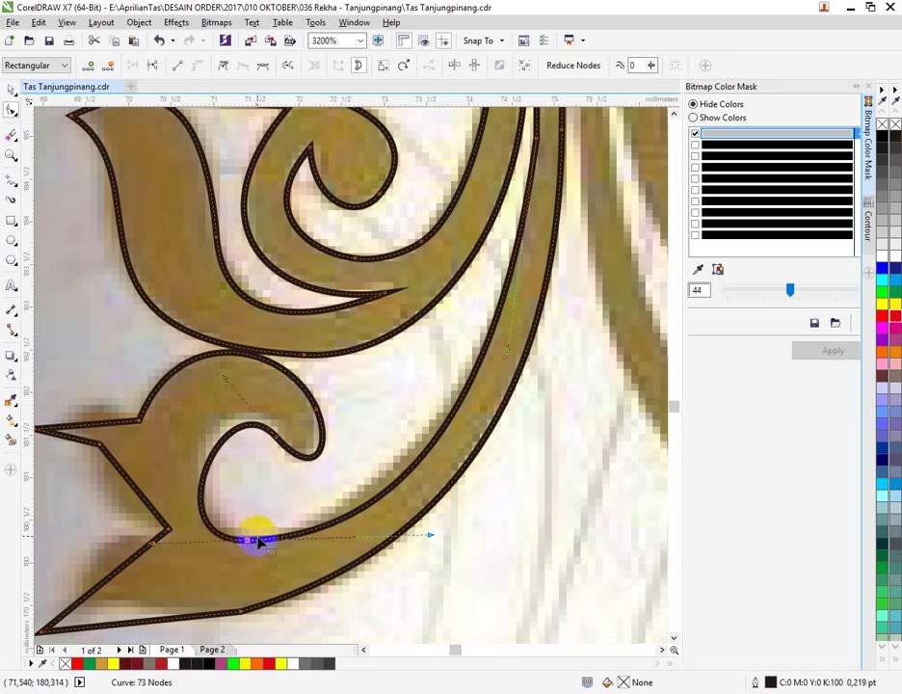
# Step: Undo the move of the hollow's bottom node and shorten both of its handles
pyautogui.moveTo(248, 543); pyautogui.dragTo(249, 533)
pyautogui.hotkey('ctrl', 'z')
pyautogui.moveTo(428, 541); pyautogui.dragTo(395, 542)
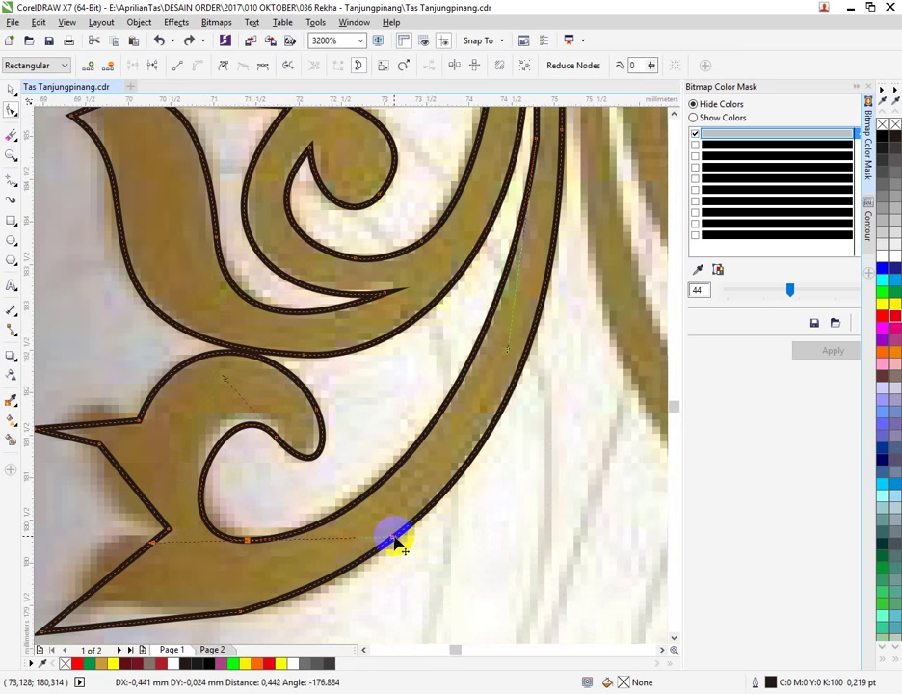
pyautogui.moveTo(151, 543); pyautogui.dragTo(167, 537)
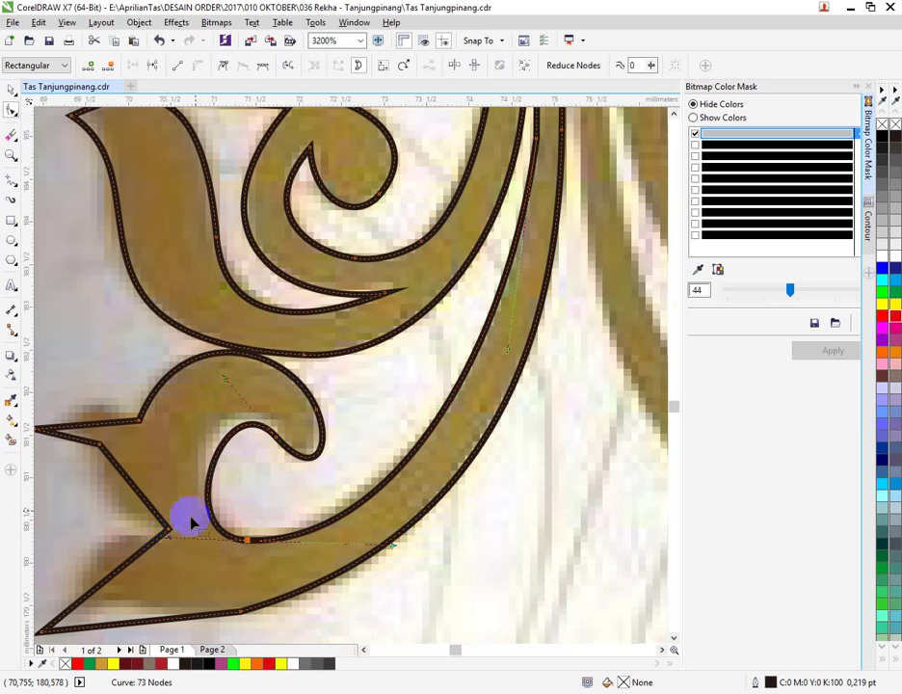
# Step: Add a node on the hollow's outer curve and shift it to the edge of the gold shape
pyautogui.scroll(1, 215, 459)
pyautogui.moveTo(219, 463); pyautogui.dragTo(202, 431)
pyautogui.scroll(-1, 199, 432)
pyautogui.click(319, 442)
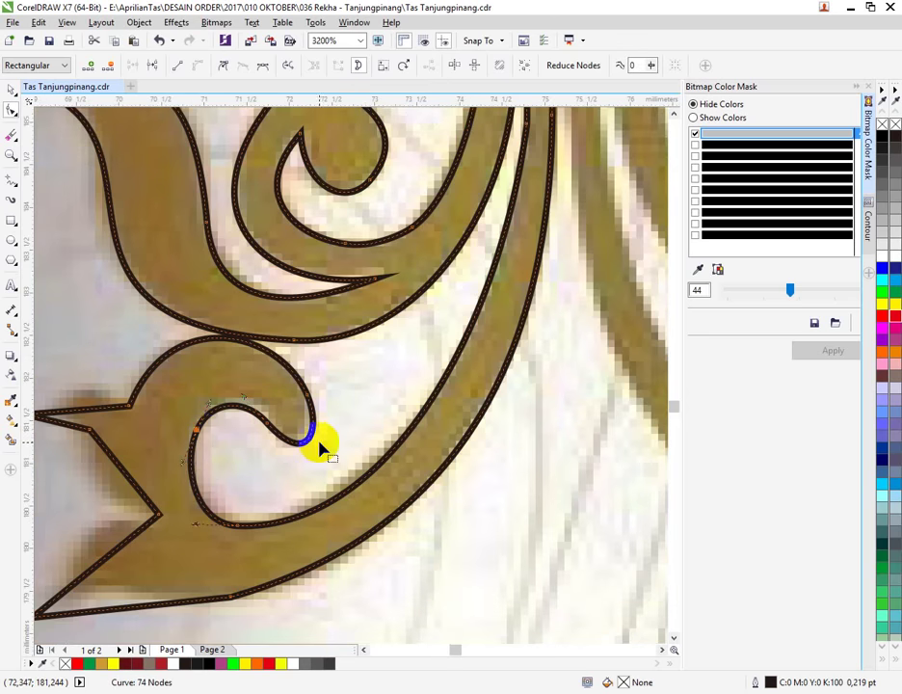
# Step: Smooth the node where the lowest scroll's inner curve meets the stem line and move it slightly up
pyautogui.scroll(-1, 423, 352)
pyautogui.scroll(1, 438, 342)
pyautogui.rightClick(429, 229)
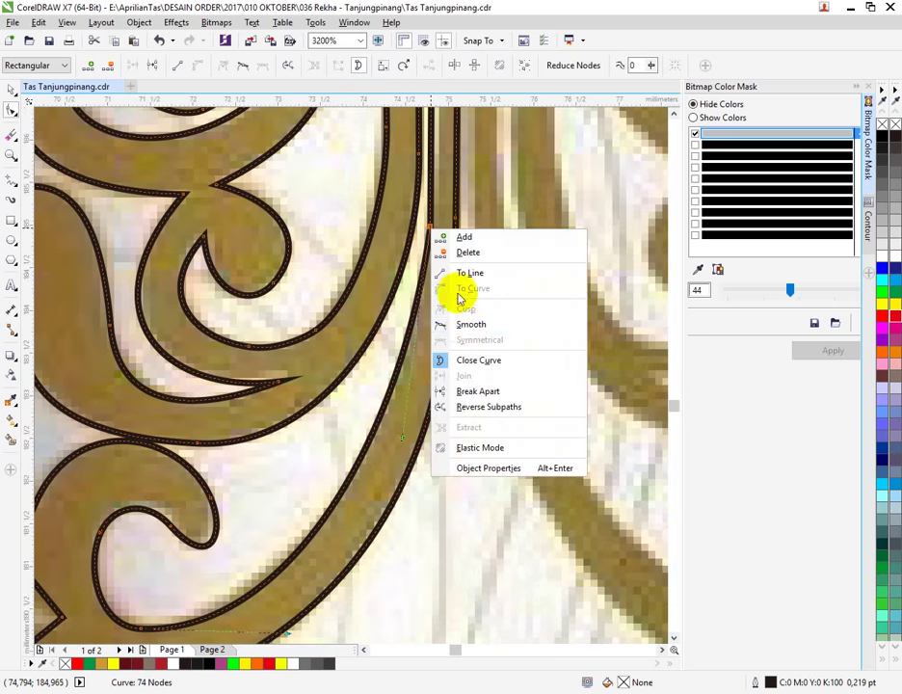
pyautogui.click(470, 324)
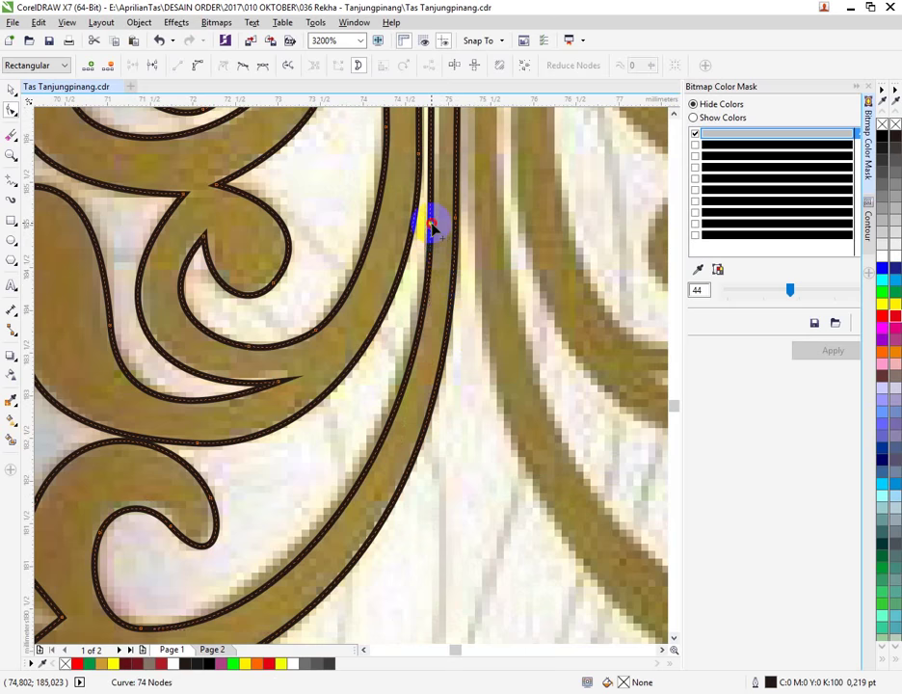
pyautogui.moveTo(433, 227); pyautogui.dragTo(433, 208)
# Step: Convert the upper edge of the small point beside the lowest curl to a curve and bow it upward
pyautogui.scroll(-2, 433, 214)
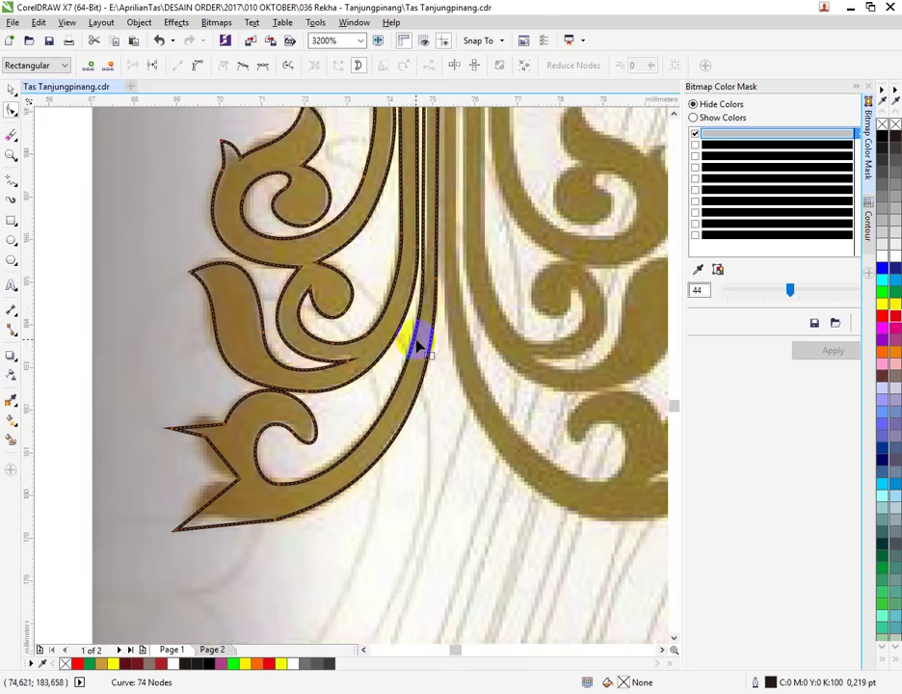
pyautogui.scroll(2, 173, 404)
pyautogui.scroll(1, 246, 316)
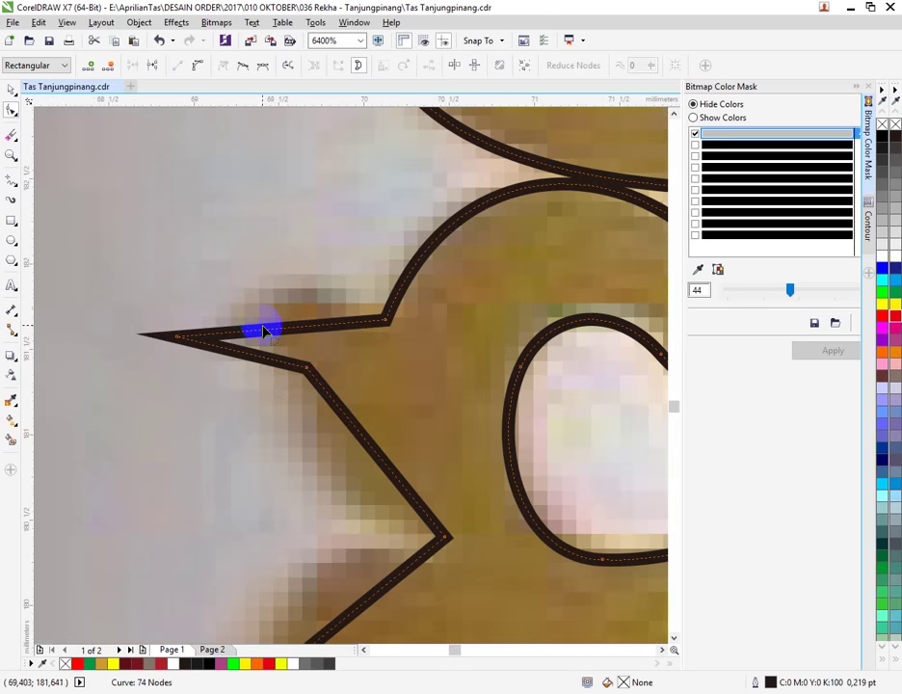
pyautogui.rightClick(271, 340)
pyautogui.click(302, 387)
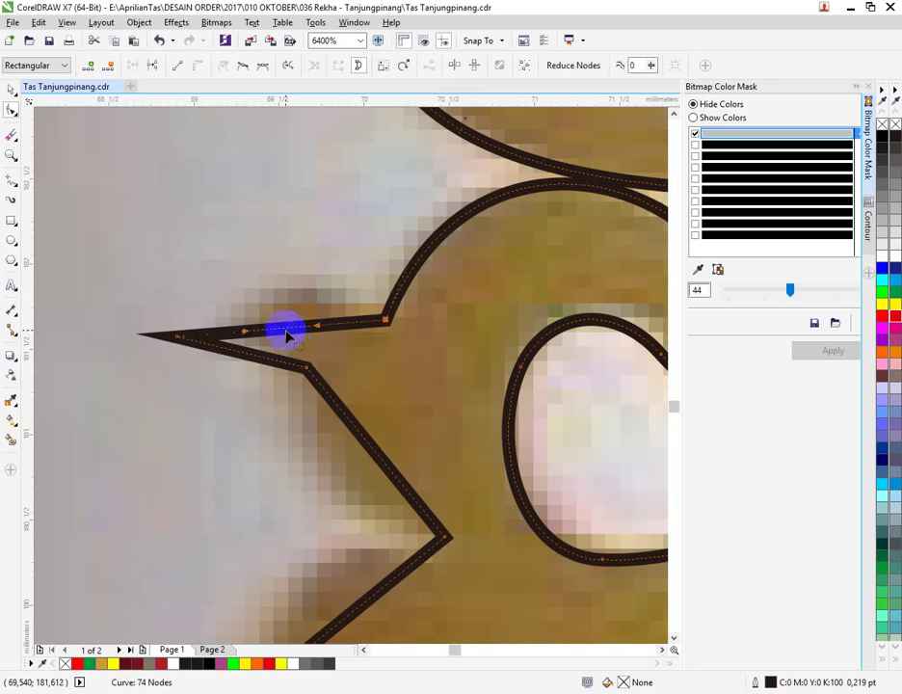
pyautogui.moveTo(288, 336); pyautogui.dragTo(292, 294)
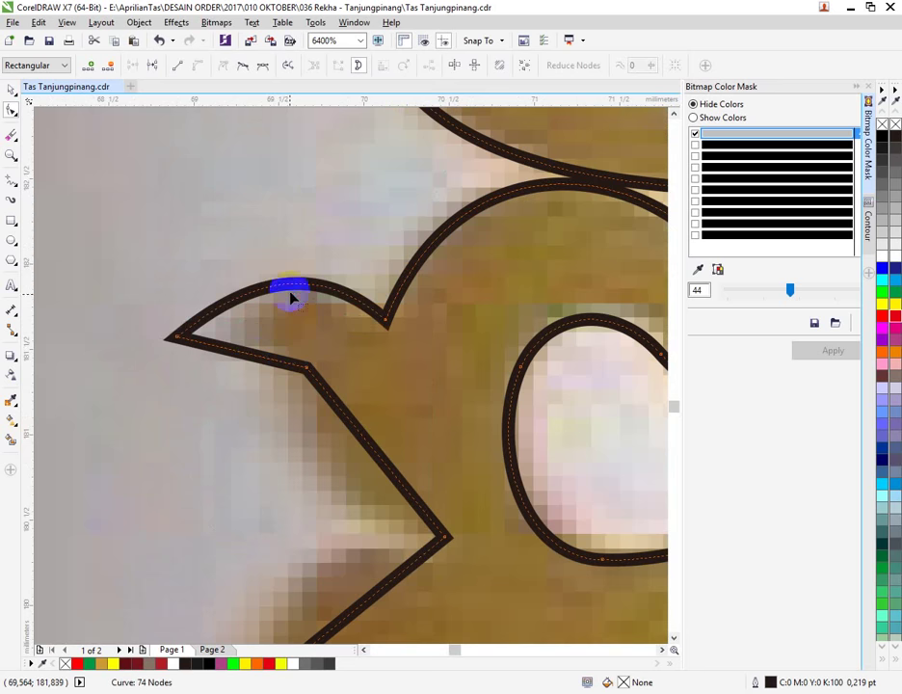
# Step: Convert the lower edge of the small point beside the lowest curl to a curve and bow it upward
pyautogui.rightClick(249, 357)
pyautogui.click(238, 354)
pyautogui.rightClick(238, 355)
pyautogui.click(255, 411)
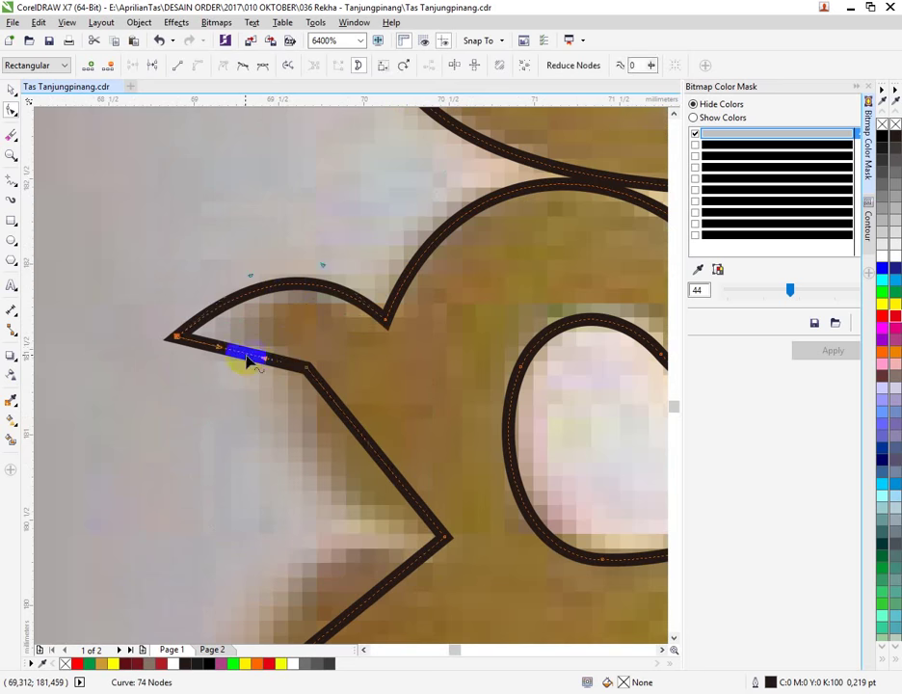
pyautogui.moveTo(238, 362); pyautogui.dragTo(262, 336)
pyautogui.scroll(-1, 298, 423)
pyautogui.scroll(1, 327, 432)
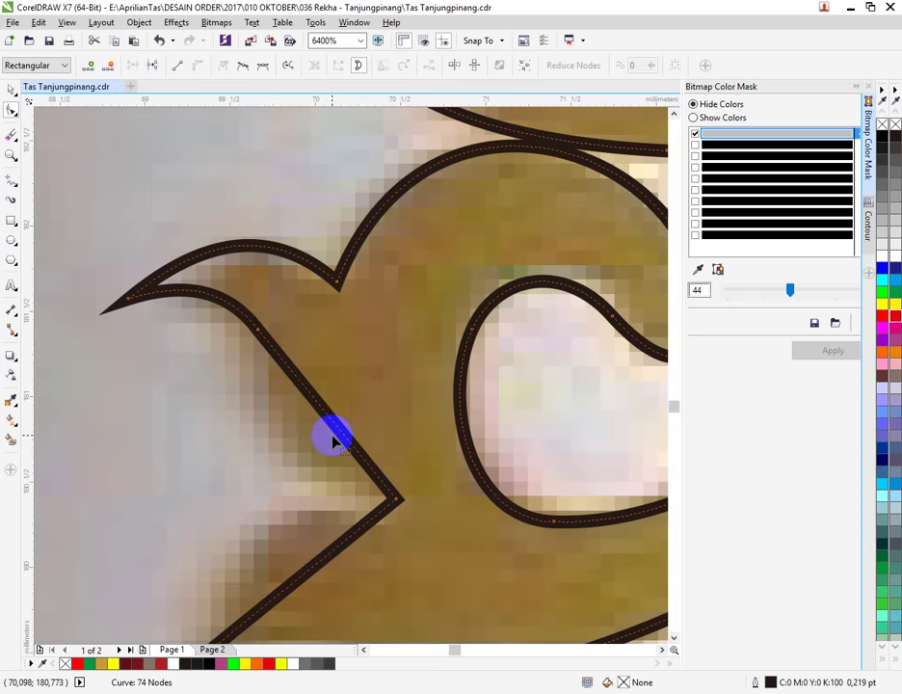
# Step: Convert the slanted edge below the small point to a curve and bow it outward to the gold shape's edge
pyautogui.scroll(-1, 328, 427)
pyautogui.rightClick(329, 428)
pyautogui.click(367, 450)
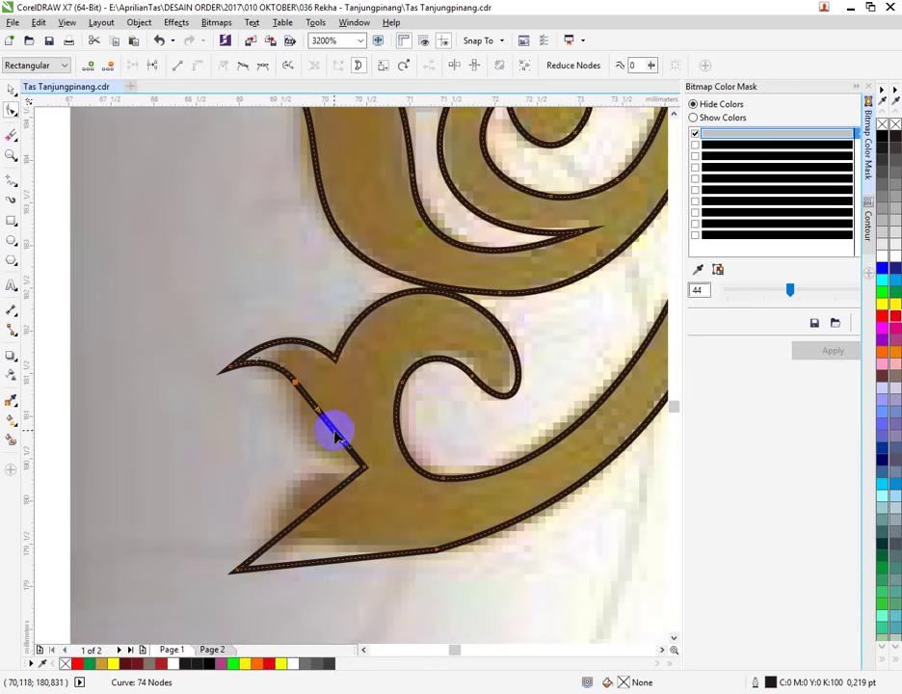
pyautogui.moveTo(334, 431); pyautogui.dragTo(309, 441)
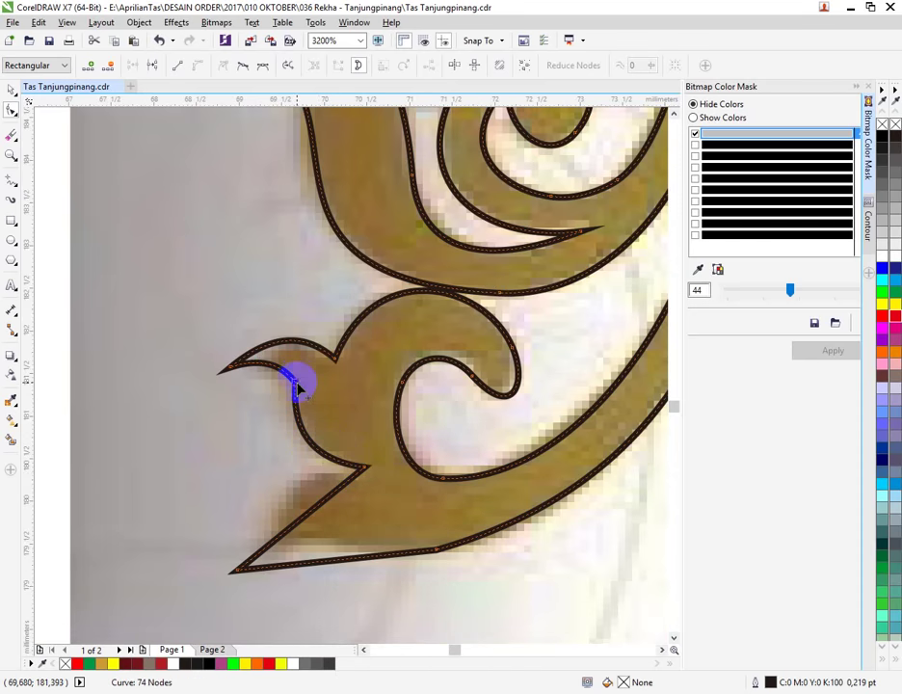
# Step: Smooth the node joining the small point's lower edge to the slanted edge and move it slightly down
pyautogui.rightClick(298, 385)
pyautogui.click(337, 450)
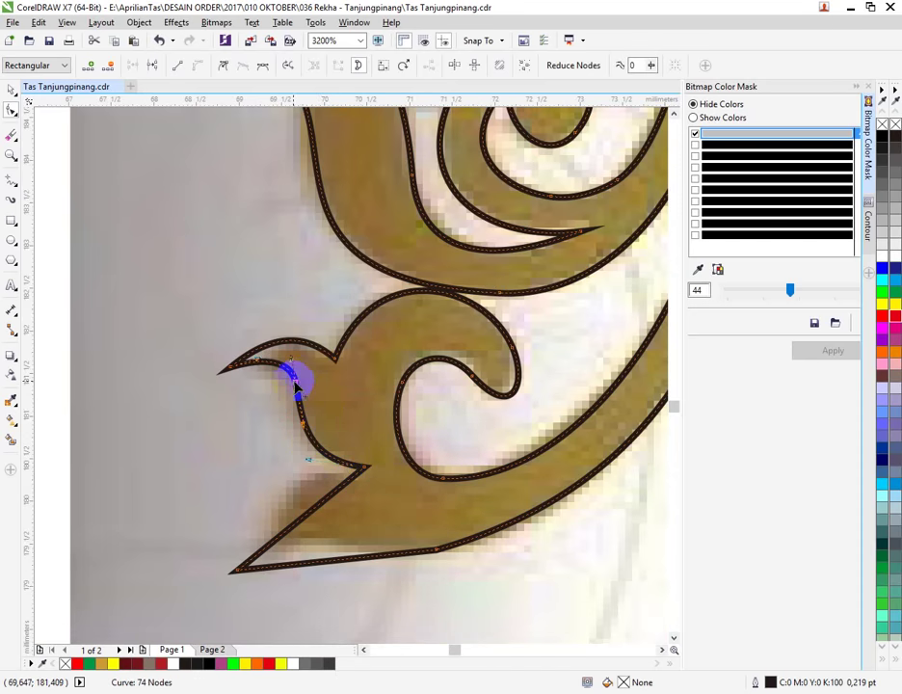
pyautogui.moveTo(295, 385); pyautogui.dragTo(299, 389)
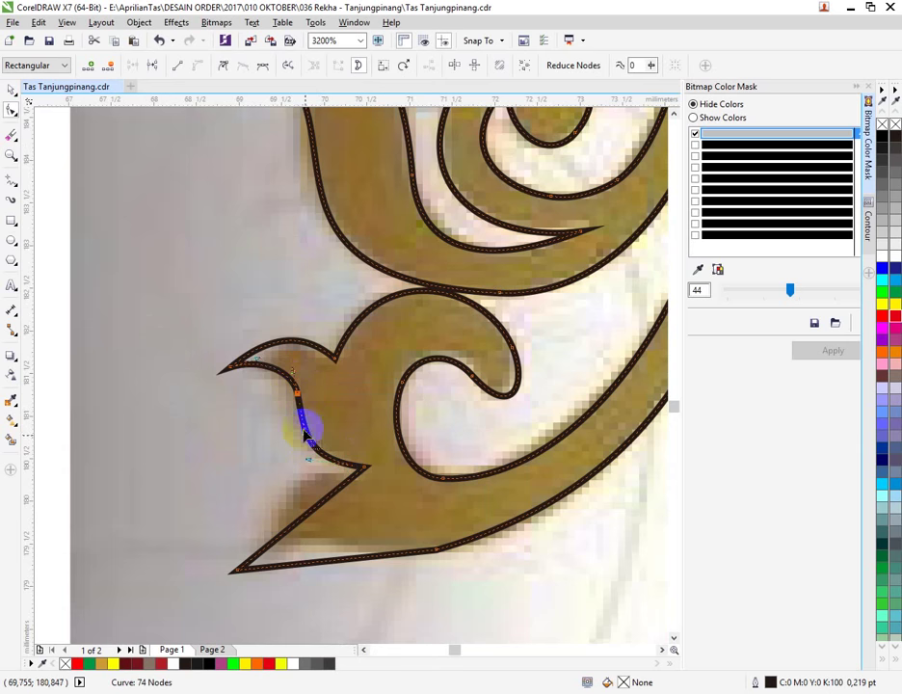
# Step: Convert the upper edge of the bottom leaf tip to a curve and bow it outward along the gold shape
pyautogui.click(293, 532)
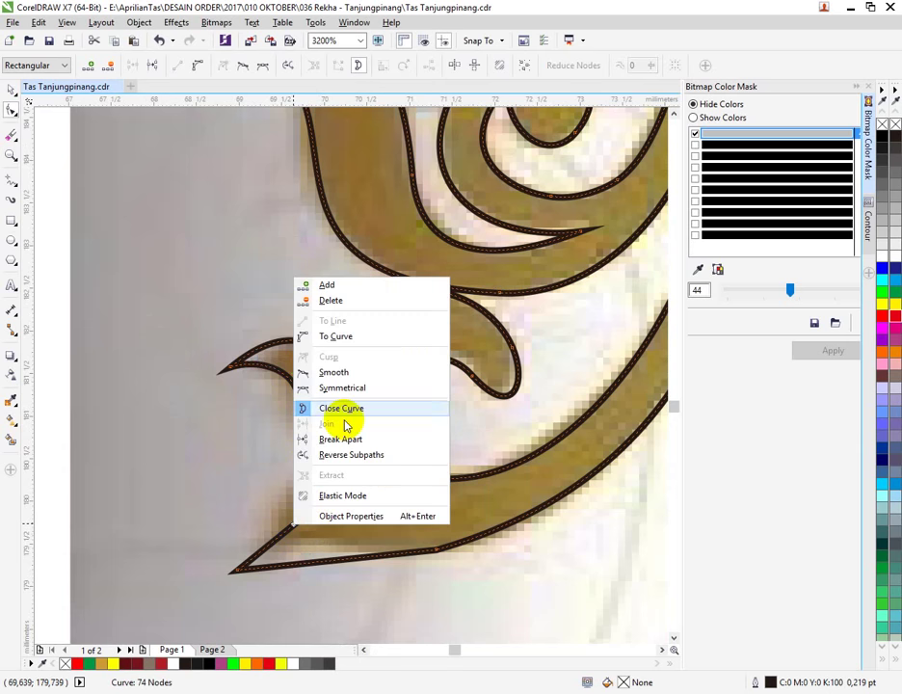
pyautogui.click(337, 337)
pyautogui.moveTo(325, 505); pyautogui.dragTo(288, 502)
# Step: Convert the bottom edge of the leaf tip to a curve and bend it upward near the tip to follow the gold shape
pyautogui.rightClick(328, 563)
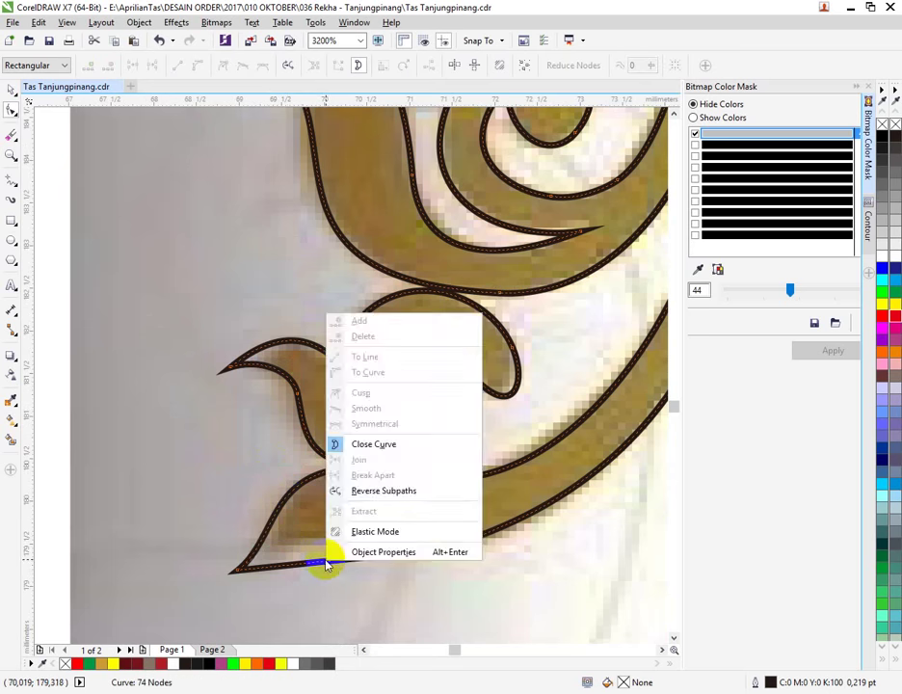
pyautogui.click(320, 565)
pyautogui.rightClick(320, 562)
pyautogui.click(359, 375)
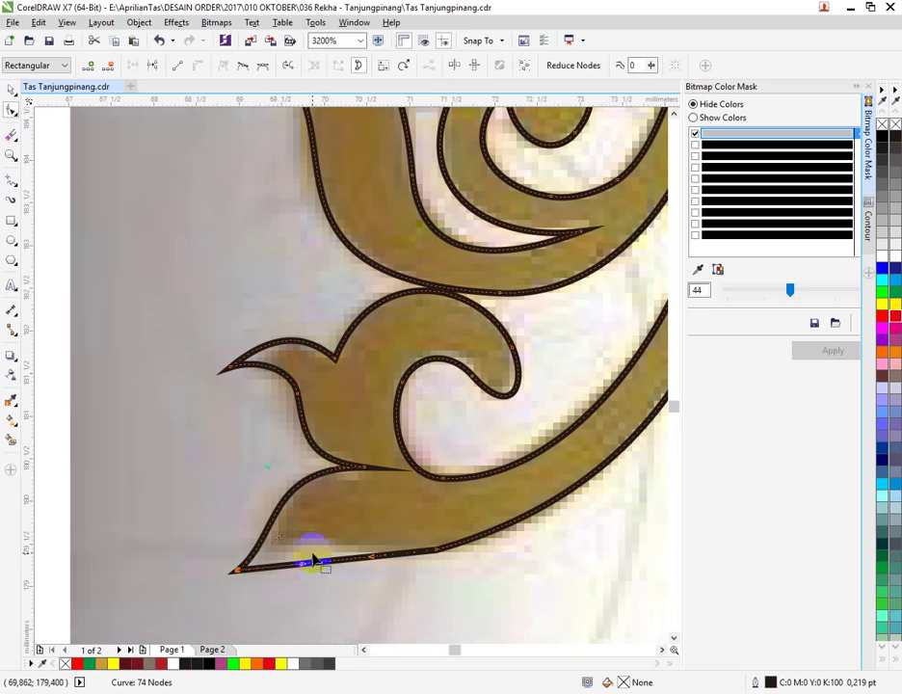
pyautogui.moveTo(301, 564); pyautogui.dragTo(315, 515)
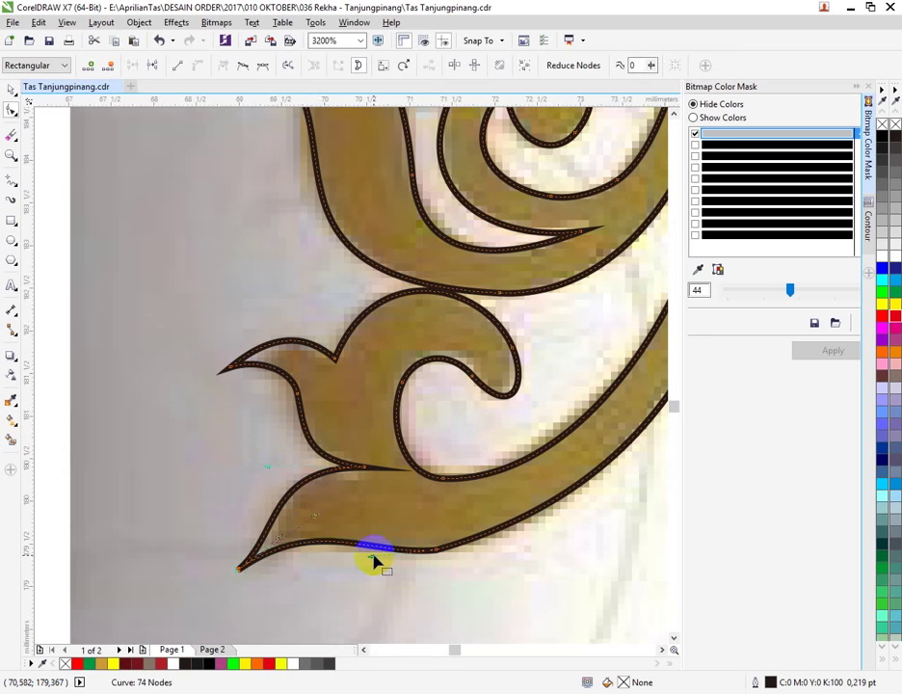
# Step: Smooth the node where the leaf tip's bottom edge meets the long outer curve of the stem
pyautogui.click(445, 551)
pyautogui.click(438, 551)
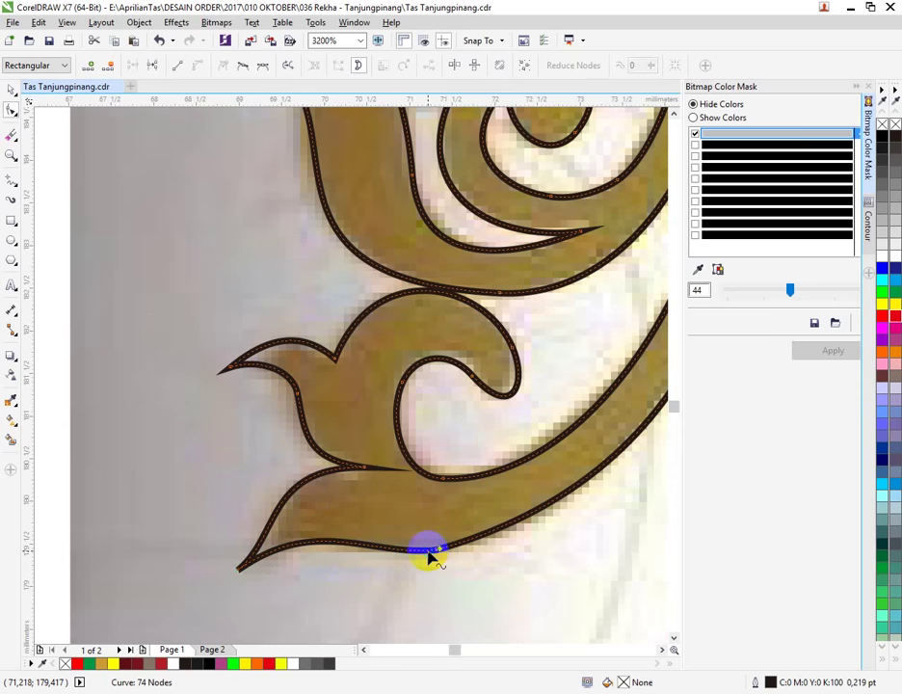
pyautogui.rightClick(438, 557)
pyautogui.click(476, 403)
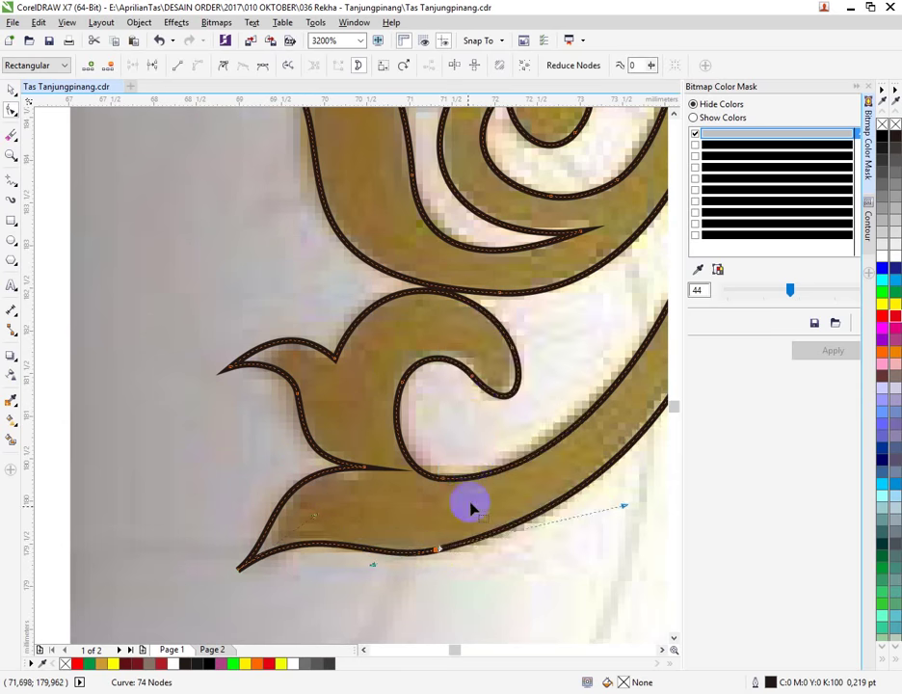
# Step: Shorten the upper handle of the stem's long outer curve slightly and check the outline against the gold ornament
pyautogui.scroll(-2, 421, 540)
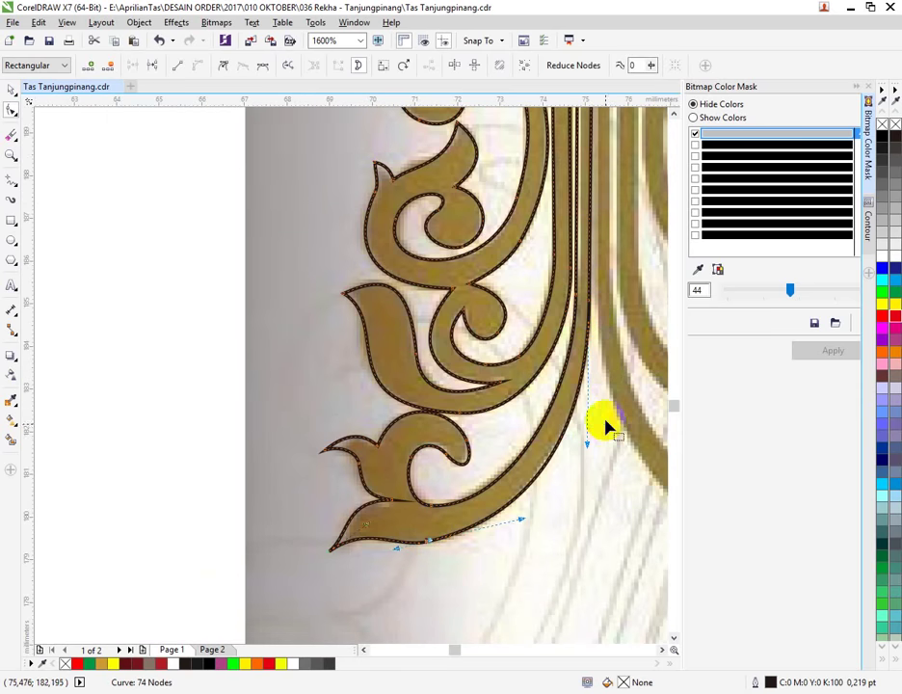
pyautogui.moveTo(589, 451); pyautogui.dragTo(585, 433)
pyautogui.scroll(-2, 382, 483)
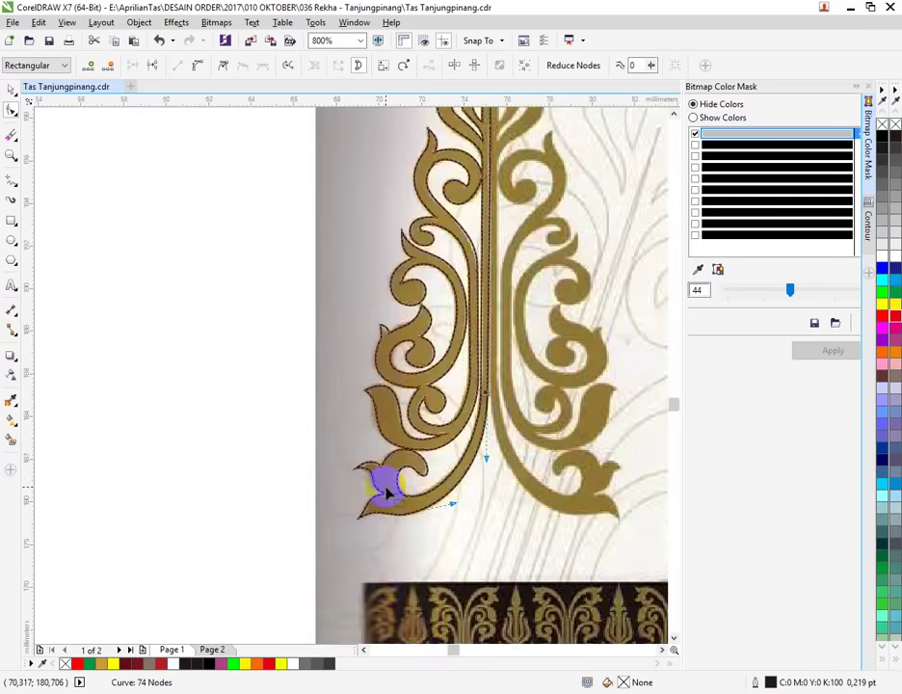
pyautogui.scroll(-2, 474, 384)
pyautogui.scroll(4, 474, 383)
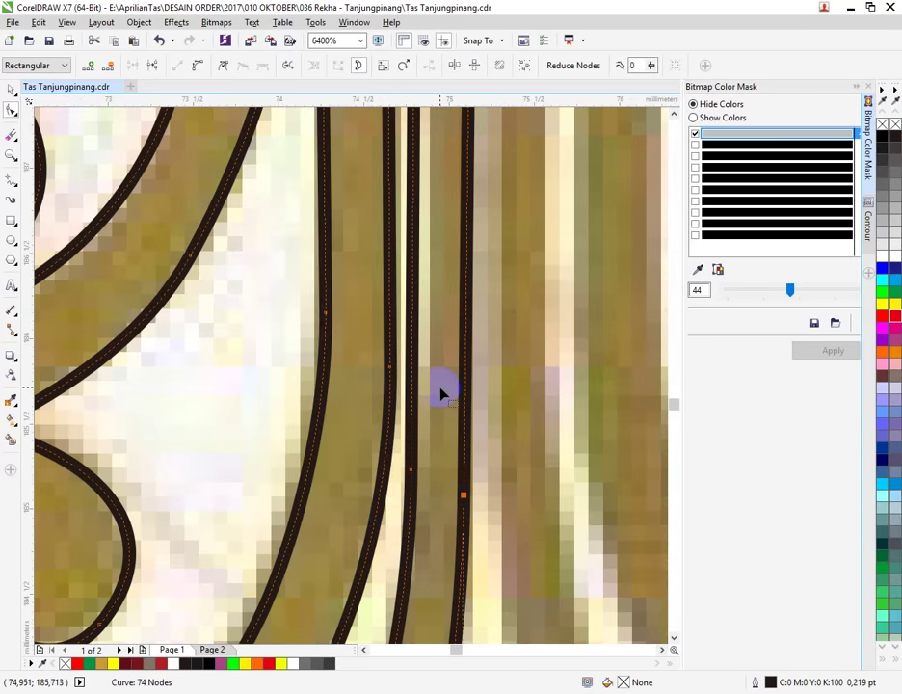
pyautogui.scroll(-3, 568, 609)
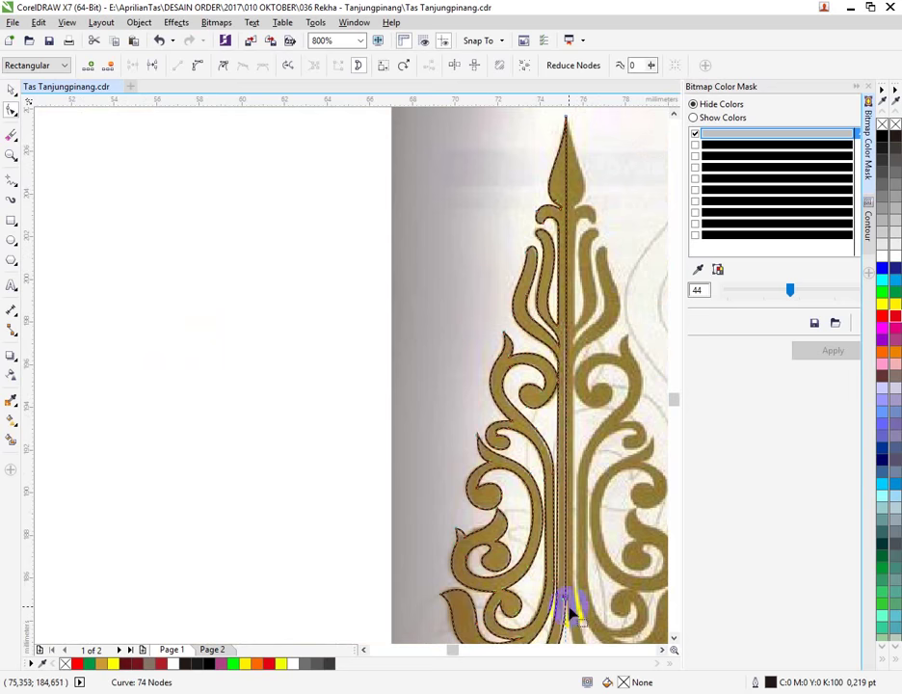
# Step: Create a horizontally mirrored copy of the traced half on the other side of the central stem
pyautogui.click(6, 93)
pyautogui.scroll(-2, 183, 297)
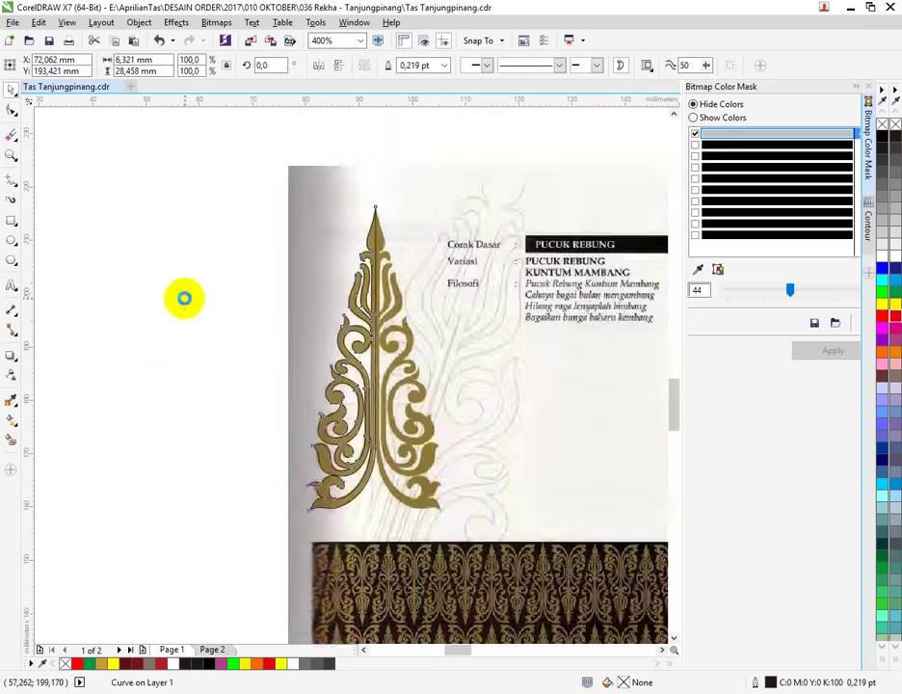
pyautogui.scroll(1, 256, 342)
pyautogui.moveTo(221, 307); pyautogui.dragTo(346, 318)
# Step: Select both ornament halves and place a duplicate of them in the empty area beside the reference image
pyautogui.keyDown('shift'); pyautogui.click(271, 359); pyautogui.keyUp('shift')
pyautogui.scroll(-1, 278, 358)
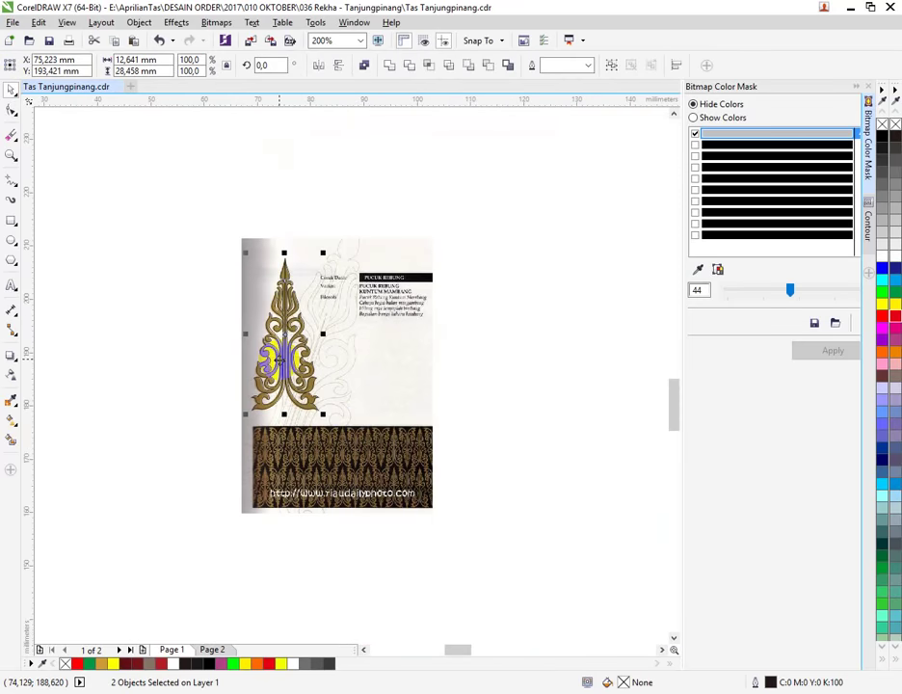
pyautogui.moveTo(278, 356); pyautogui.dragTo(556, 357)
pyautogui.scroll(2, 556, 357)
pyautogui.scroll(-1, 357, 359)
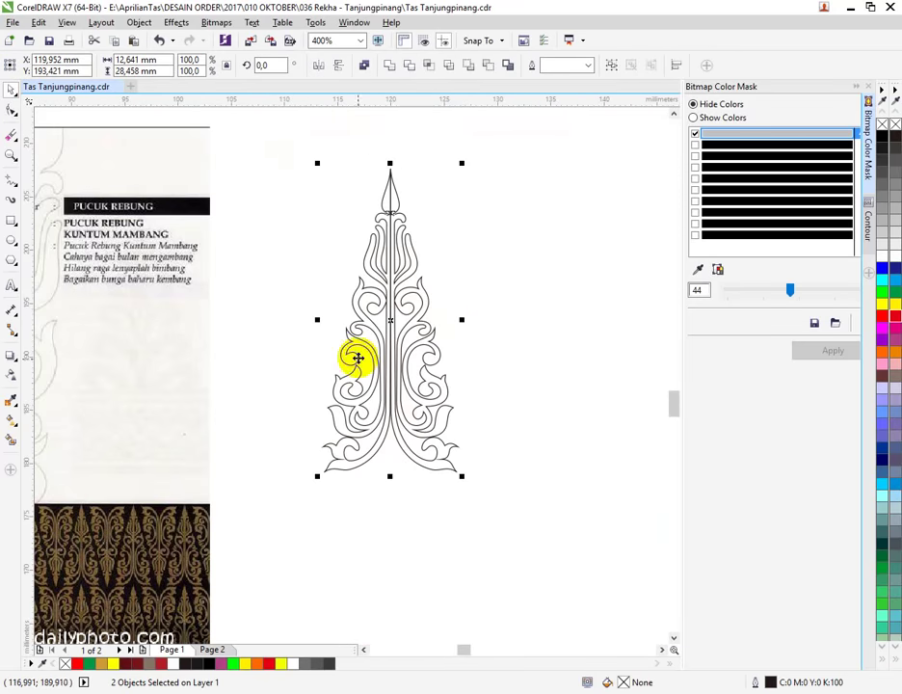
# Step: Weld the duplicated halves into one shape and fill it black
pyautogui.click(390, 66)
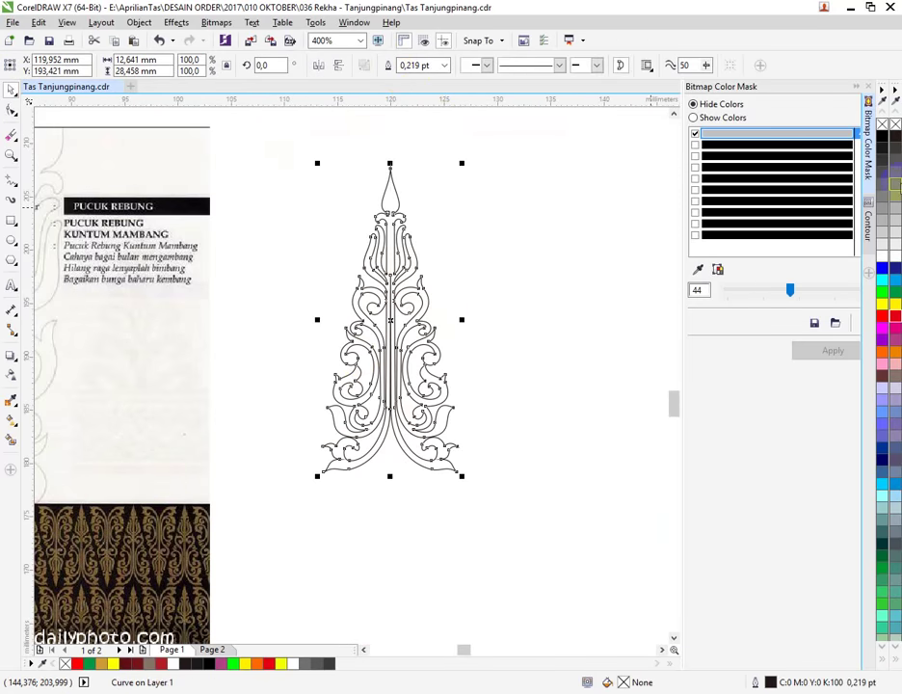
pyautogui.click(884, 142)
pyautogui.click(553, 268)
pyautogui.scroll(2, 409, 321)
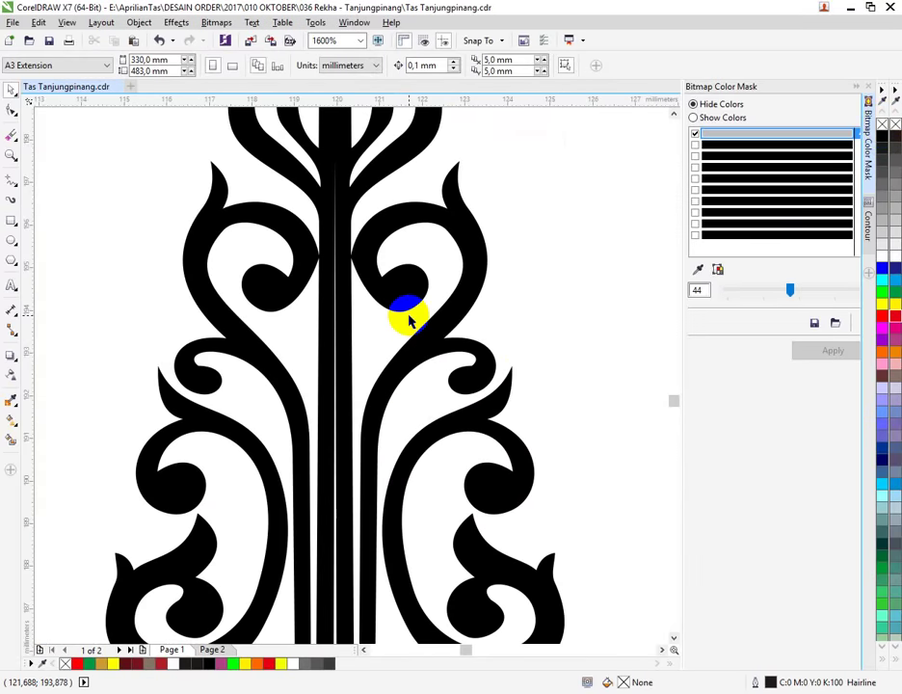
pyautogui.scroll(-2, 409, 321)
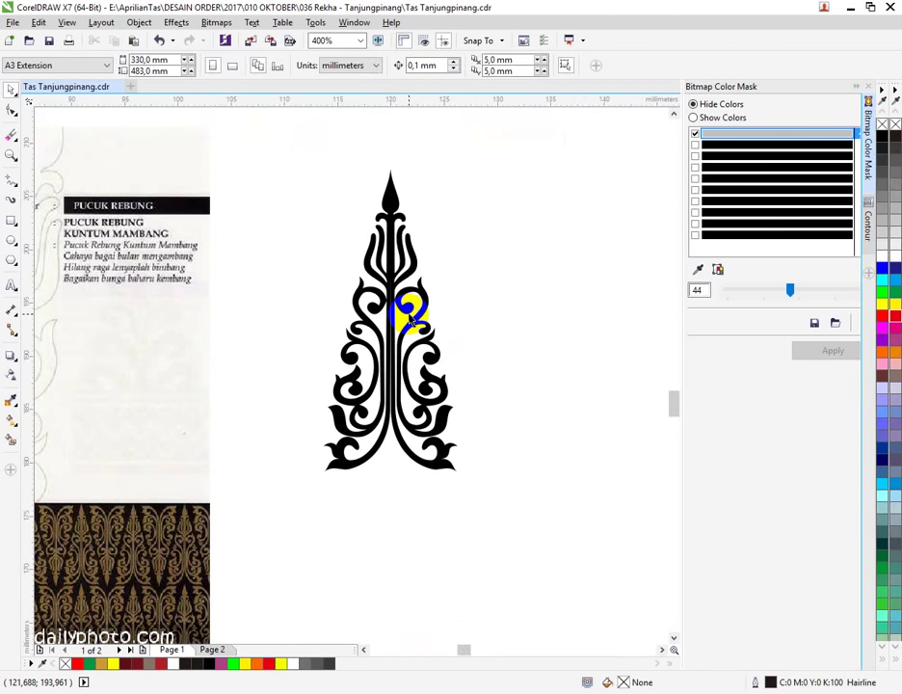
# Step: Place the black ornament outside the reference image beside its patterned band, at about X 57.8 mm, Y 169.7 mm
pyautogui.scroll(-2, 408, 321)
pyautogui.scroll(1, 289, 307)
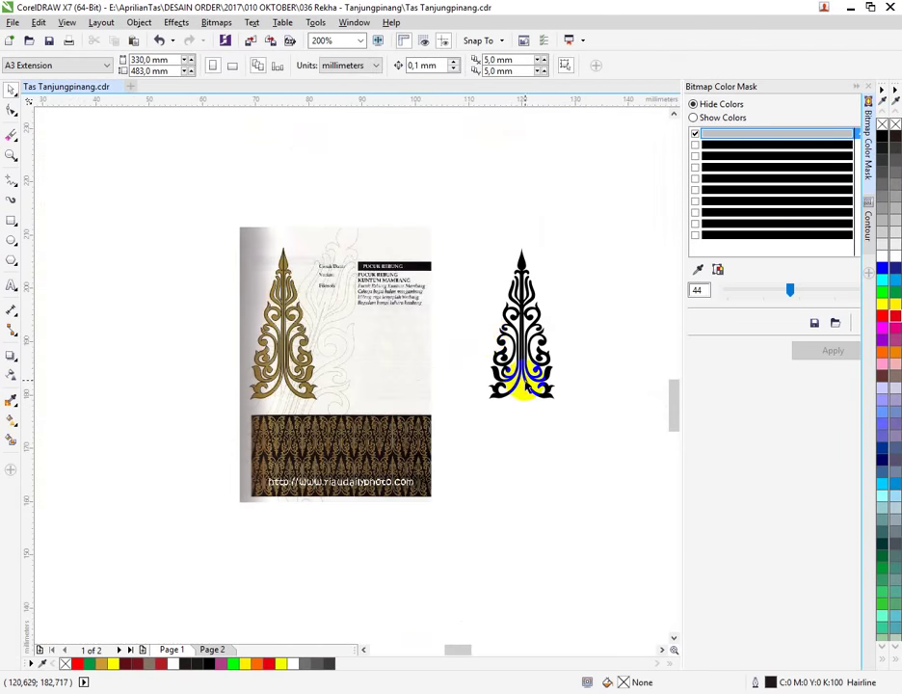
pyautogui.scroll(1, 526, 386)
pyautogui.scroll(-1, 498, 381)
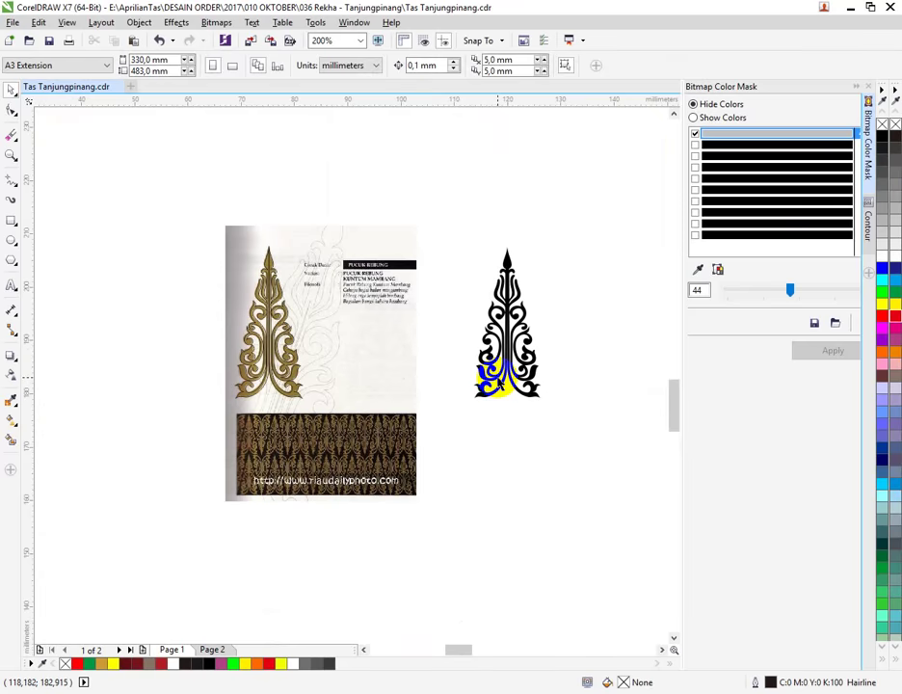
pyautogui.moveTo(494, 384); pyautogui.dragTo(165, 499)
pyautogui.scroll(1, 154, 415)
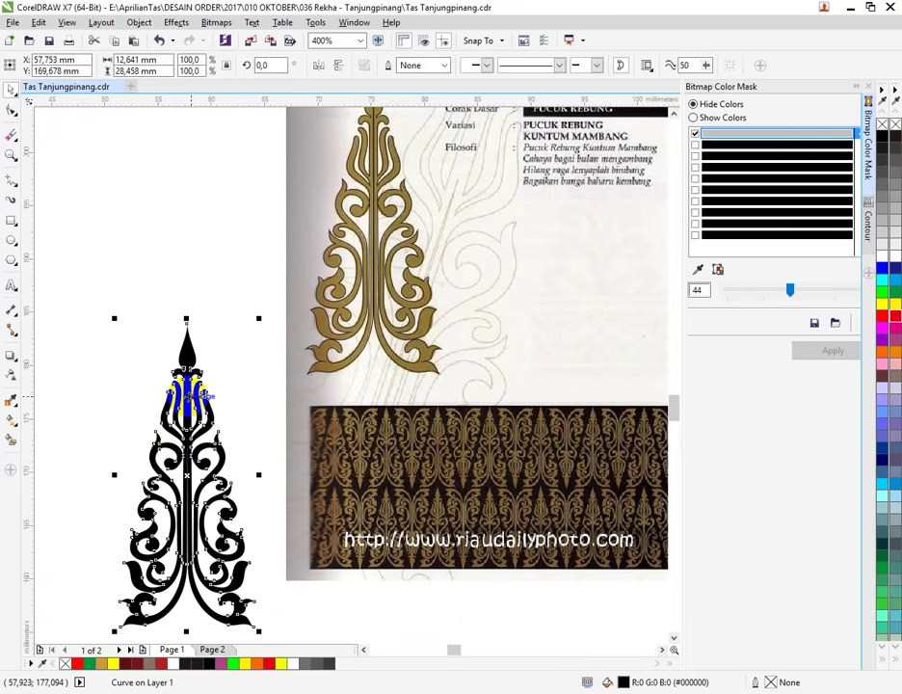
# Step: Scale the black ornament down to 33% and place it over the start of the patterned band
pyautogui.moveTo(255, 325); pyautogui.dragTo(140, 520)
pyautogui.moveTo(123, 600); pyautogui.dragTo(342, 466)
pyautogui.scroll(2, 342, 465)
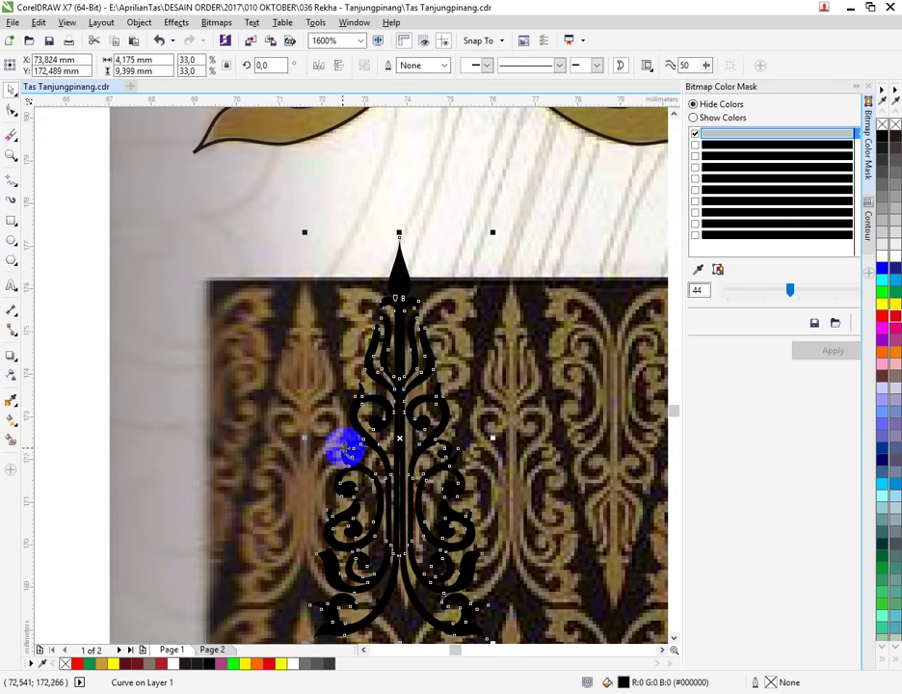
# Step: Reduce the ornament to 26.6% and lay it over the first complete upright motif in the band's upper row
pyautogui.moveTo(496, 231); pyautogui.dragTo(306, 346)
pyautogui.click(435, 557)
pyautogui.moveTo(340, 429); pyautogui.dragTo(424, 575)
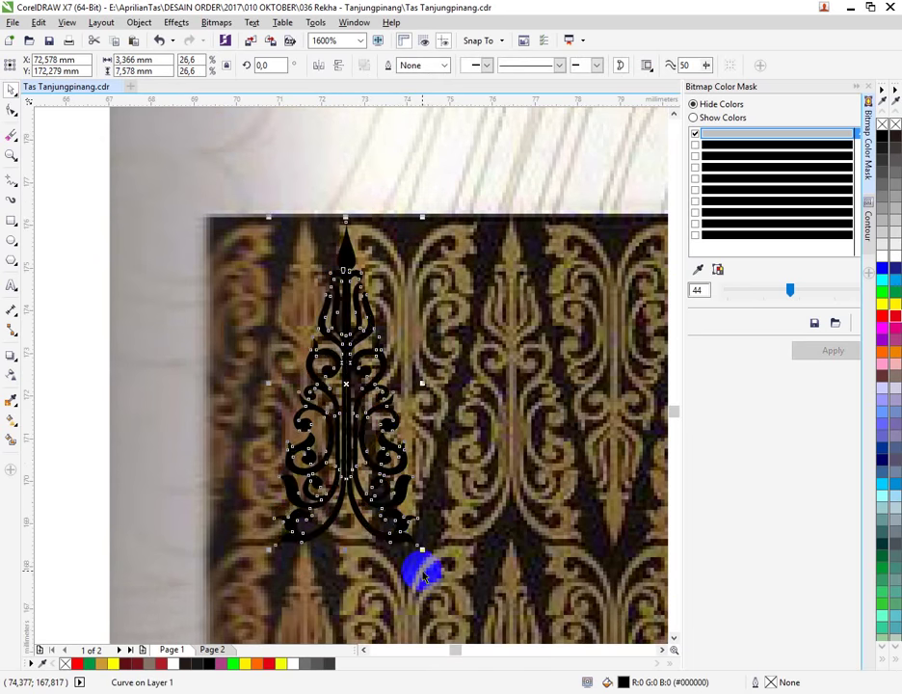
pyautogui.moveTo(378, 490); pyautogui.dragTo(335, 485)
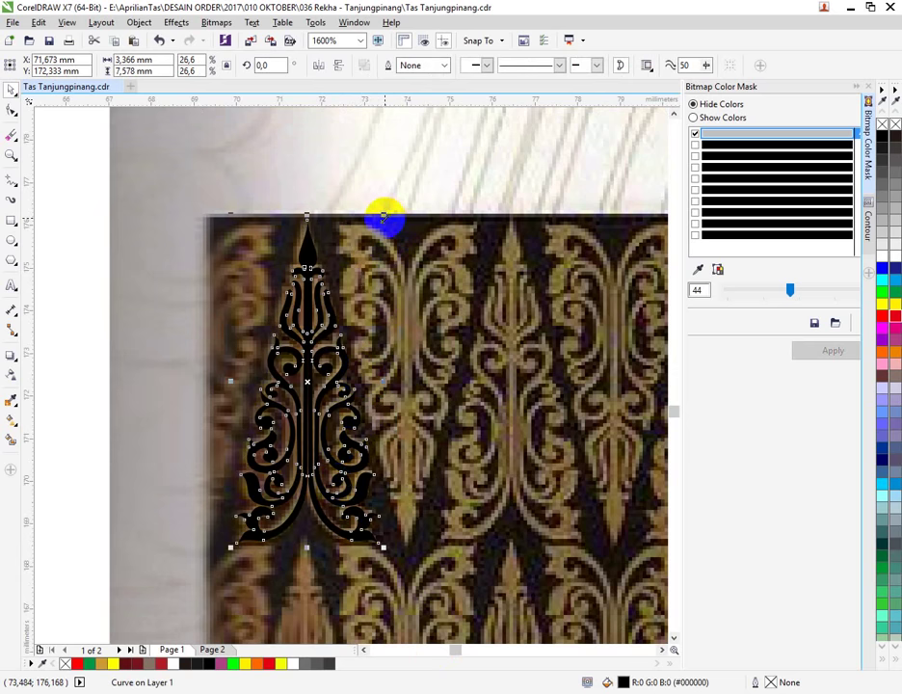
# Step: Fine-tune the ornament over the first upright motif, ending at 3.38 by 7.61 mm and X 71.617 mm
pyautogui.moveTo(383, 218)
pyautogui.mouseDown()
pyautogui.moveTo(375, 213)
pyautogui.moveTo(381, 204)
pyautogui.mouseUp()
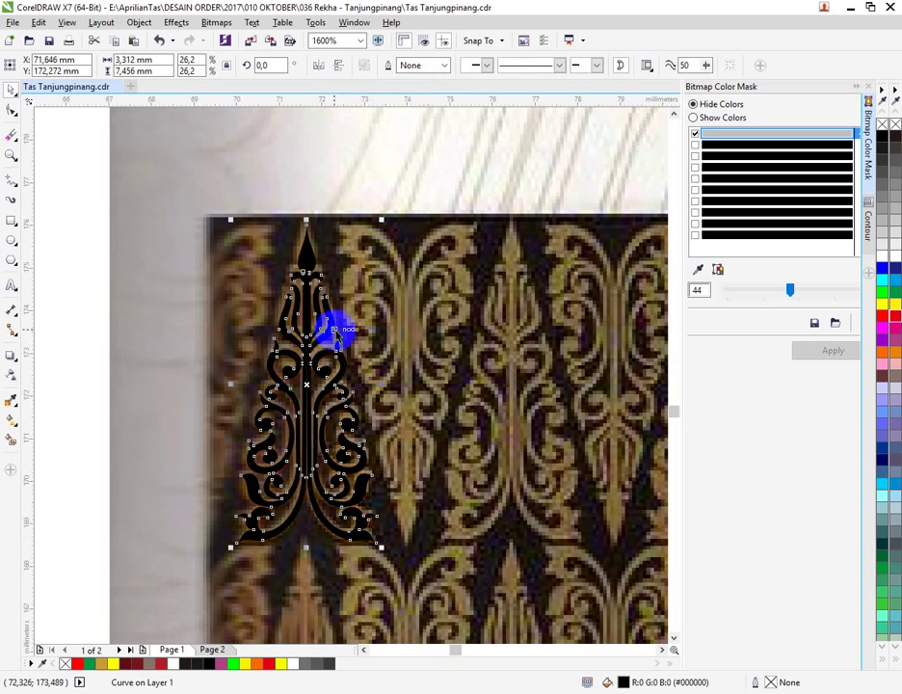
pyautogui.moveTo(335, 341); pyautogui.dragTo(329, 335)
pyautogui.scroll(1, 302, 266)
pyautogui.moveTo(300, 228); pyautogui.dragTo(305, 231)
pyautogui.scroll(-1, 309, 277)
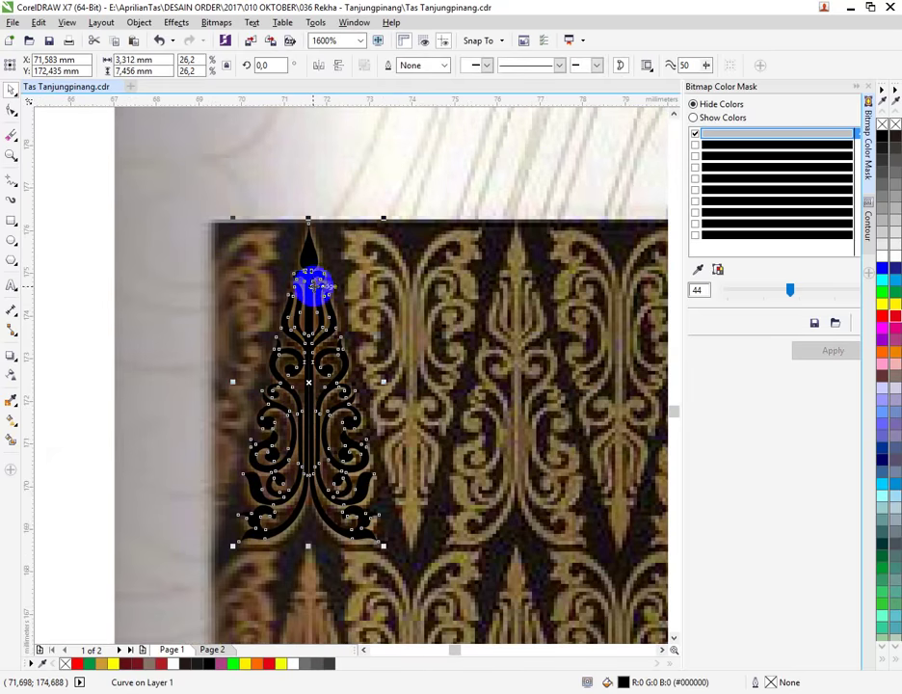
pyautogui.scroll(1, 383, 564)
pyautogui.moveTo(377, 522); pyautogui.dragTo(389, 535)
pyautogui.scroll(-1, 278, 347)
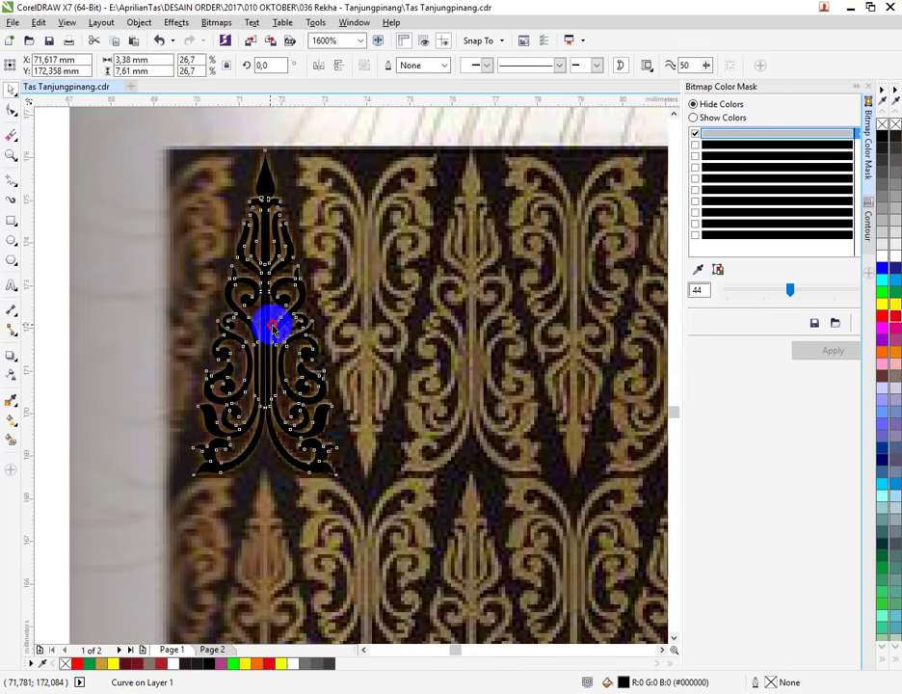
# Step: Duplicate the ornament, flip the copy vertically and align it over the neighbouring inverted motif at X 73.985 mm
pyautogui.moveTo(274, 328); pyautogui.dragTo(397, 339)
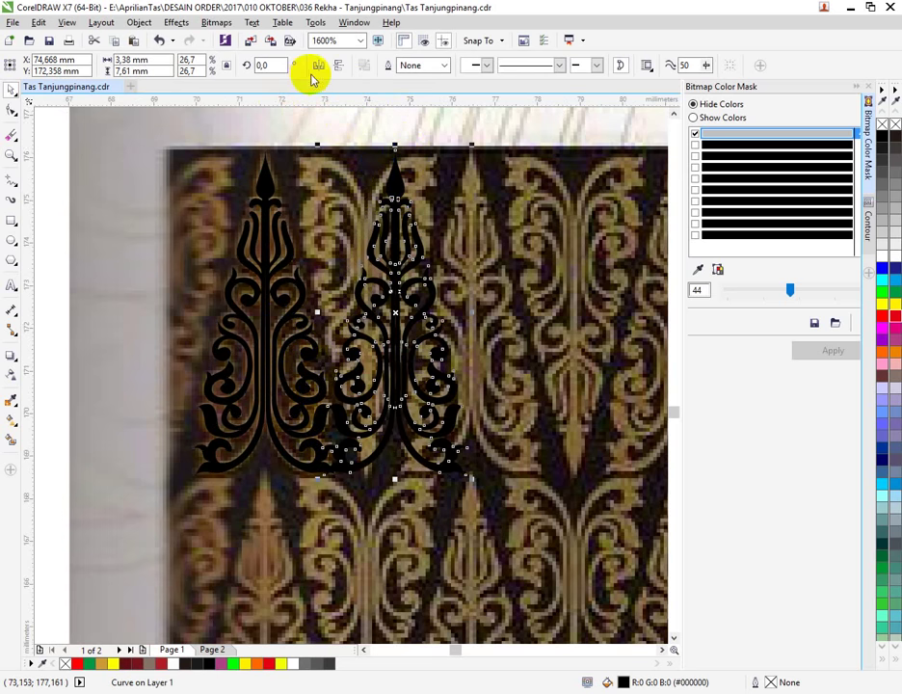
pyautogui.moveTo(376, 203); pyautogui.dragTo(363, 515)
pyautogui.scroll(2, 364, 416)
pyautogui.scroll(-2, 268, 403)
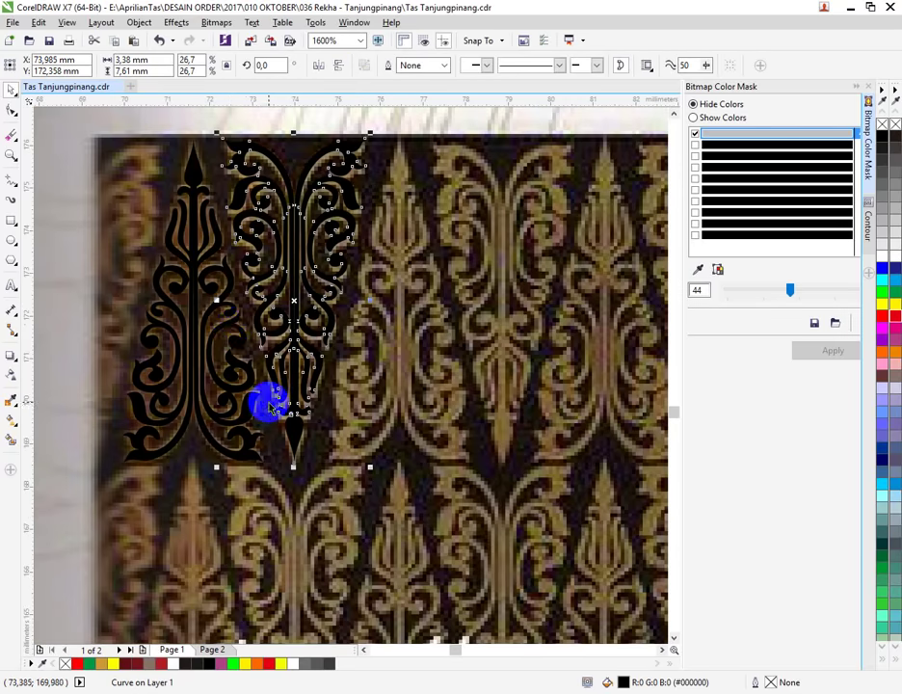
# Step: Select the upright and inverted ornaments together and duplicate the pair over the next two motifs in the row
pyautogui.keyDown('shift'); pyautogui.click(224, 308); pyautogui.keyUp('shift')
pyautogui.moveTo(221, 306); pyautogui.dragTo(419, 317)
pyautogui.scroll(-2, 274, 355)
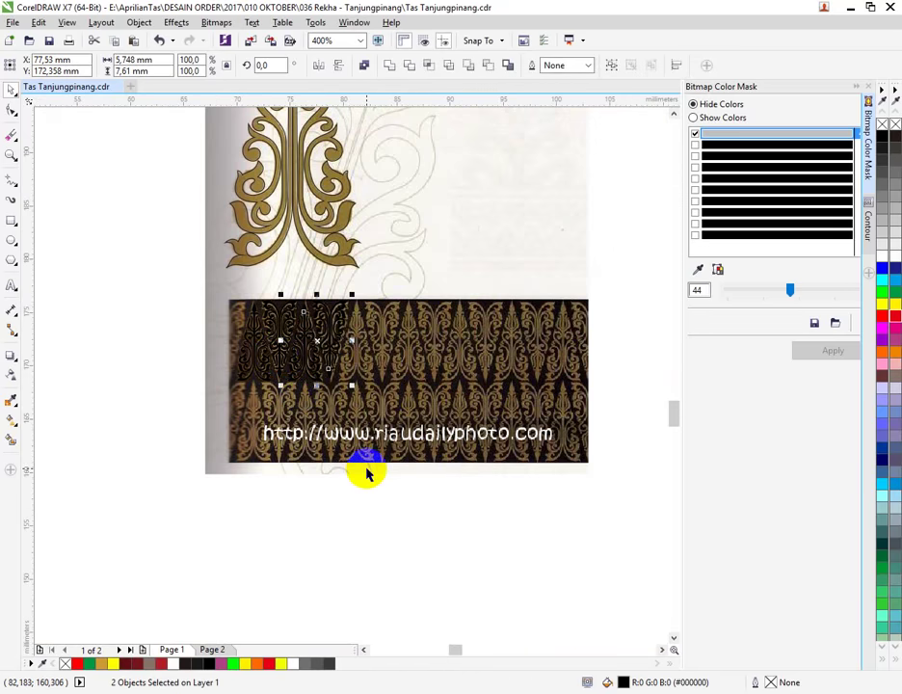
# Step: Repeat the pair's duplication at the same spacing until the upper row extends past the far end of the band
pyautogui.press('Right')
pyautogui.press('Right')
pyautogui.press('Right')
pyautogui.press('Right')
pyautogui.press('Right')
pyautogui.press('Right')
pyautogui.press('Right')
pyautogui.press('Right')
pyautogui.press('Right')
pyautogui.press('Right')
pyautogui.press('Right')
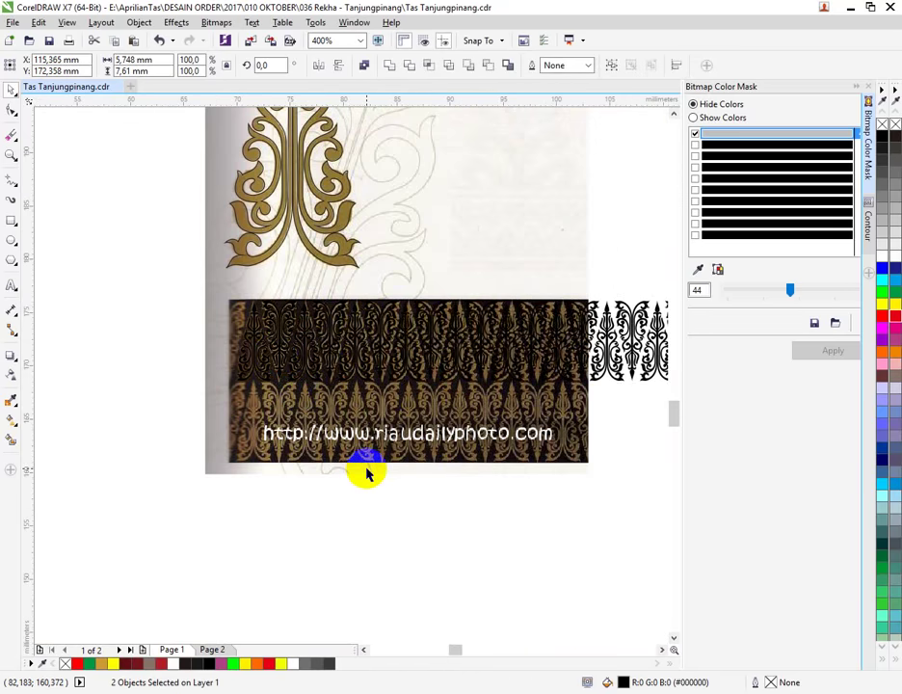
# Step: Duplicate the complete upper row of motifs over the band's lower row and repeat at the same spacing to make five rows
pyautogui.scroll(-1, 366, 472)
pyautogui.click(430, 424)
pyautogui.scroll(1, 398, 434)
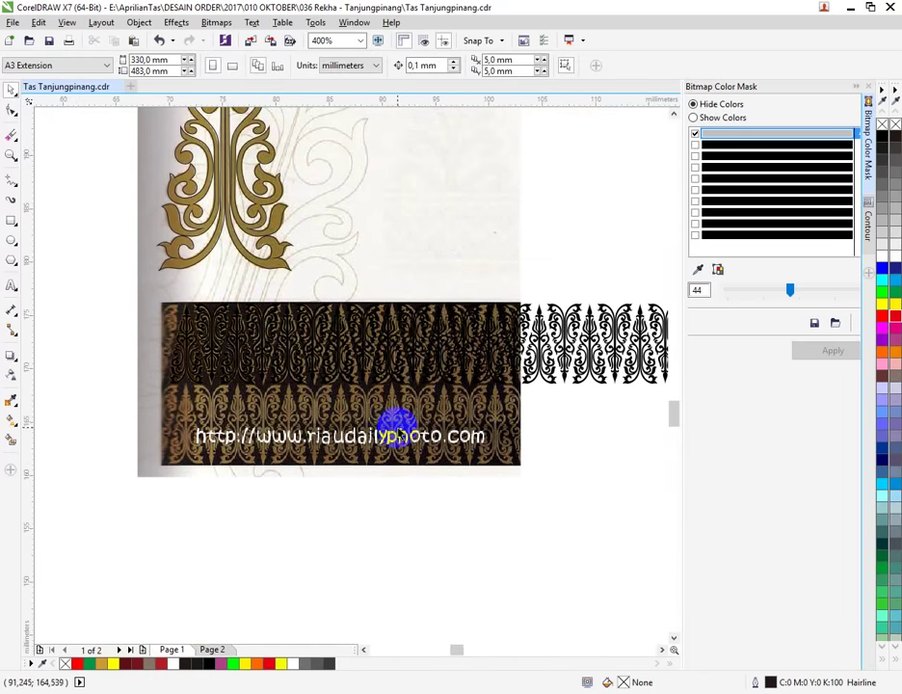
pyautogui.scroll(-1, 272, 417)
pyautogui.moveTo(538, 426); pyautogui.dragTo(164, 339)
pyautogui.scroll(2, 195, 388)
pyautogui.moveTo(241, 353); pyautogui.dragTo(204, 434)
pyautogui.scroll(-2, 285, 528)
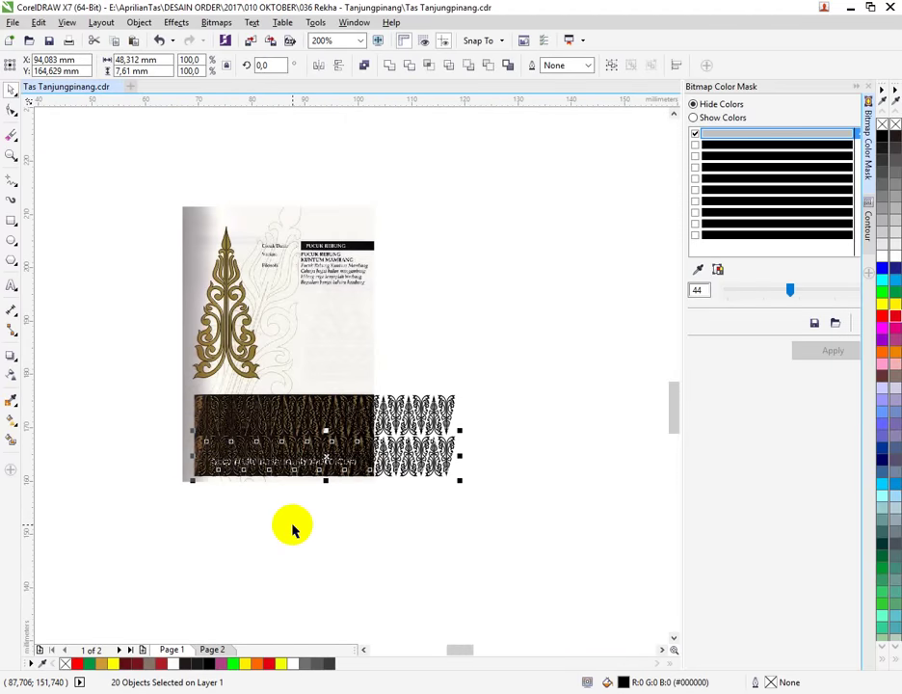
pyautogui.click(434, 368)
# Step: Delete the scanned reference bitmap and the large traced ornament outline above the pattern
pyautogui.click(327, 327)
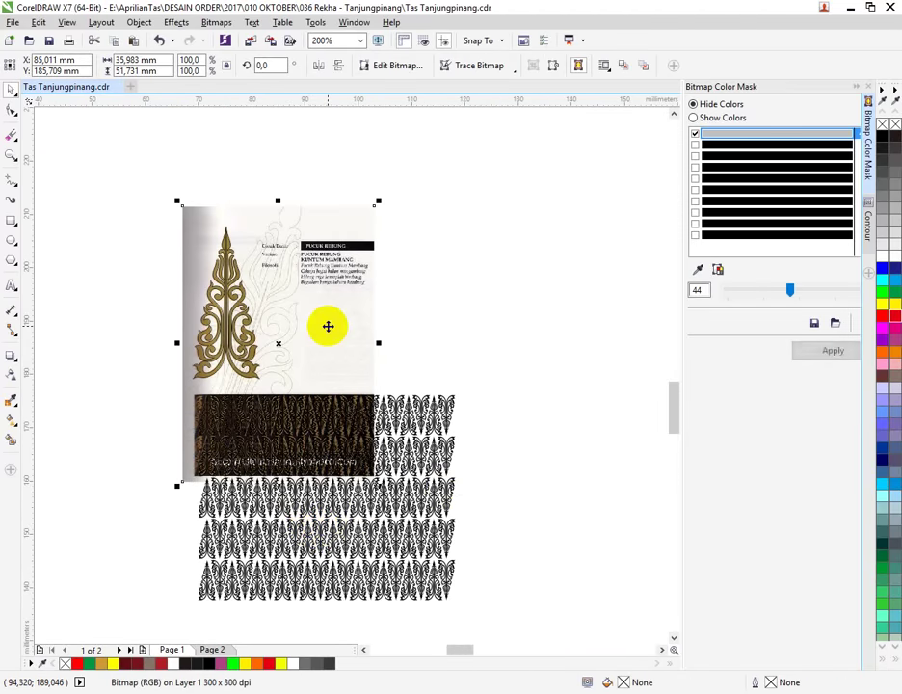
pyautogui.press('Delete')
pyautogui.moveTo(140, 175); pyautogui.dragTo(287, 362)
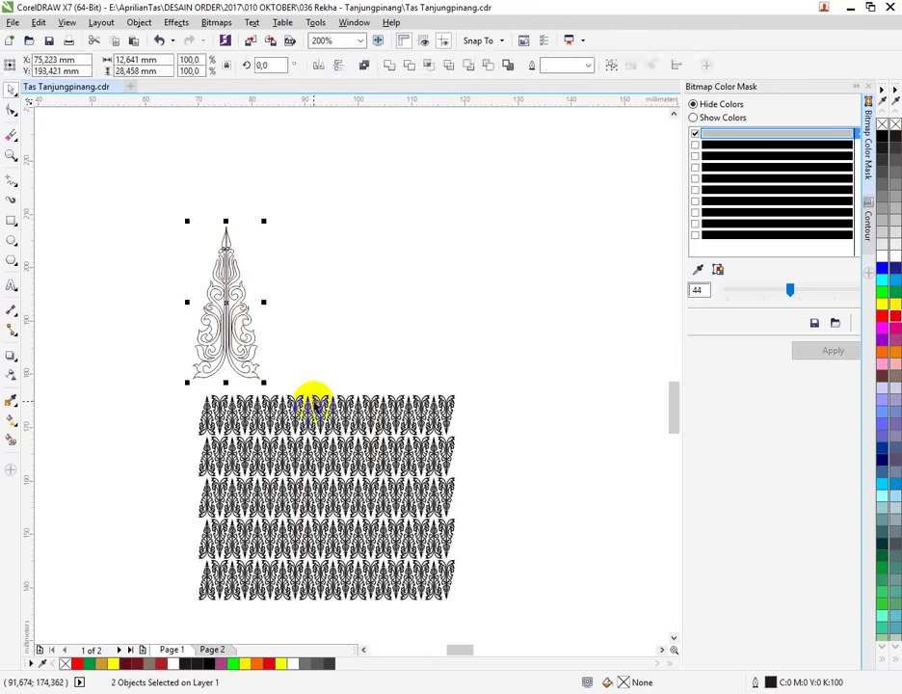
pyautogui.press('Delete')
# Step: Delete the lowest row of motifs so the pattern has four rows
pyautogui.scroll(1, 276, 482)
pyautogui.scroll(-1, 191, 366)
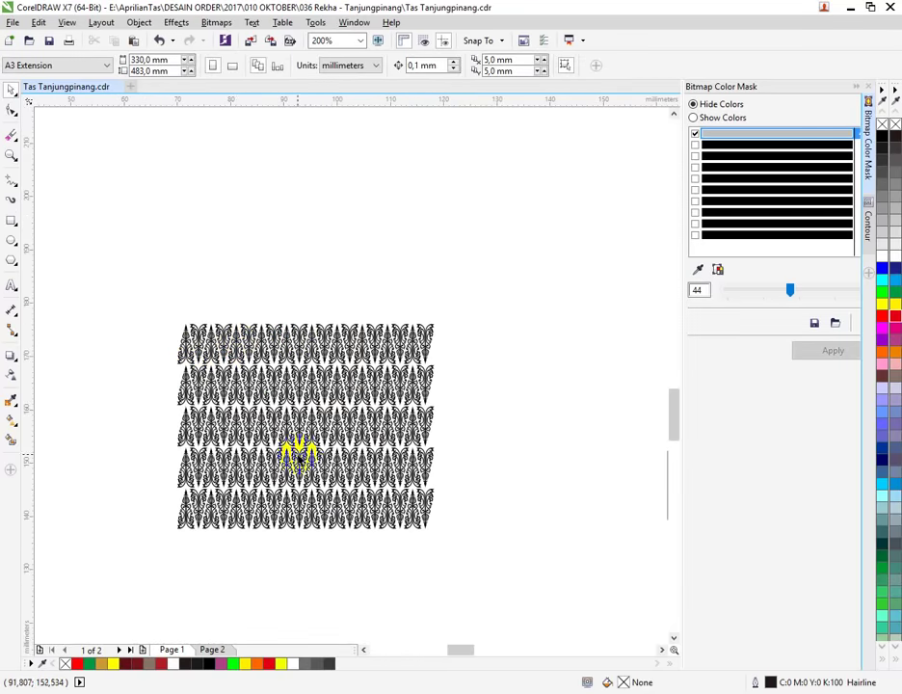
pyautogui.moveTo(521, 580); pyautogui.dragTo(135, 484)
pyautogui.press('Delete')
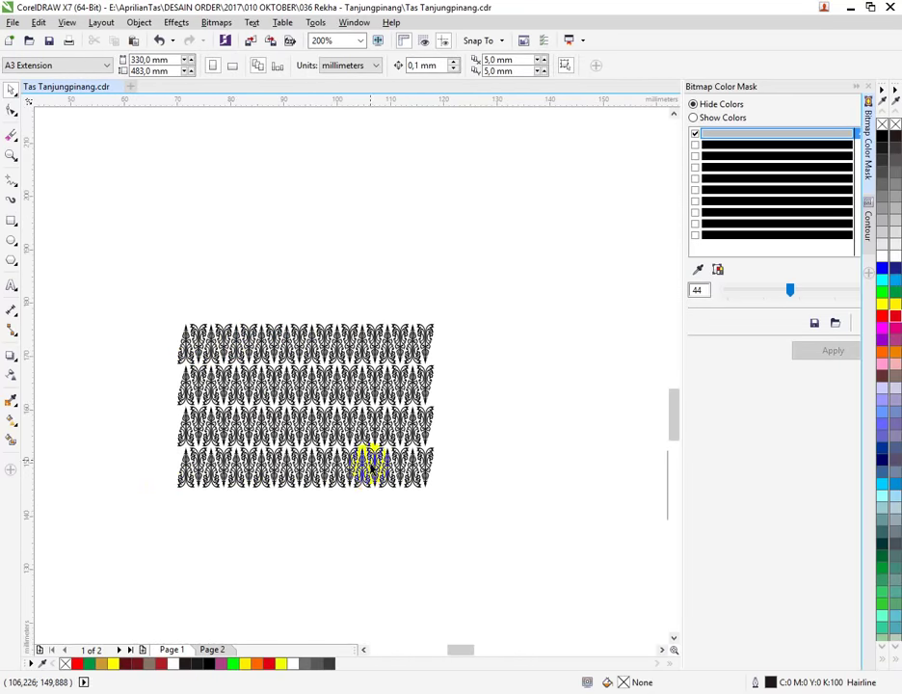
pyautogui.scroll(1, 255, 405)
pyautogui.scroll(1, 257, 409)
pyautogui.scroll(-1, 258, 410)
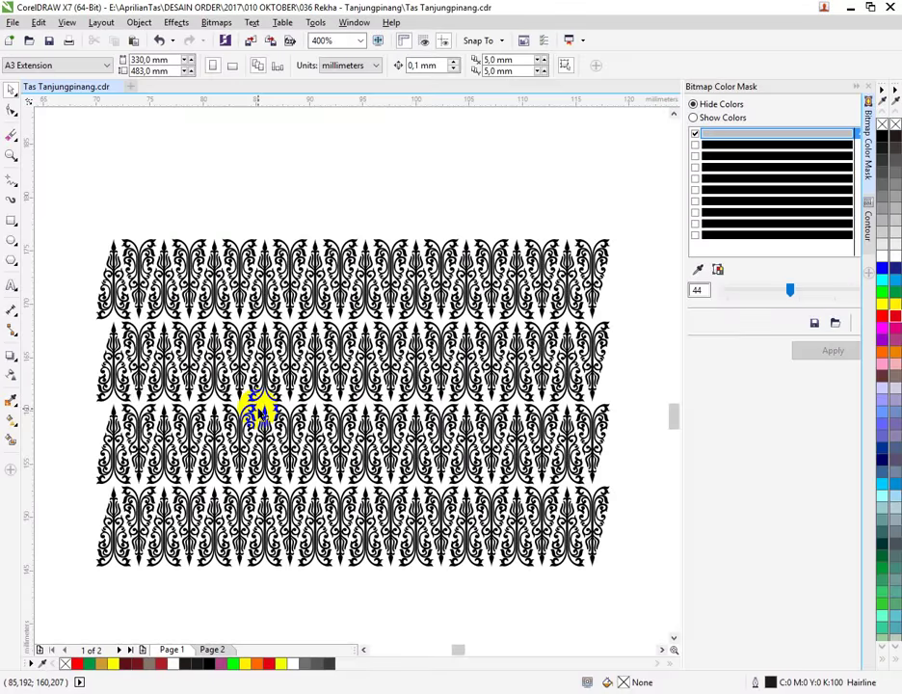